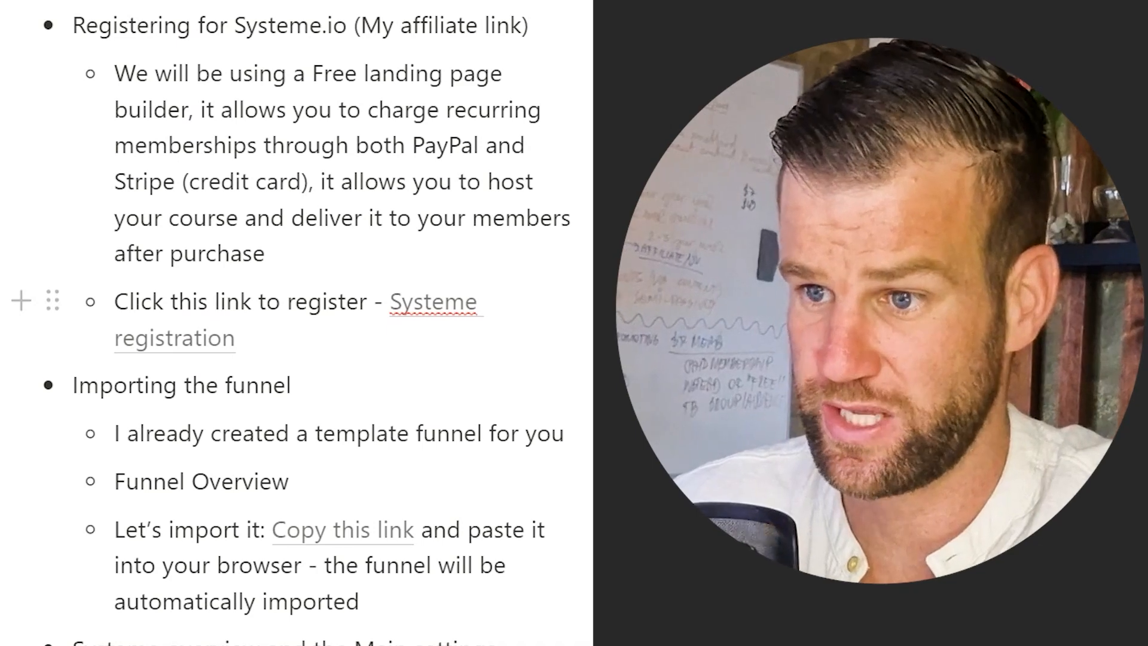
# - Copy the template funnel's import link from the notes, switch to Systeme.io and enter the link as the browser address
pyautogui.moveTo(433, 303)
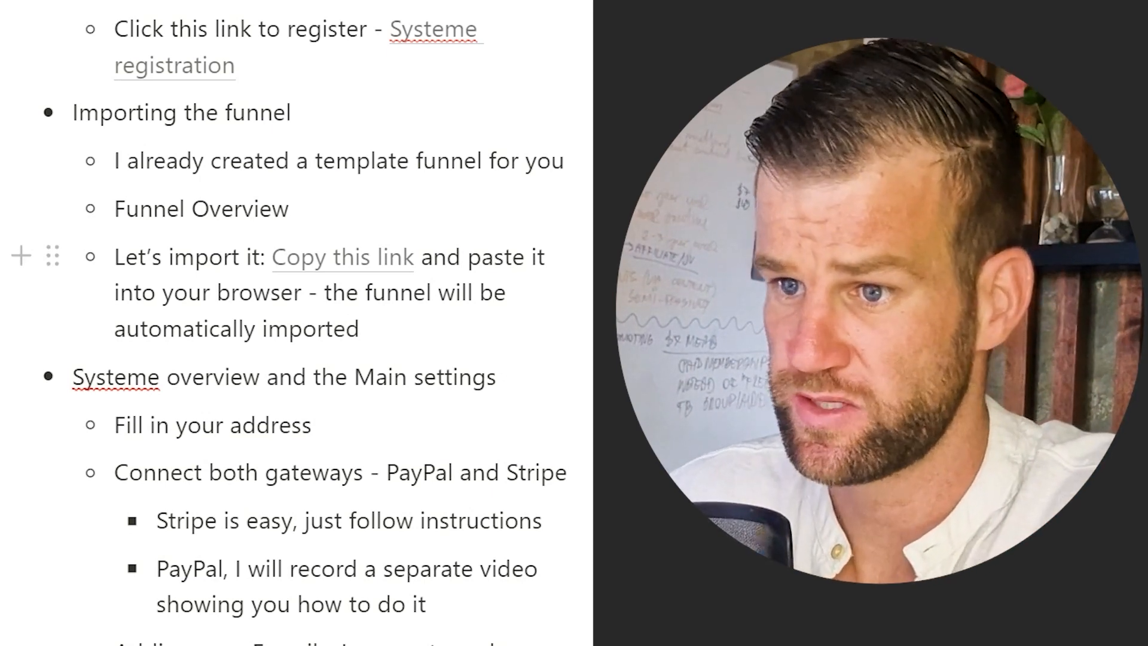
pyautogui.rightClick(321, 262)
pyautogui.click(436, 428)
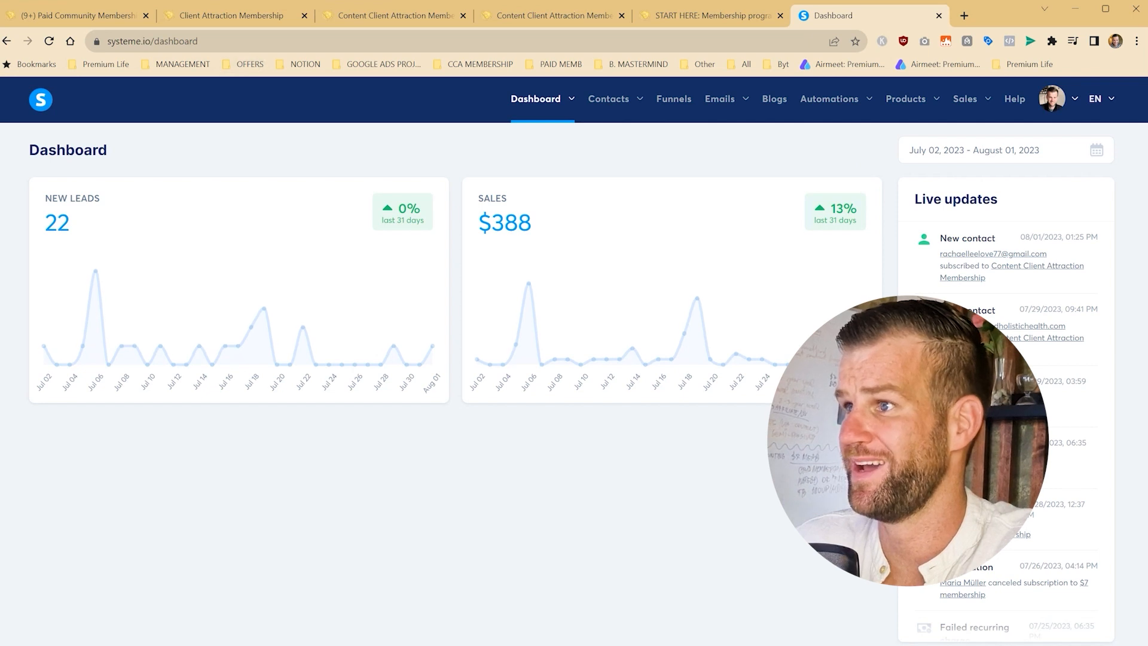
pyautogui.hotkey('ctrl', 'l')
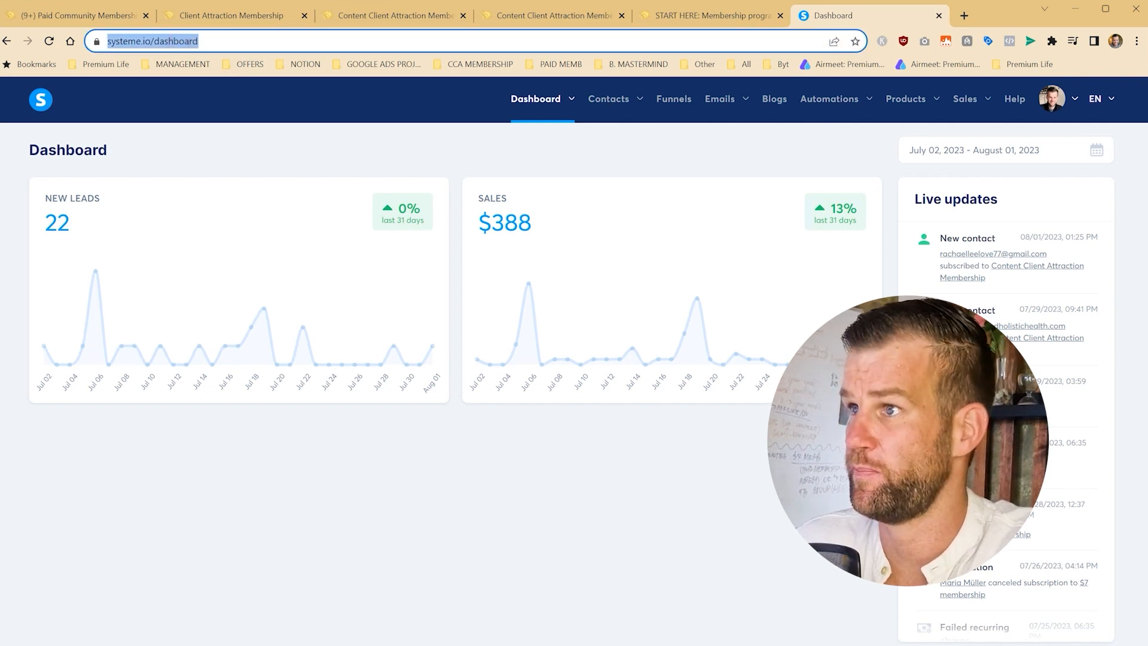
pyautogui.hotkey('ctrl', 'v')
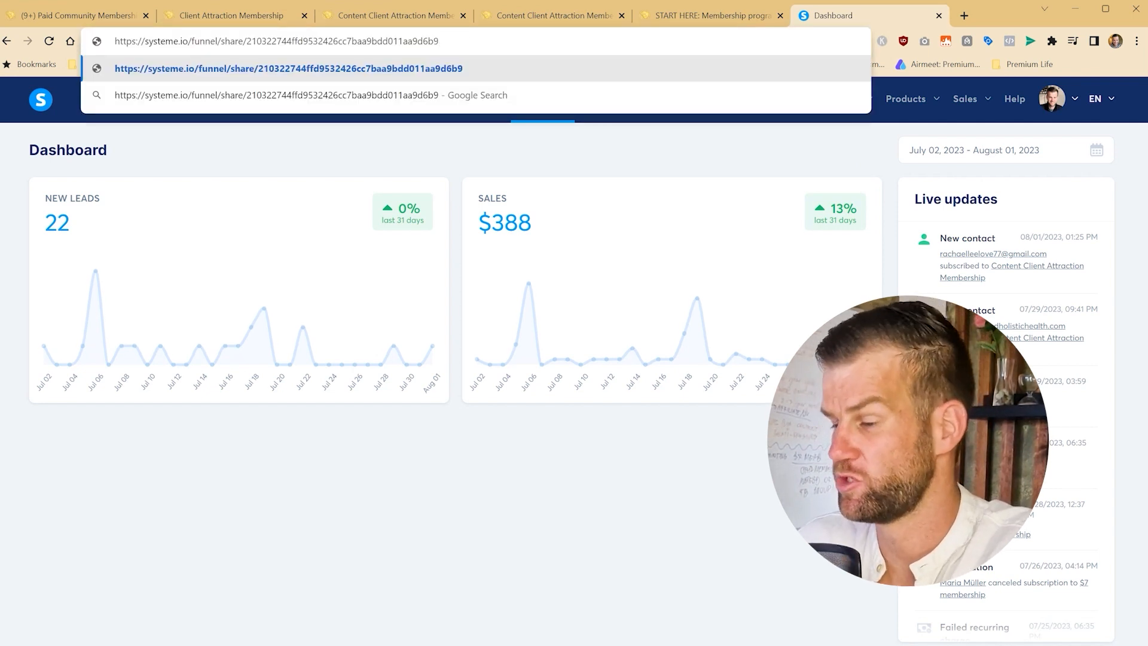
pyautogui.moveTo(486, 45); pyautogui.dragTo(113, 42)
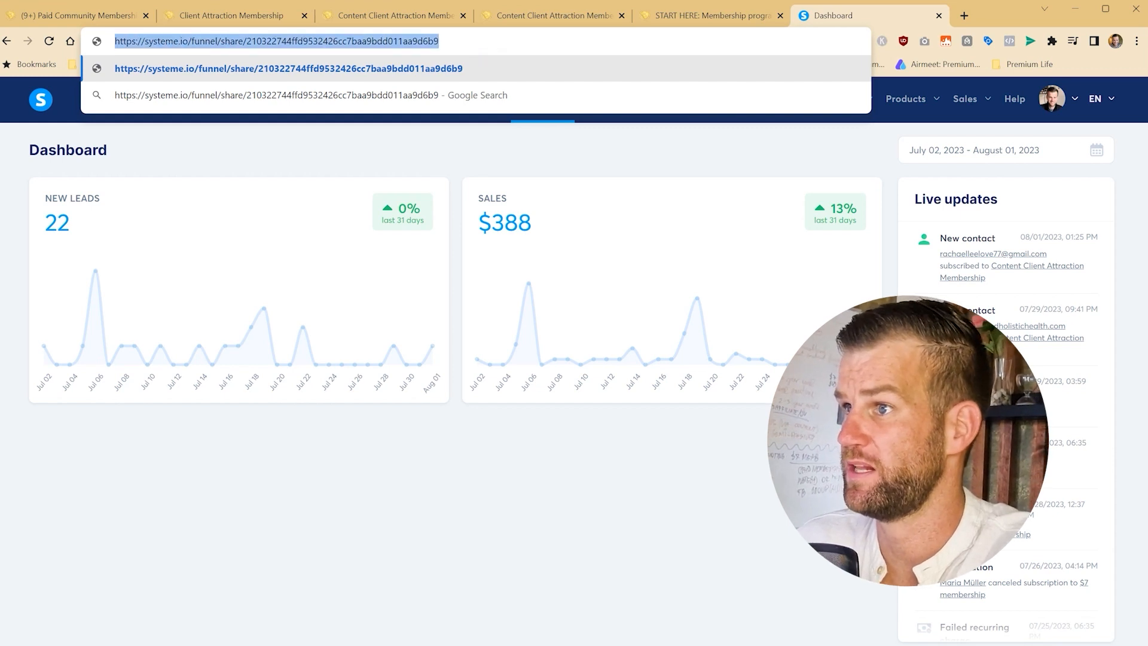
pyautogui.click(329, 499)
# - Open the Paid Community Membership Funnel TEMPLATE from the funnels list to view its steps
pyautogui.hotkey('alt', 'Left')
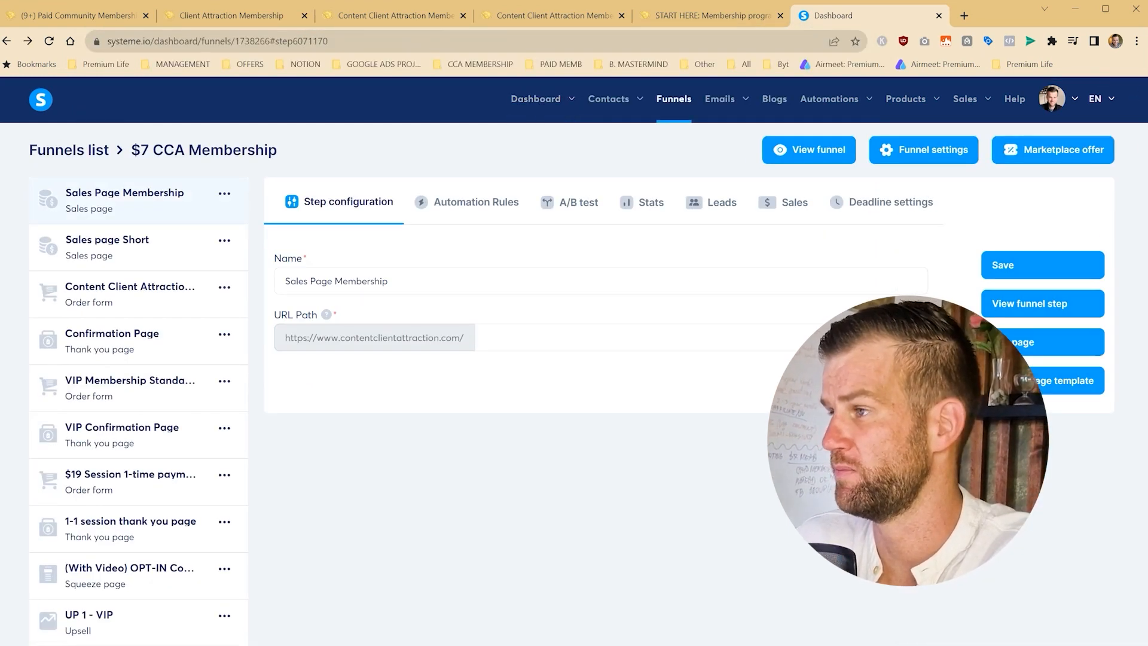
pyautogui.click(673, 99)
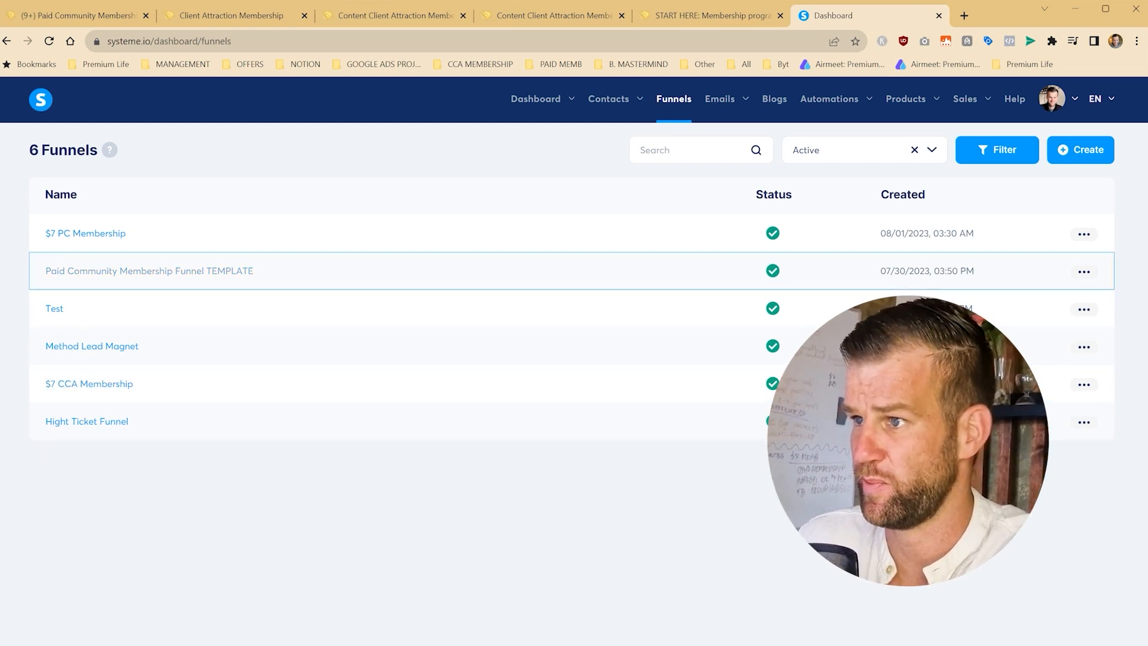
pyautogui.click(185, 270)
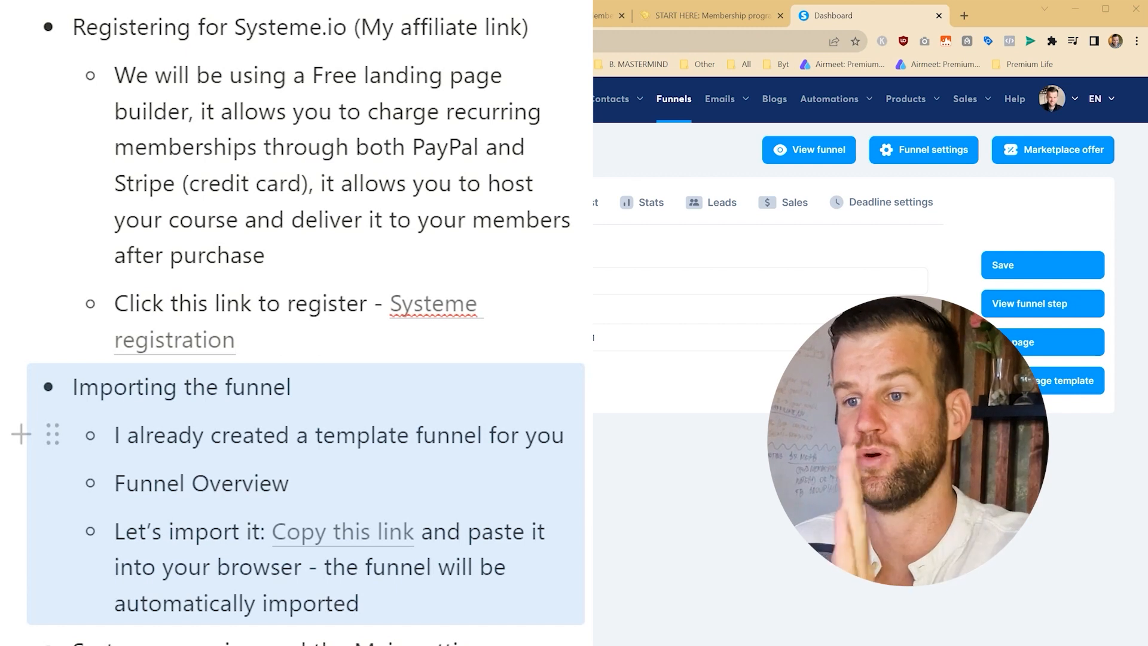
pyautogui.click(243, 434)
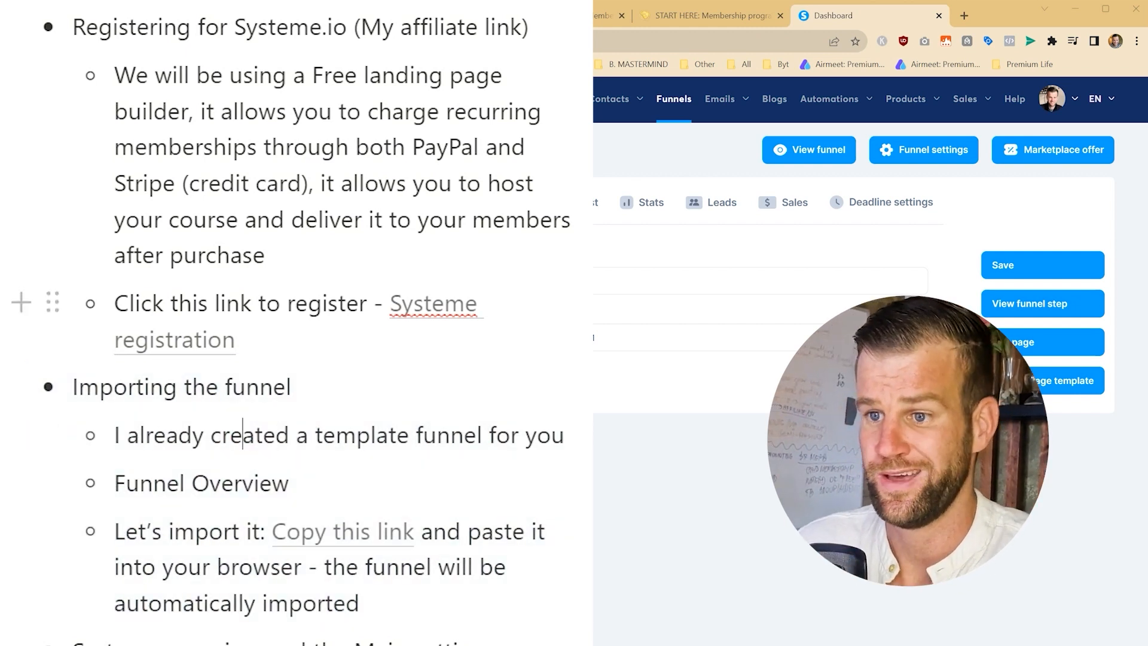
pyautogui.scroll(-1, 287, 323)
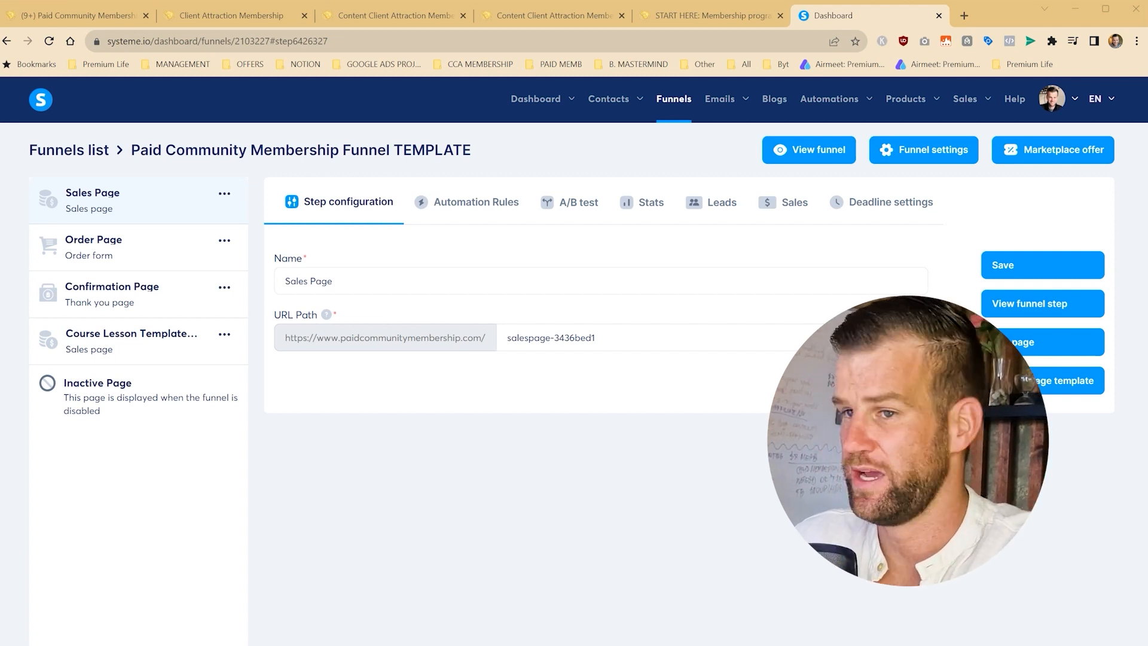
# - Open the profile settings and look through the Account, My plan and Payment gateways settings
pyautogui.moveTo(1057, 100)
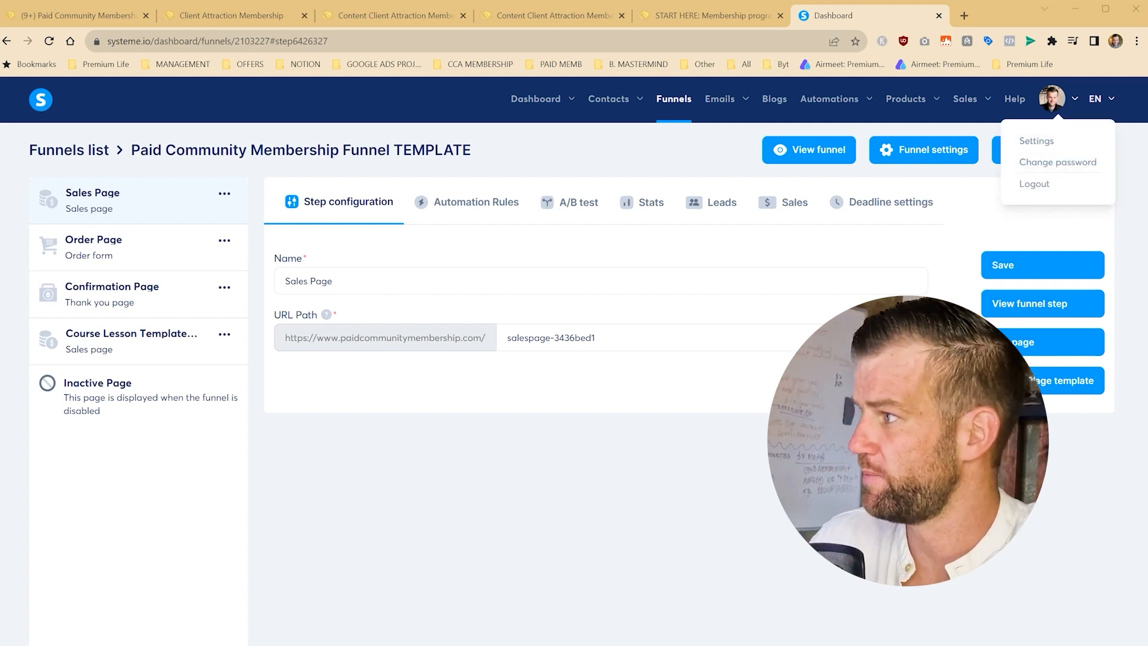
pyautogui.click(1041, 141)
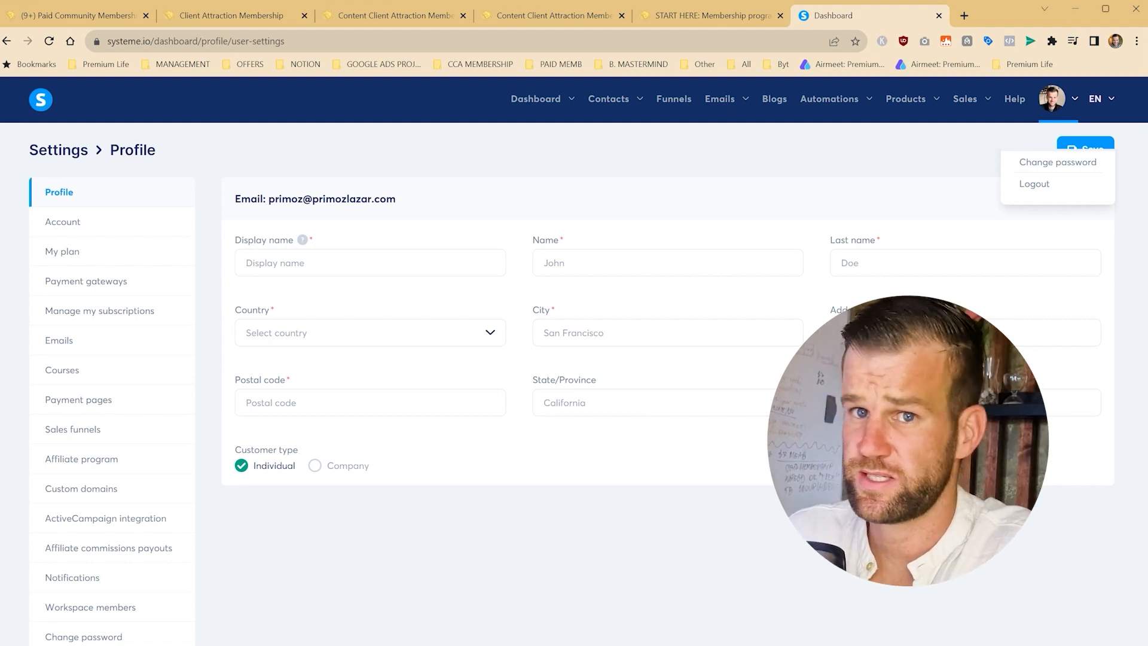
pyautogui.click(64, 222)
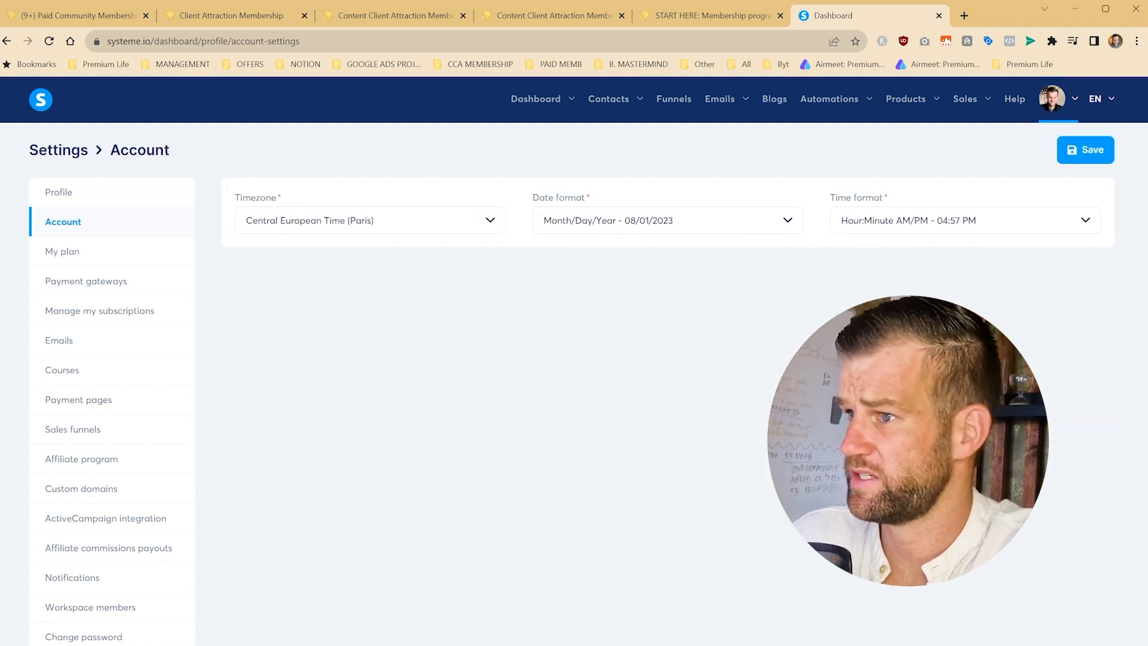
pyautogui.click(75, 250)
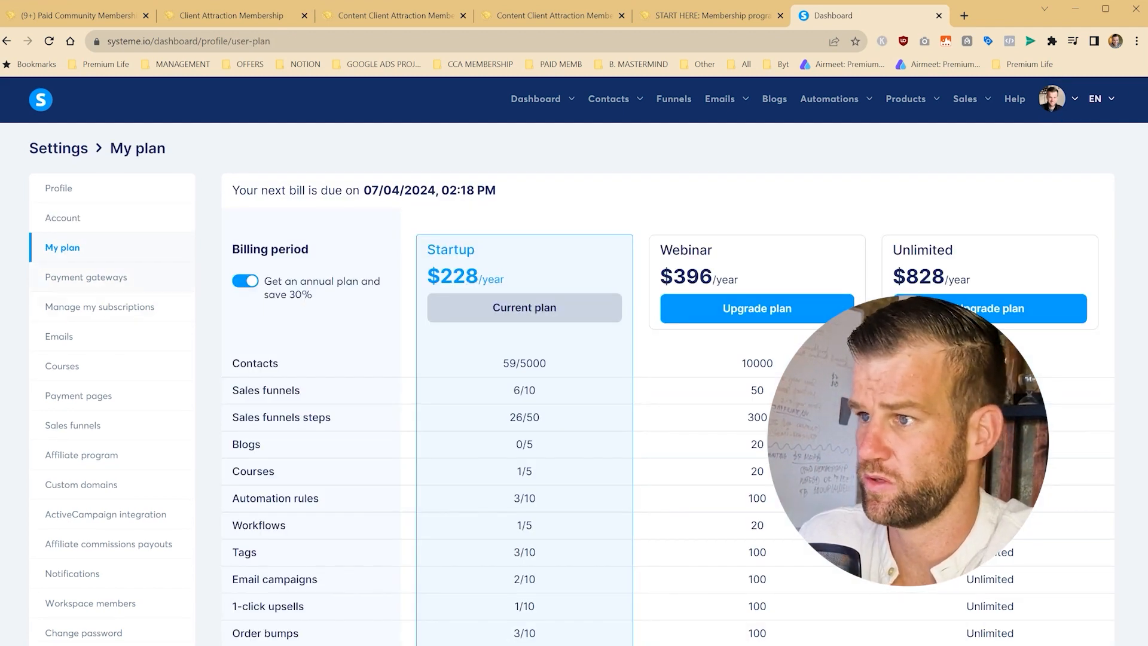
pyautogui.click(72, 276)
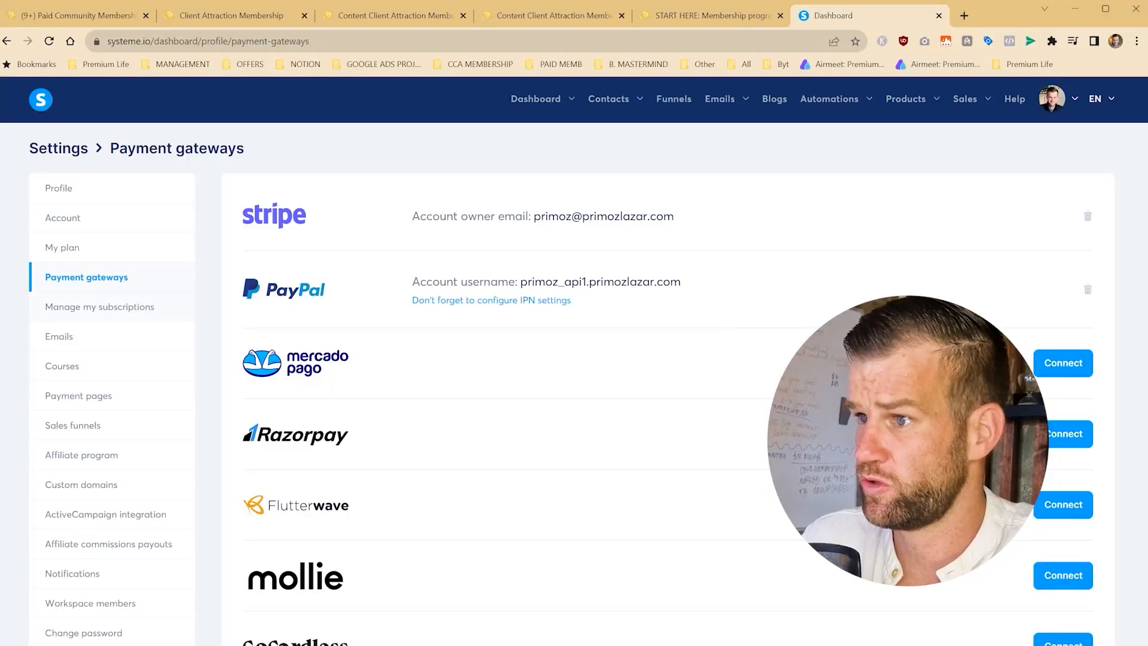
# - Open the email settings and view the form for adding a new sender email address
pyautogui.click(64, 336)
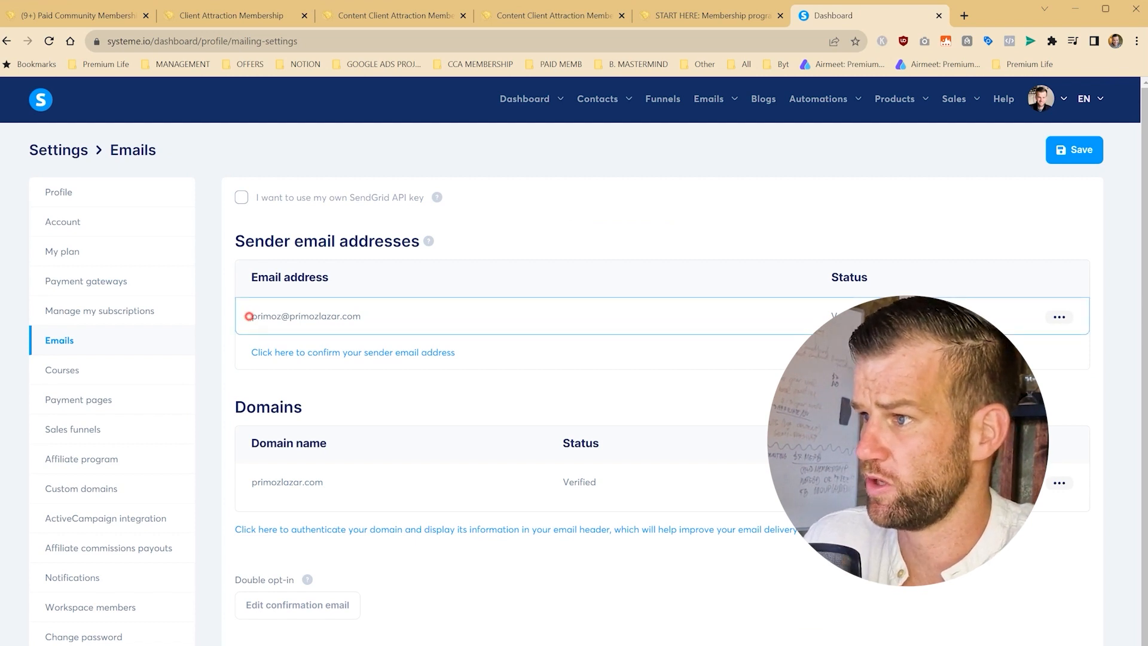
pyautogui.moveTo(248, 316); pyautogui.dragTo(360, 316)
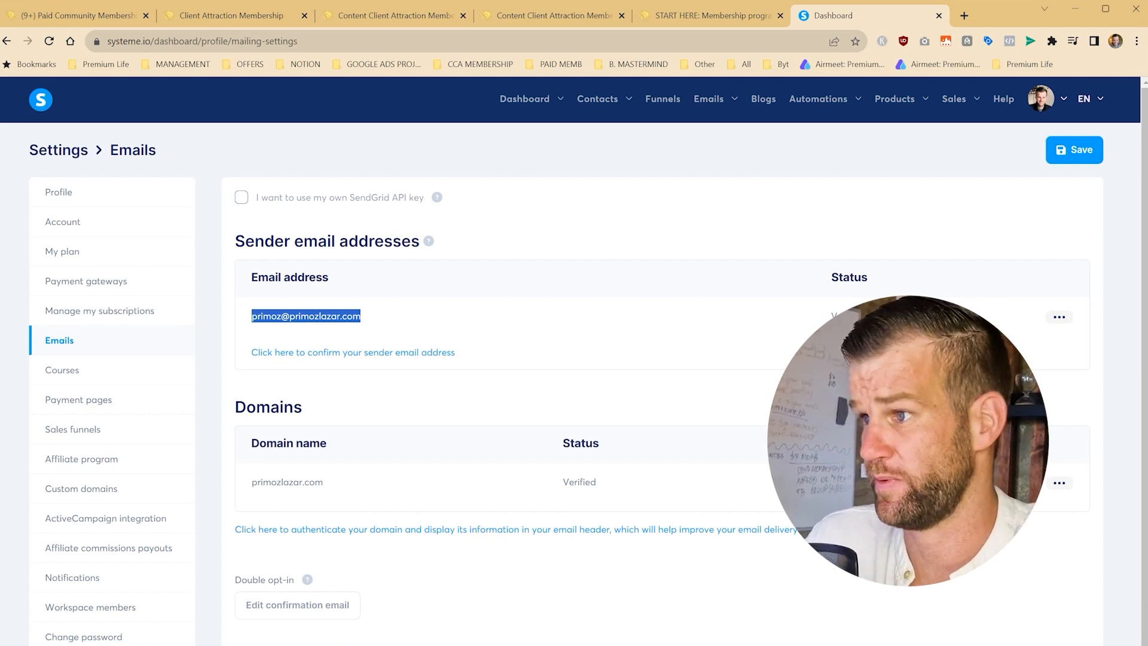
pyautogui.click(238, 314)
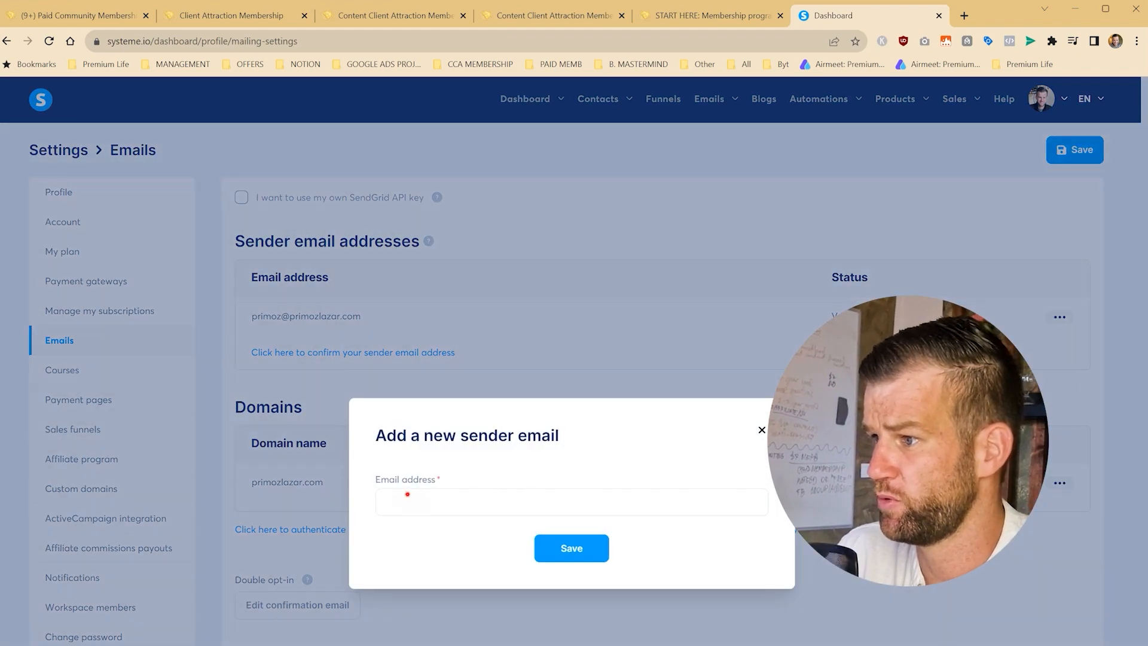
pyautogui.click(410, 496)
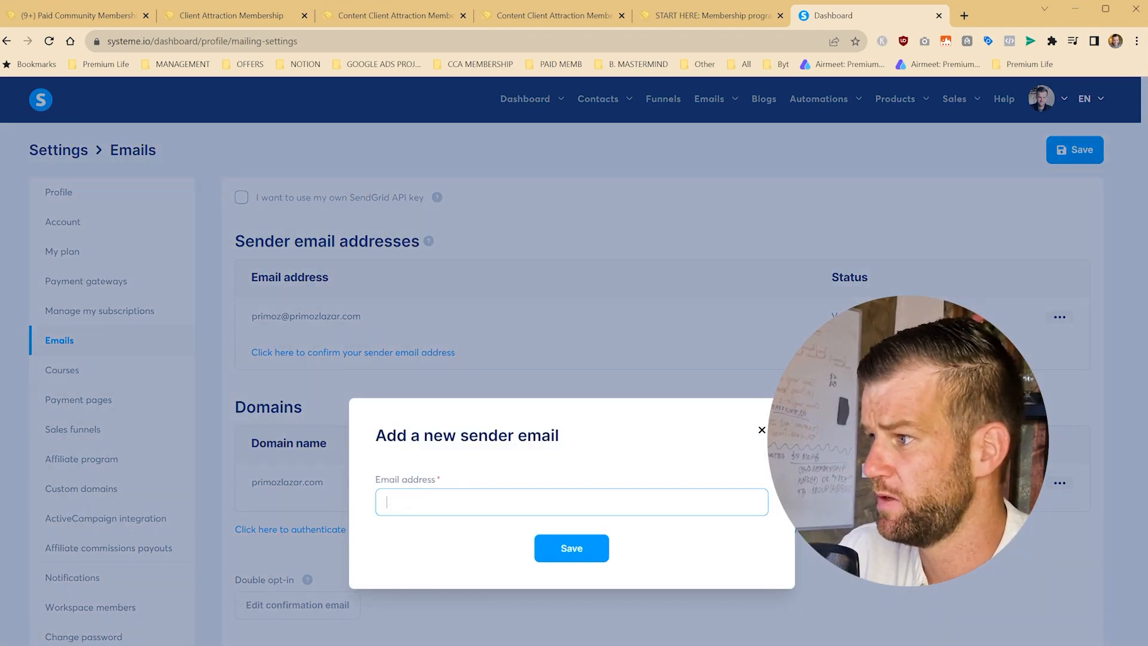
pyautogui.click(758, 430)
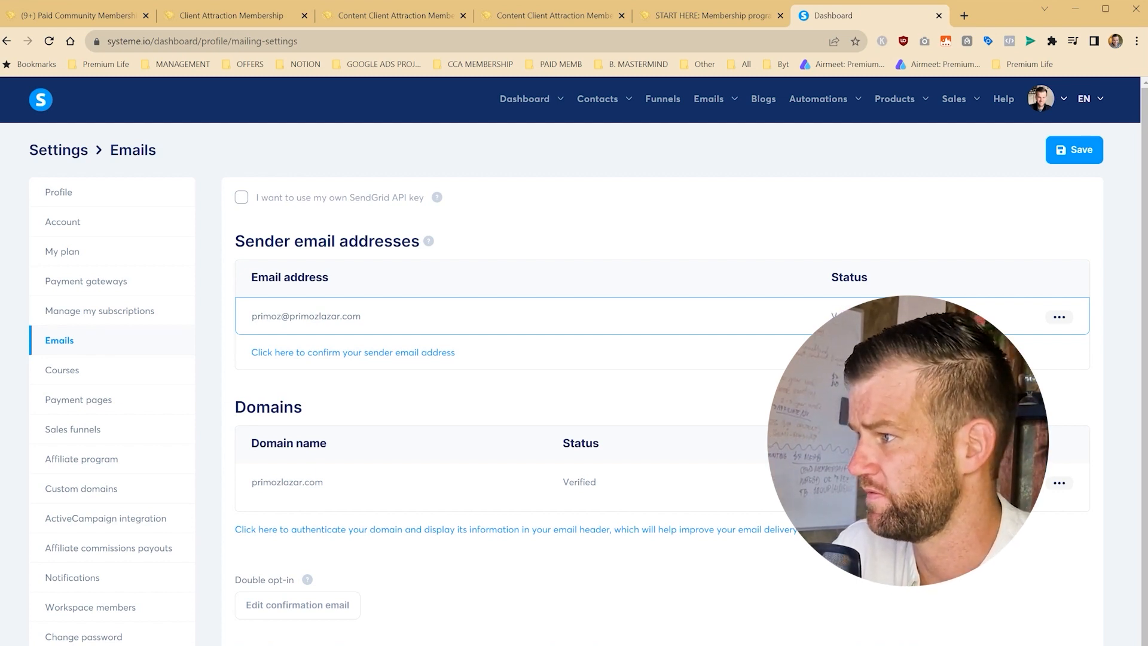
# - View the domain authentication setup form in the email settings and close it without adding a domain
pyautogui.scroll(-1, 574, 359)
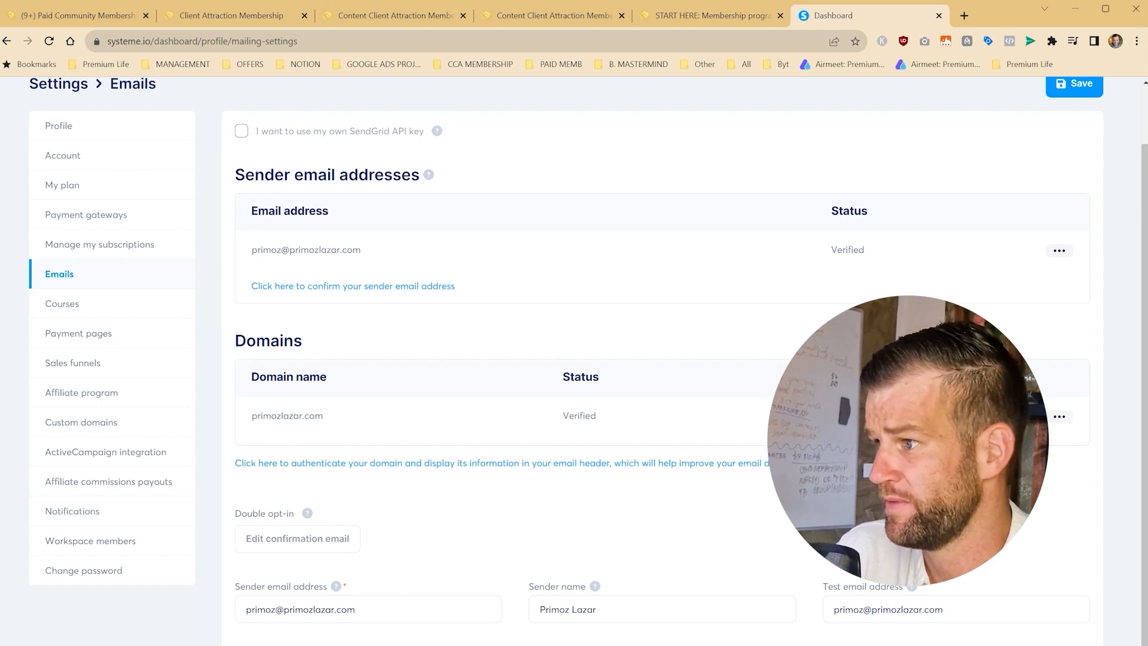
pyautogui.click(306, 463)
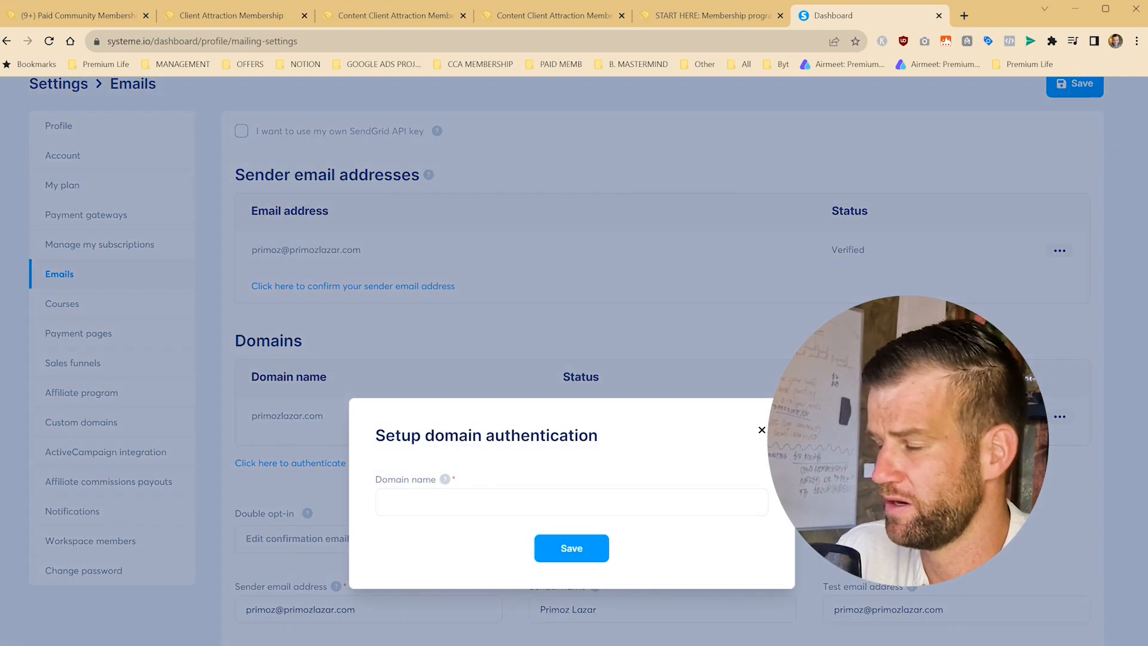
pyautogui.click(412, 489)
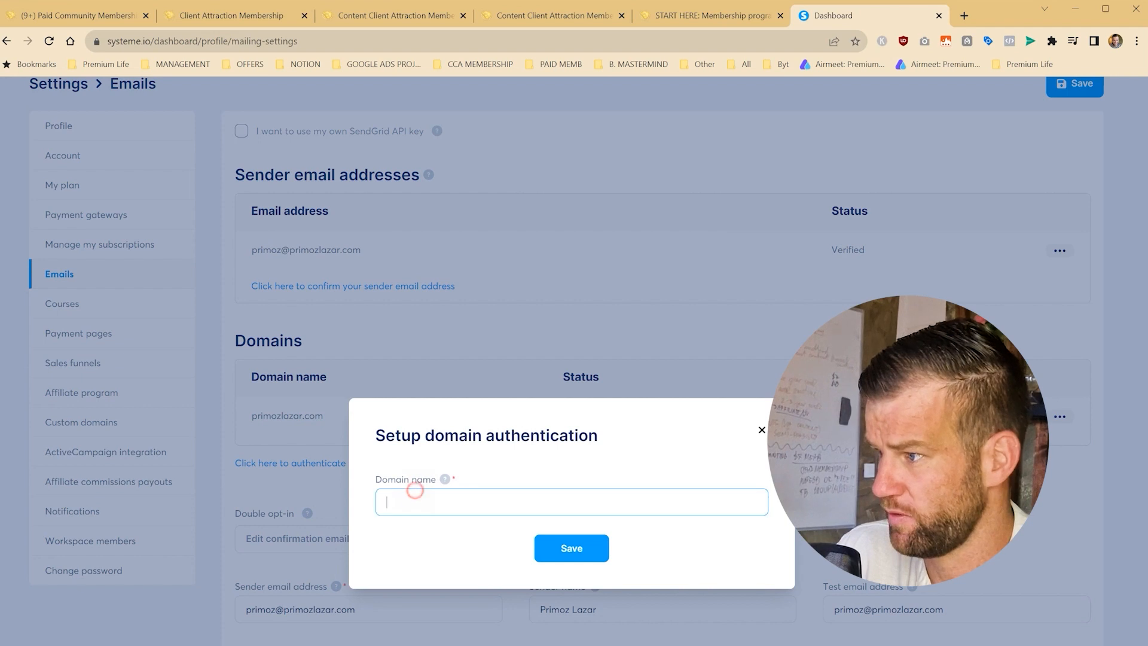
pyautogui.click(761, 430)
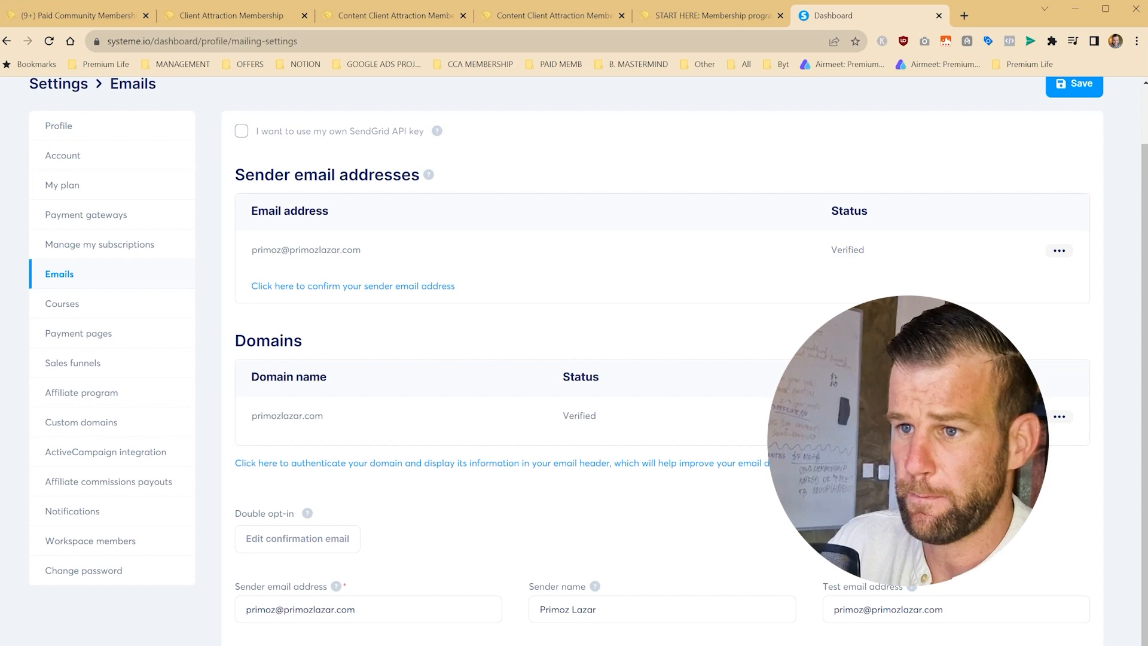
# - View the verified domain's authentication instructions and examine the DNS records it requires
pyautogui.doubleClick(606, 416)
pyautogui.click(578, 414)
pyautogui.click(833, 415)
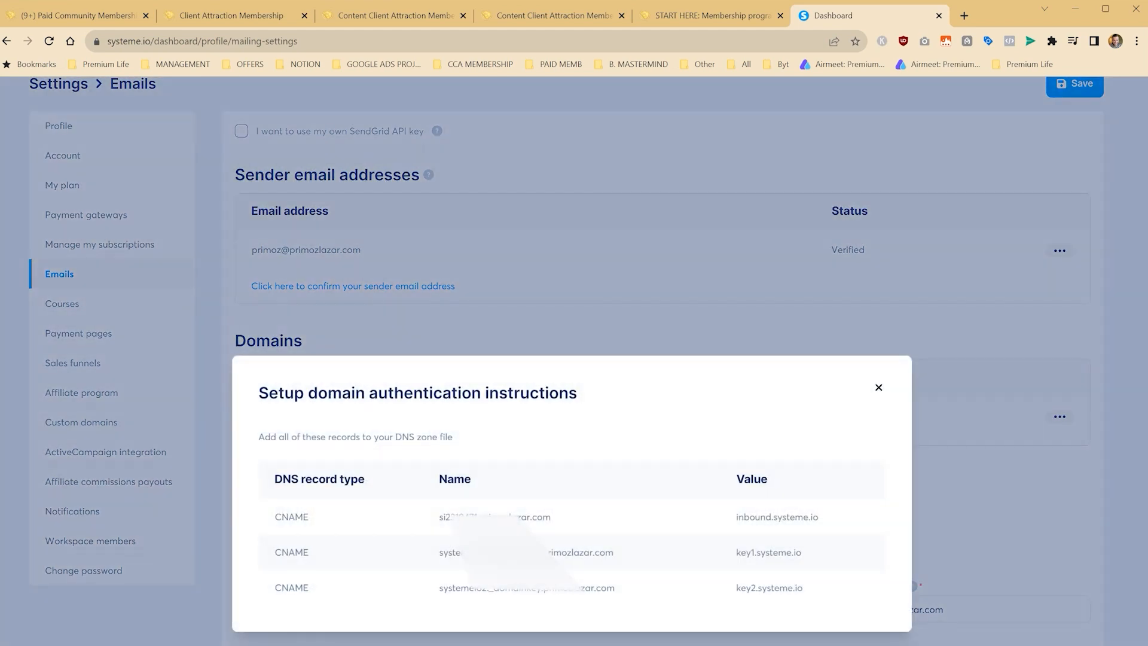
pyautogui.moveTo(269, 510); pyautogui.dragTo(828, 590)
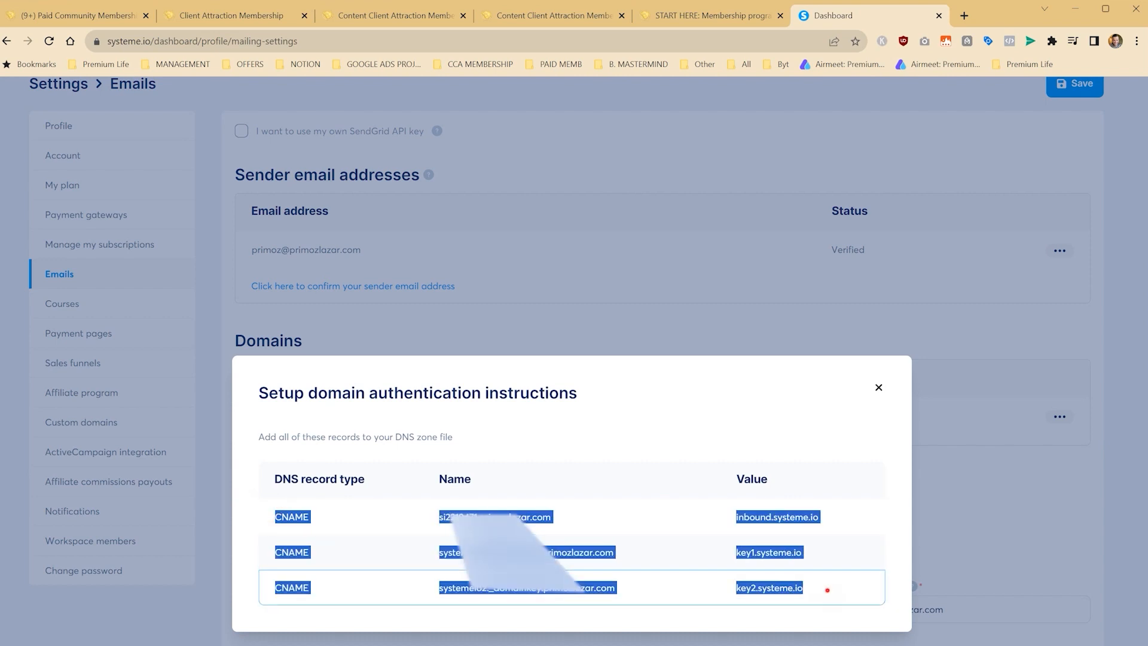
pyautogui.click(827, 590)
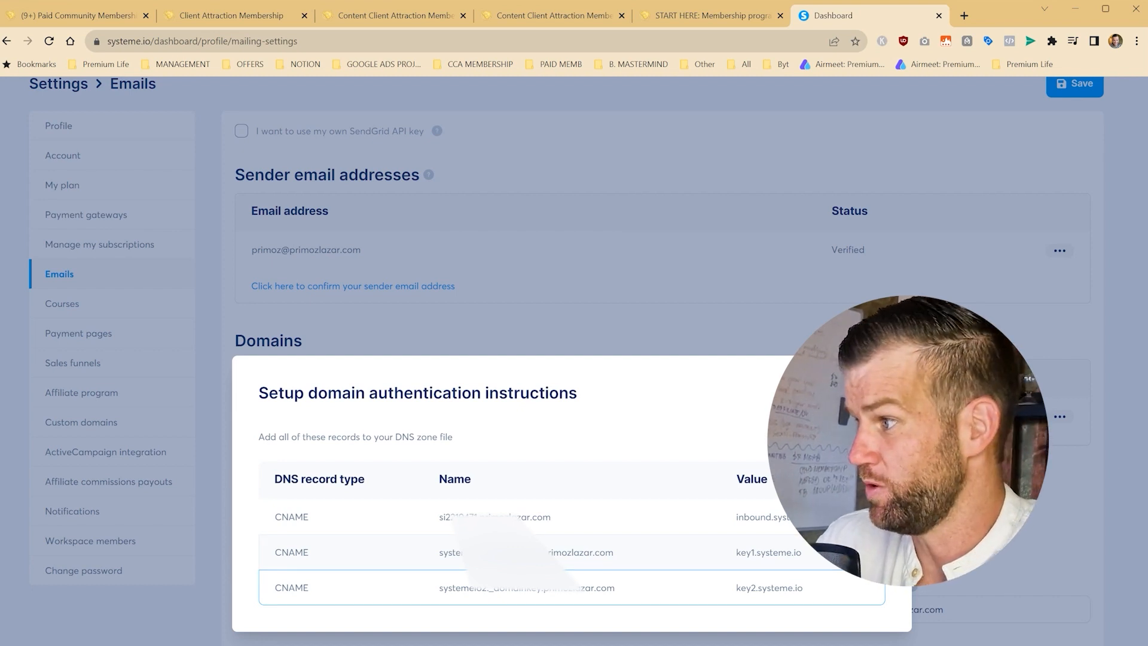
pyautogui.click(880, 393)
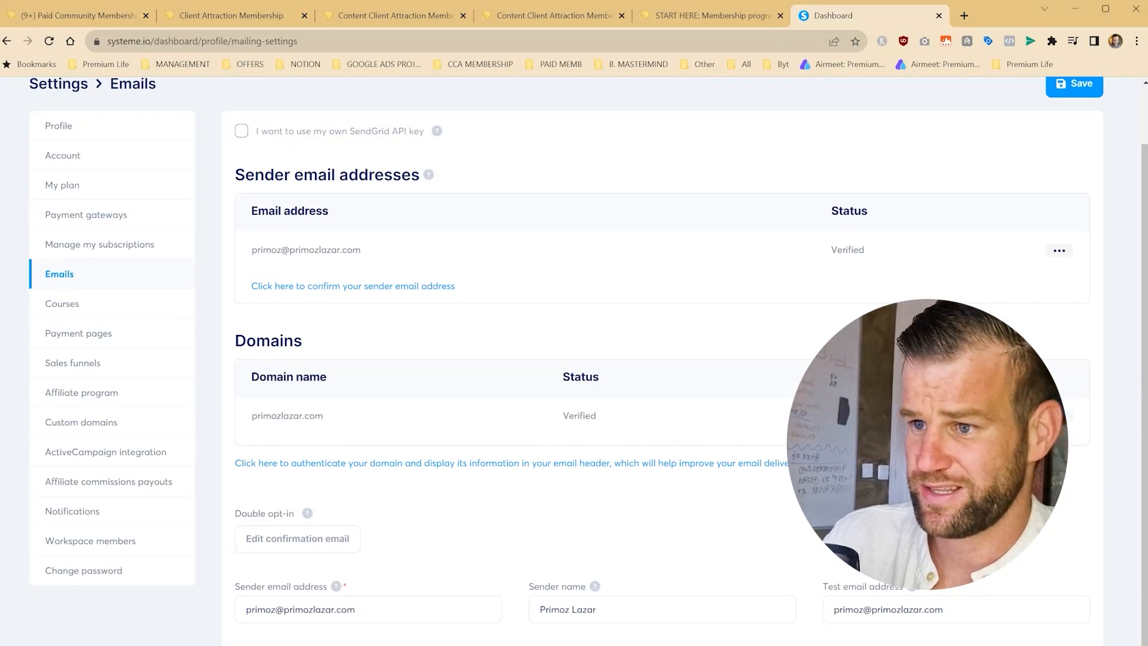
# - Examine the static footer text displayed at the end of every marketing email
pyautogui.scroll(-1, 588, 352)
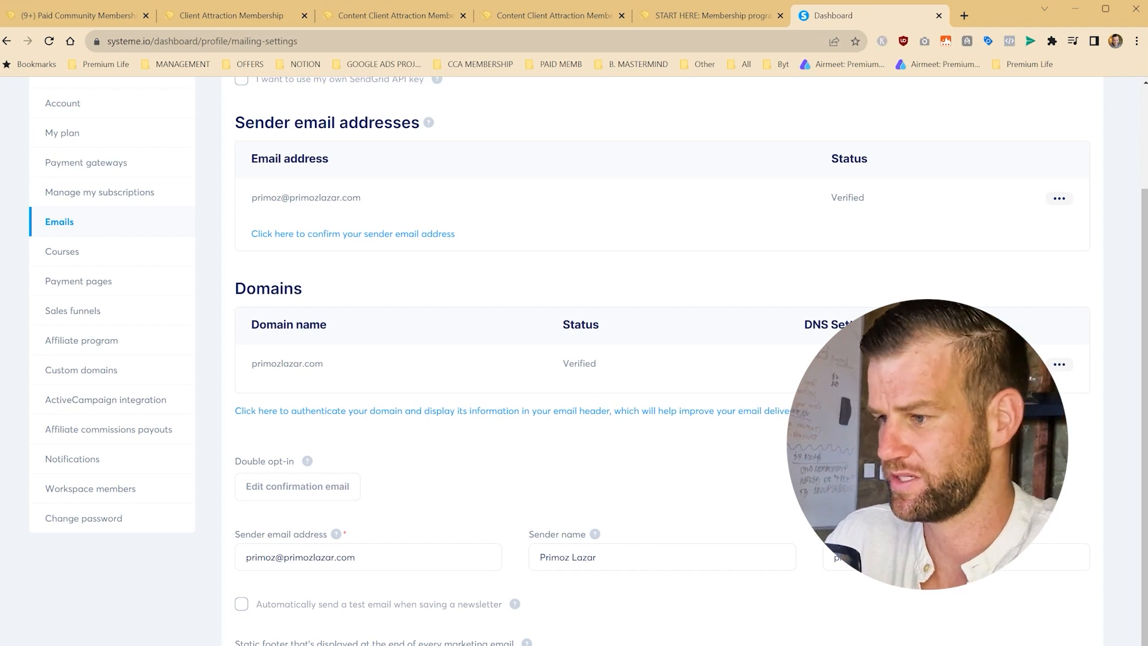
pyautogui.moveTo(246, 590); pyautogui.dragTo(359, 471)
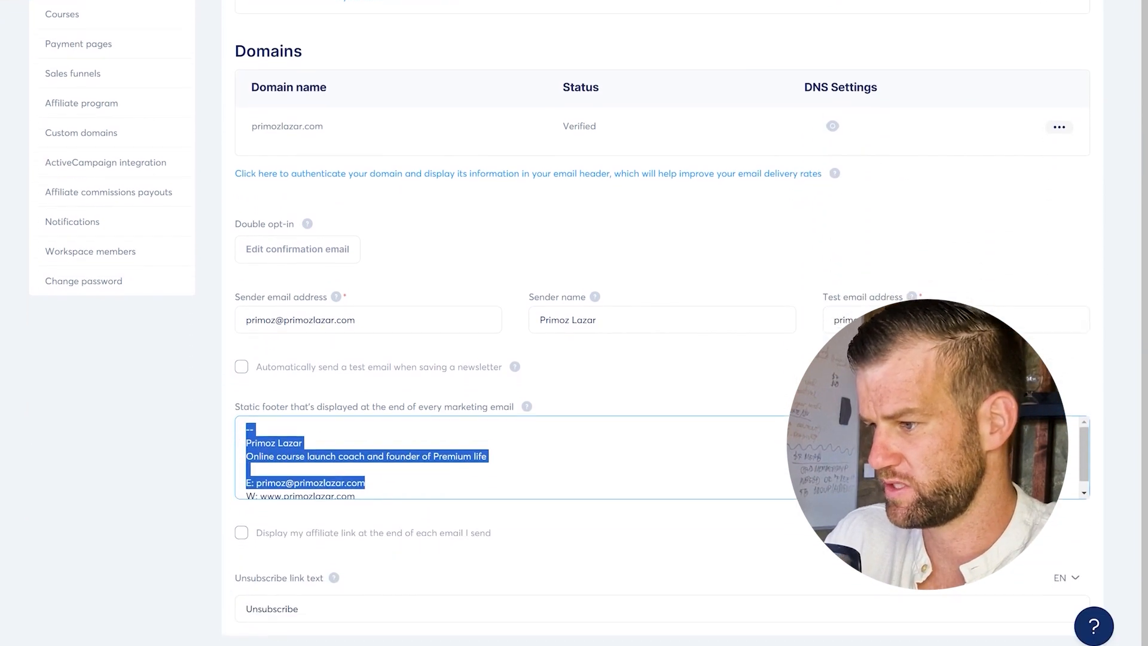
pyautogui.scroll(1, 303, 496)
pyautogui.click(303, 496)
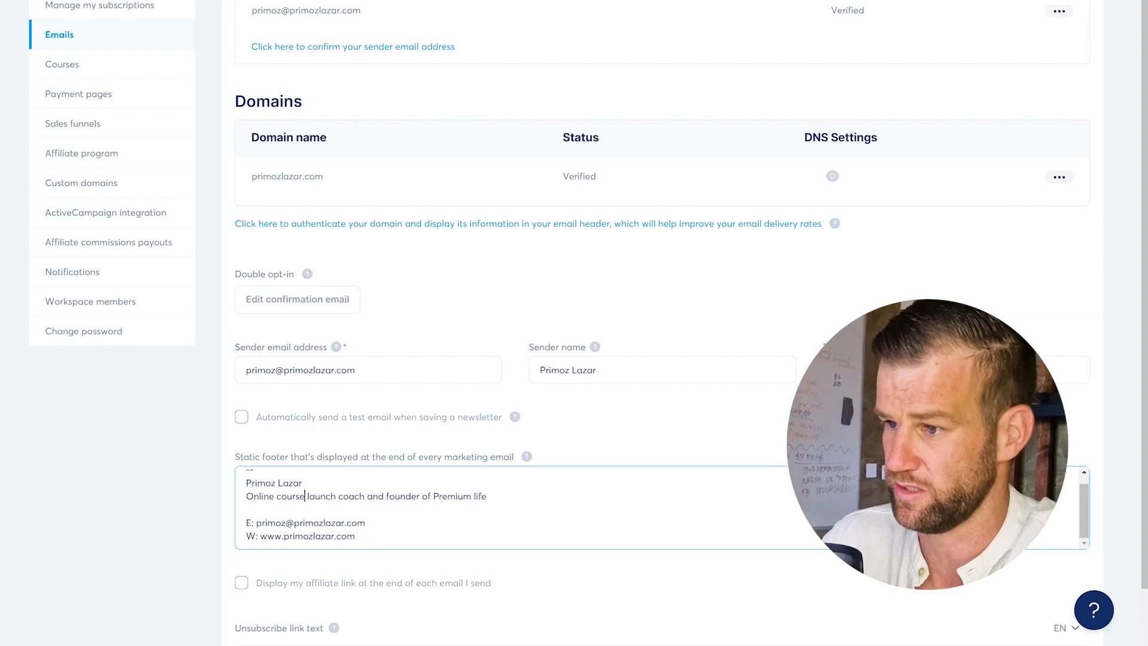
pyautogui.scroll(-1, 514, 359)
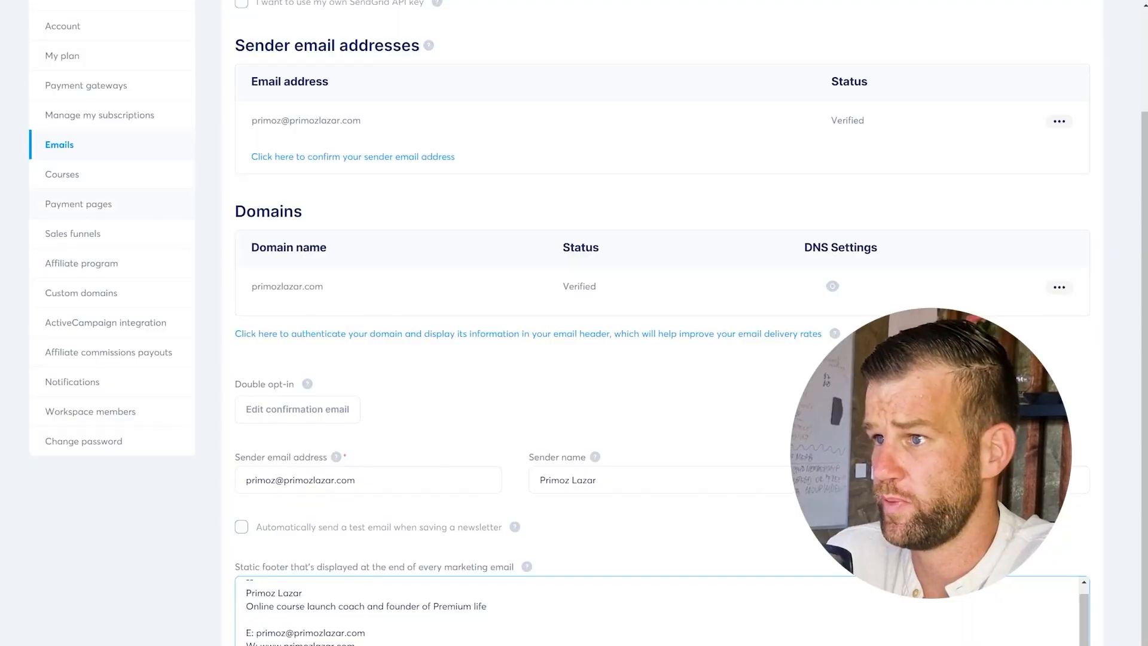
# - Open the payment pages settings and read through the terms and conditions text
pyautogui.click(77, 204)
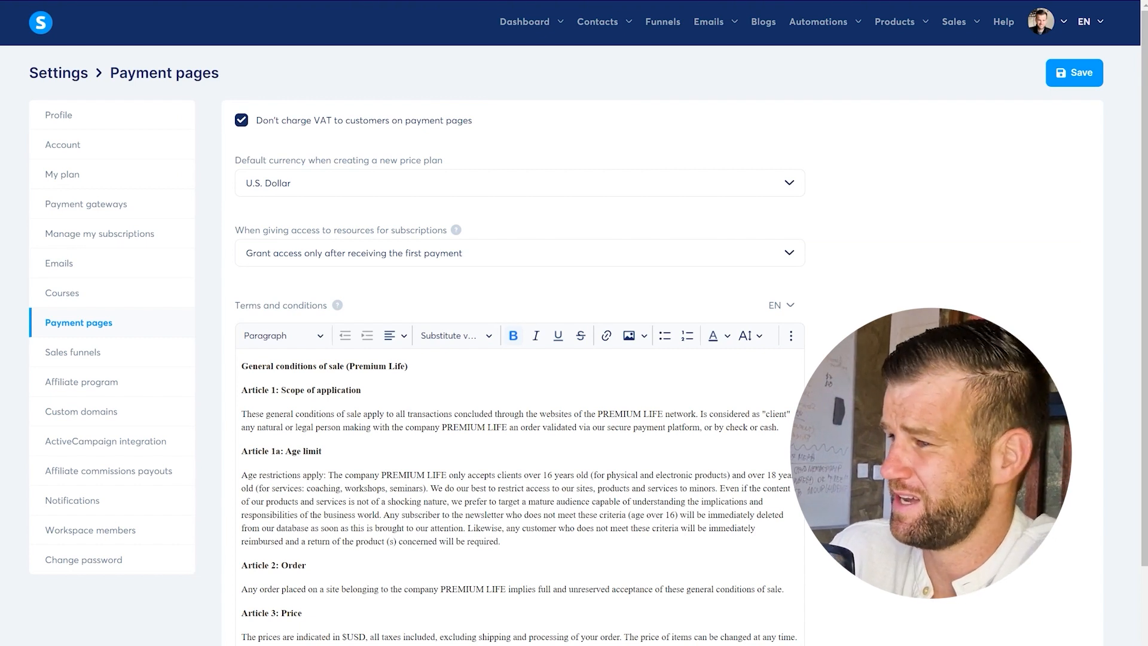
pyautogui.moveTo(348, 366); pyautogui.dragTo(406, 366)
pyautogui.click(394, 366)
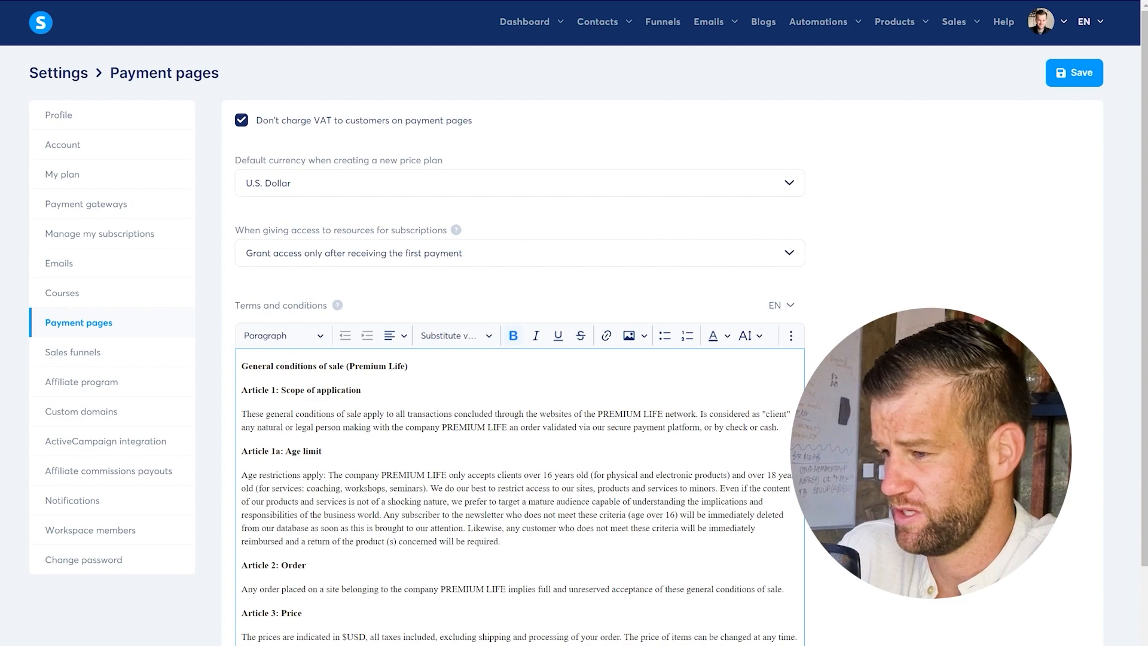
pyautogui.scroll(-6, 394, 366)
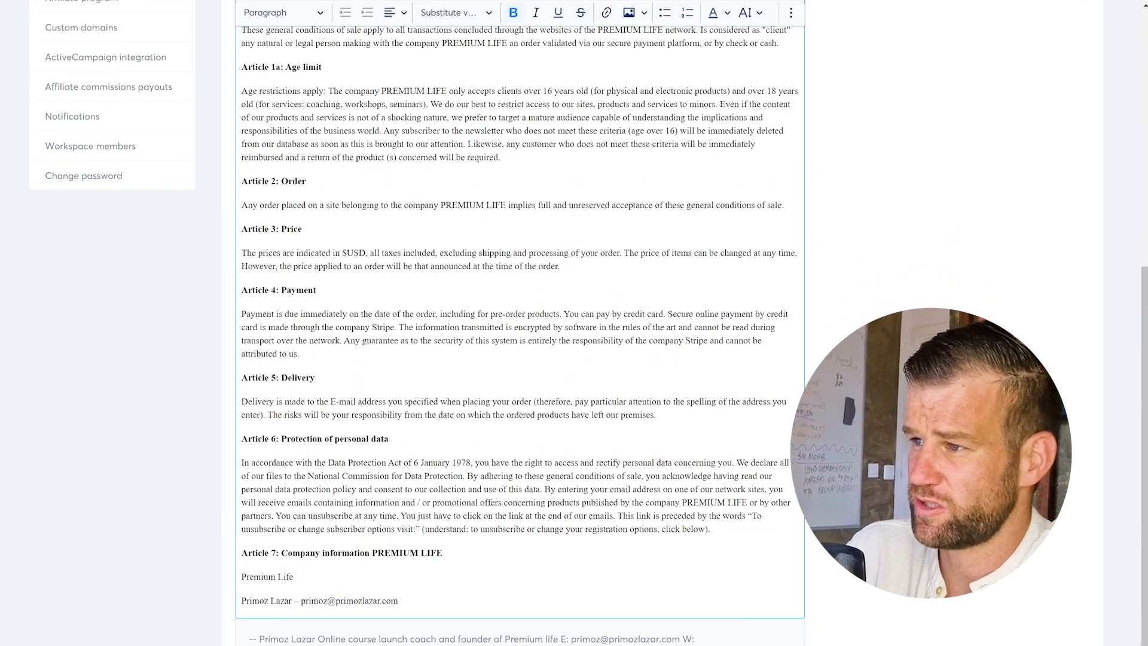
# - Review the general conditions of sale in the payment pages settings, including the age limit article
pyautogui.scroll(5, 396, 313)
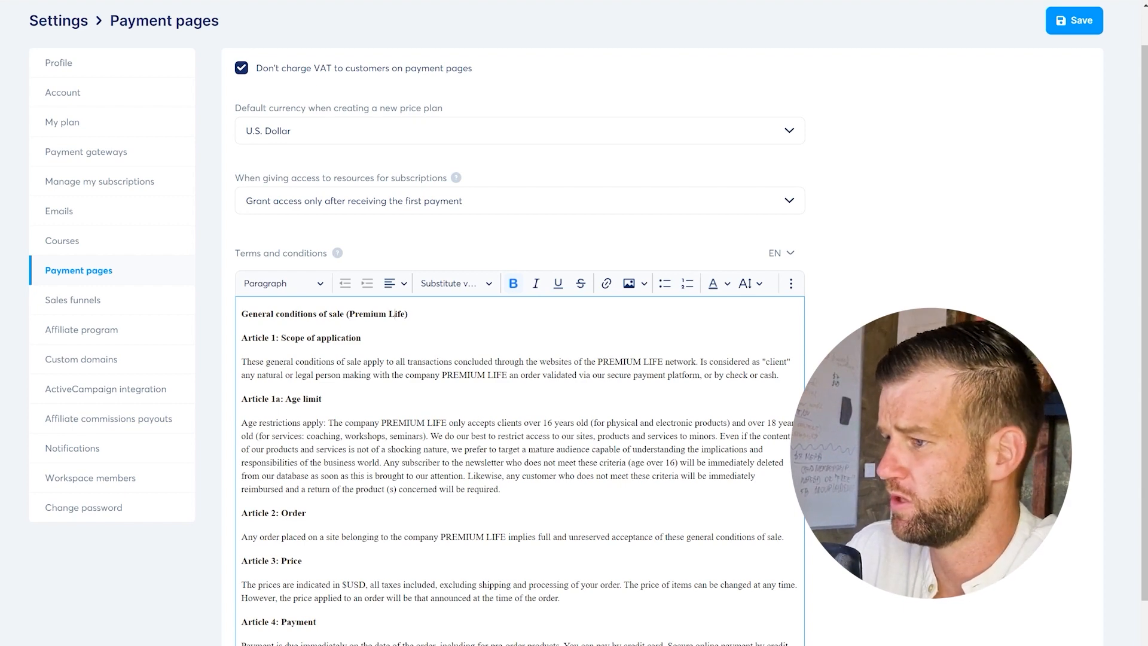
pyautogui.moveTo(380, 422); pyautogui.dragTo(446, 423)
pyautogui.click(443, 422)
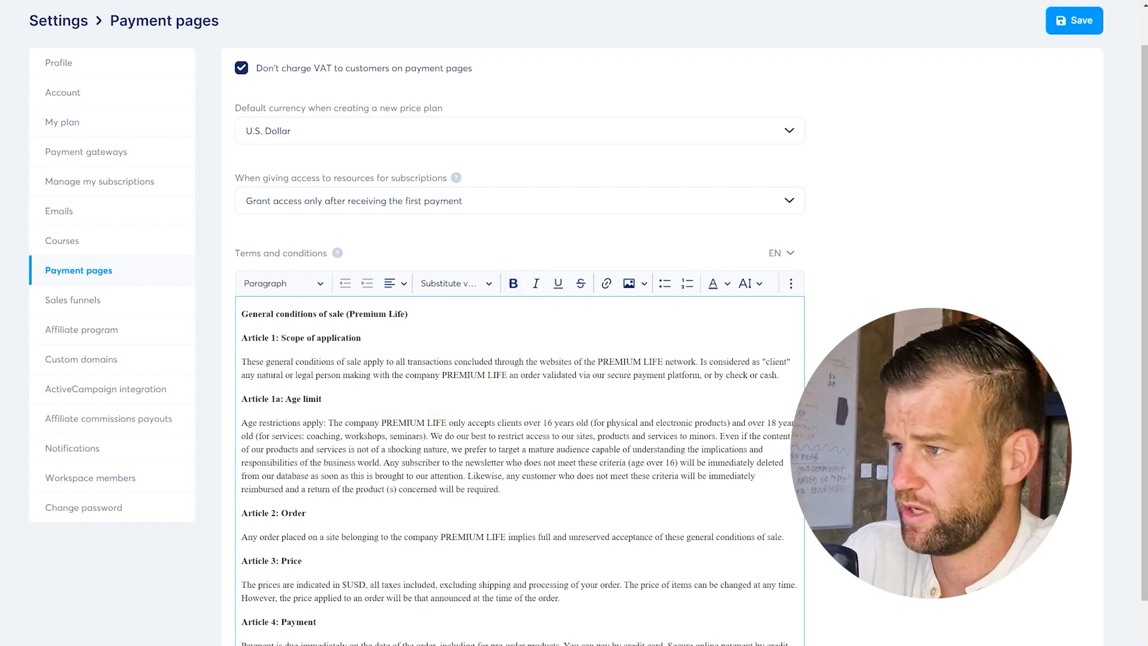
pyautogui.scroll(-4, 443, 423)
pyautogui.scroll(4, 443, 359)
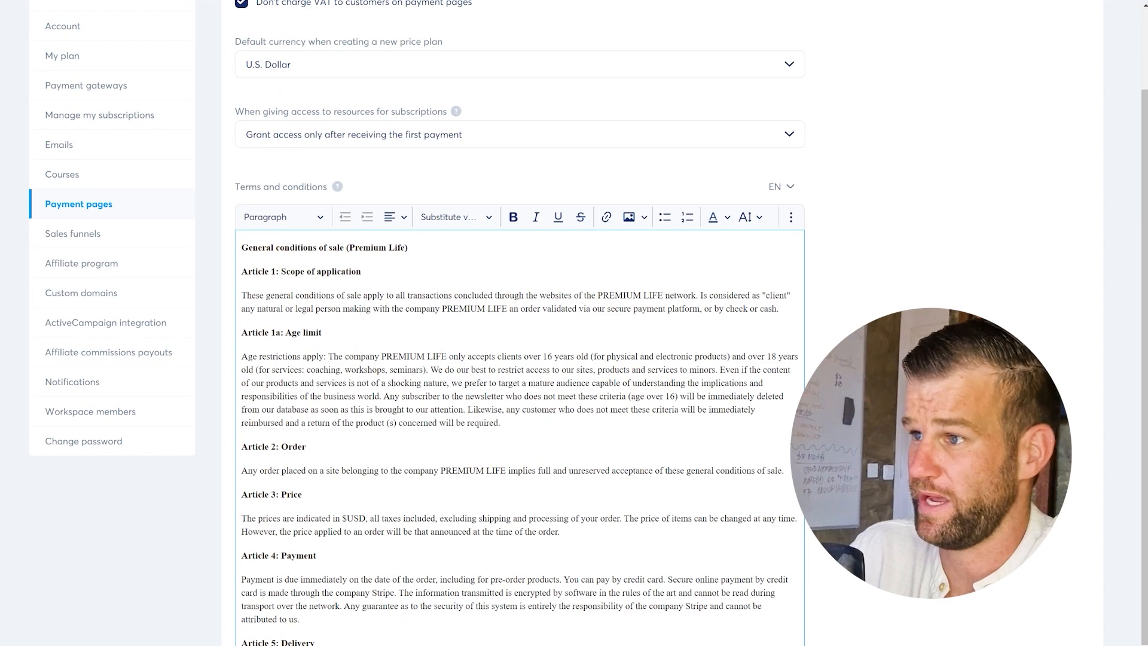
pyautogui.scroll(2, 443, 382)
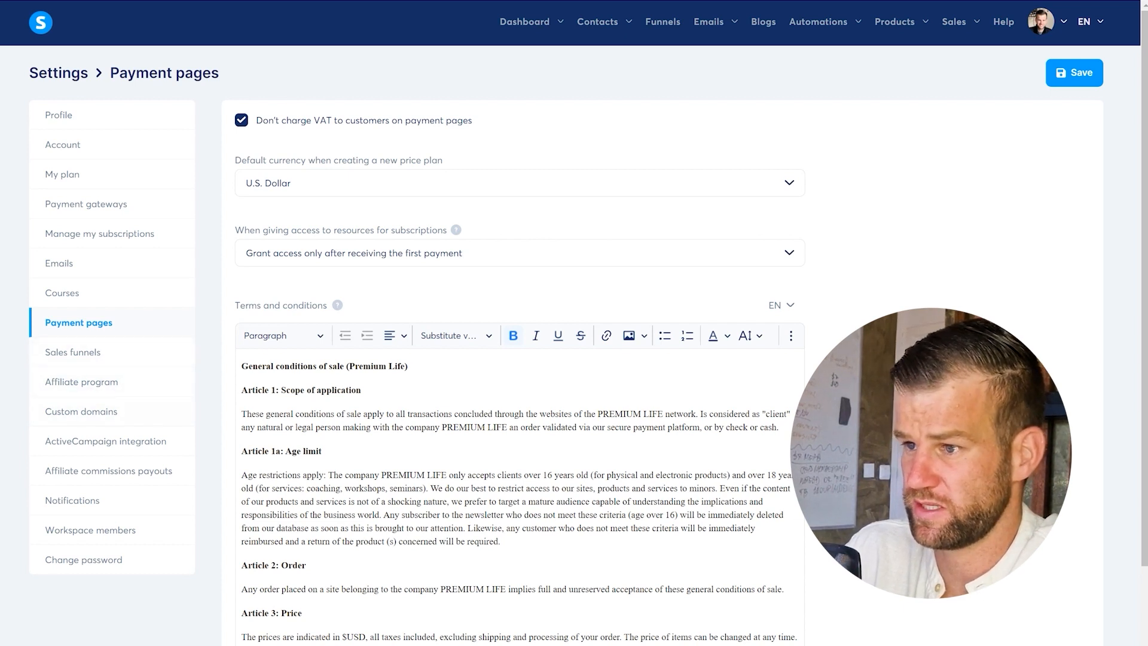
# - Open the custom domains settings and review the checklist notes on buying and naming a membership domain
pyautogui.click(73, 415)
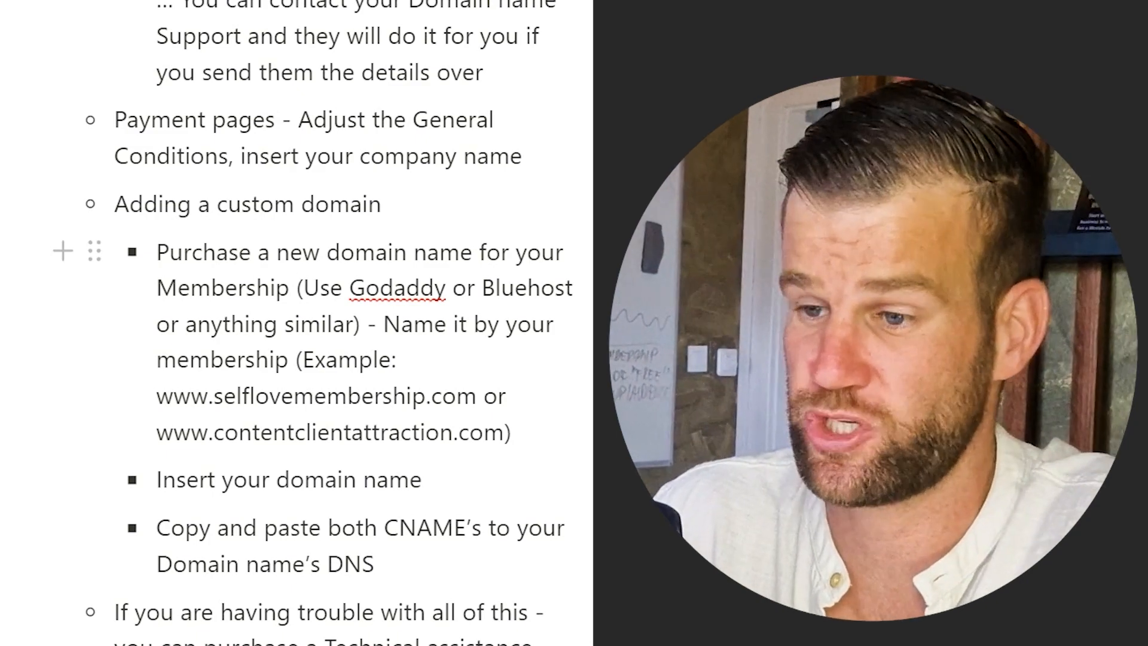
pyautogui.moveTo(518, 431); pyautogui.dragTo(157, 396)
pyautogui.click(235, 394)
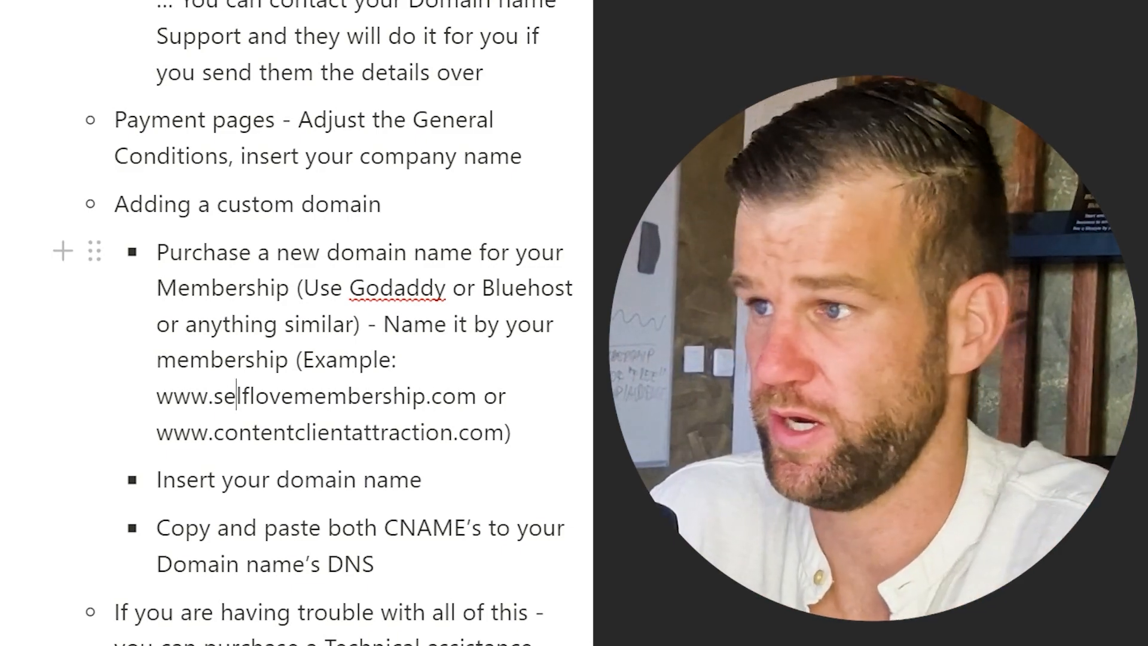
pyautogui.moveTo(213, 396); pyautogui.dragTo(477, 395)
pyautogui.click(476, 397)
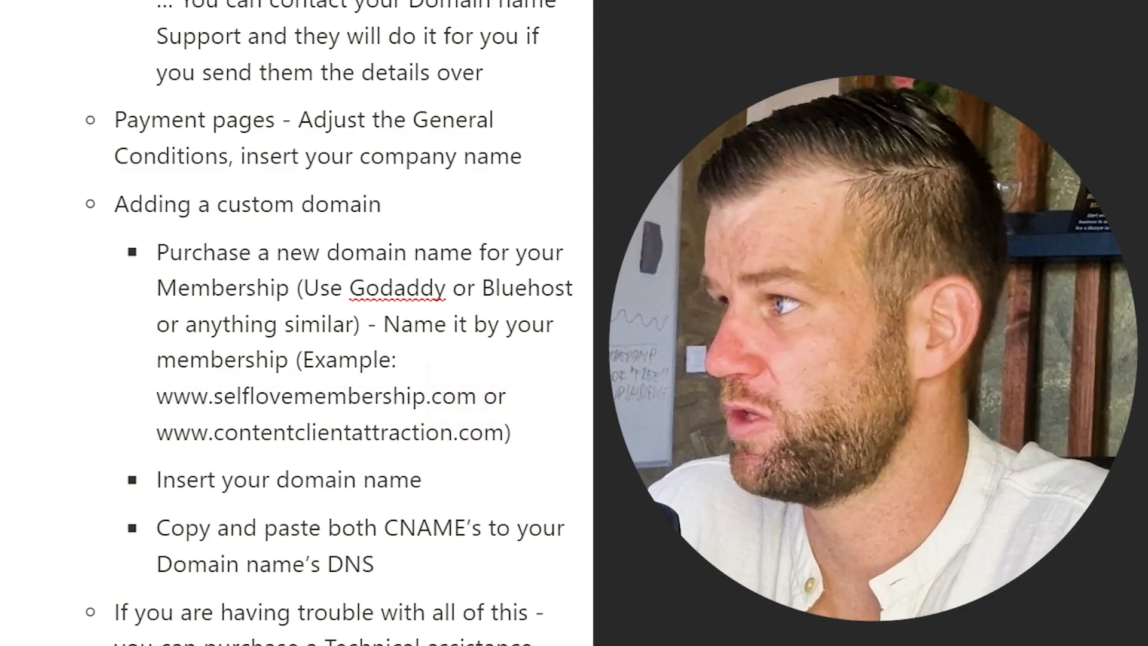
# - View the form for adding a custom domain and close it without entering a domain name
pyautogui.click(412, 407)
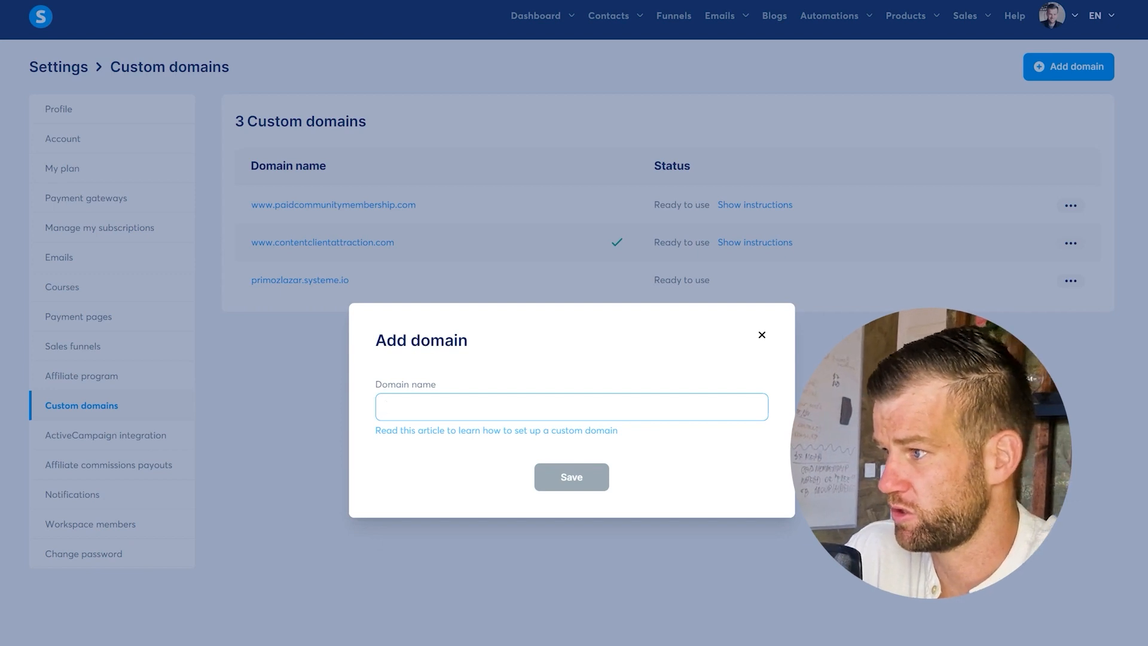
pyautogui.click(762, 334)
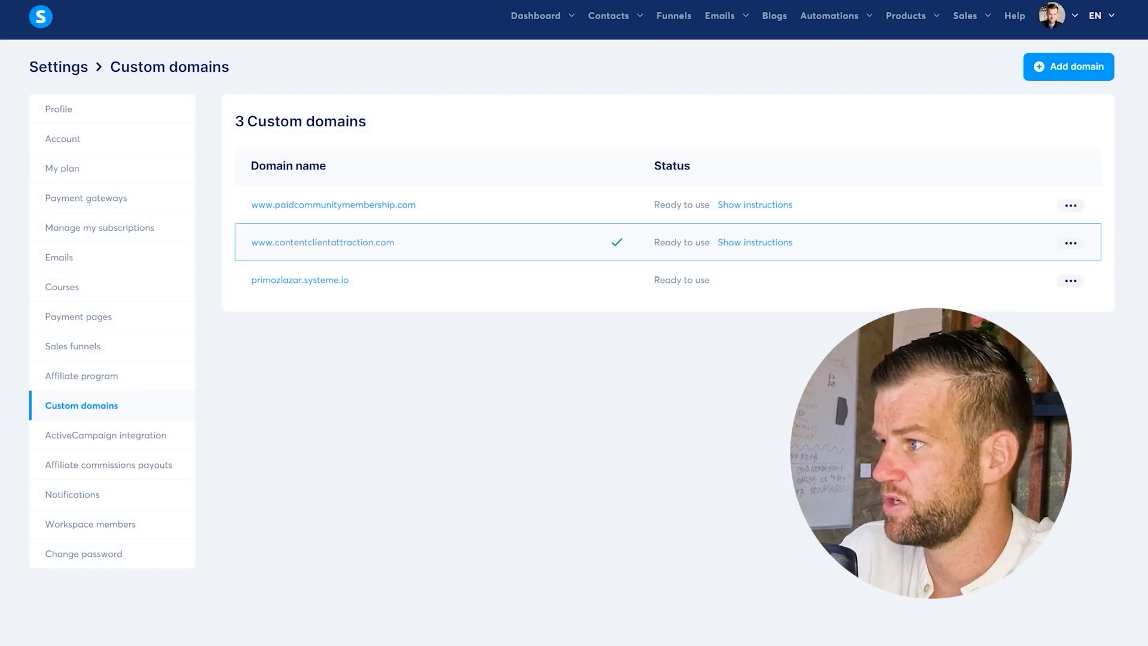
pyautogui.click(755, 242)
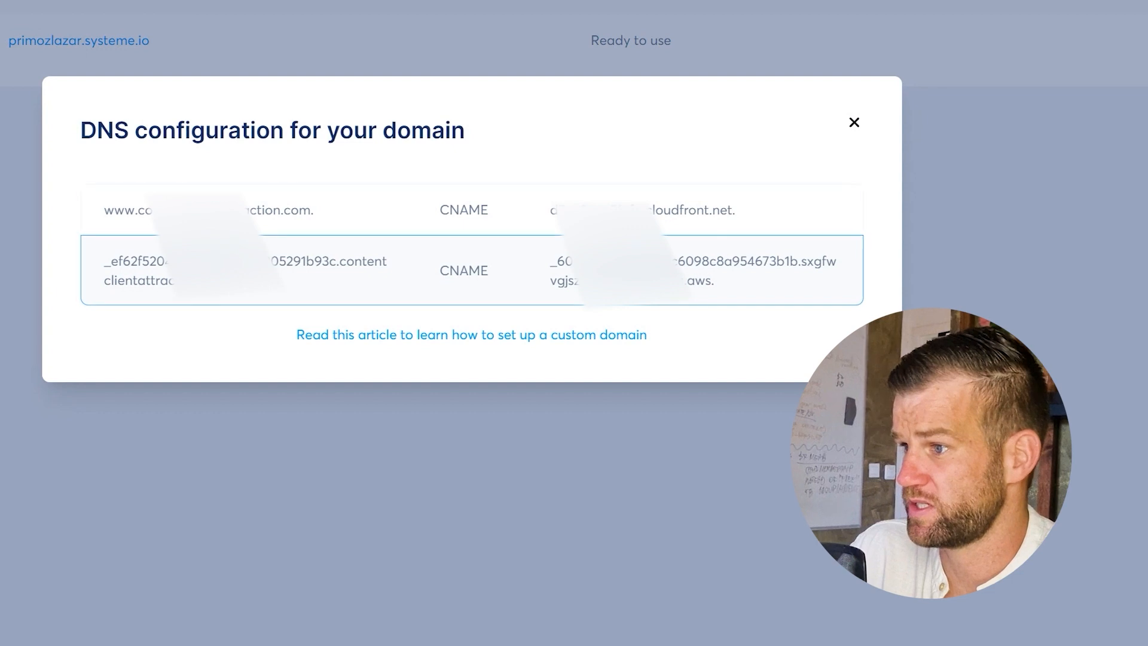
pyautogui.moveTo(319, 396); pyautogui.dragTo(390, 396)
pyautogui.moveTo(153, 210); pyautogui.dragTo(777, 284)
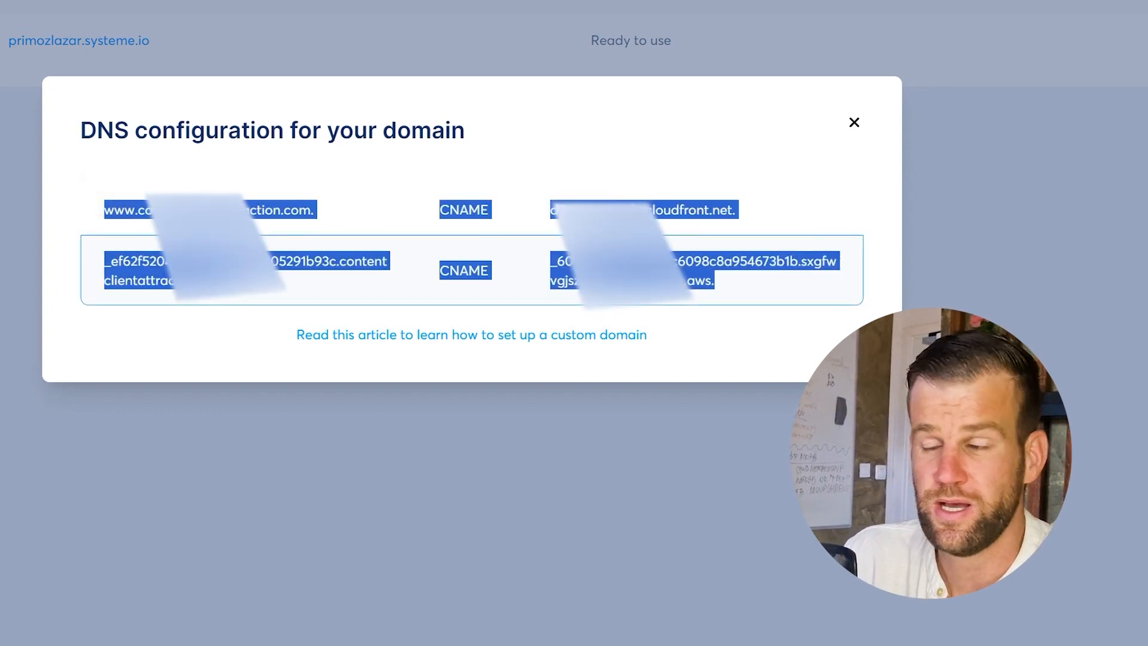
pyautogui.click(267, 209)
pyautogui.moveTo(96, 133); pyautogui.dragTo(196, 134)
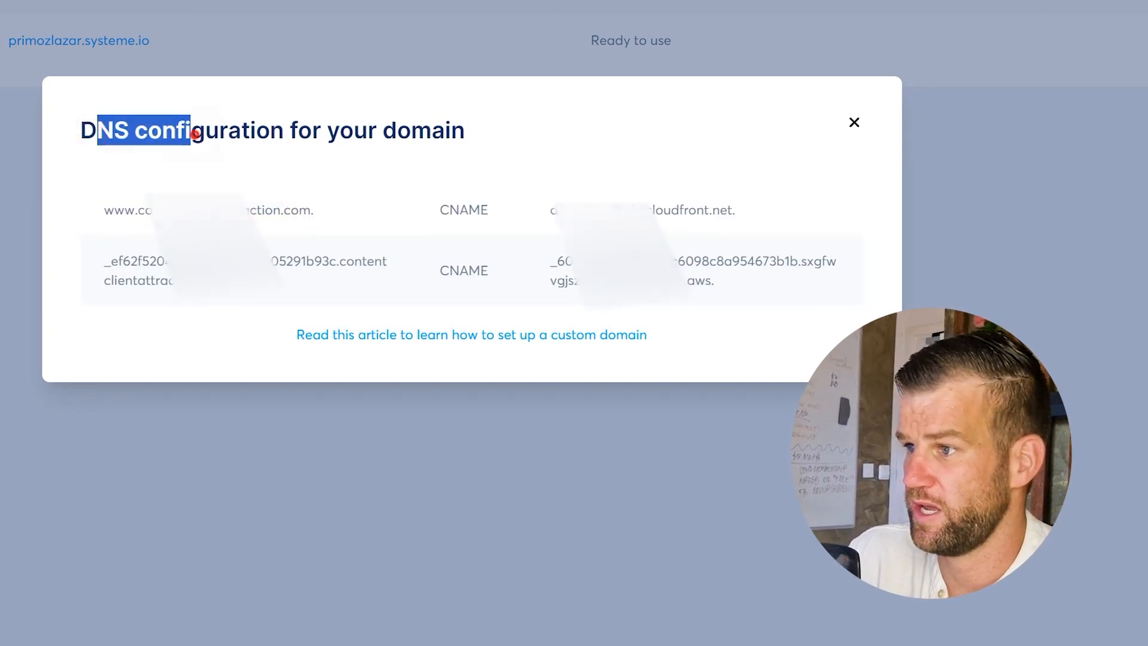
pyautogui.click(196, 134)
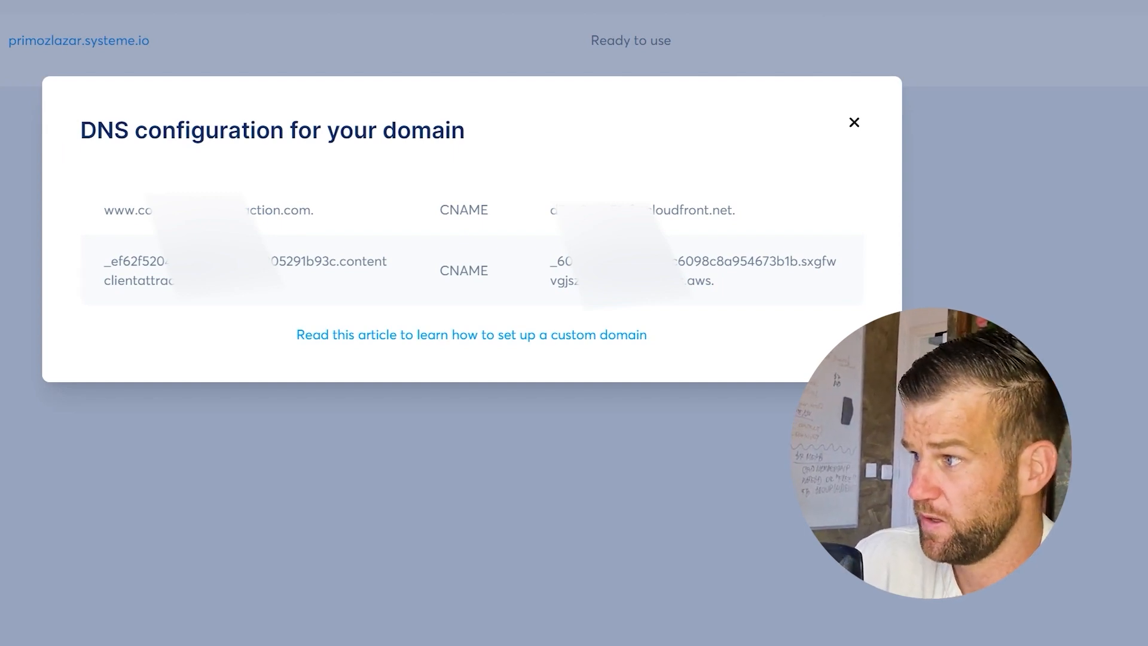
pyautogui.click(854, 123)
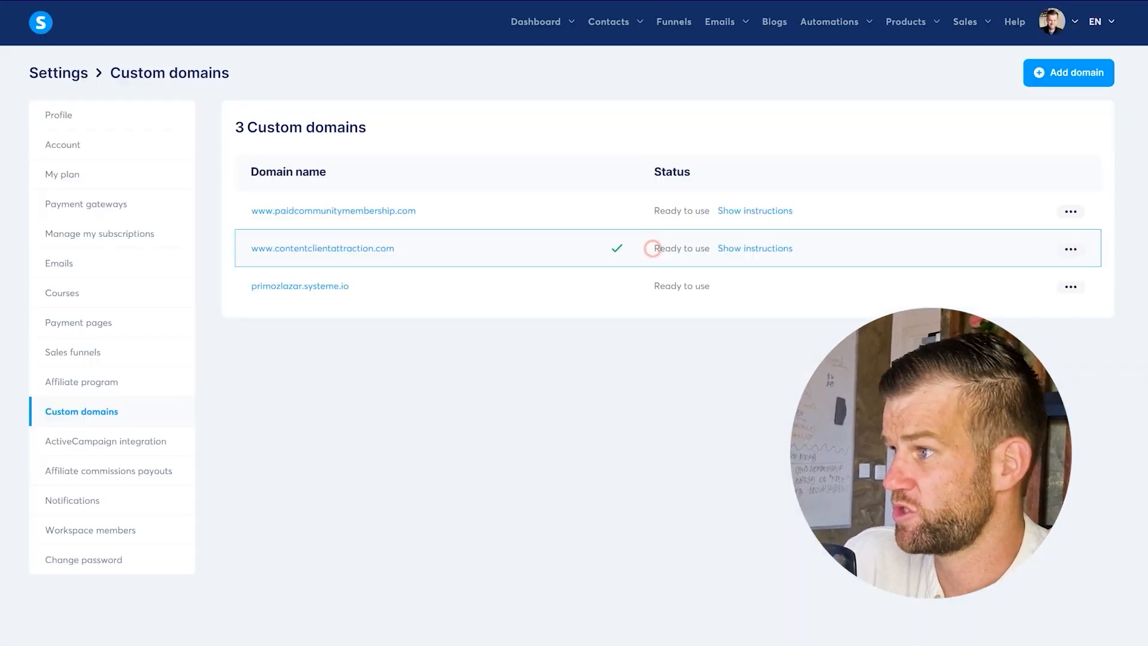
pyautogui.moveTo(653, 248); pyautogui.dragTo(710, 249)
pyautogui.click(710, 248)
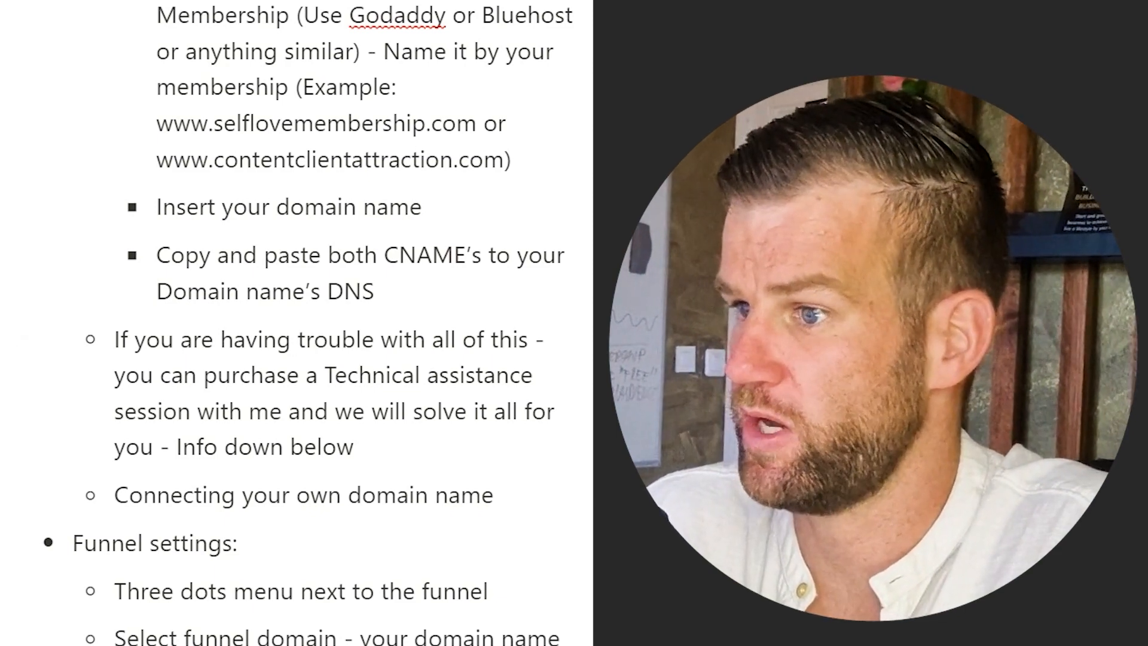
# - Read the funnel settings notes, then check the domain choices and payment methods in the Paid Community Membership Funnel TEMPLATE settings without saving
pyautogui.scroll(-5, 286, 323)
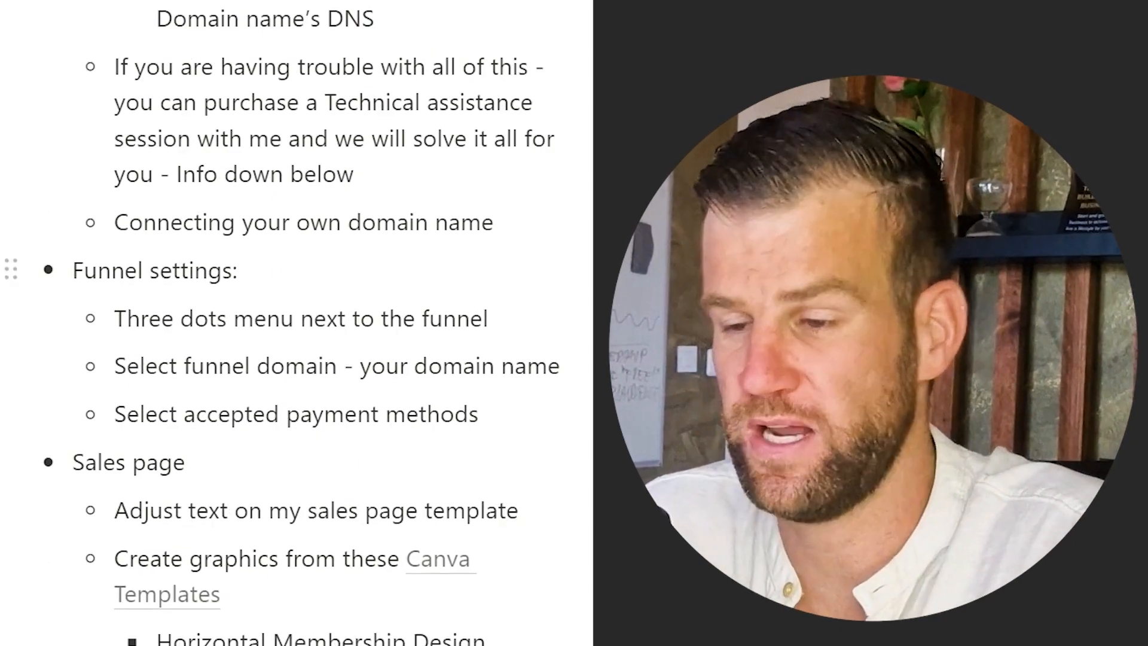
pyautogui.scroll(-5, 287, 257)
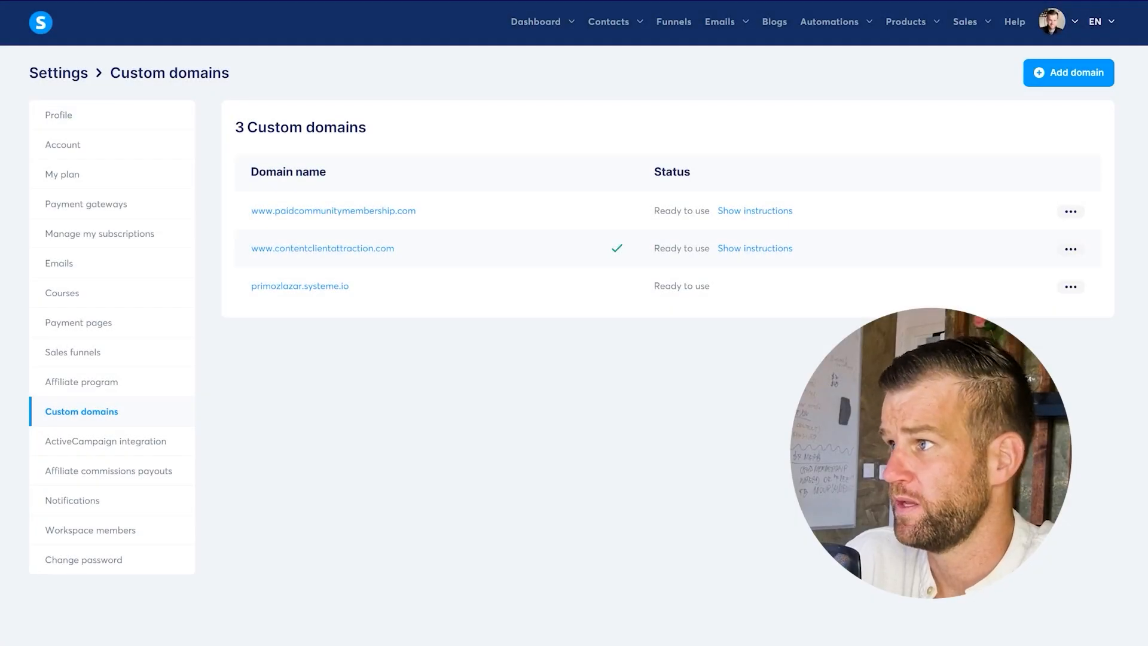
pyautogui.click(674, 22)
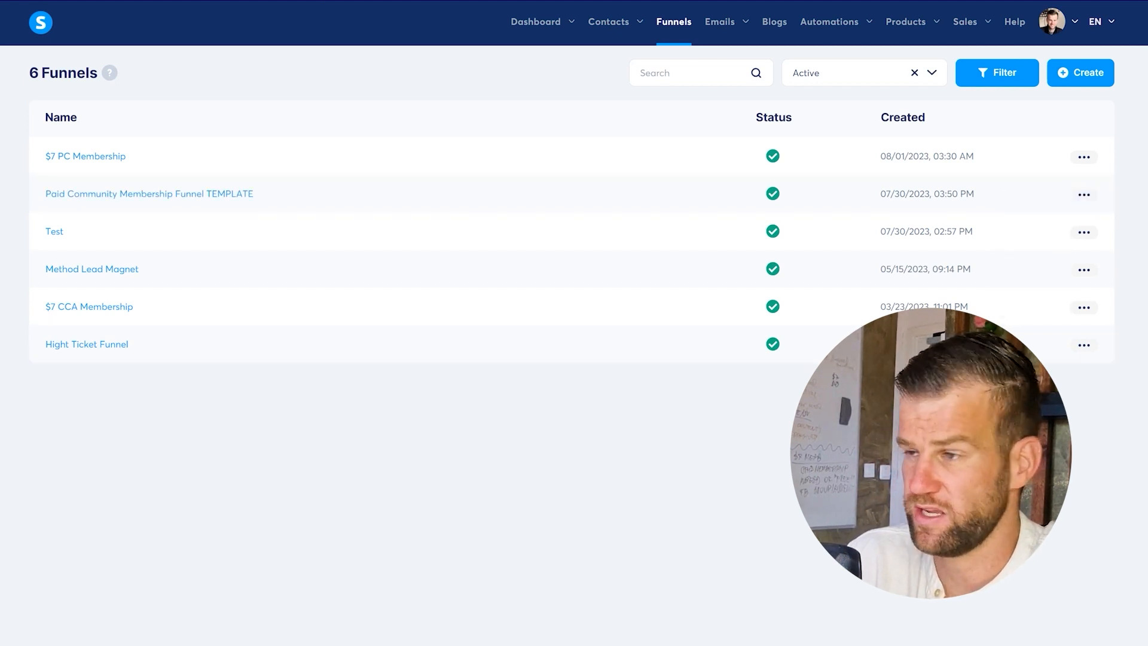
pyautogui.moveTo(1083, 195)
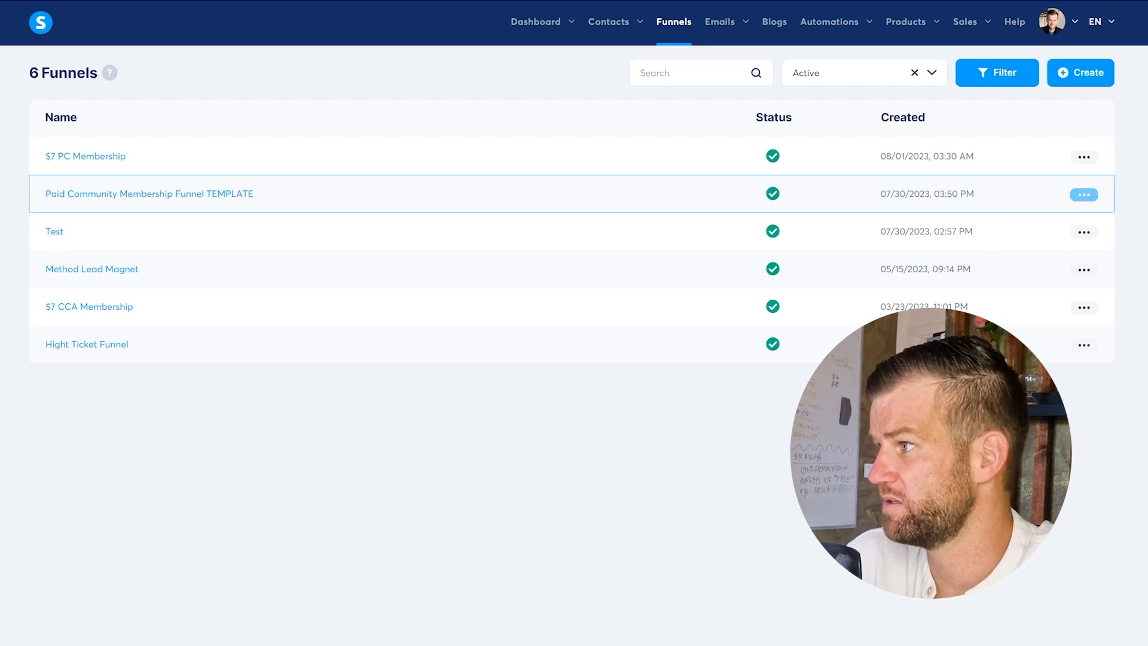
pyautogui.click(1021, 274)
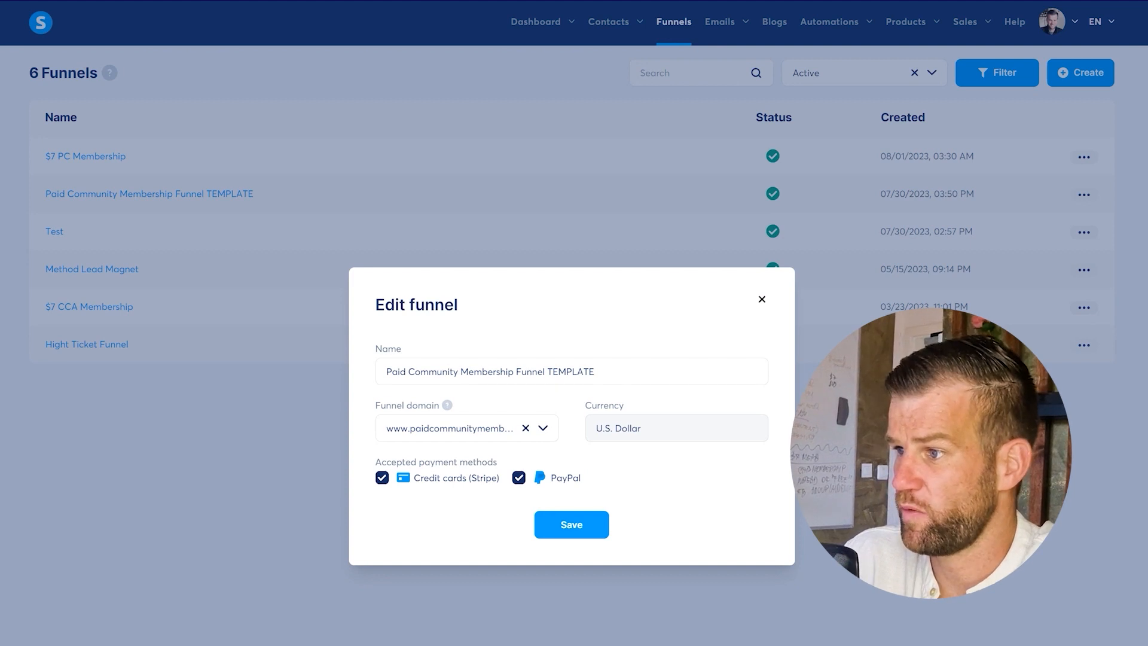
pyautogui.click(543, 428)
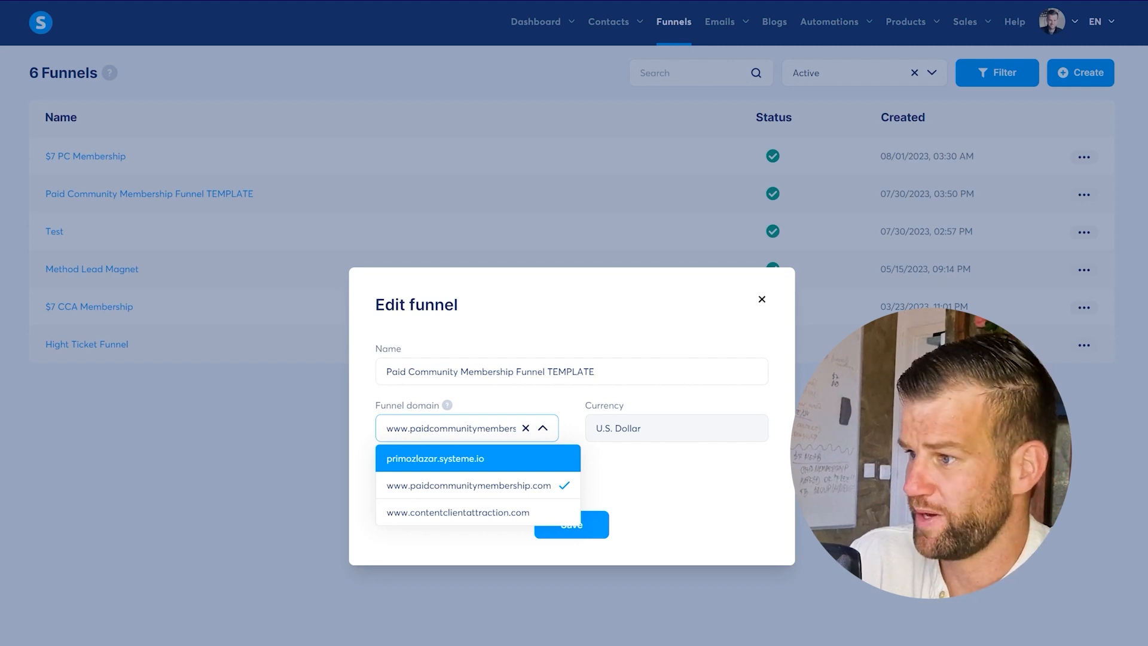
pyautogui.click(668, 460)
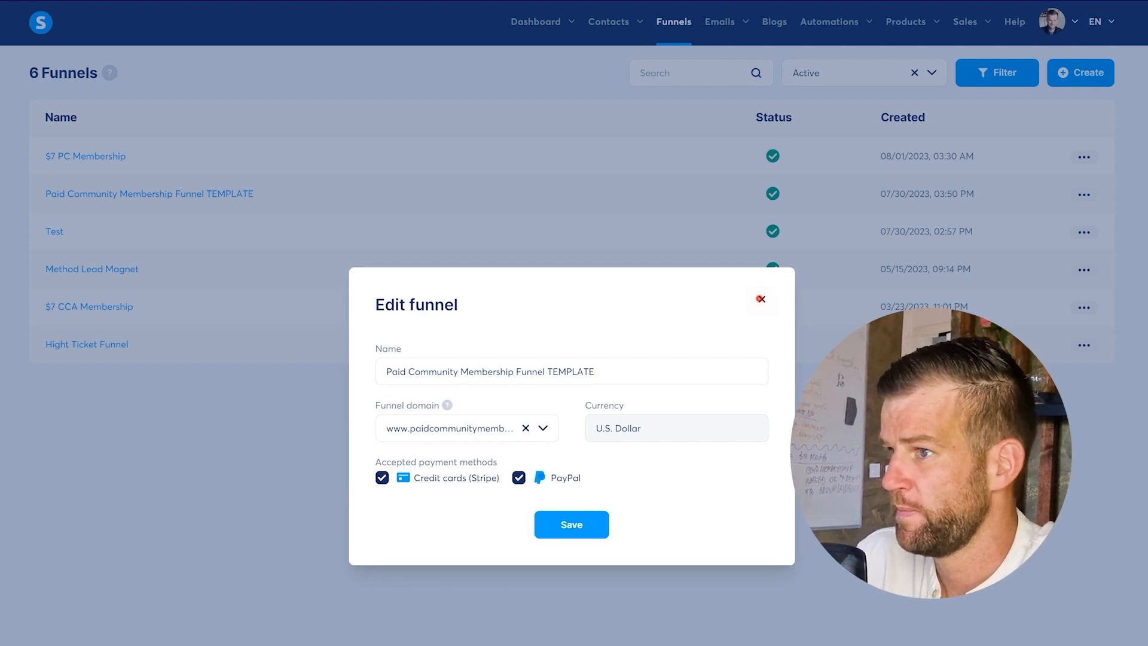
pyautogui.click(761, 299)
# - Open the Paid Community Membership Funnel TEMPLATE funnel and examine the domain in its Sales Page URL
pyautogui.click(204, 193)
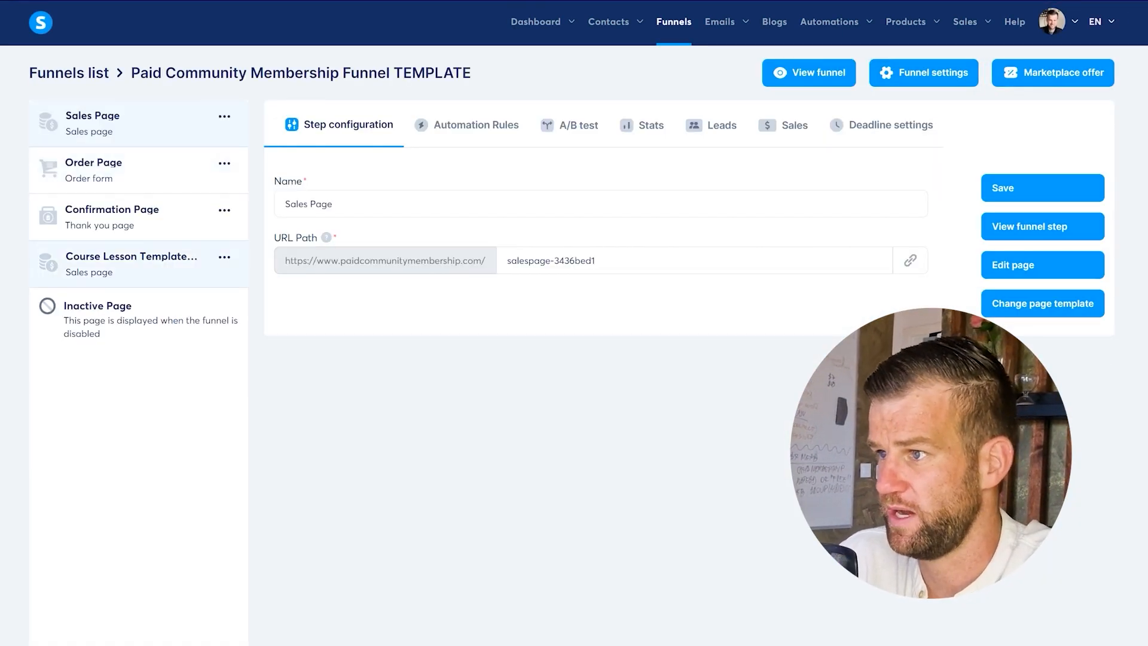
pyautogui.moveTo(285, 261); pyautogui.dragTo(484, 261)
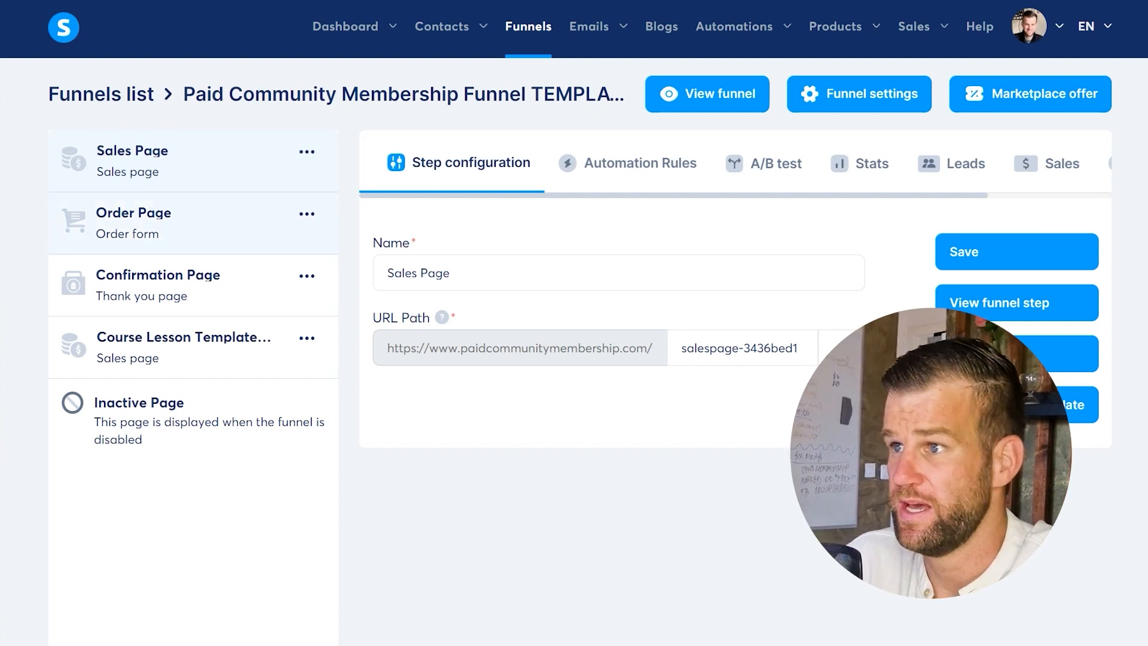
pyautogui.click(199, 149)
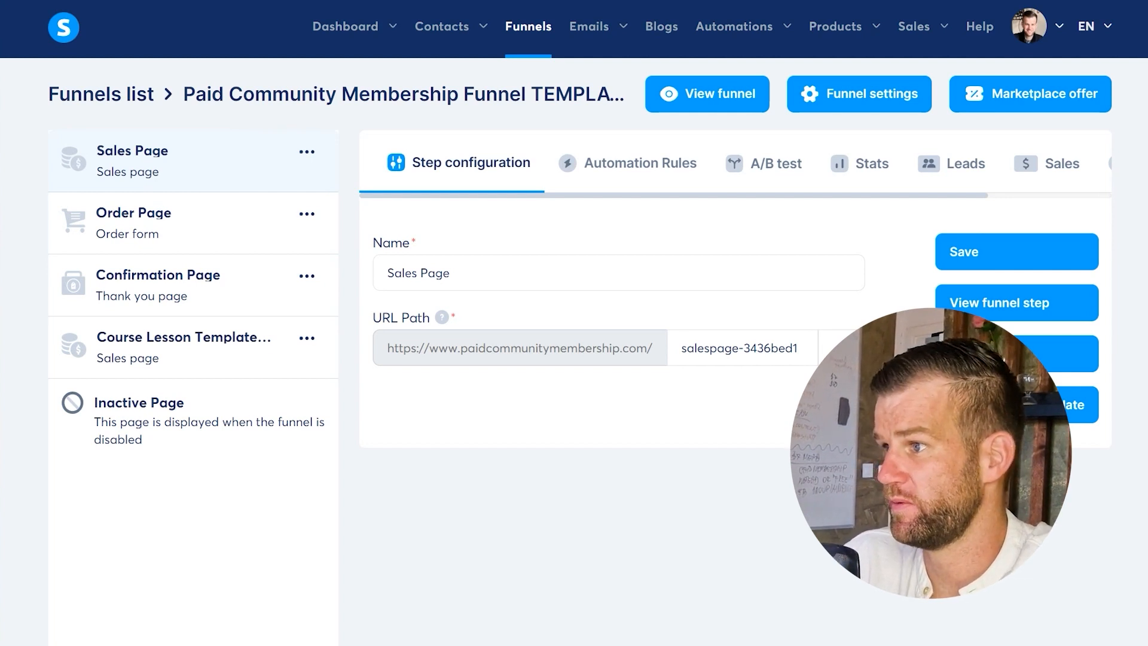
# - Change the Sales Page URL path to salespage-436bed1 and open the page for editing
pyautogui.moveTo(683, 346); pyautogui.dragTo(798, 348)
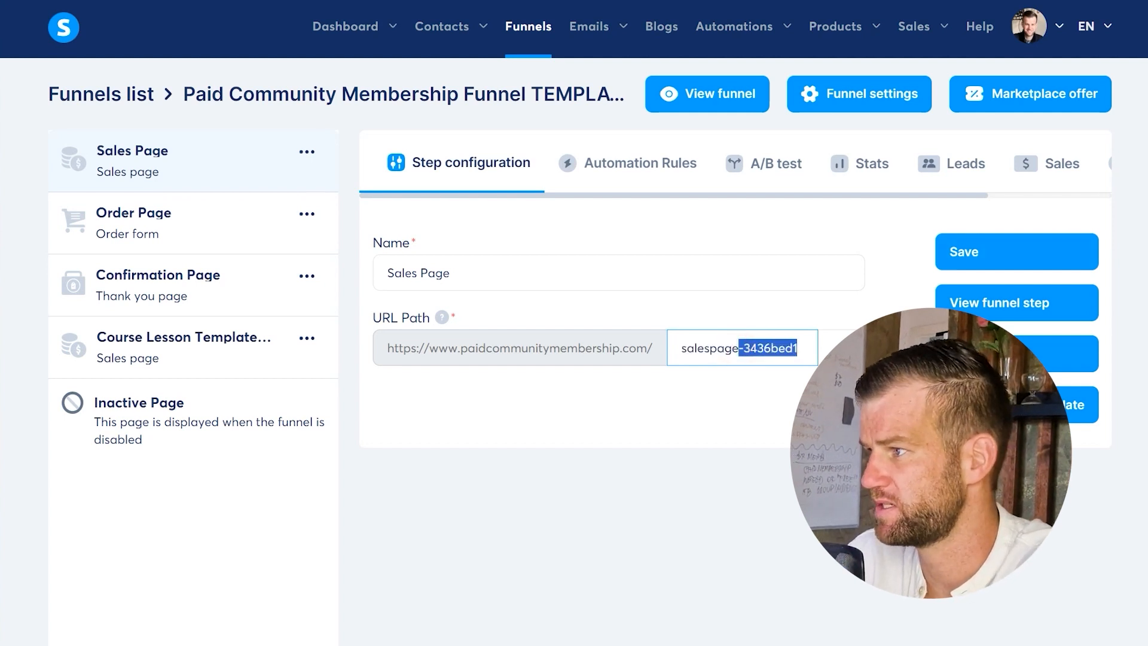
pyautogui.click(748, 349)
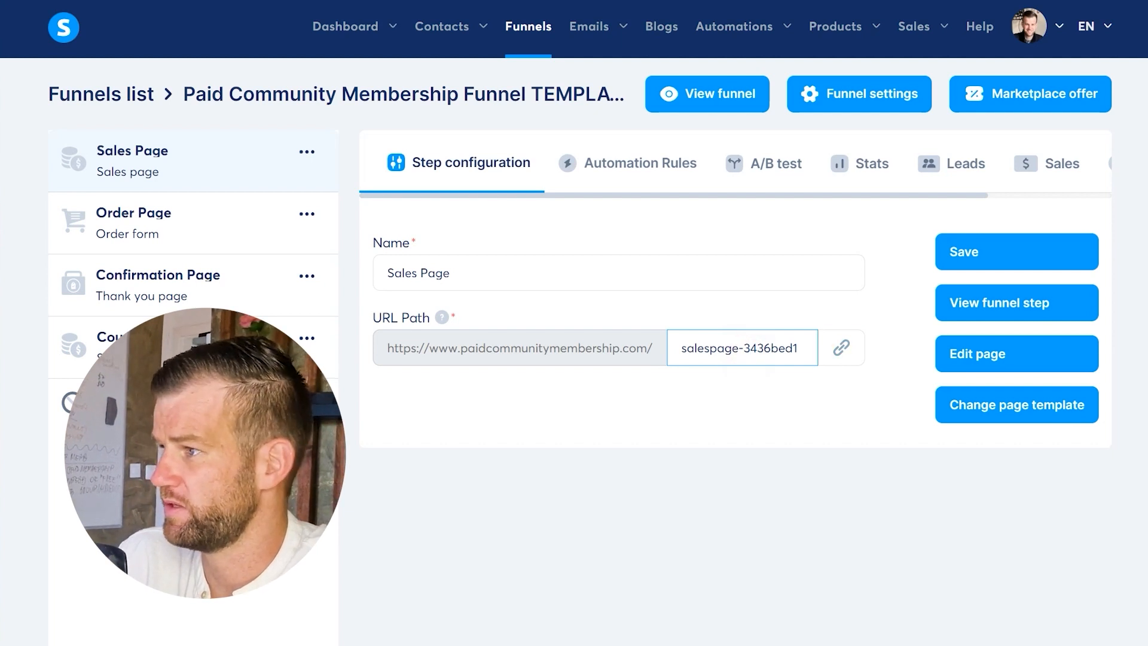
pyautogui.press('BackSpace')
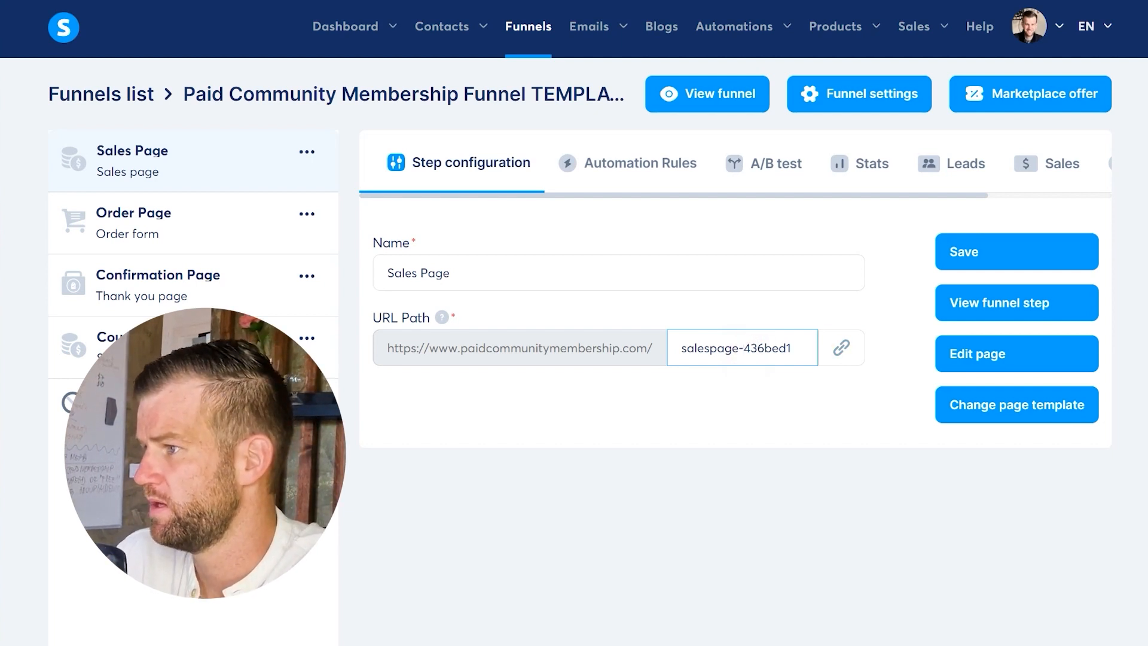
pyautogui.click(1003, 352)
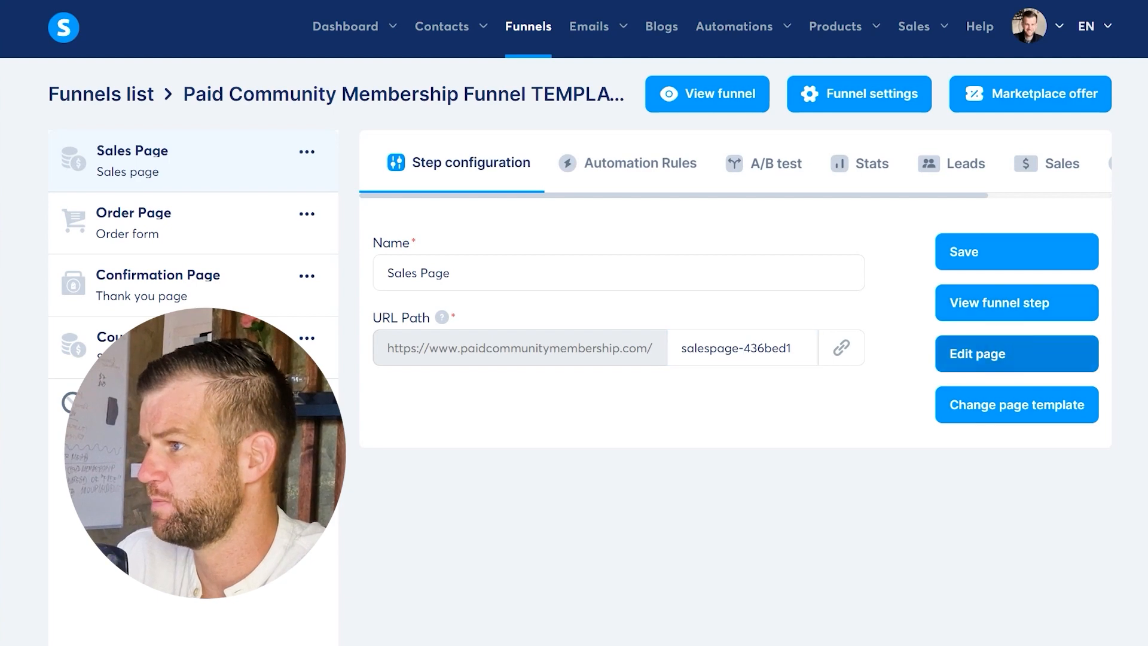
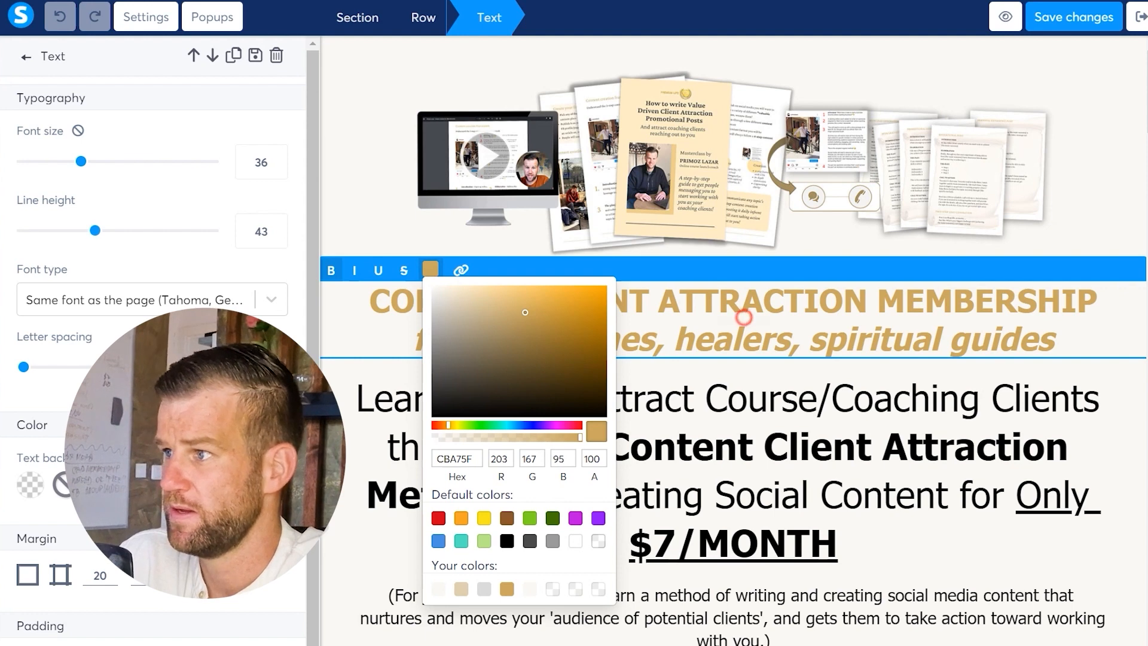
# - Close the text colour picker of the gold membership headline without picking another colour and deselect the headline
pyautogui.click(575, 324)
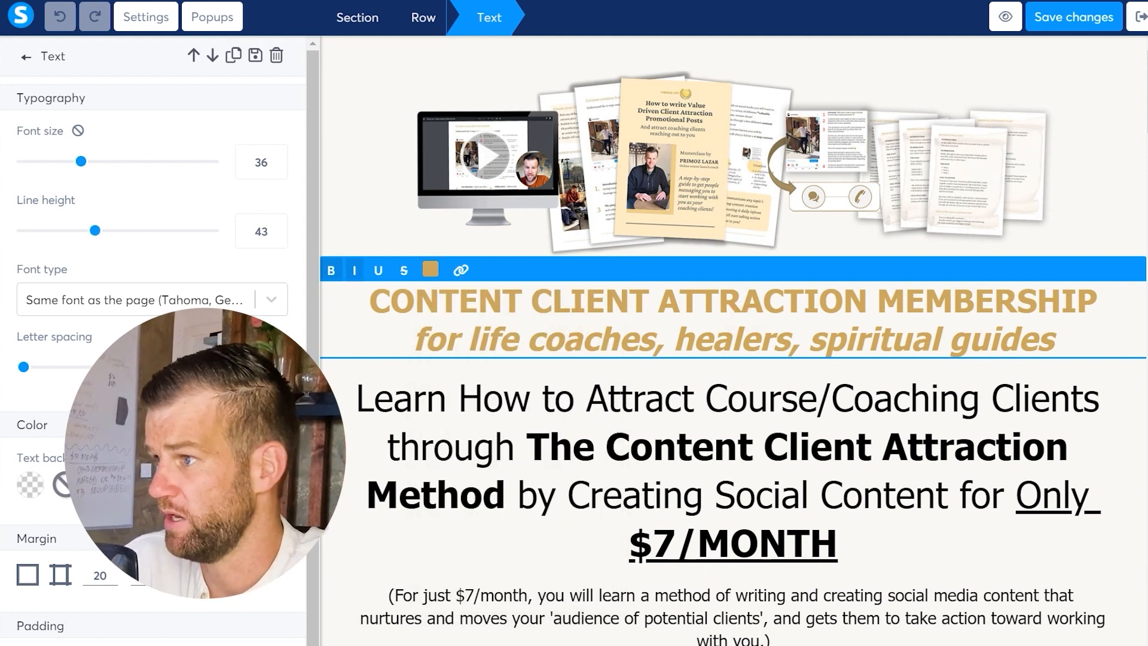
pyautogui.press('Escape')
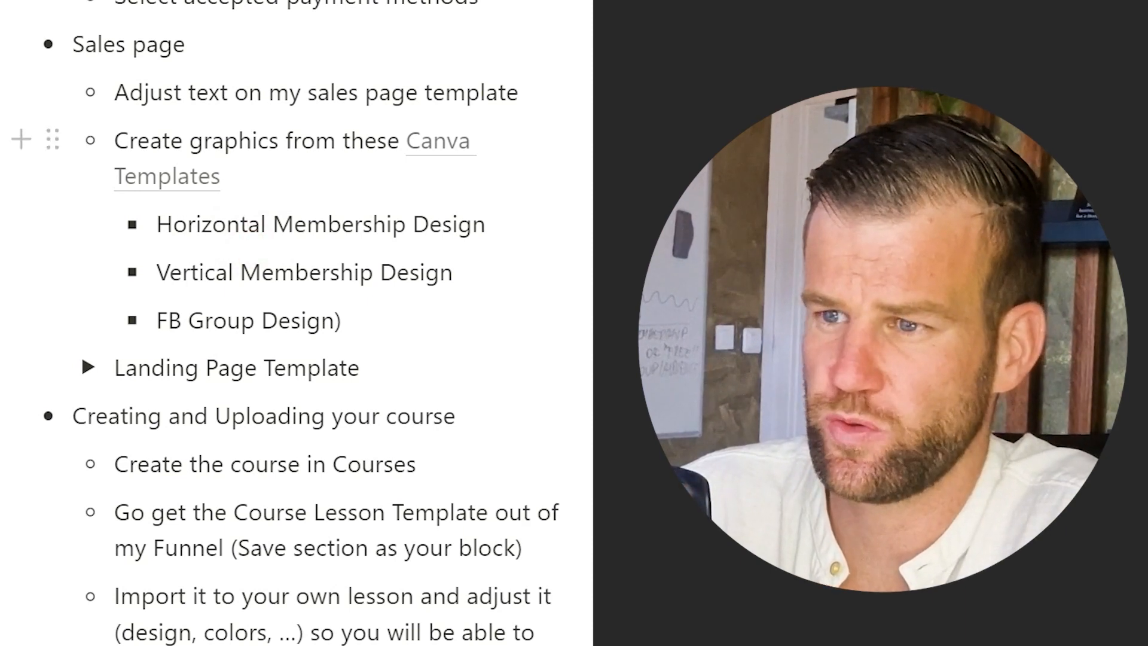
# - Check the notes on creating graphics from Canva templates, then view the sales page header image's settings and deselect it
pyautogui.moveTo(167, 177)
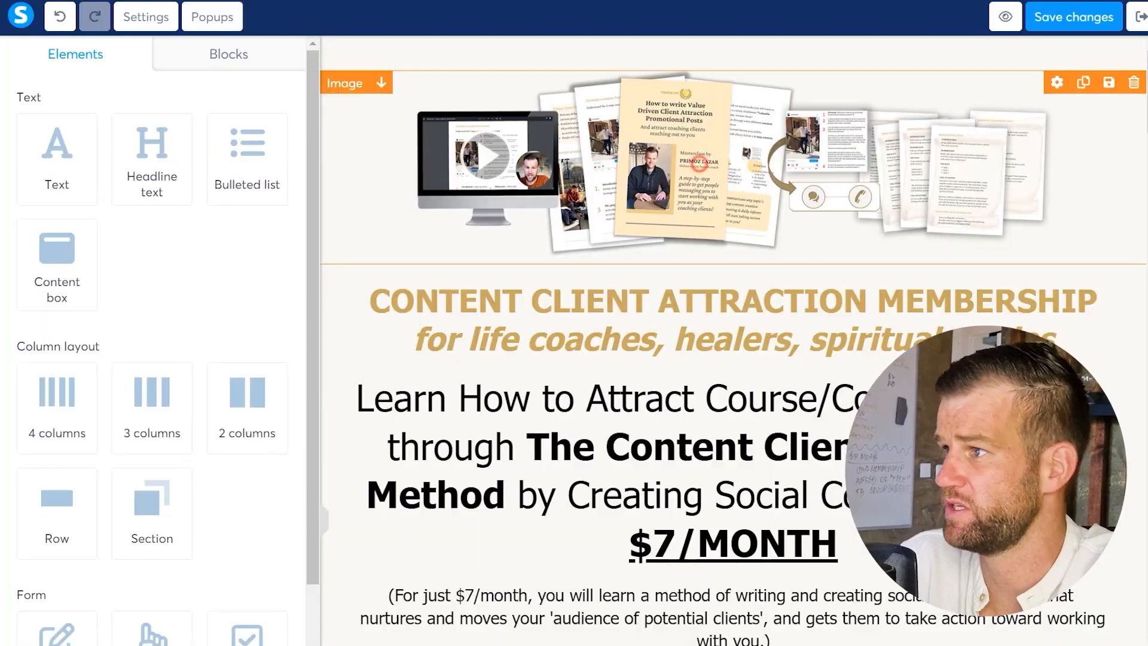
pyautogui.click(729, 161)
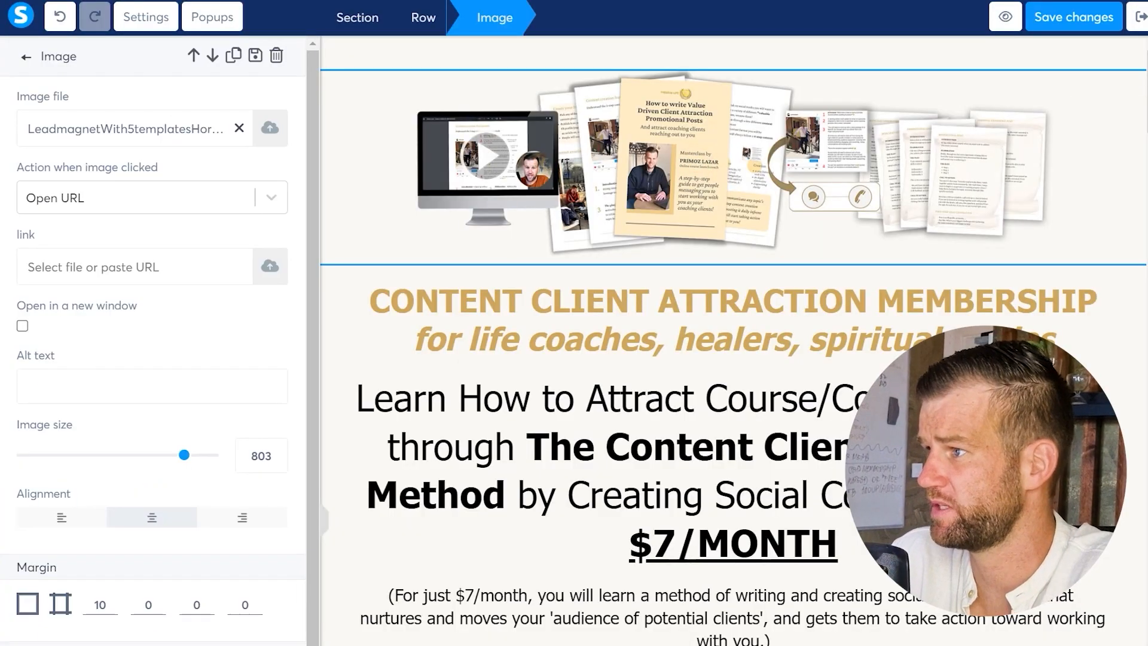
pyautogui.click(740, 171)
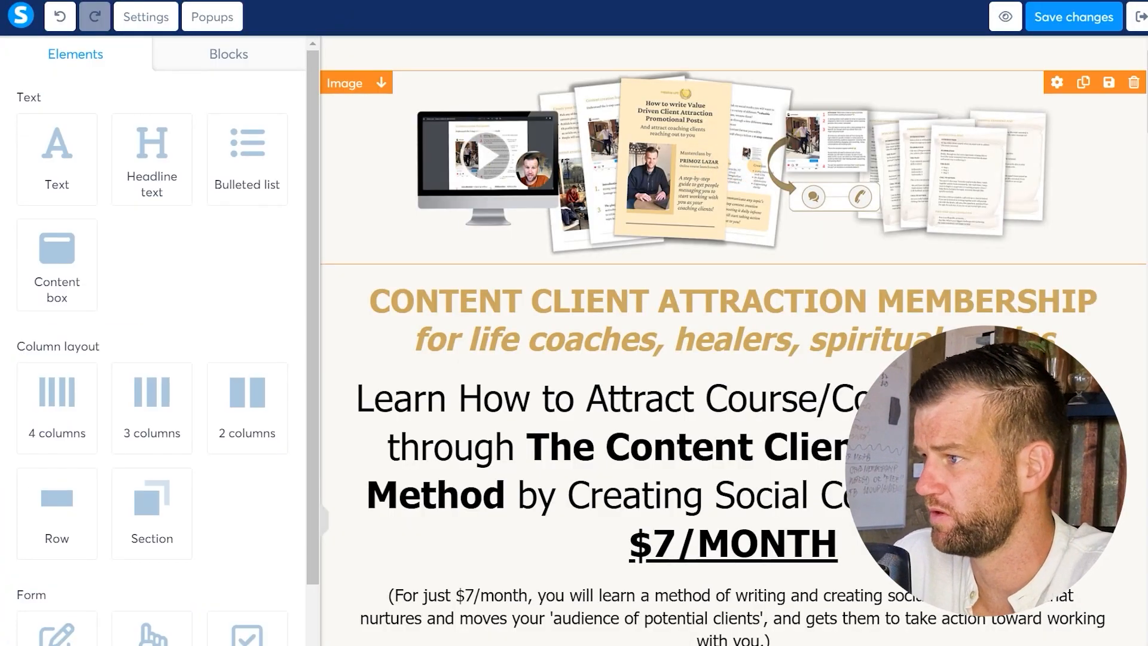
# - Look through the sales page's images and story section, then examine the page and its vertical membership graphic in the mobile layout
pyautogui.scroll(-20, 734, 341)
pyautogui.scroll(-20, 734, 340)
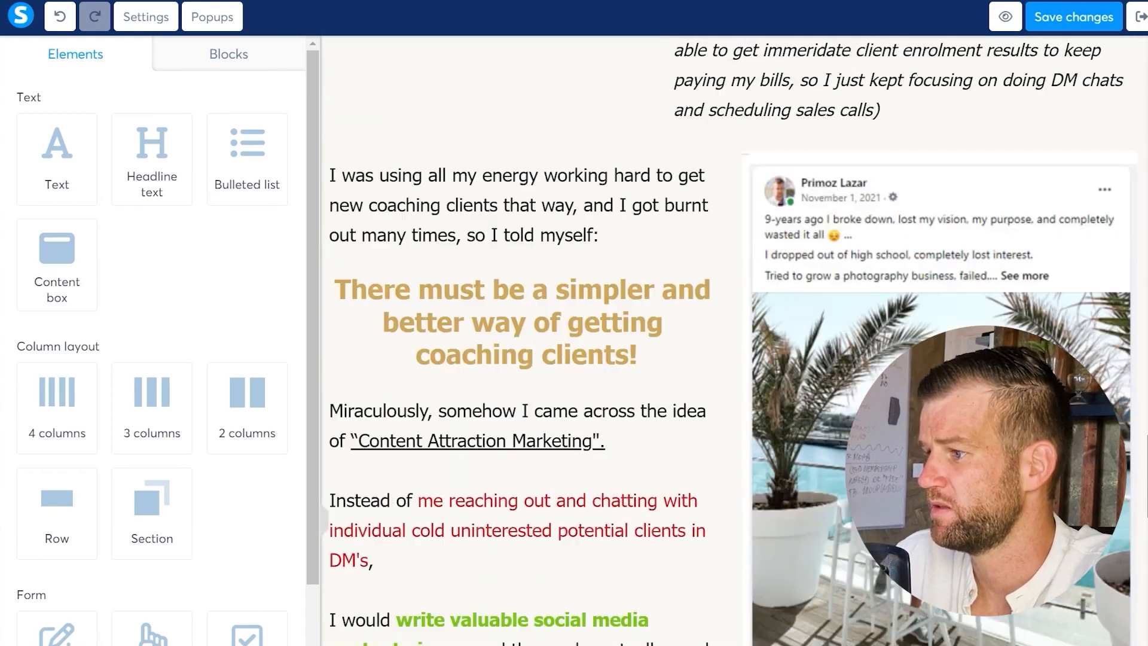
pyautogui.scroll(20, 676, 326)
pyautogui.click(676, 326)
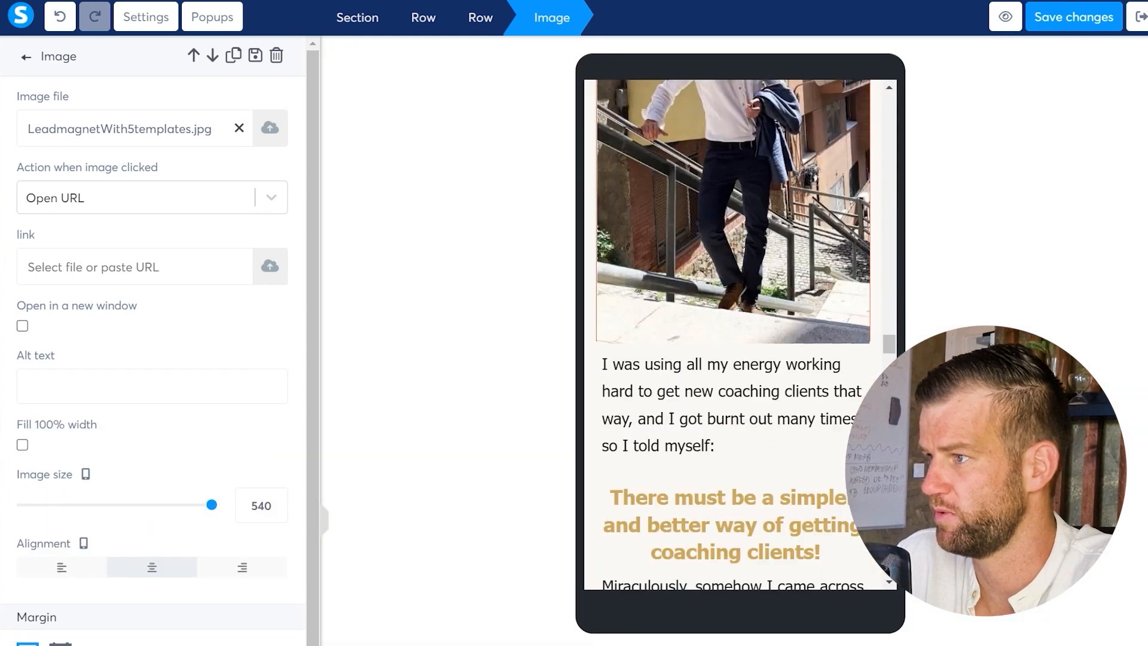
pyautogui.click(723, 184)
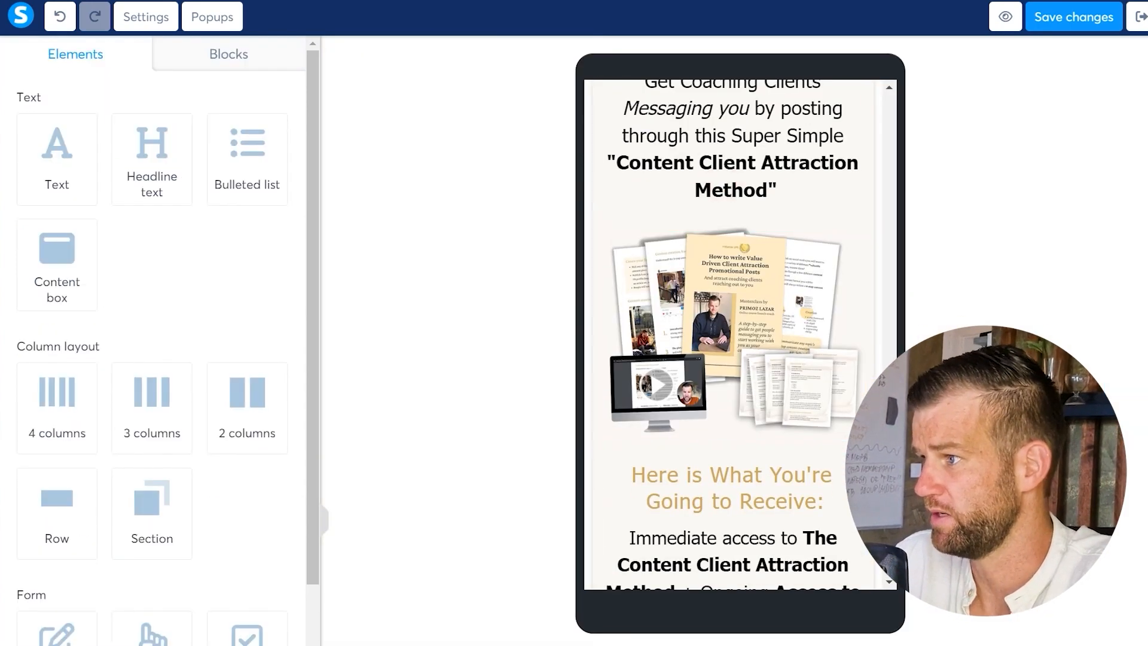
pyautogui.moveTo(889, 412); pyautogui.dragTo(889, 389)
pyautogui.scroll(-5, 740, 334)
pyautogui.scroll(3, 739, 335)
pyautogui.scroll(-1, 740, 335)
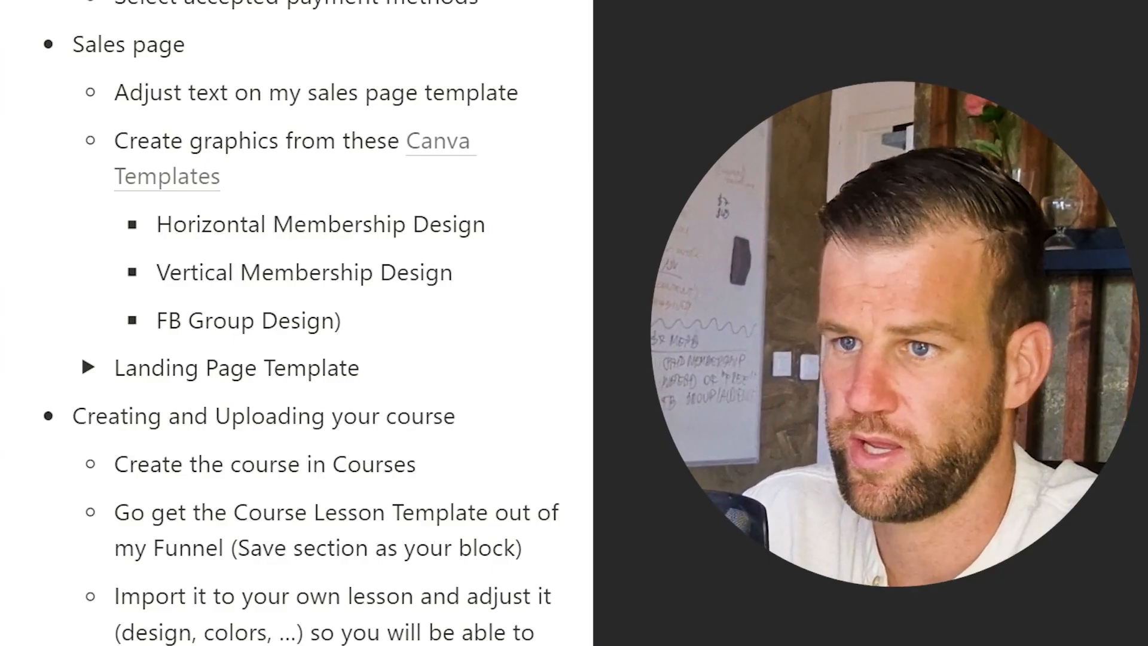
# - Return to the setup notes and open the Canva Templates link listed under Sales page
pyautogui.click(248, 160)
pyautogui.click(316, 142)
pyautogui.moveTo(438, 143)
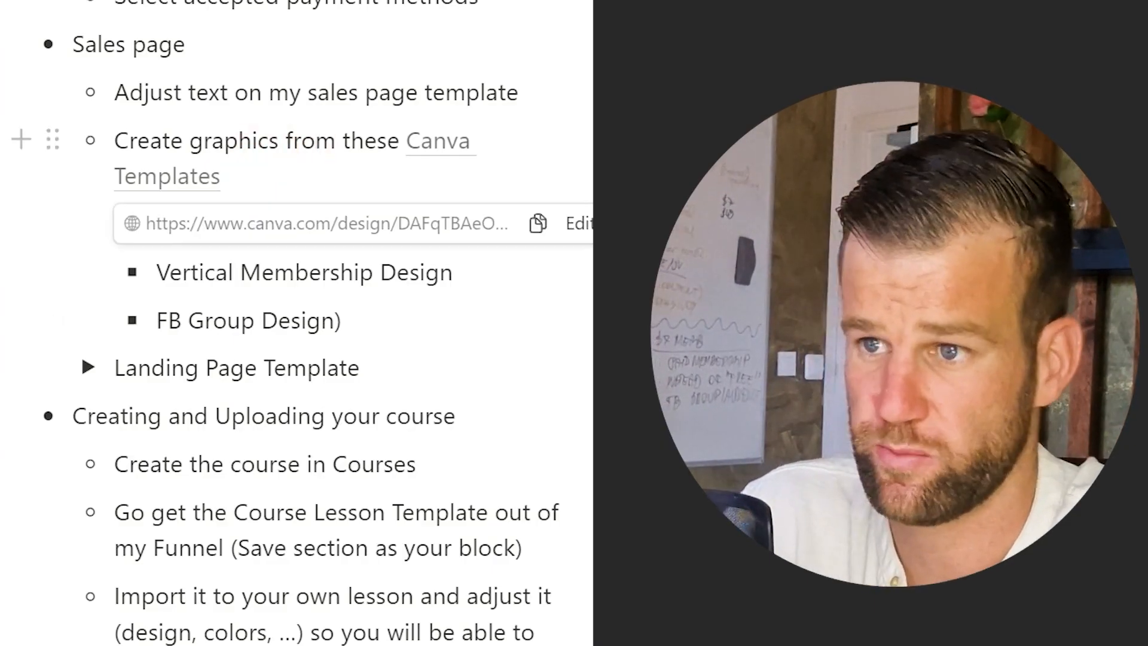
pyautogui.click(431, 146)
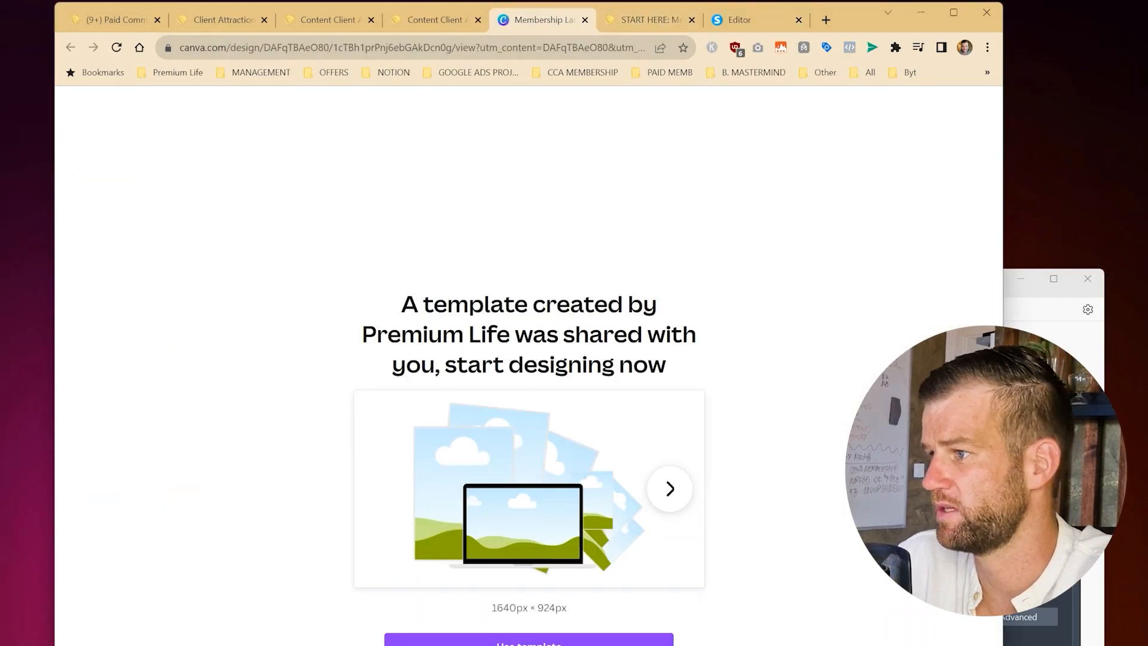
# - Page back and forth through the designs of the shared Canva membership template to compare their layouts
pyautogui.click(682, 490)
pyautogui.click(388, 489)
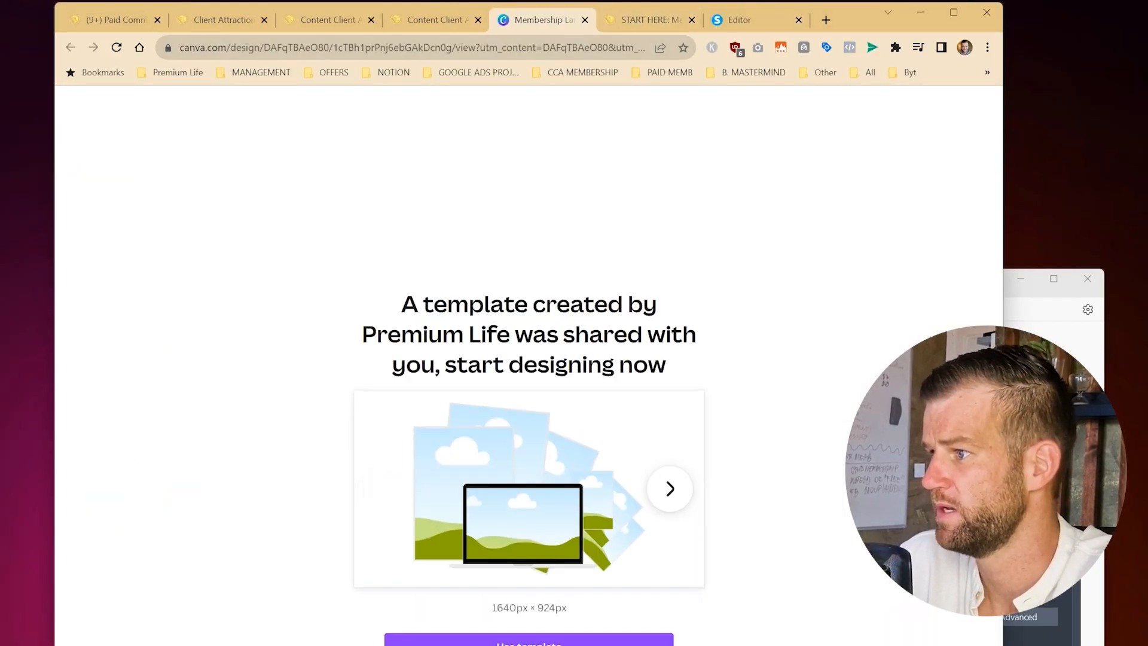
pyautogui.click(655, 491)
pyautogui.click(388, 489)
pyautogui.click(672, 487)
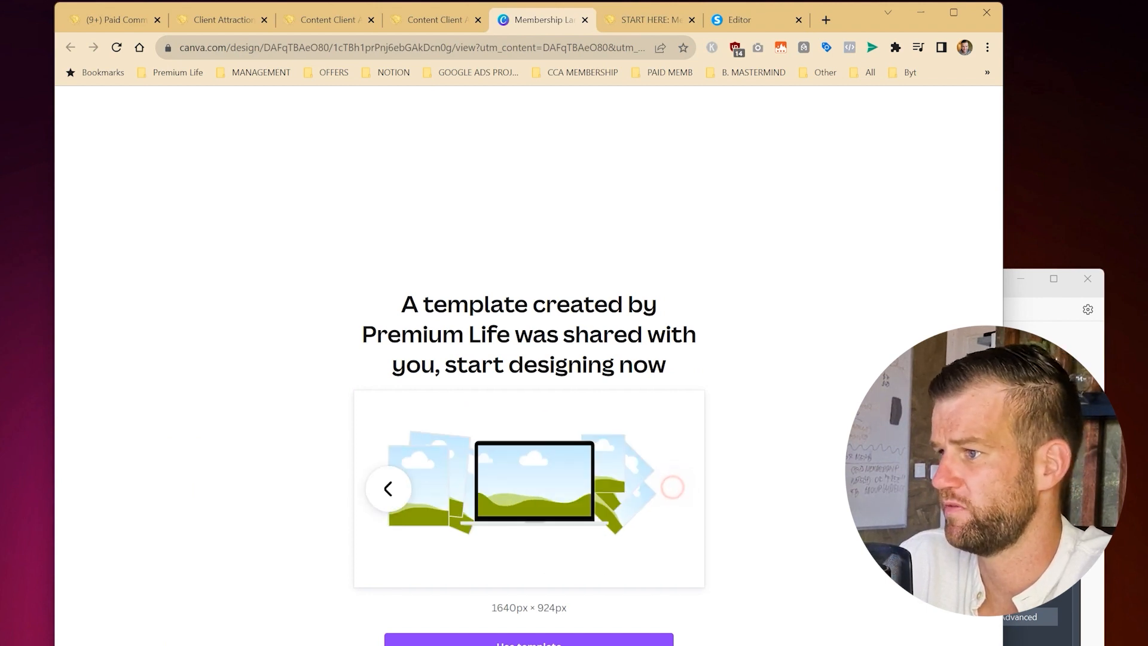
pyautogui.click(387, 487)
pyautogui.click(685, 495)
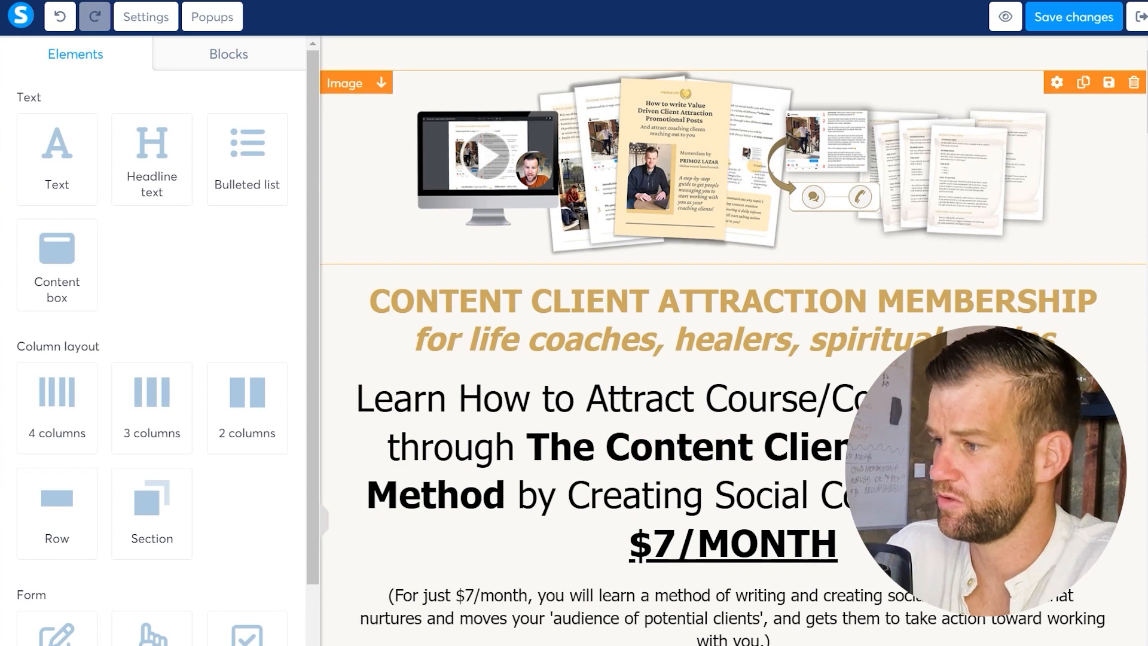
# - In the Systeme.io editor, highlight the [the outcome] placeholder in the "Are you ready to achieve" headline, then deselect the text
pyautogui.scroll(-8, 732, 339)
pyautogui.scroll(-2, 732, 339)
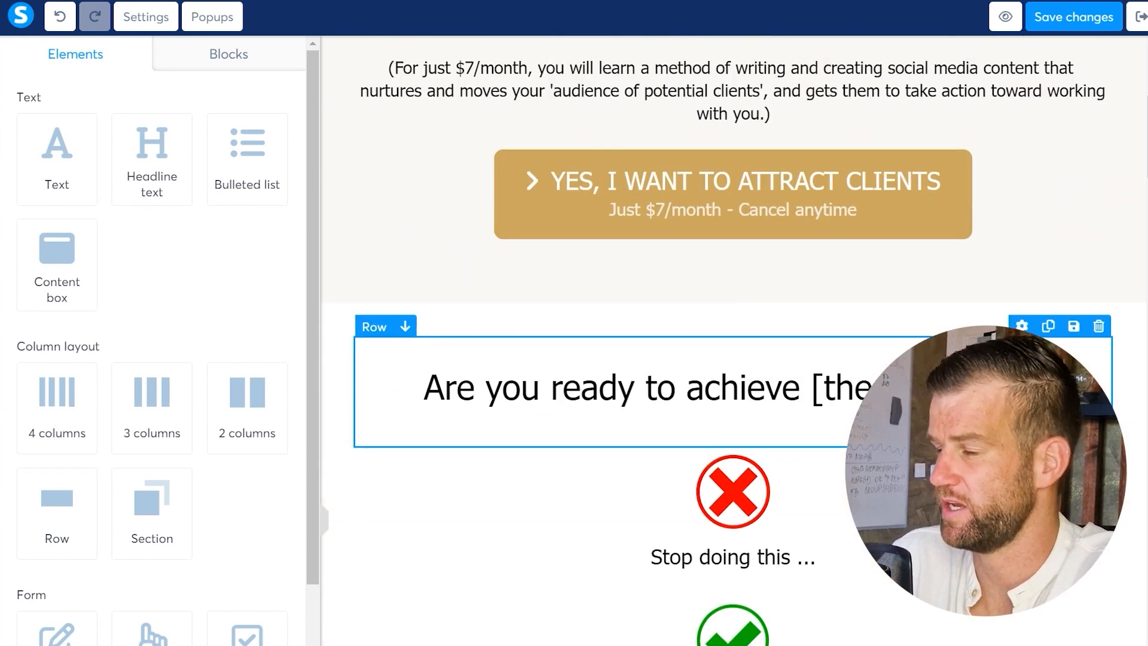
pyautogui.click(773, 288)
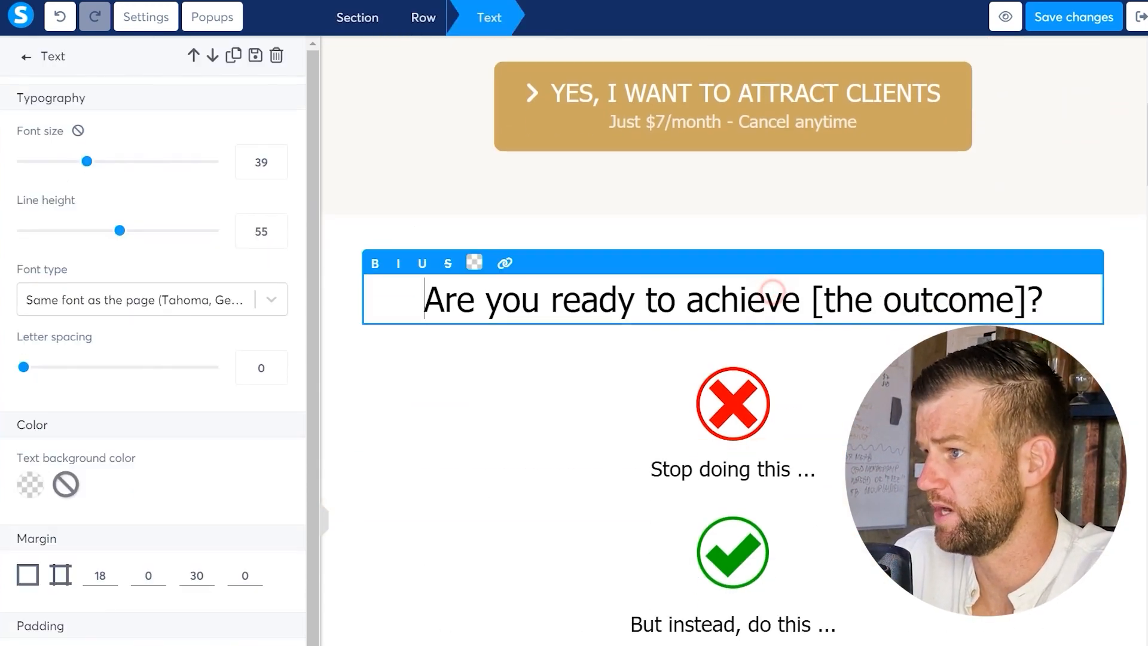
pyautogui.moveTo(812, 299); pyautogui.dragTo(1014, 299)
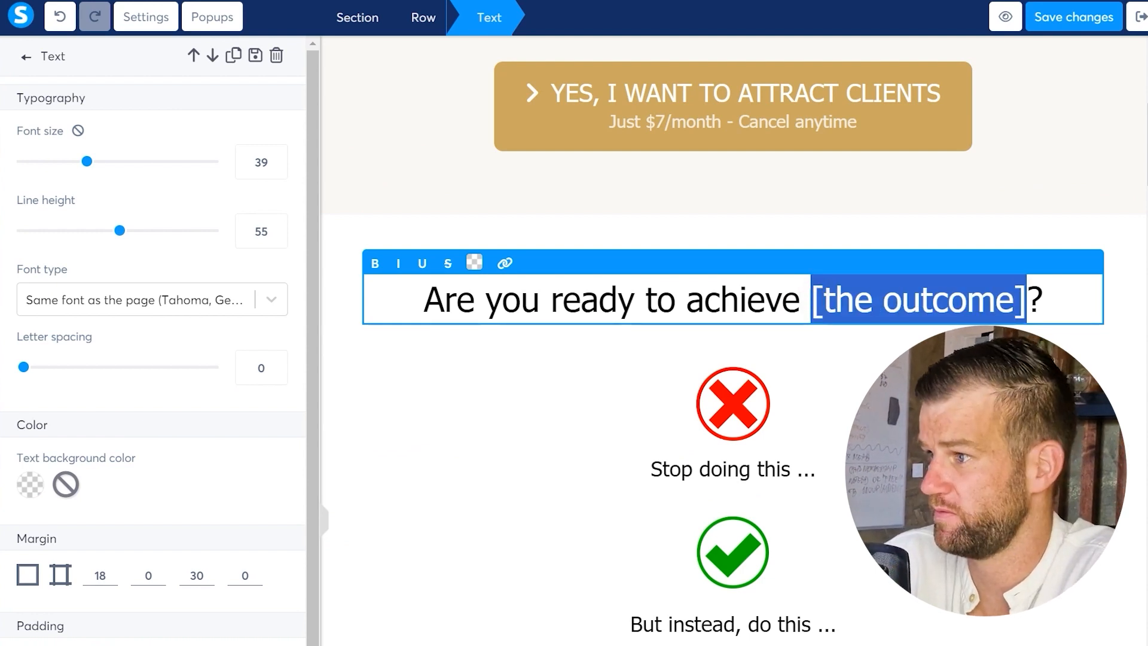
pyautogui.click(770, 316)
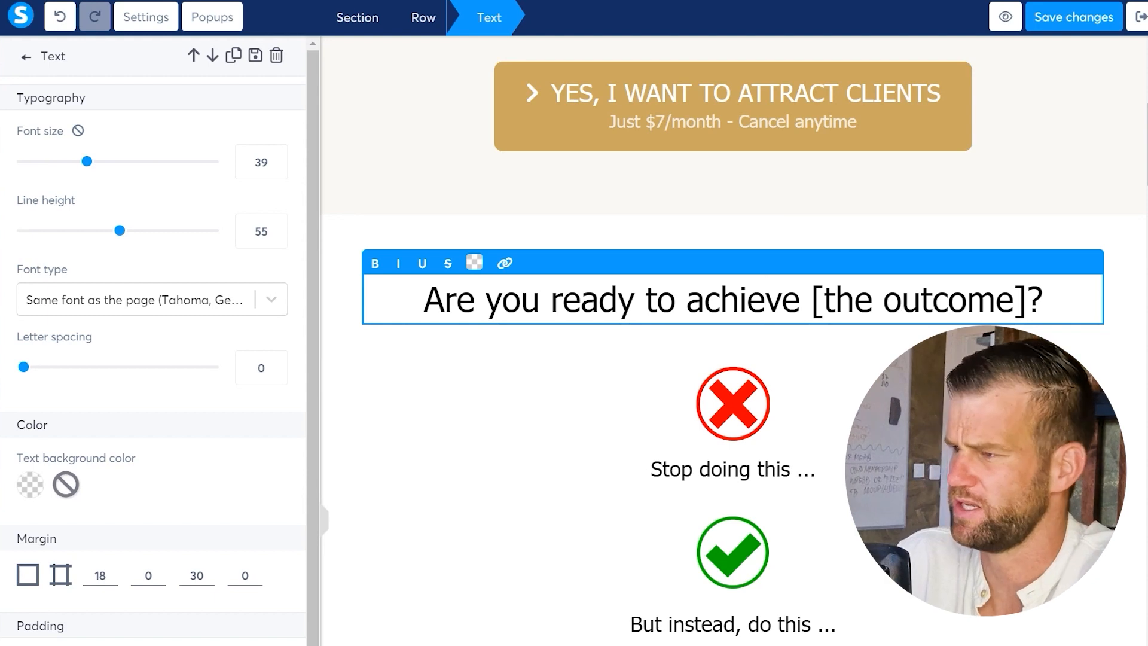
pyautogui.click(524, 538)
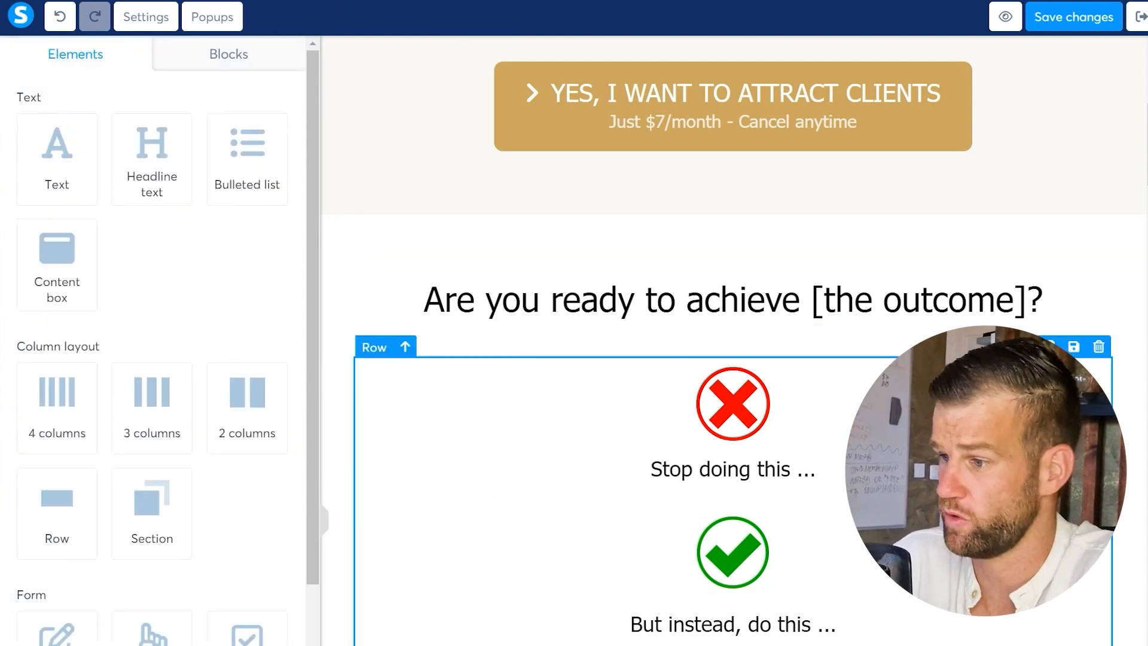
# - Examine the sales page from the "But instead, do this" and benefits blocks through the 3-step method to the "What if you could" section
pyautogui.scroll(-8, 523, 538)
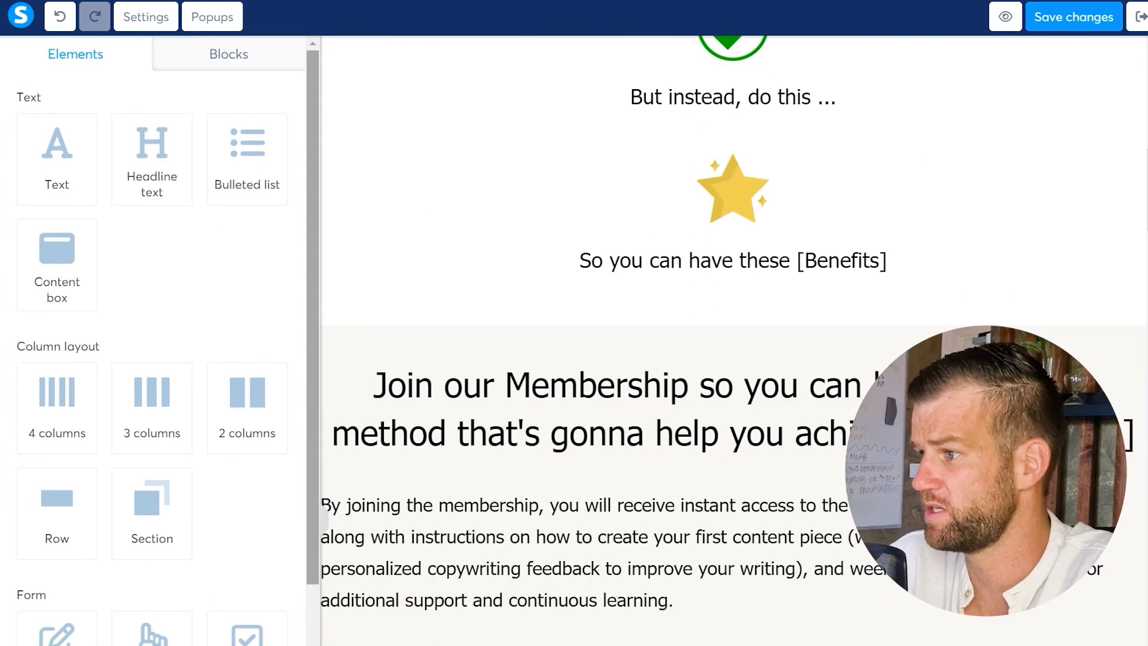
pyautogui.scroll(-1, 733, 340)
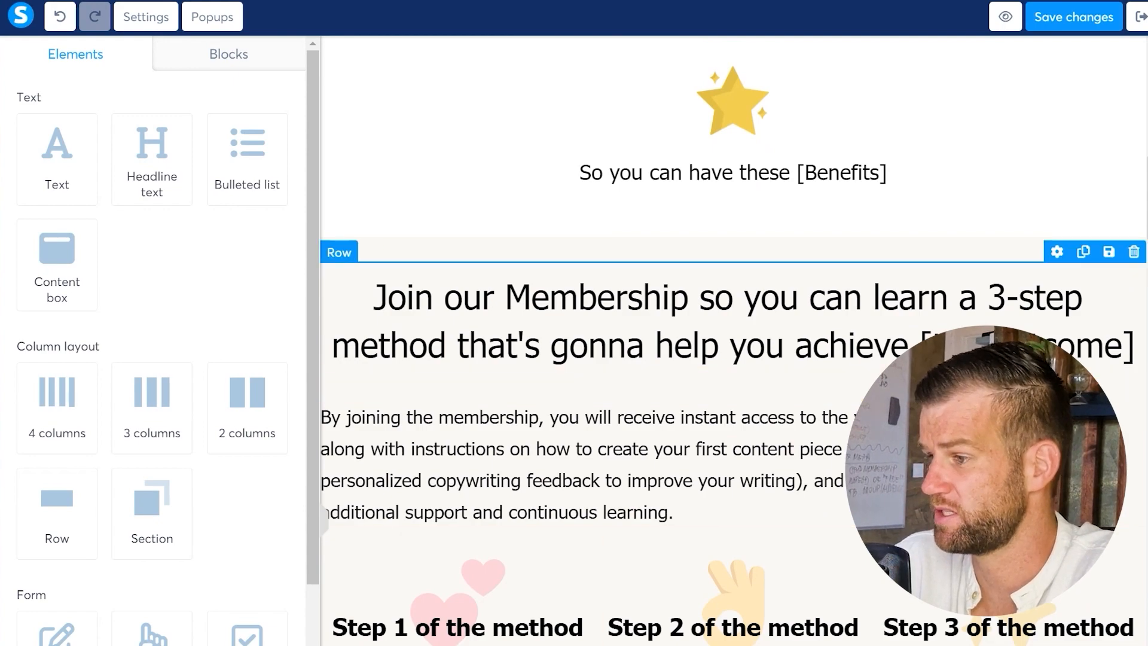
pyautogui.scroll(-3, 658, 418)
pyautogui.scroll(2, 457, 538)
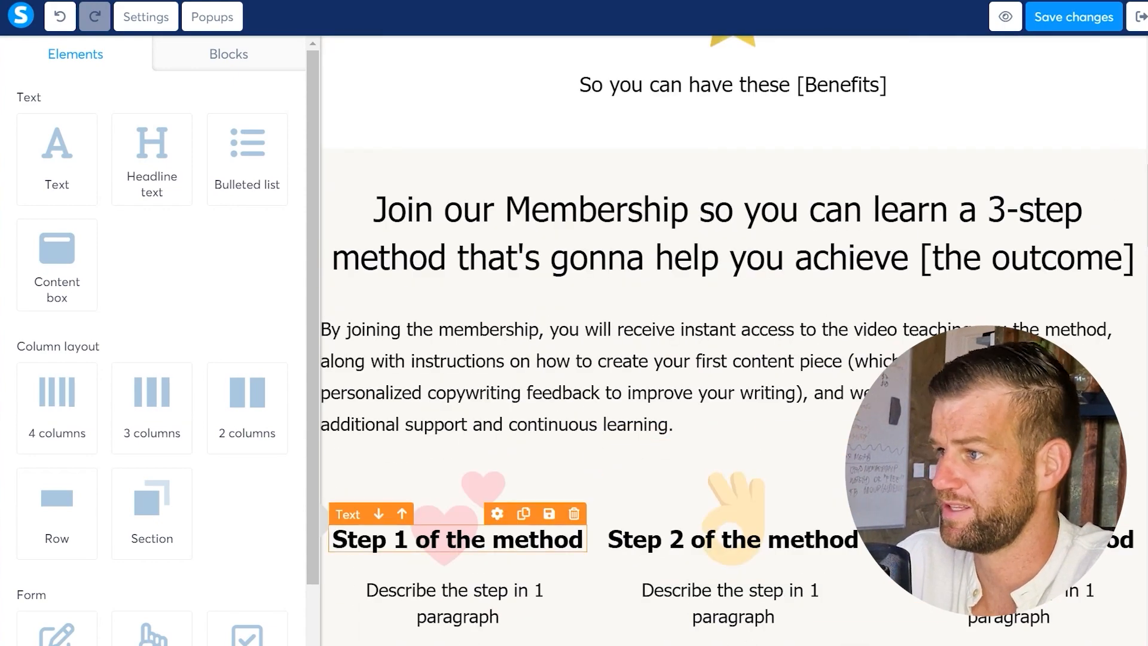
pyautogui.scroll(-10, 457, 538)
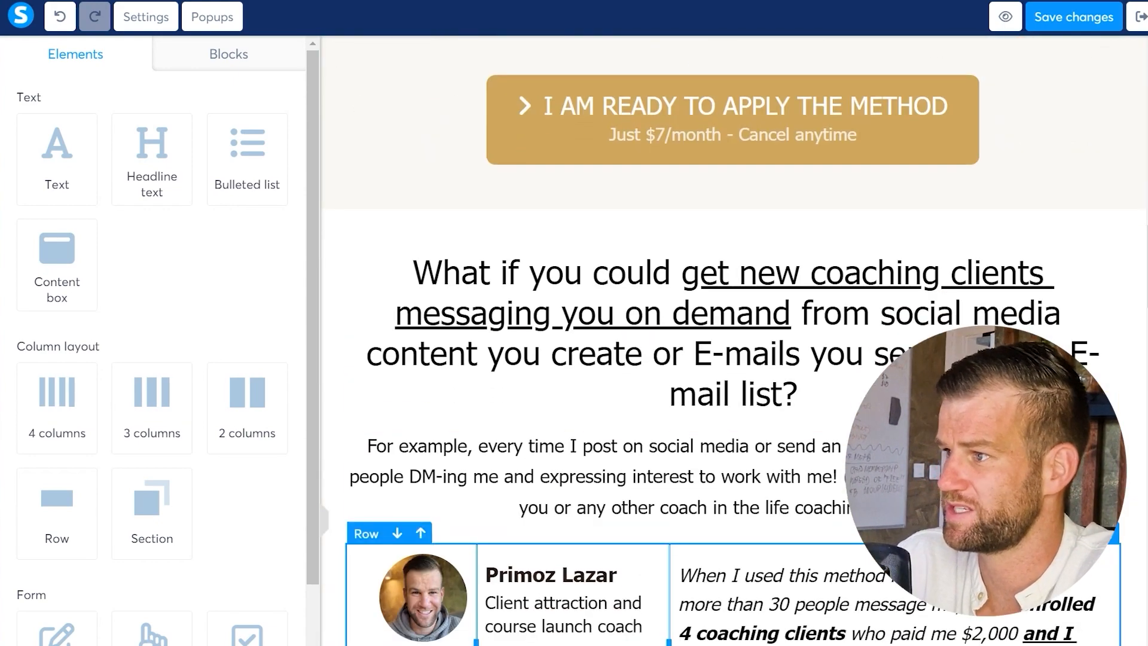
pyautogui.scroll(12, 458, 538)
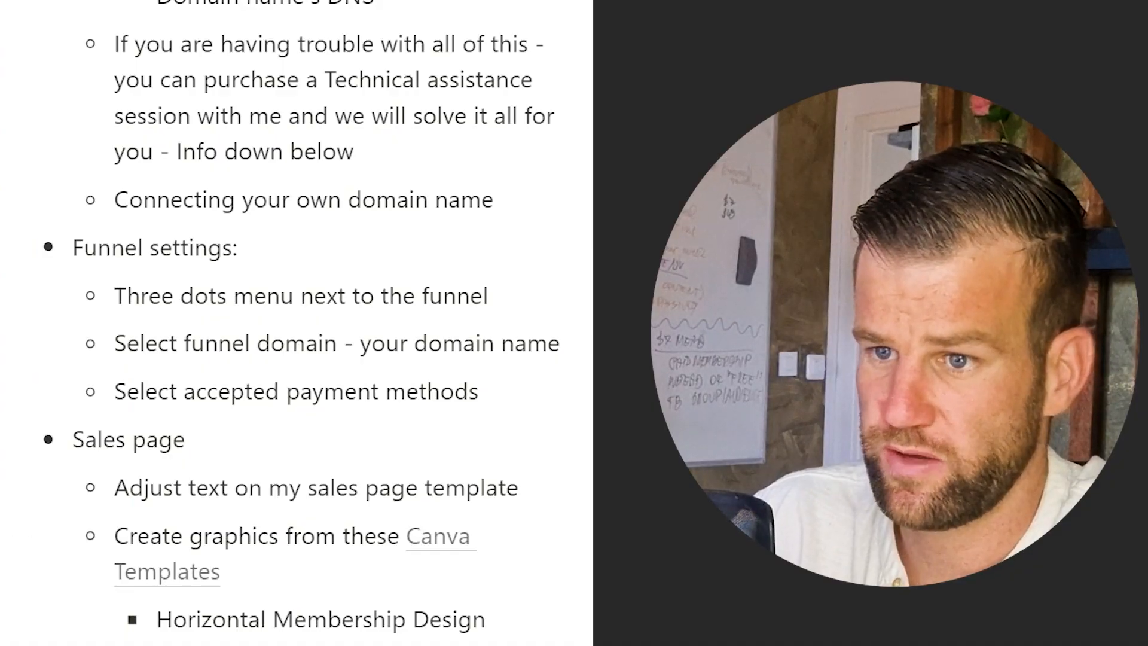
# - Check the Landing Page Template outline in the notes, highlighting "Header" and the "Stop doing this, but instead, have this:" item
pyautogui.scroll(-10, 287, 322)
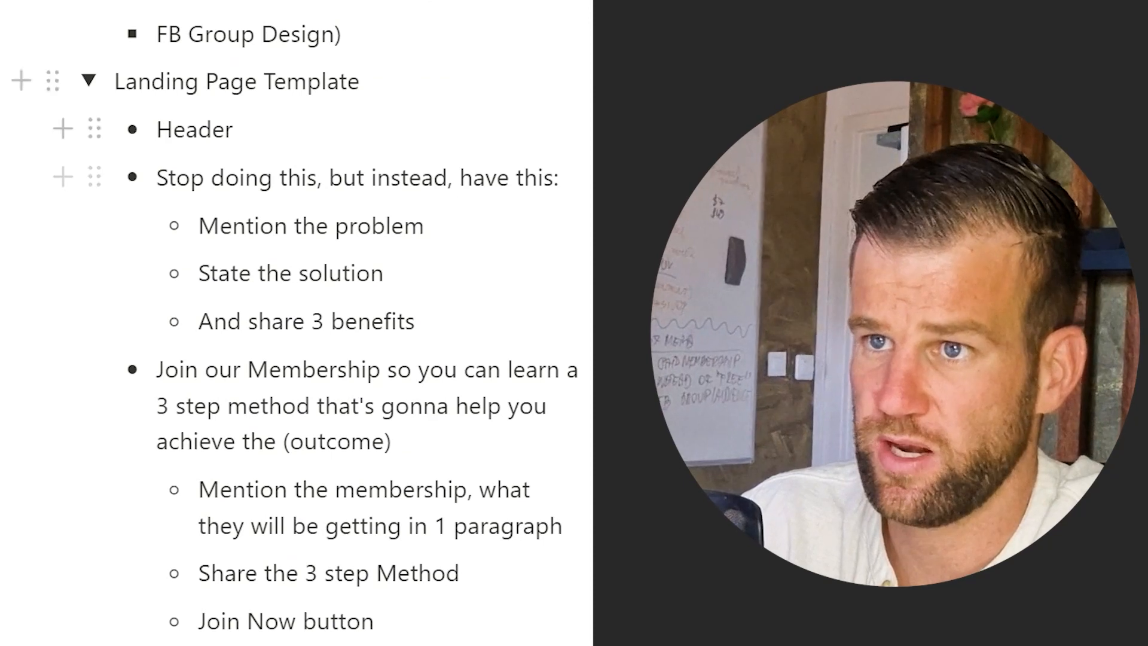
pyautogui.doubleClick(158, 130)
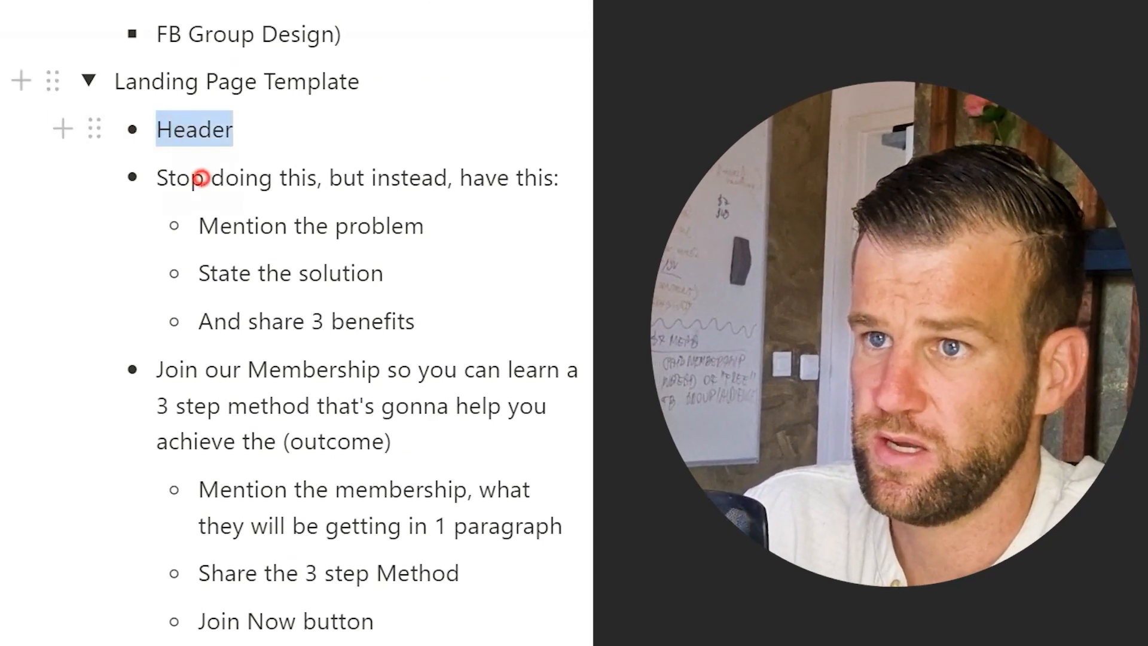
pyautogui.moveTo(159, 178); pyautogui.dragTo(524, 178)
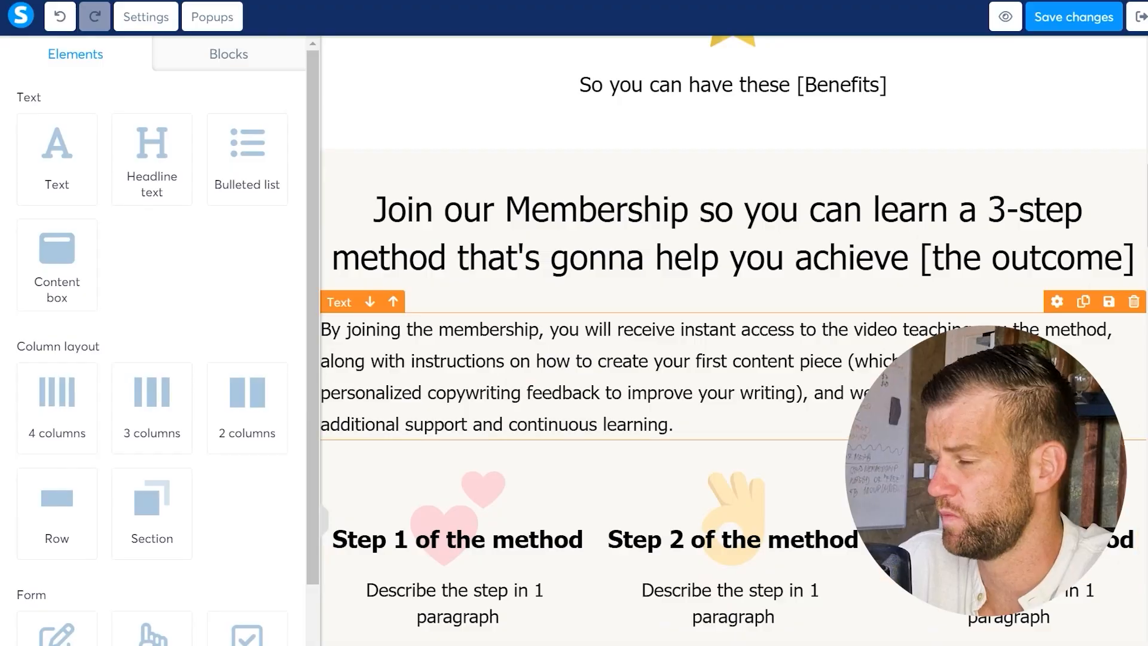
# - Back on the sales page, review the 3-step method, the "What if you could" section and the example client messages
pyautogui.scroll(-3, 730, 449)
pyautogui.scroll(2, 729, 448)
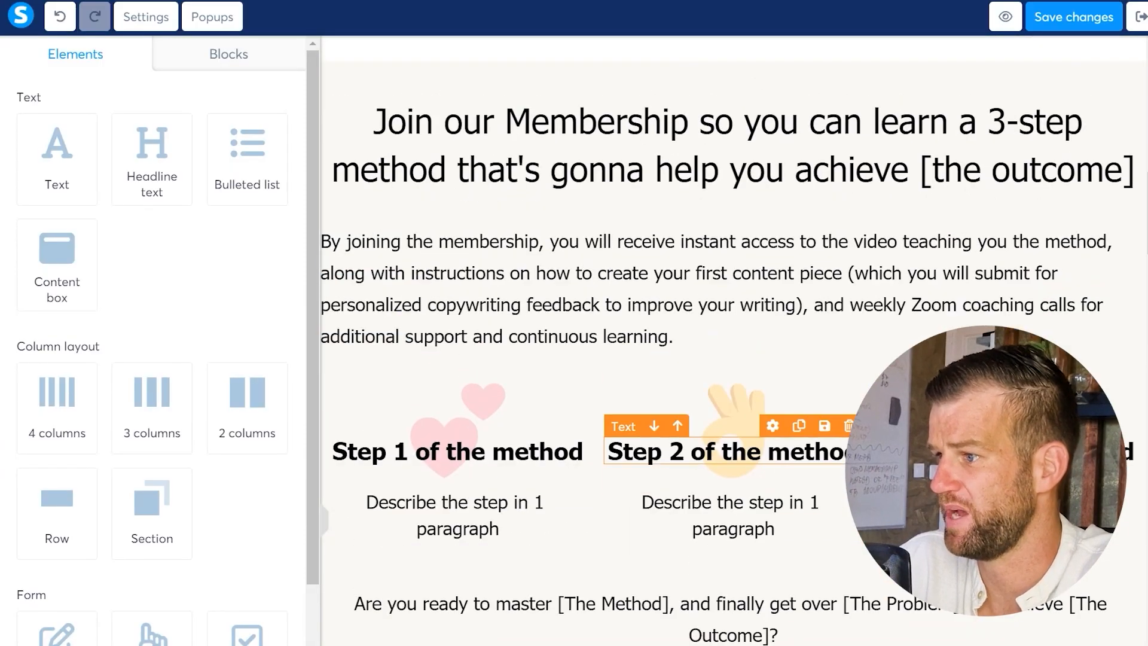
pyautogui.scroll(-5, 729, 448)
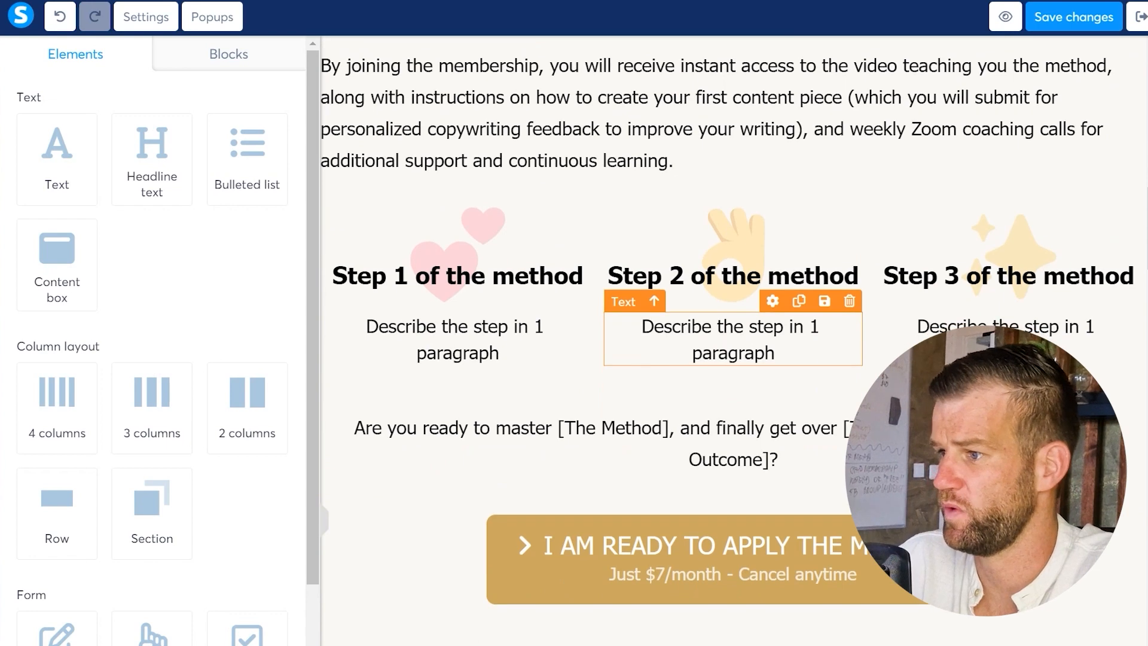
pyautogui.scroll(-2, 729, 449)
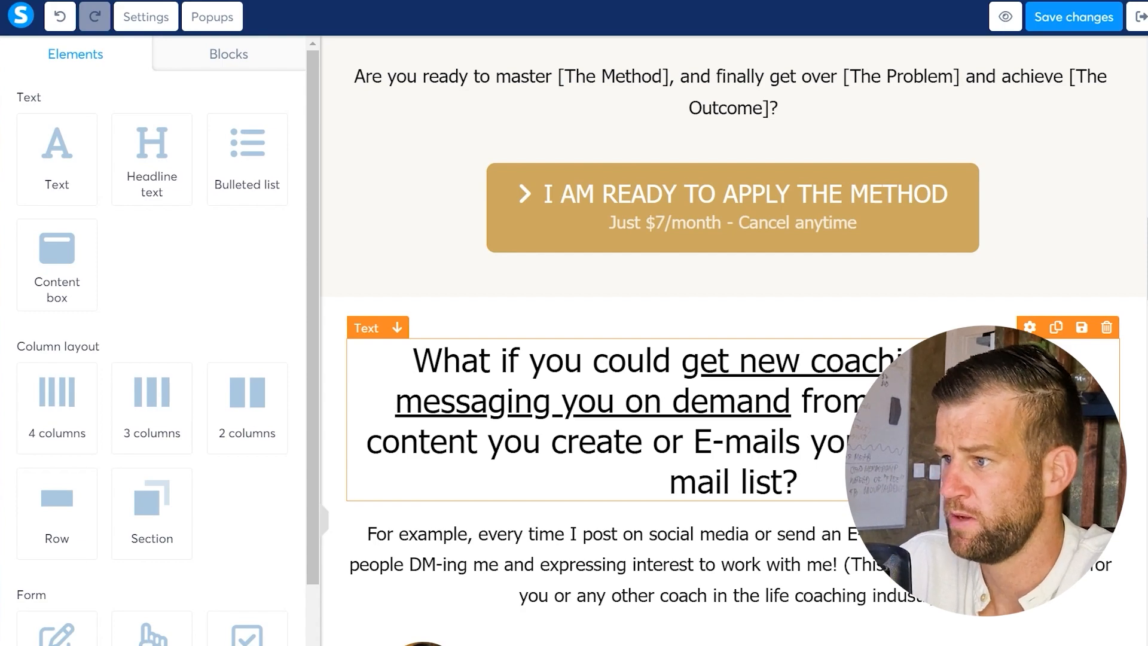
pyautogui.scroll(-3, 729, 359)
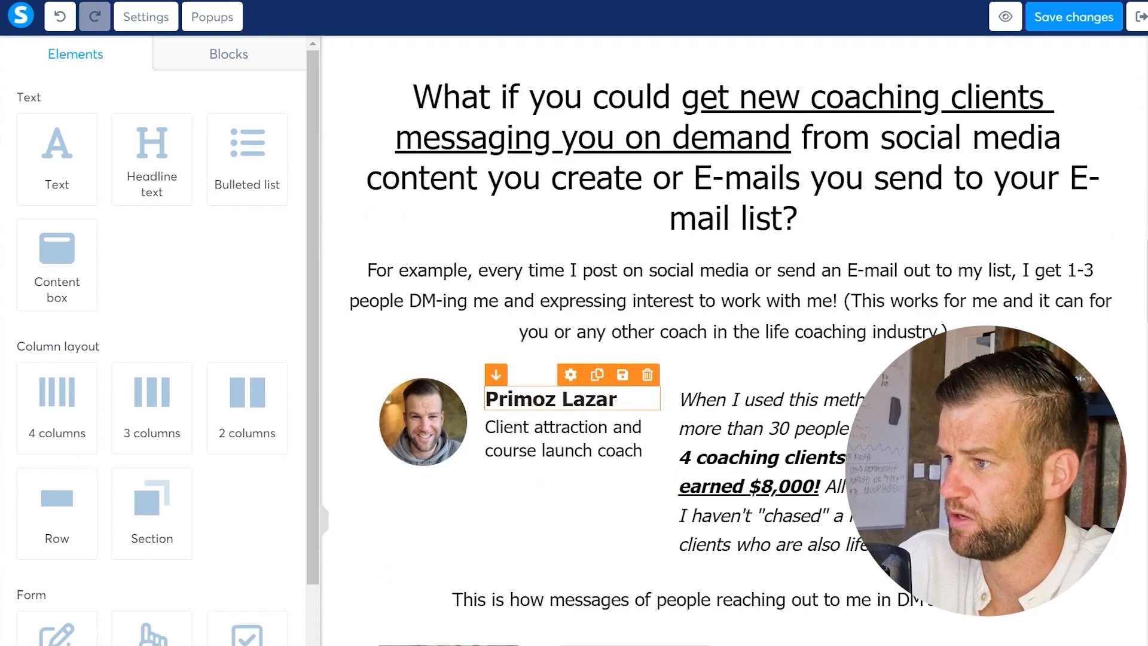
pyautogui.scroll(-5, 730, 359)
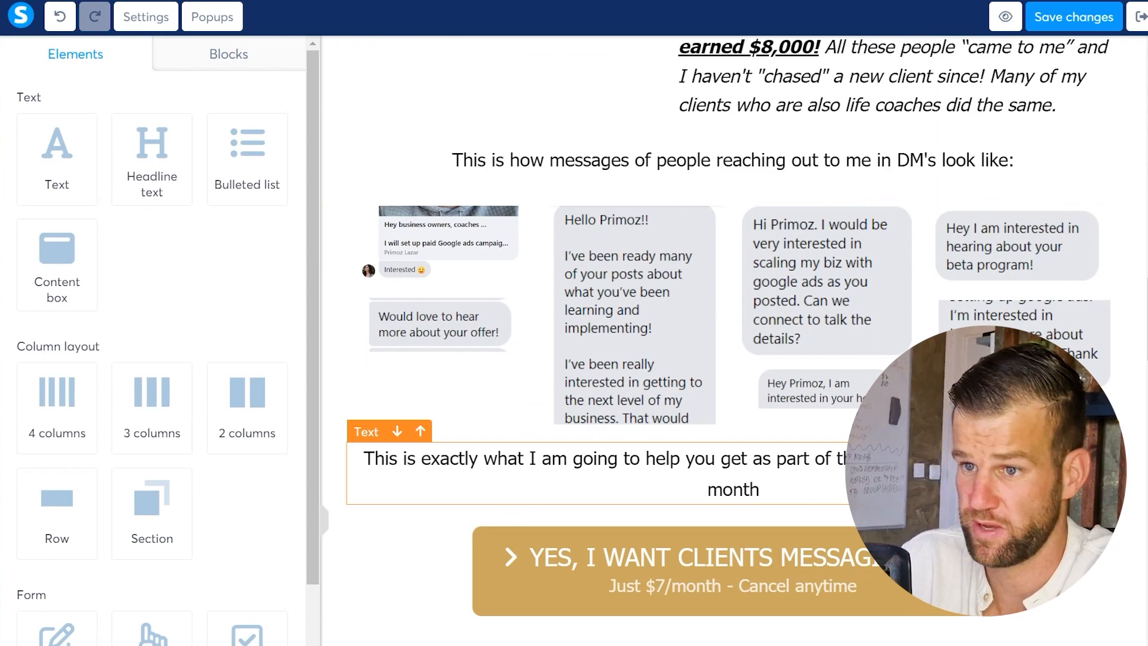
pyautogui.scroll(-5, 568, 478)
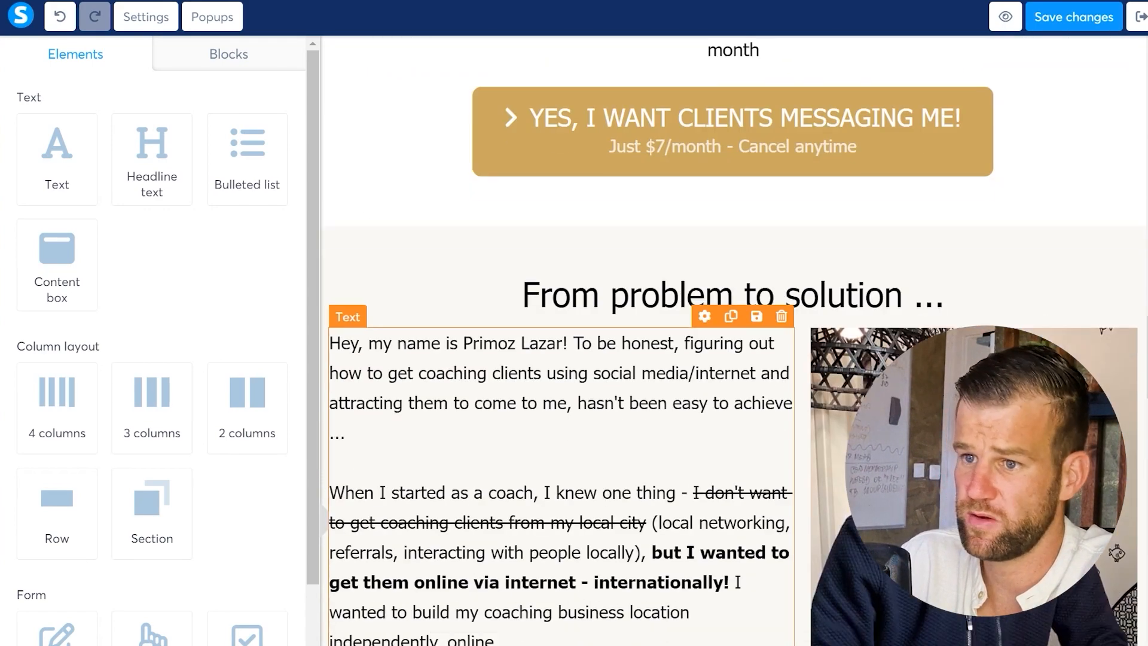
# - Examine the "From problem to solution" story with its photos and the section introducing The Content Client Attraction Membership
pyautogui.scroll(-2, 729, 358)
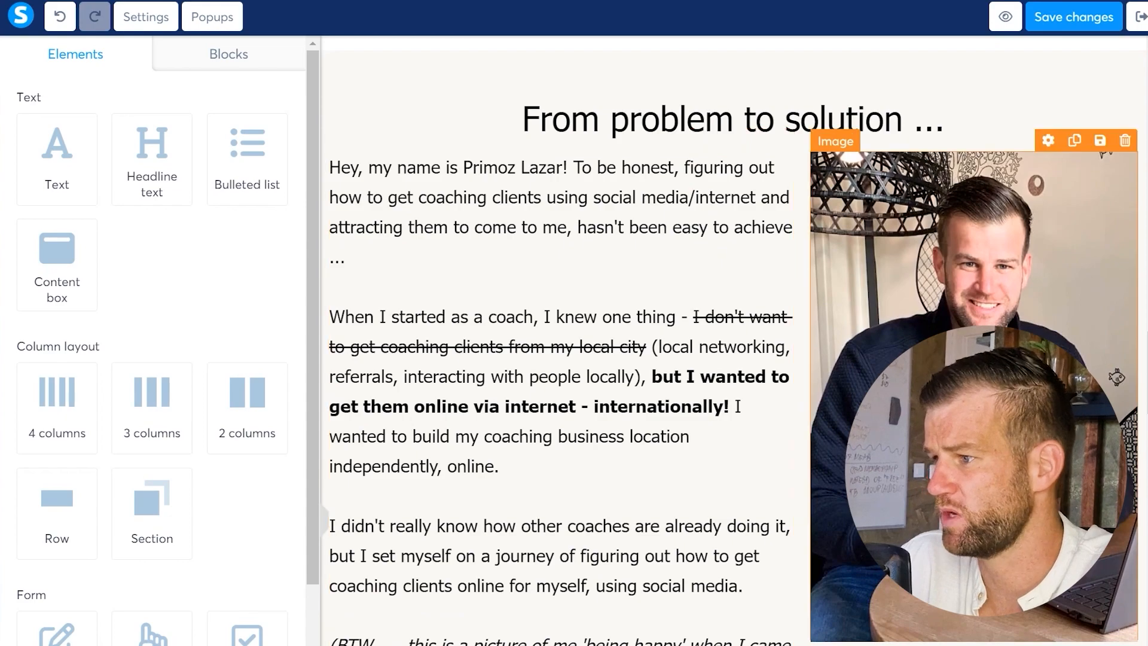
pyautogui.scroll(-10, 1116, 377)
pyautogui.scroll(5, 1116, 377)
pyautogui.scroll(5, 1116, 377)
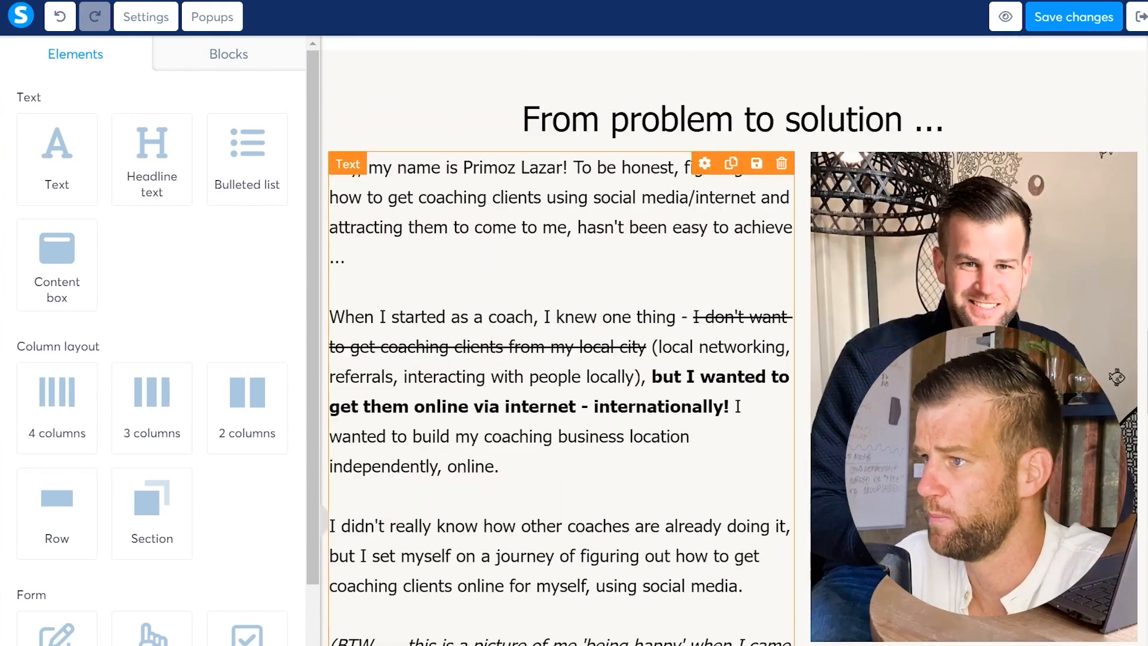
pyautogui.scroll(-15, 1116, 376)
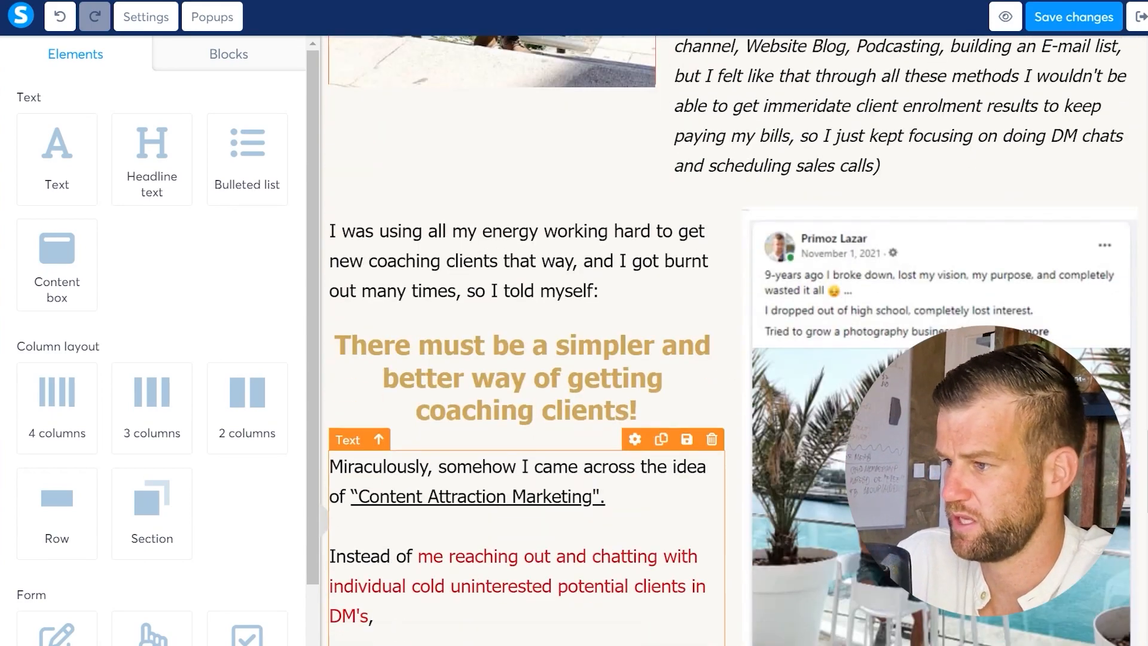
pyautogui.scroll(15, 1116, 377)
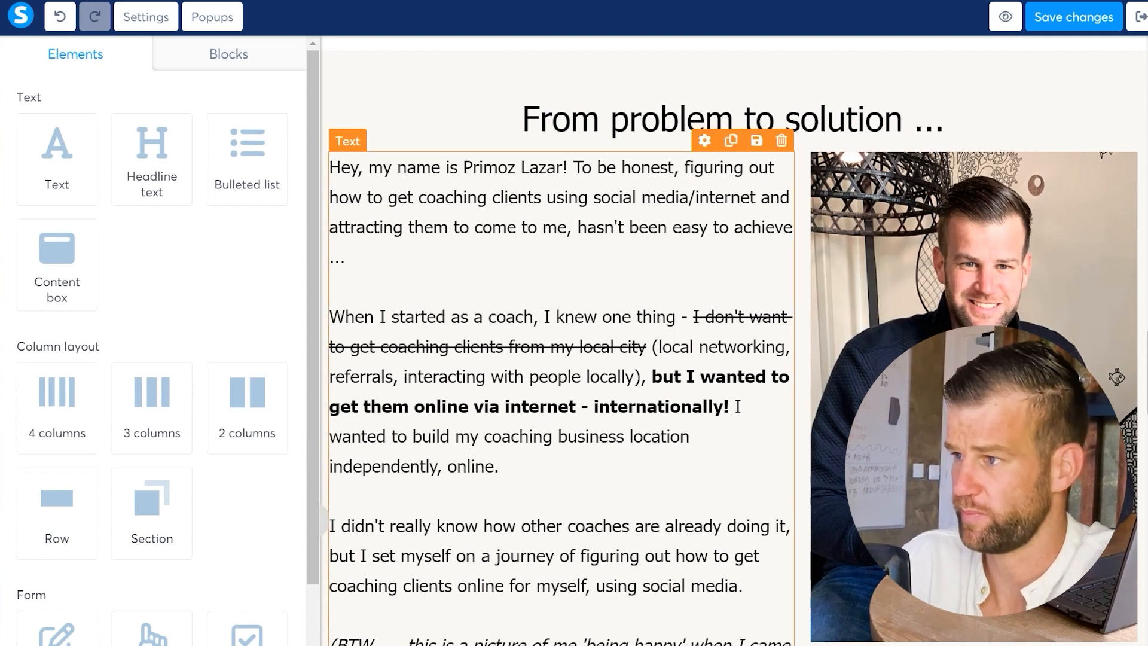
pyautogui.scroll(-4, 736, 341)
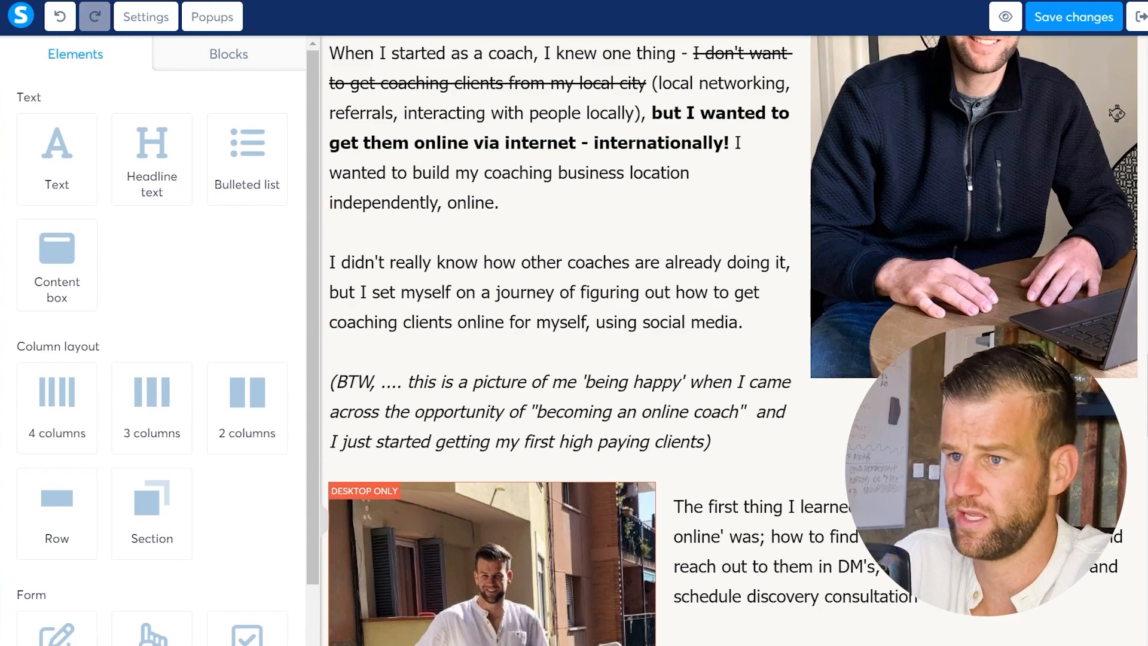
pyautogui.scroll(-20, 736, 340)
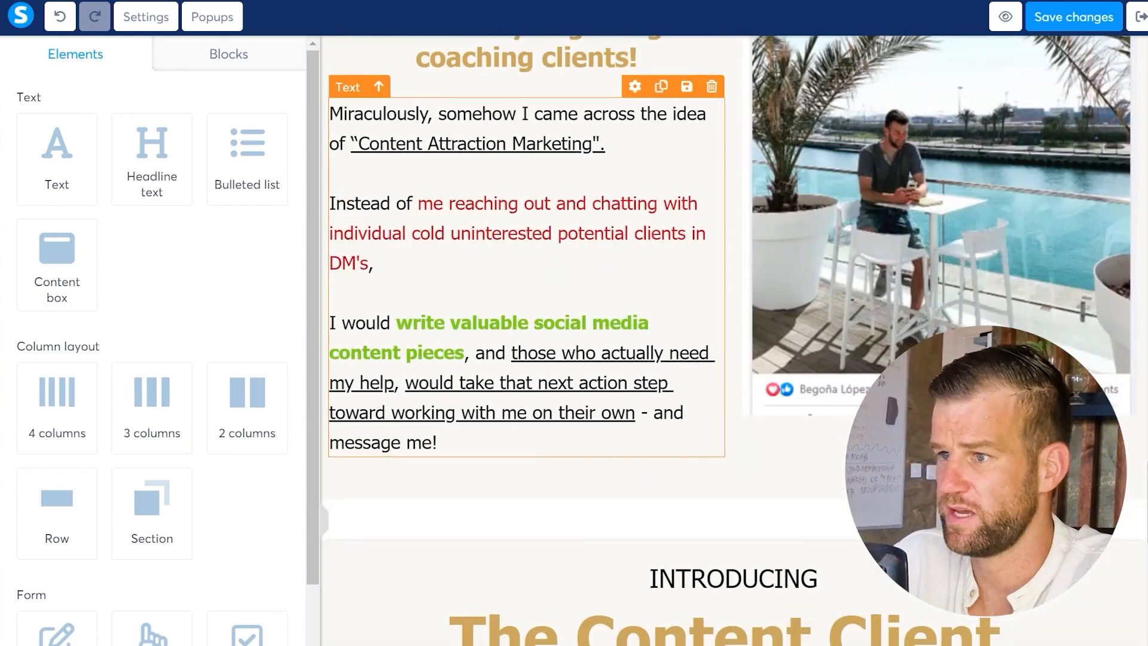
pyautogui.scroll(-1, 736, 341)
pyautogui.scroll(-11, 735, 341)
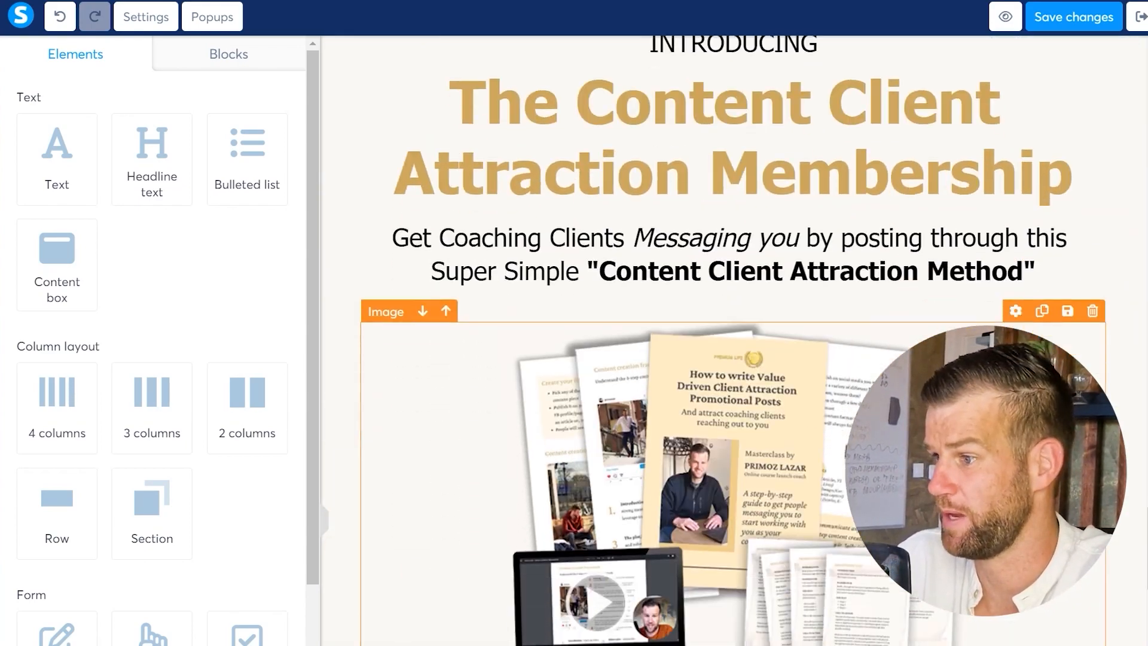
# - Examine the membership section's included items, its sign-up button and the client testimonials on the sales page
pyautogui.scroll(-9, 735, 341)
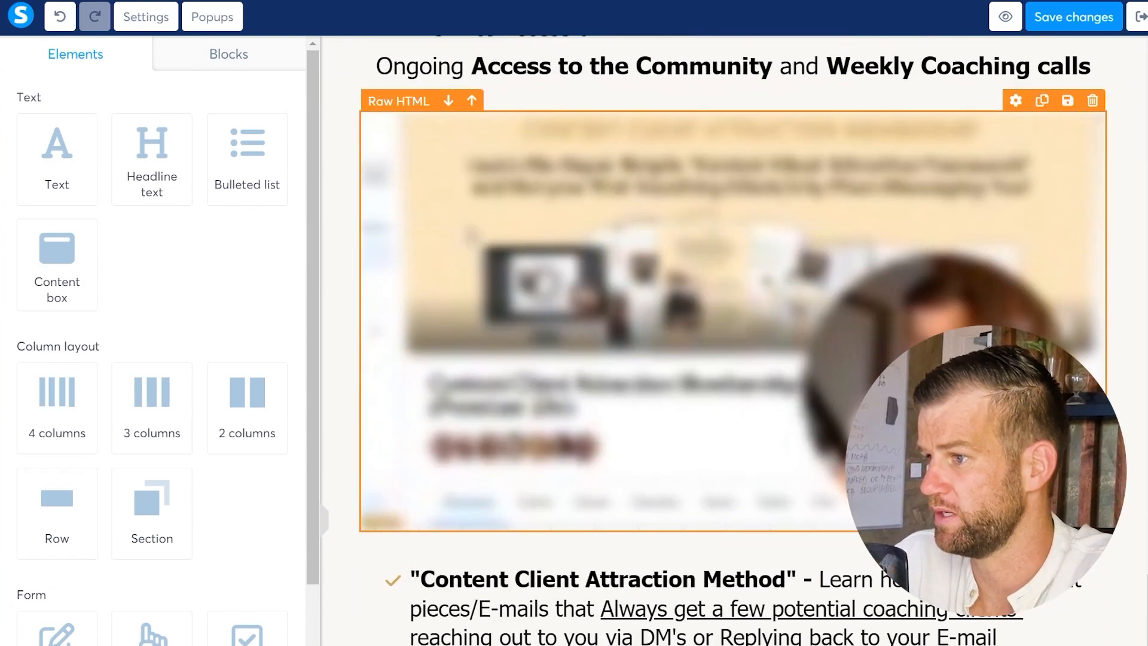
pyautogui.scroll(-14, 736, 341)
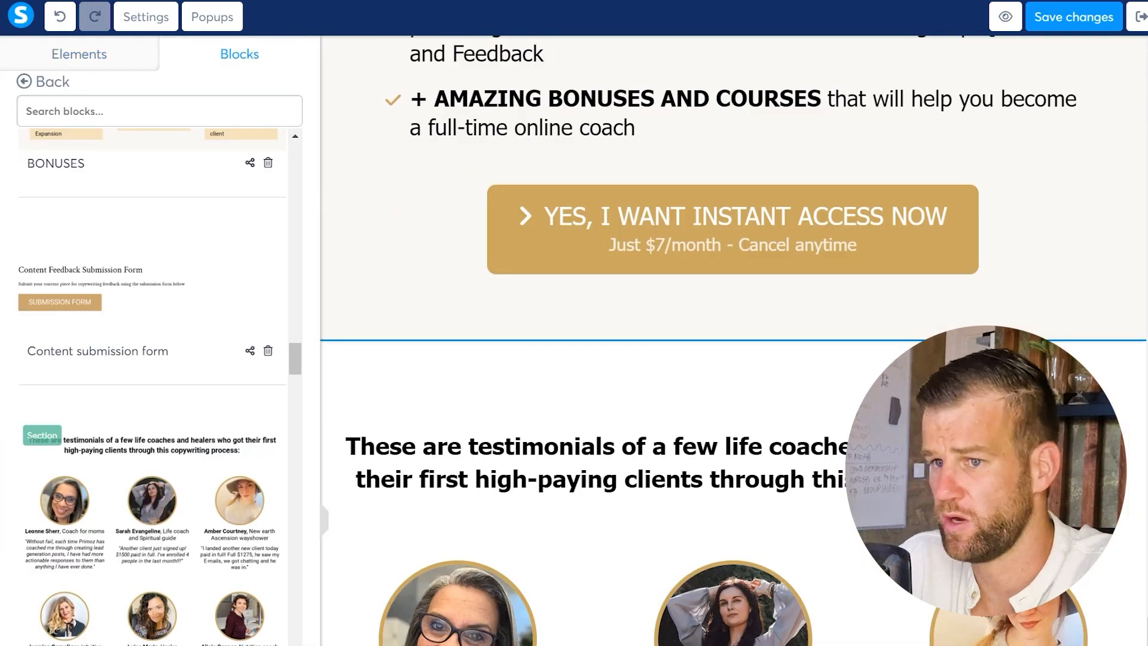
pyautogui.scroll(2, 736, 340)
pyautogui.scroll(-4, 735, 341)
pyautogui.scroll(-8, 733, 269)
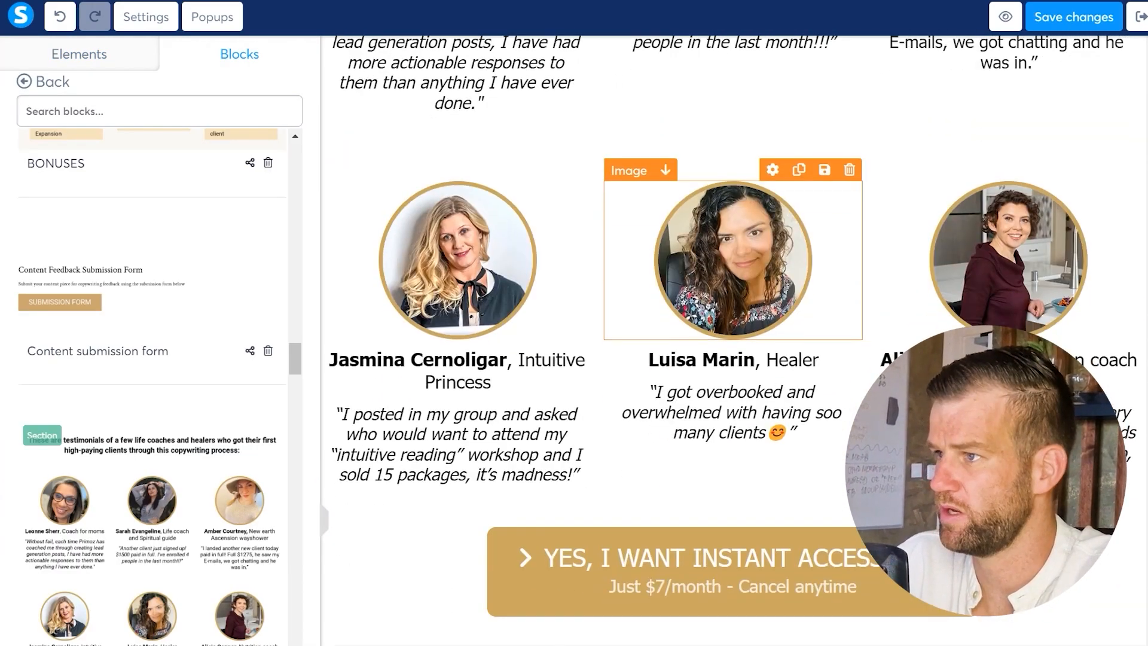
pyautogui.scroll(6, 457, 299)
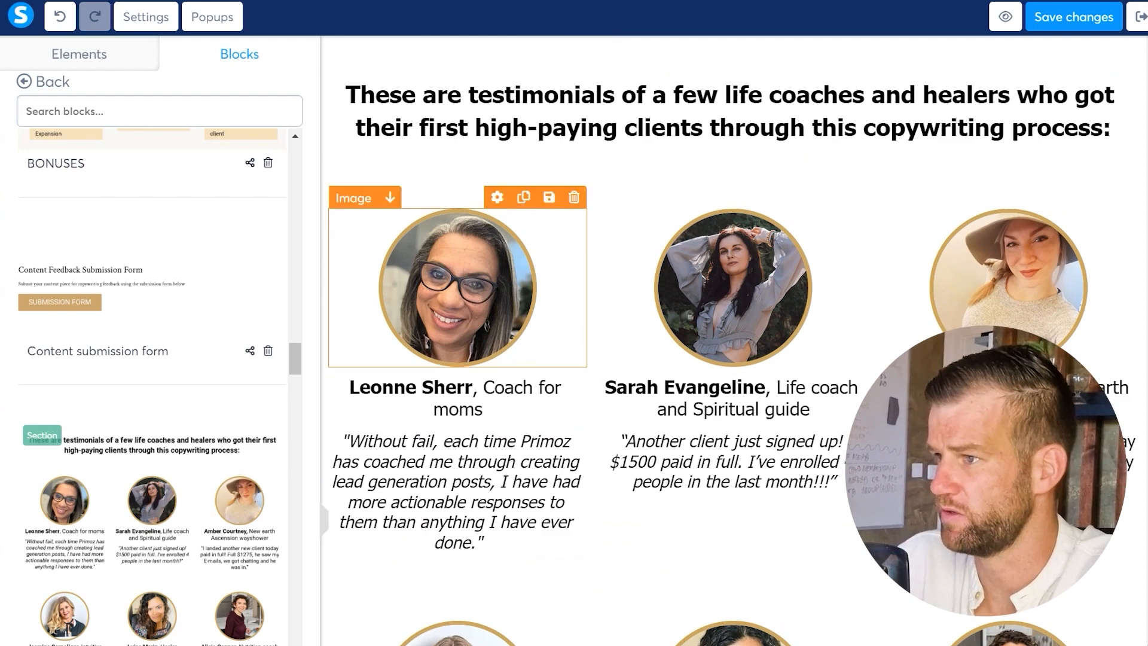
pyautogui.scroll(-12, 733, 359)
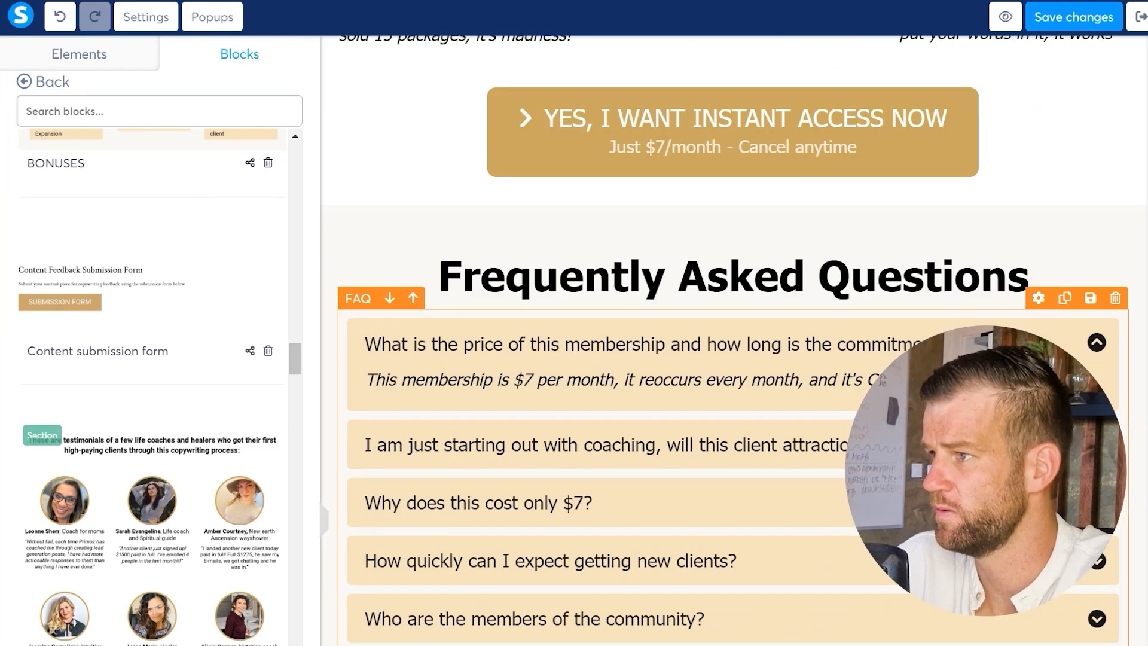
# - Review the list of questions in the Frequently Asked Questions section of the sales page
pyautogui.scroll(-1, 733, 358)
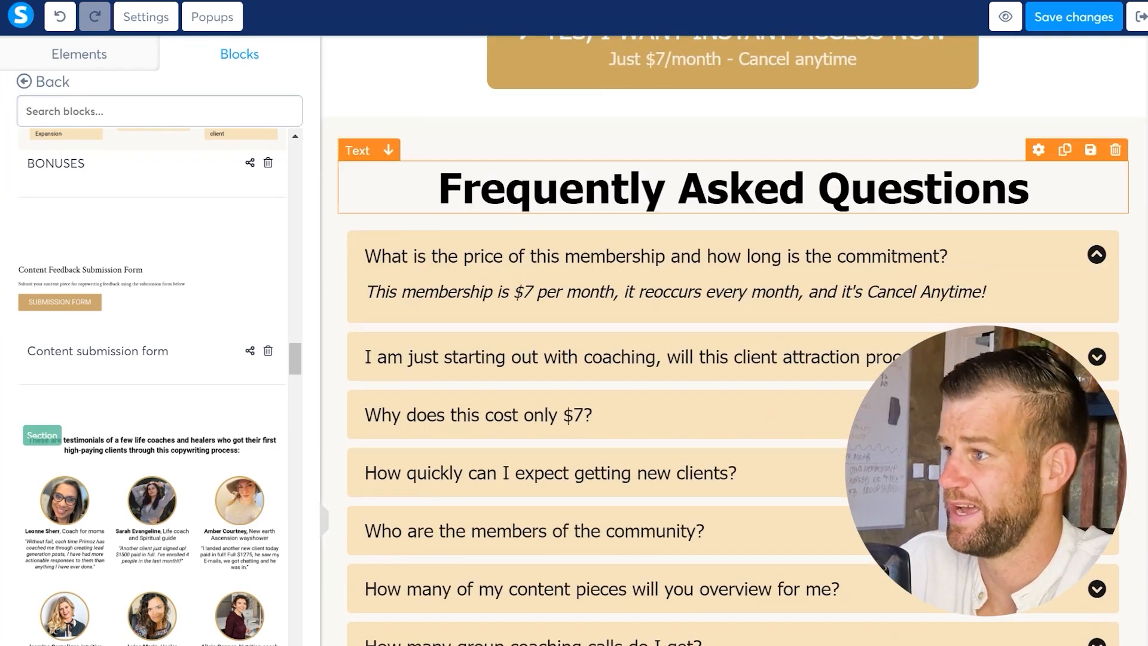
pyautogui.scroll(-2, 732, 358)
pyautogui.scroll(1, 733, 358)
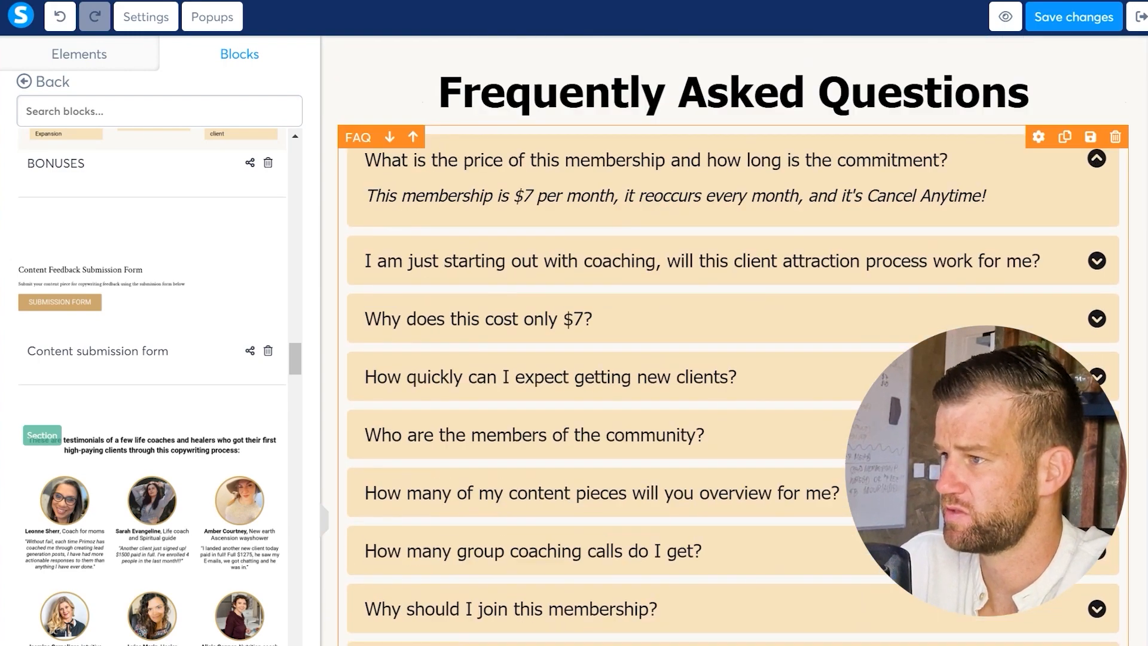
pyautogui.scroll(1, 733, 359)
pyautogui.scroll(-10, 733, 359)
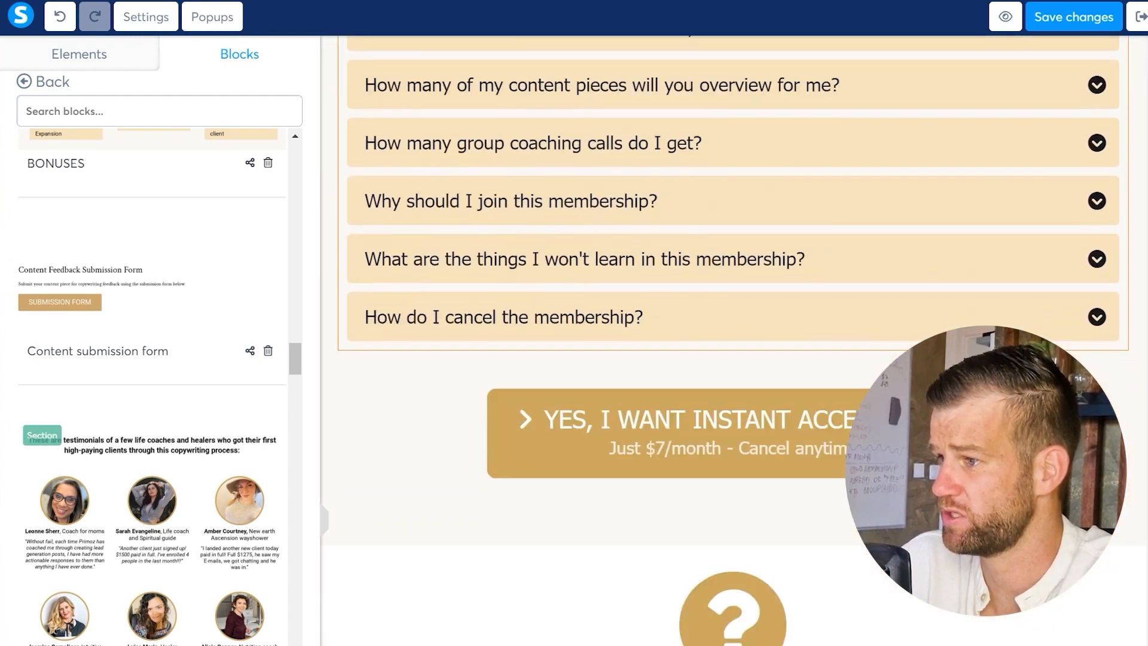
# - Examine the "A question for you" section through its "Yes, I am ready!" button to the closing section of the page
pyautogui.scroll(-3, 733, 358)
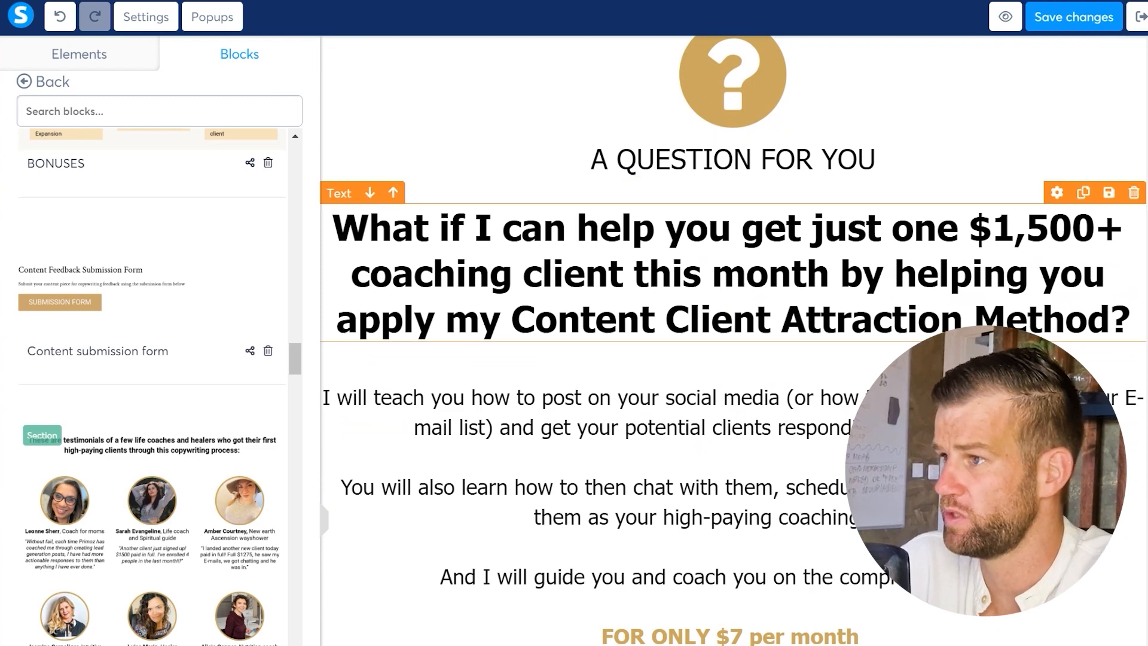
pyautogui.scroll(-5, 733, 359)
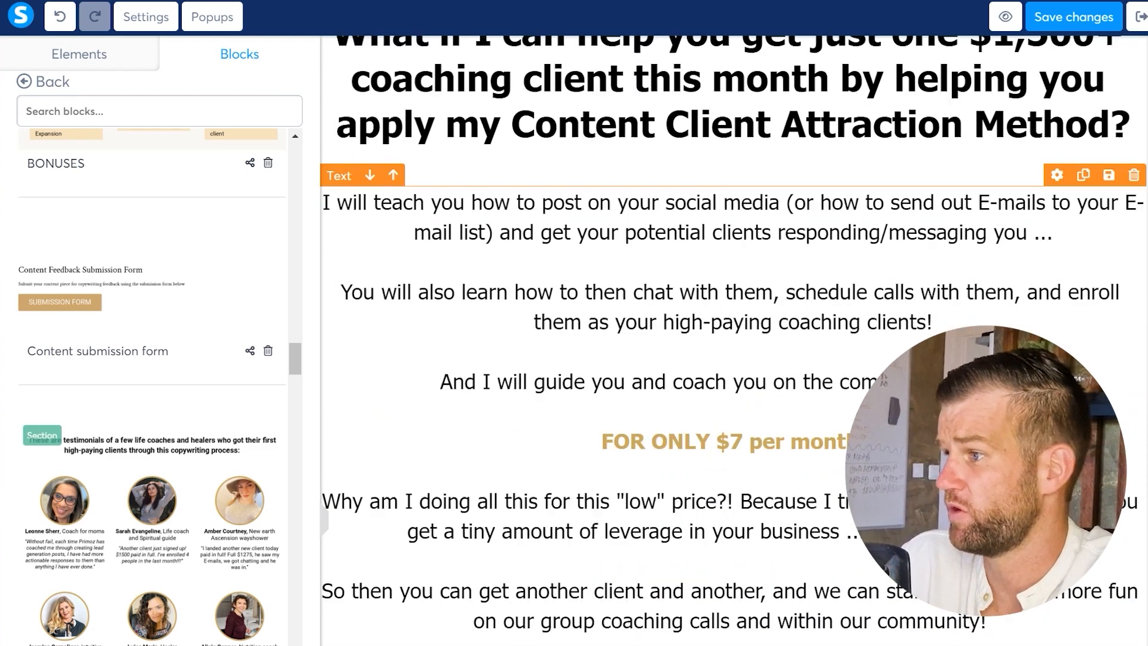
pyautogui.scroll(-4, 733, 358)
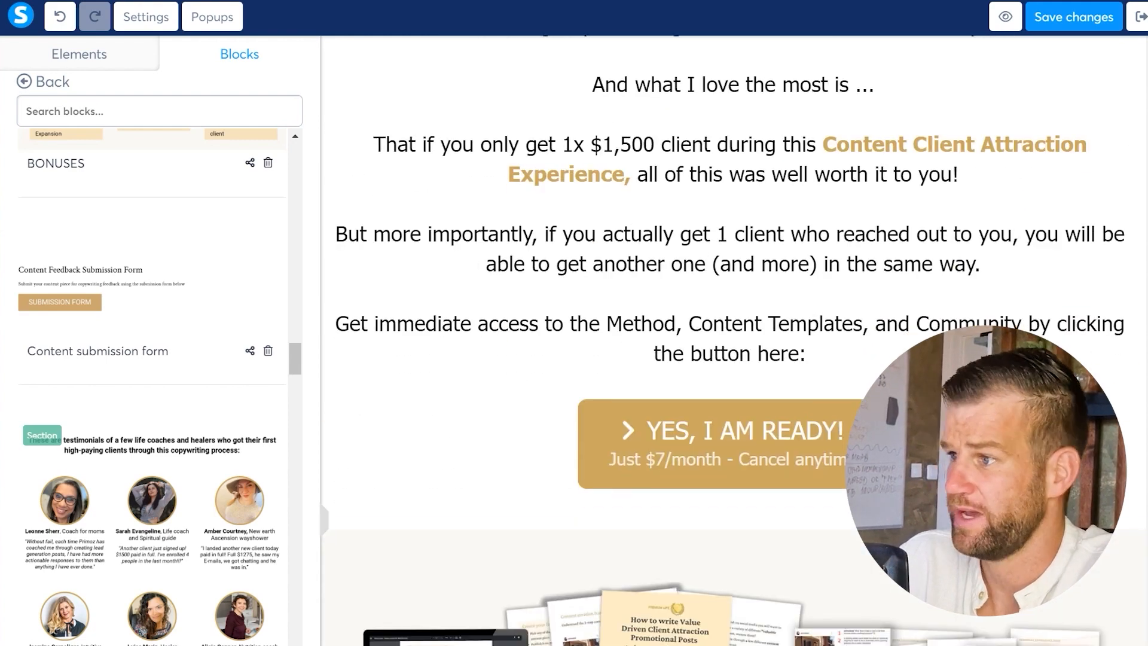
pyautogui.scroll(2, 733, 359)
pyautogui.scroll(1, 733, 359)
pyautogui.scroll(-1, 733, 359)
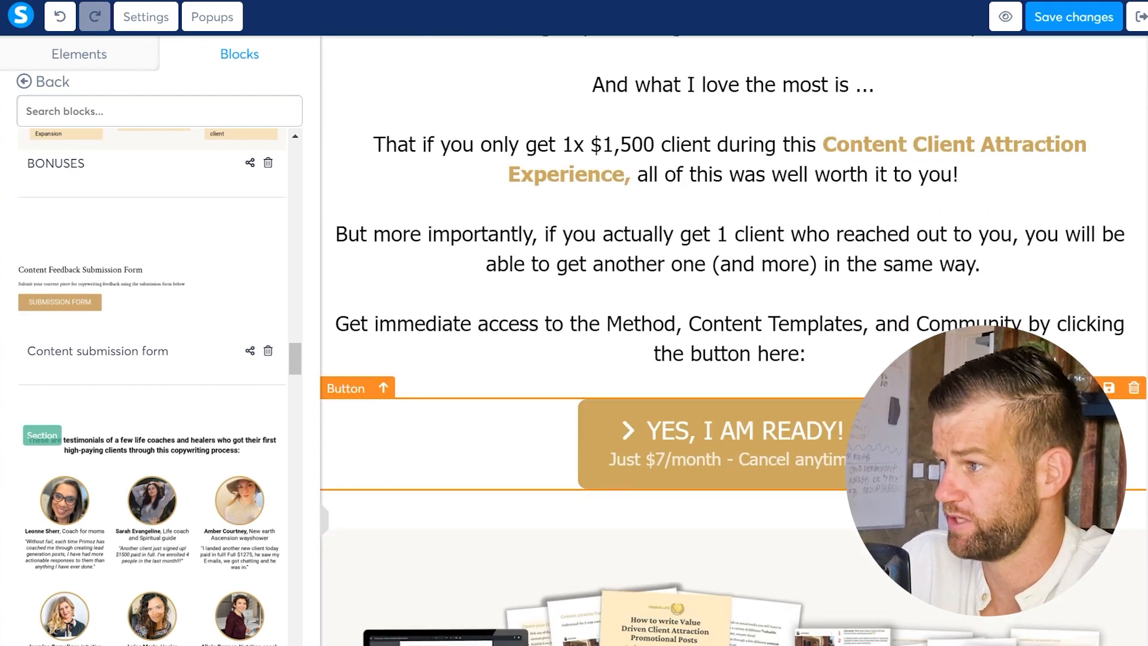
pyautogui.scroll(-3, 733, 359)
pyautogui.scroll(-3, 733, 359)
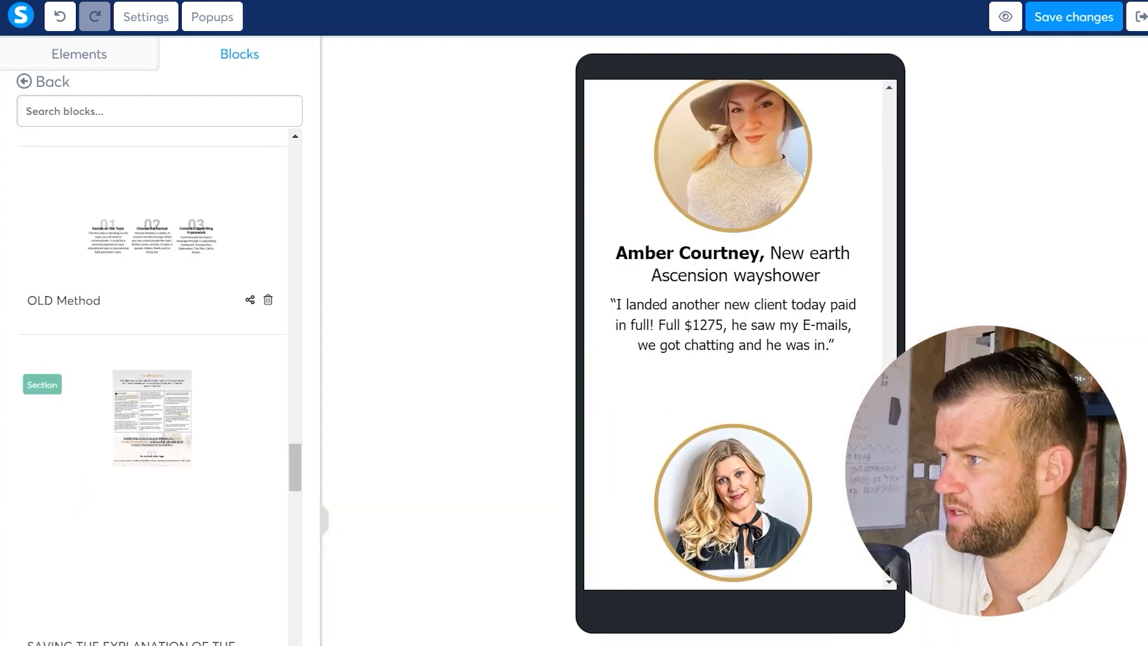
# - Check the sales page's mobile layout from the testimonials to the closing section, and back at the header
pyautogui.scroll(-15, 733, 334)
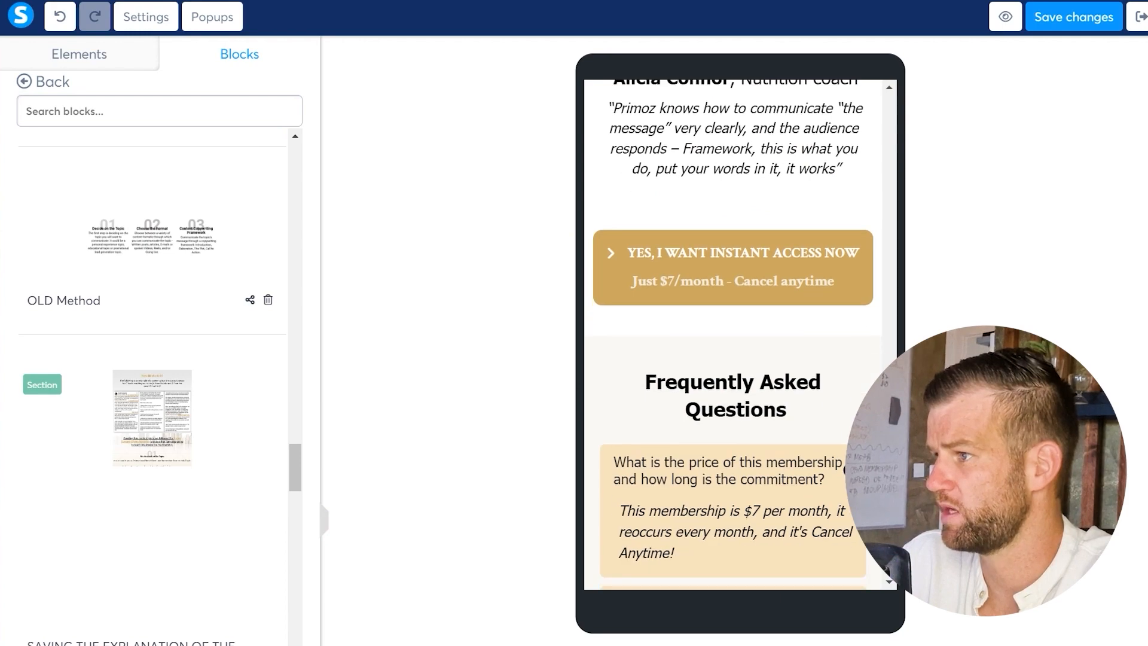
pyautogui.scroll(-15, 733, 335)
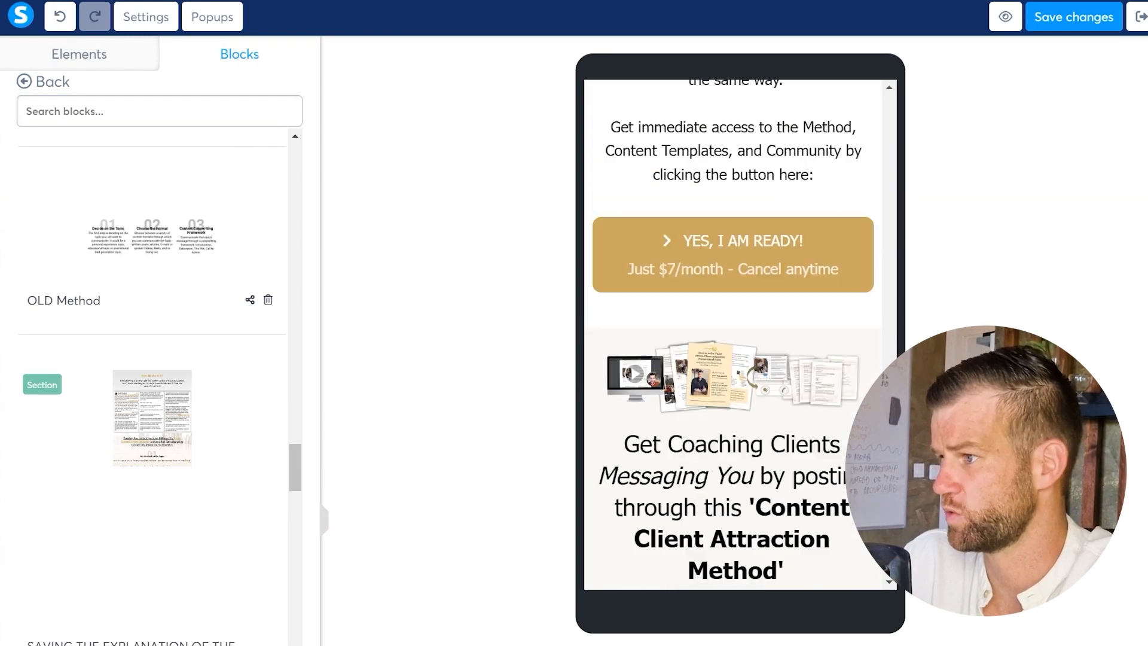
pyautogui.scroll(-3, 733, 335)
pyautogui.scroll(15, 733, 335)
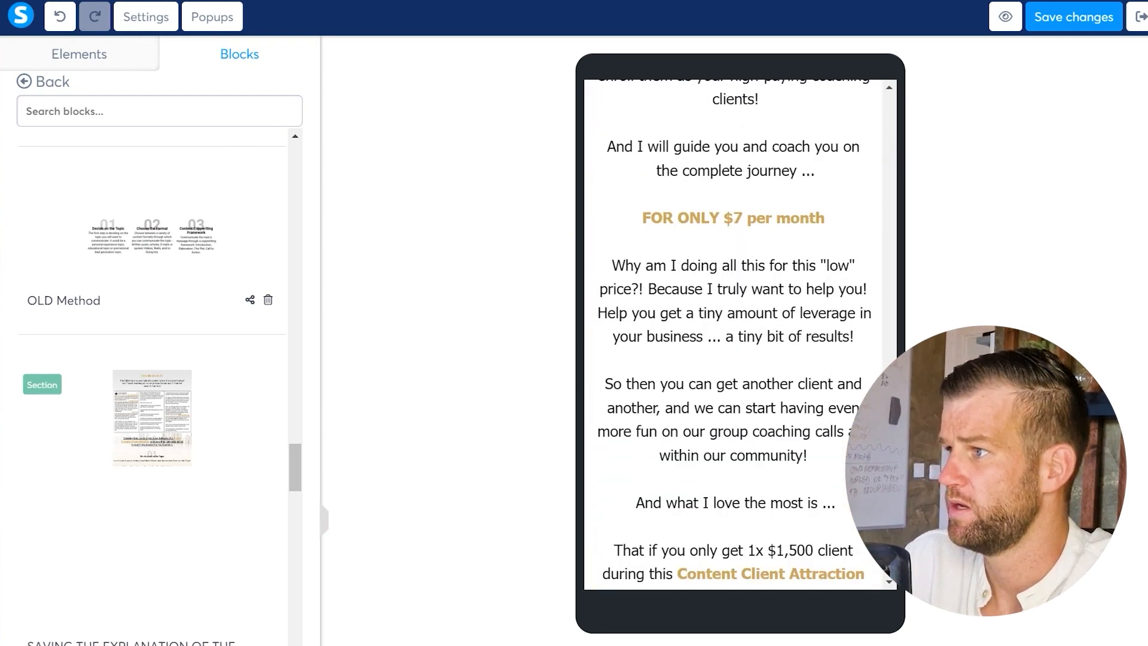
pyautogui.scroll(15, 733, 335)
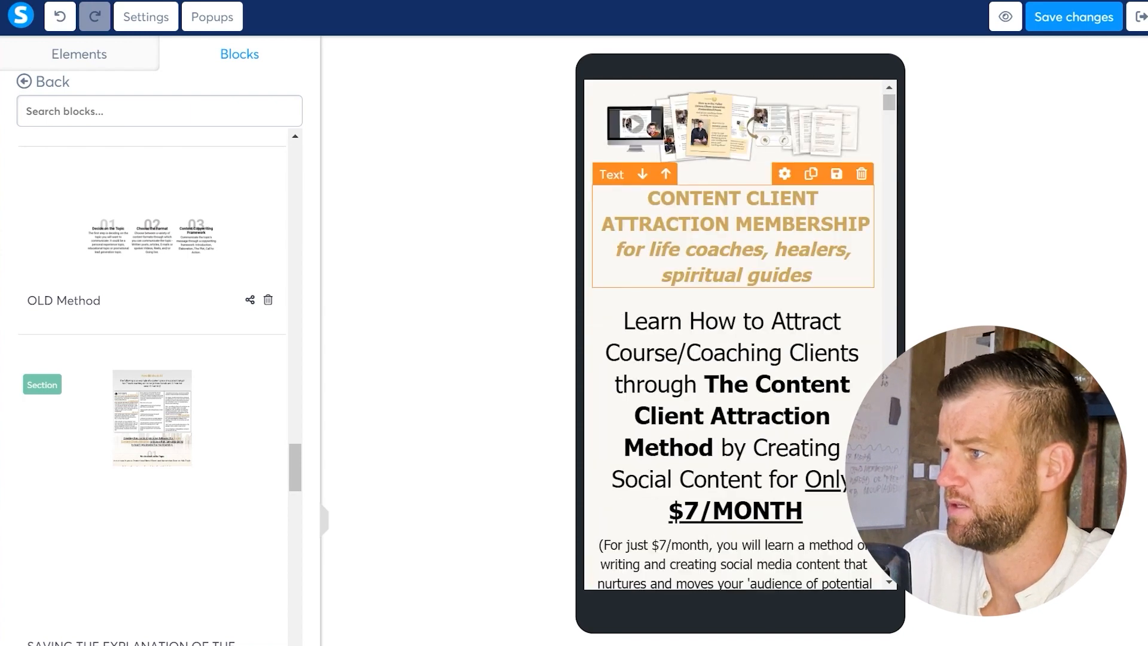
pyautogui.scroll(-2, 733, 335)
pyautogui.scroll(-2, 733, 335)
pyautogui.scroll(5, 733, 335)
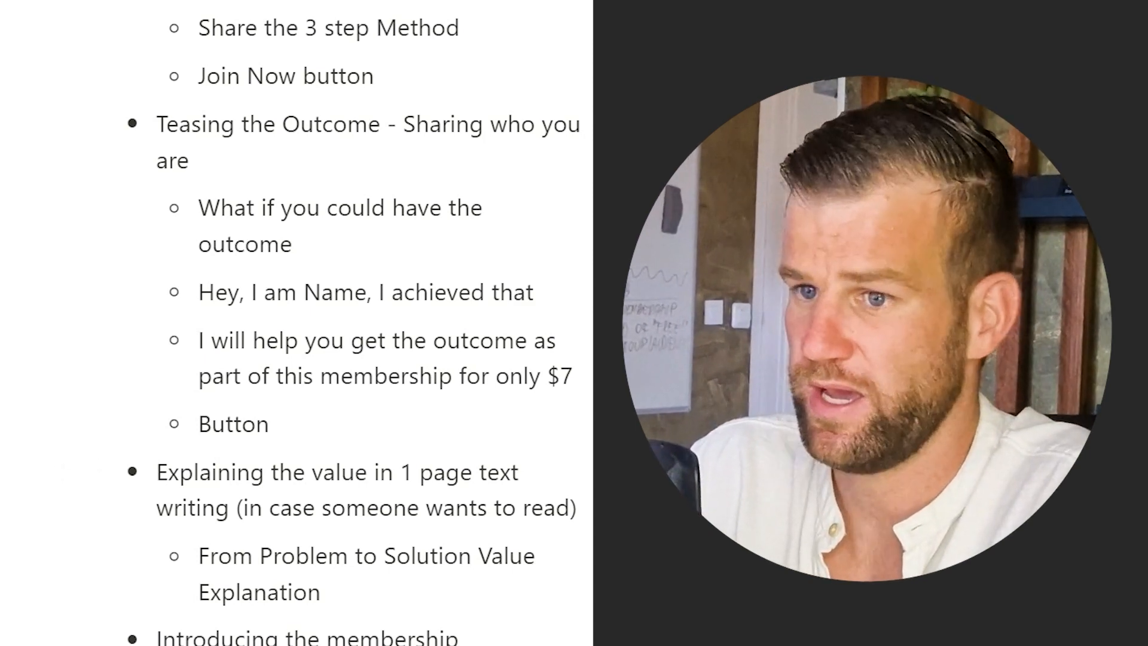
# - Review the landing page outline in the notes from "Teasing the Outcome" to the client testimonials
pyautogui.scroll(-1, 293, 323)
pyautogui.scroll(-4, 293, 323)
pyautogui.scroll(4, 292, 323)
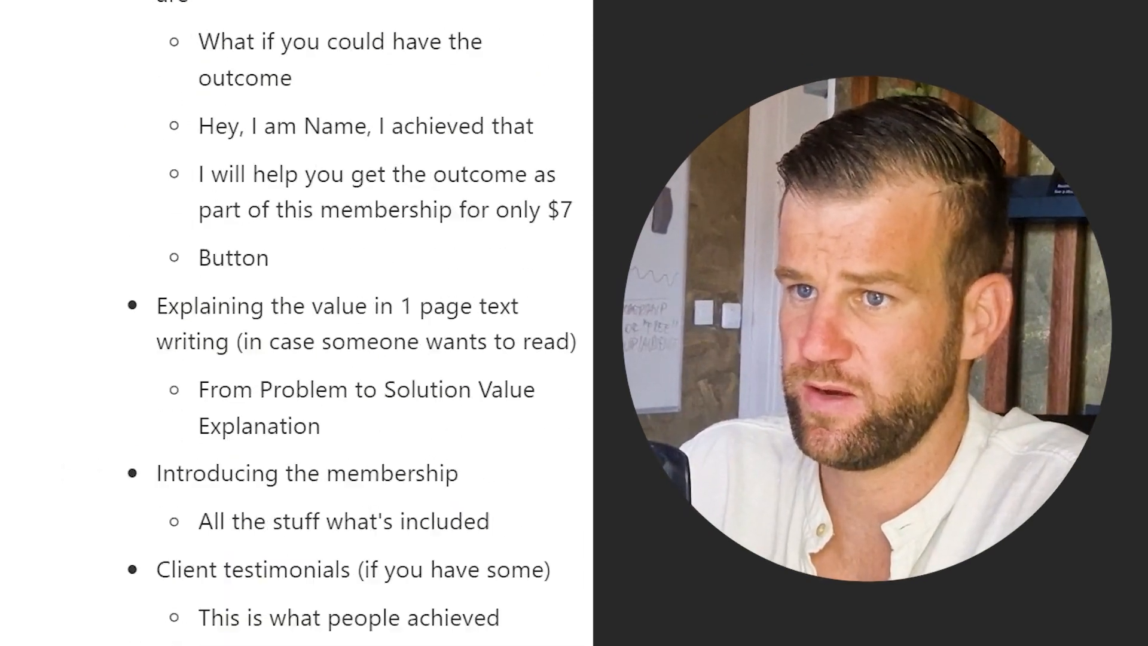
pyautogui.scroll(-10, 293, 323)
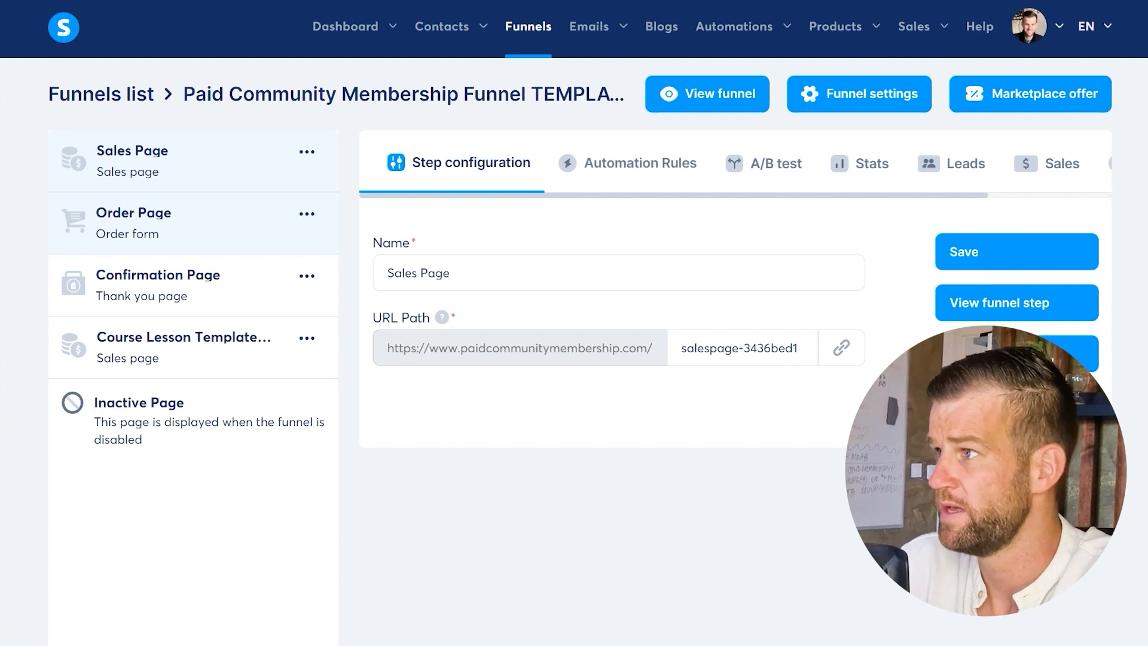
# - In the Systeme.io courses area, start creating a course and title it "New course"
pyautogui.moveTo(835, 26)
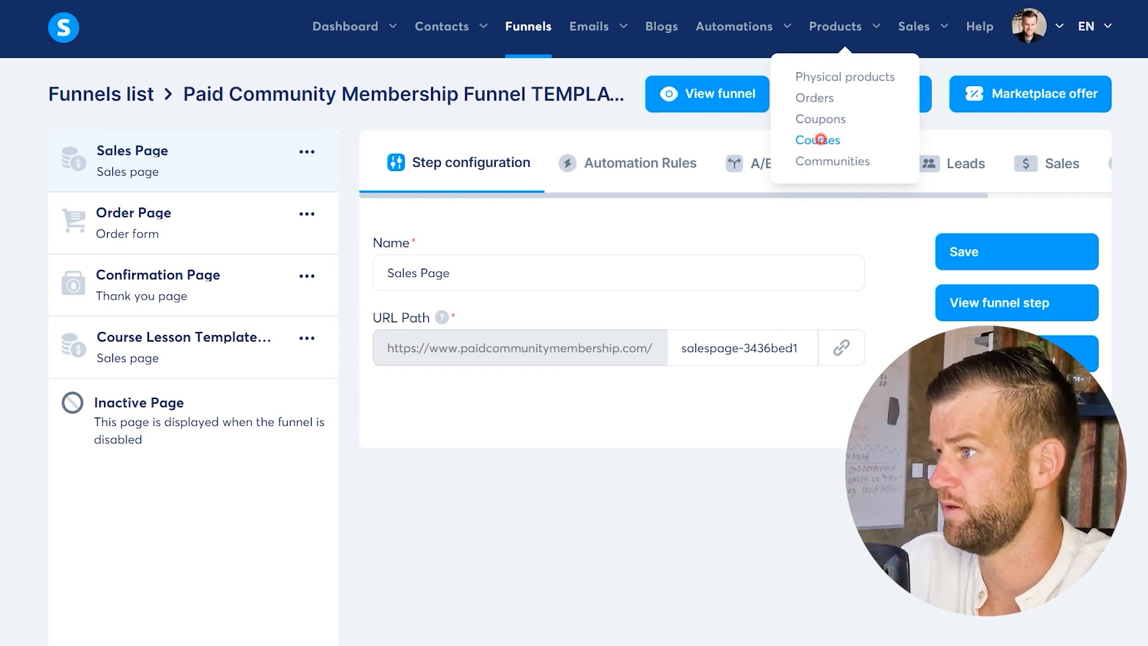
pyautogui.click(821, 139)
pyautogui.click(526, 568)
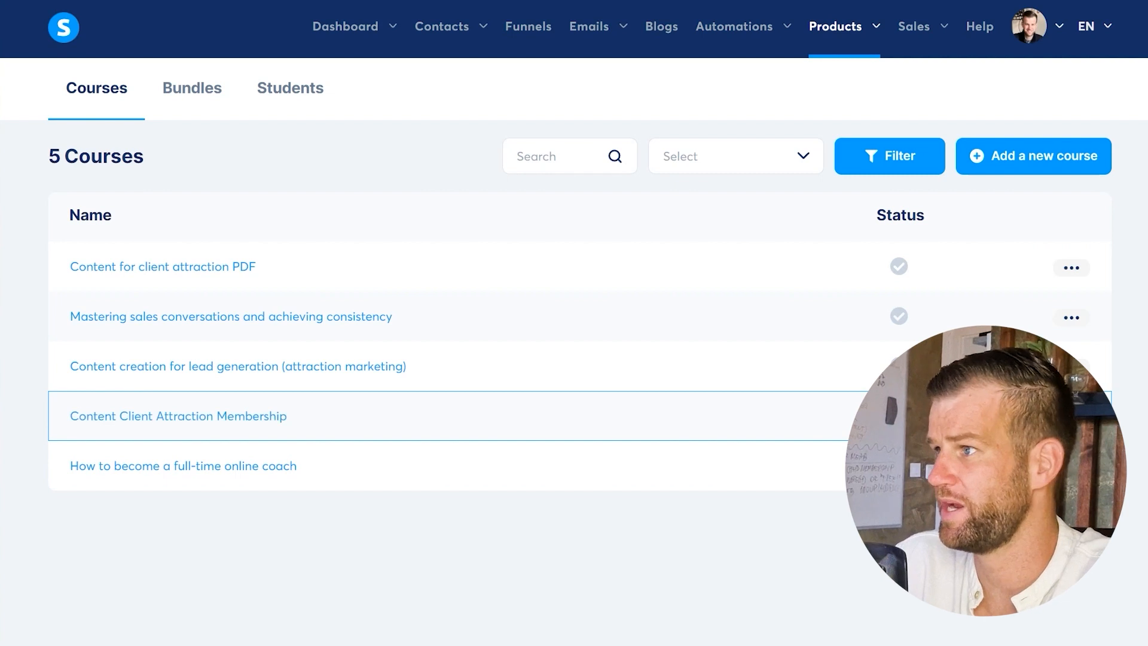
pyautogui.click(1021, 153)
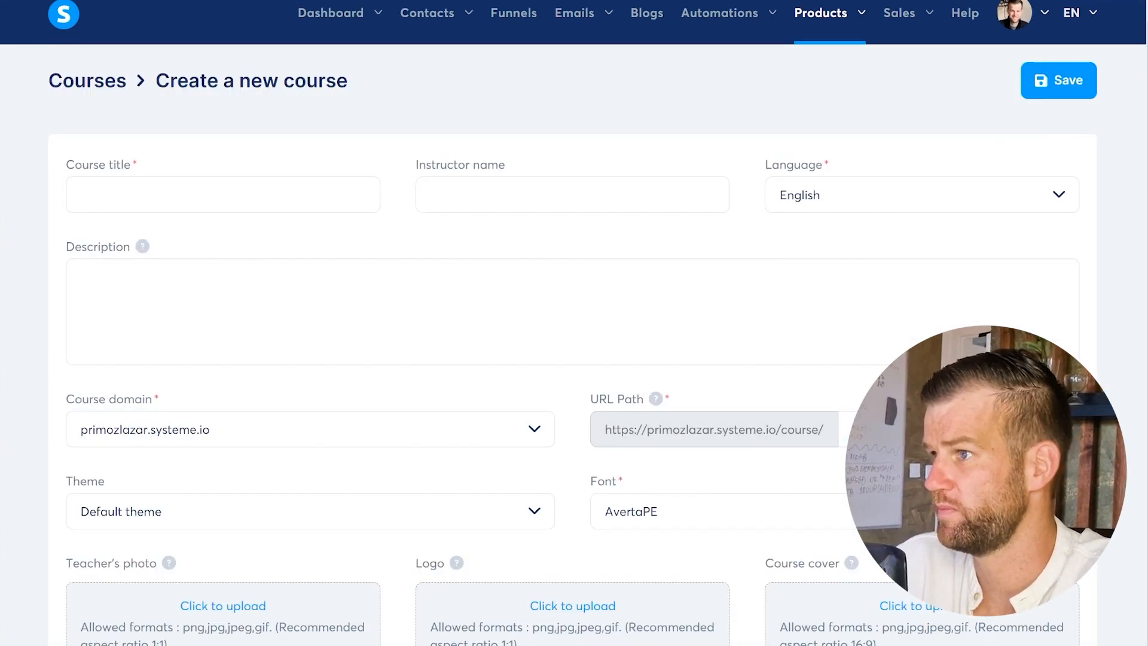
pyautogui.click(184, 190)
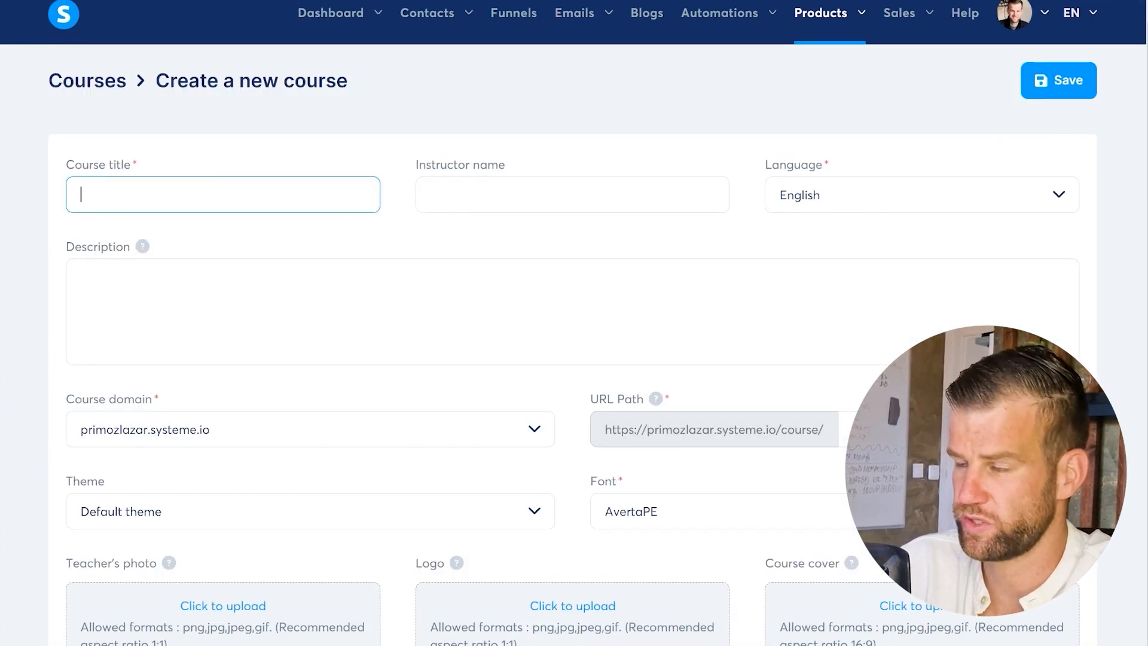
pyautogui.write('New course')
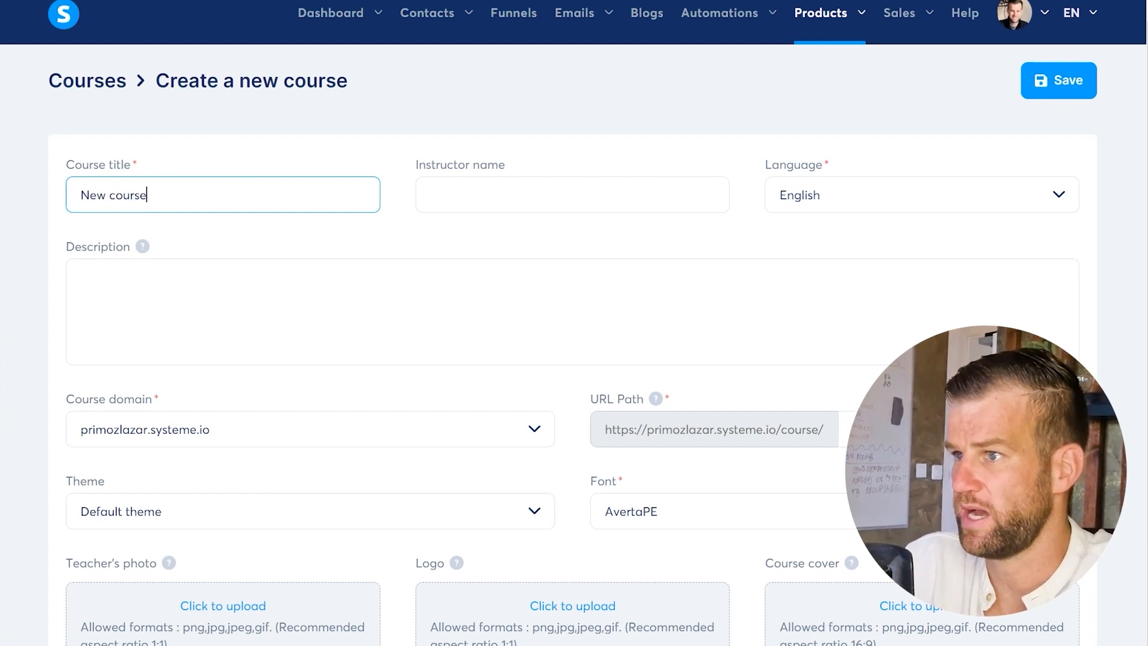
pyautogui.moveTo(168, 191); pyautogui.dragTo(79, 195)
pyautogui.click(96, 195)
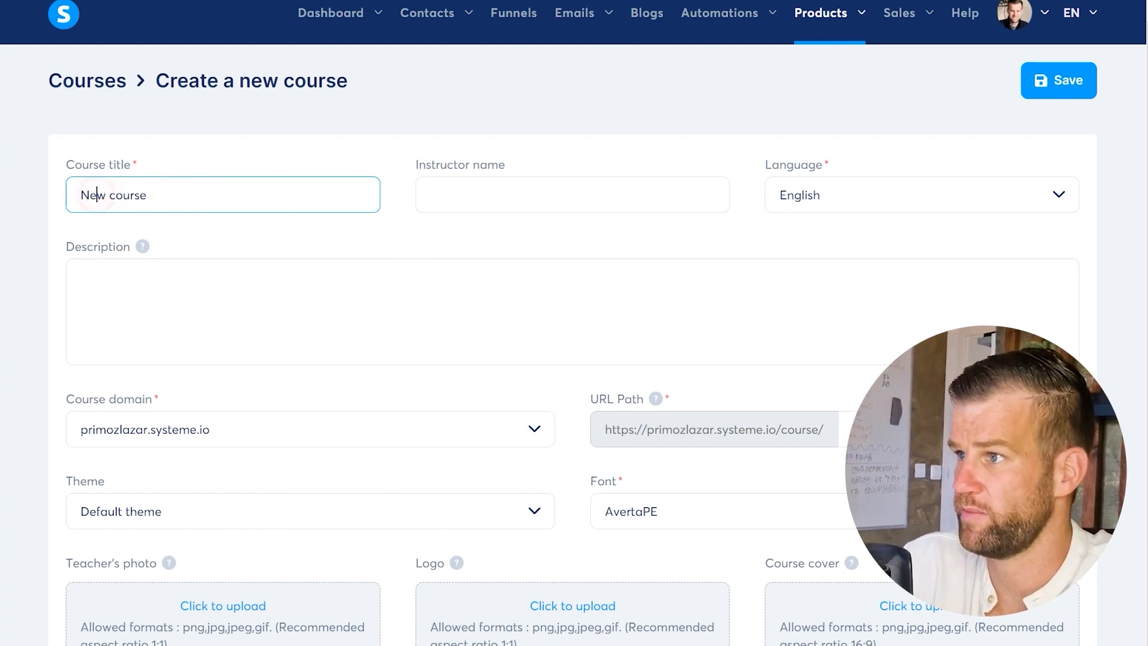
# - Enter the instructor's full name for the new course and leave the description empty
pyautogui.click(472, 202)
pyautogui.write('Pr')
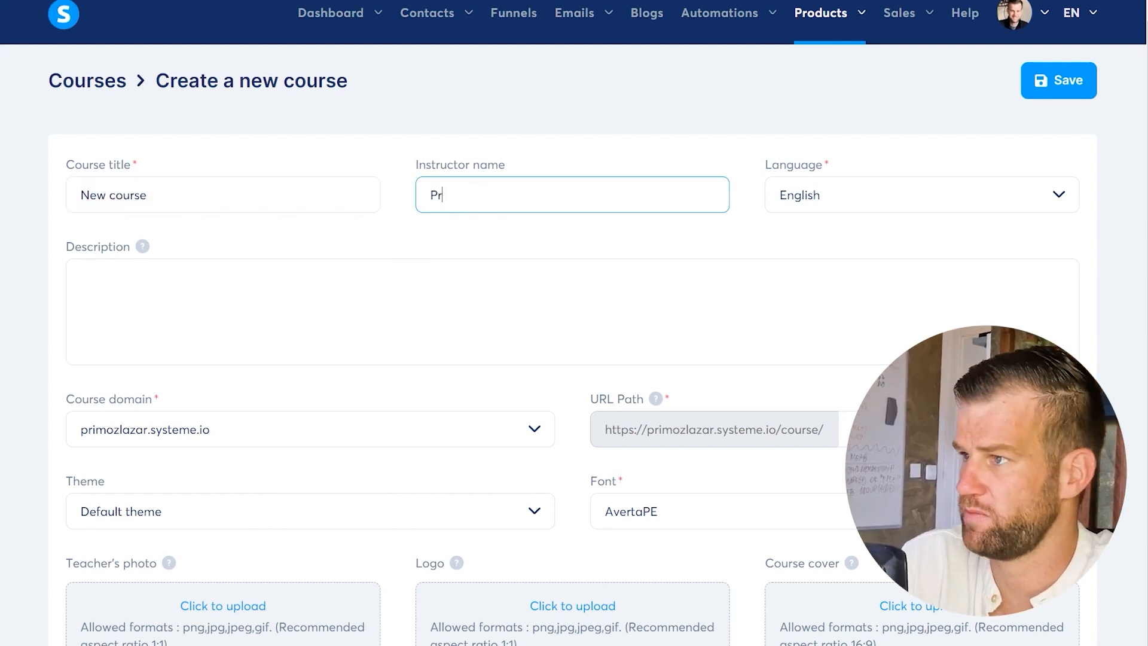
pyautogui.write('imoz ')
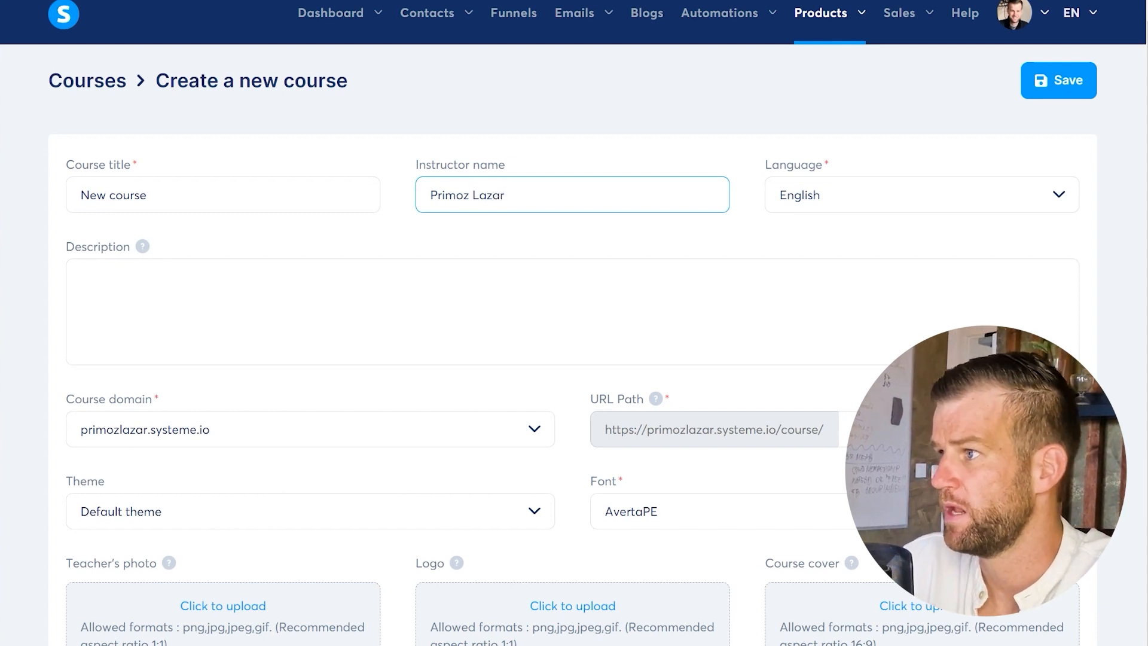
pyautogui.write('Lazar')
pyautogui.click(276, 291)
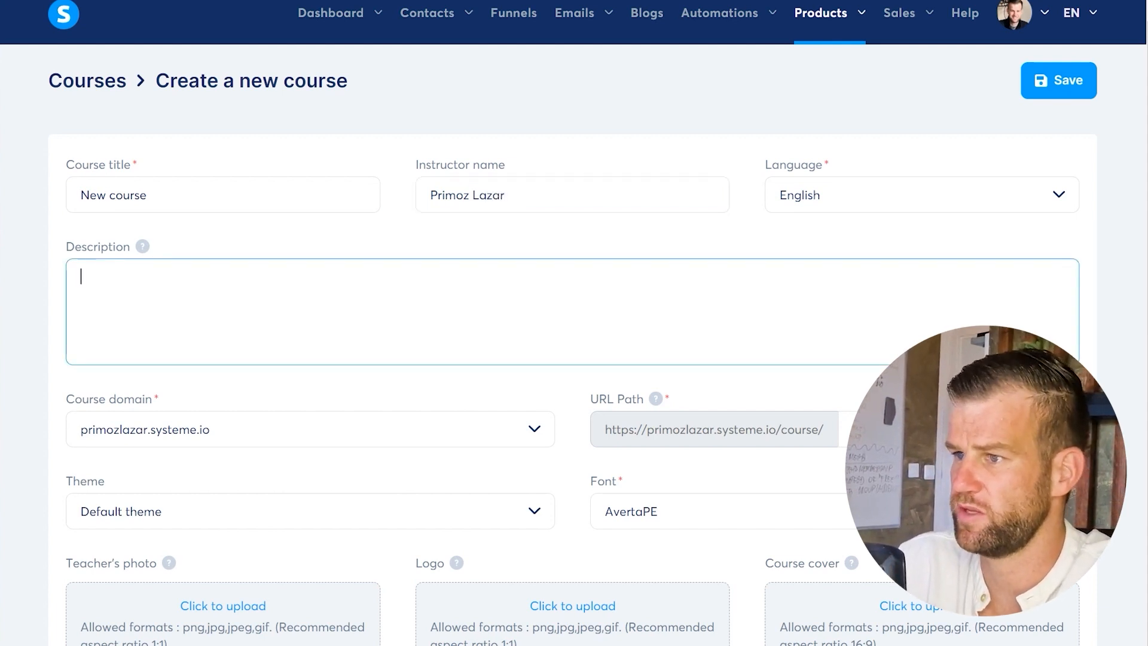
pyautogui.scroll(-2, 572, 347)
pyautogui.click(524, 342)
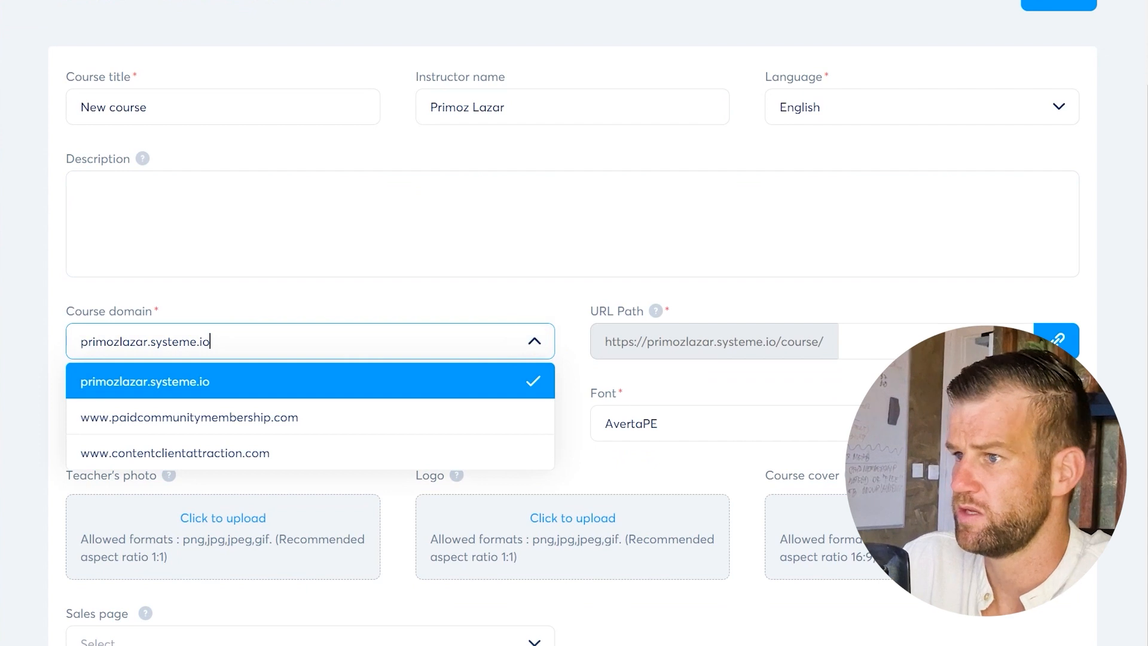
pyautogui.click(201, 423)
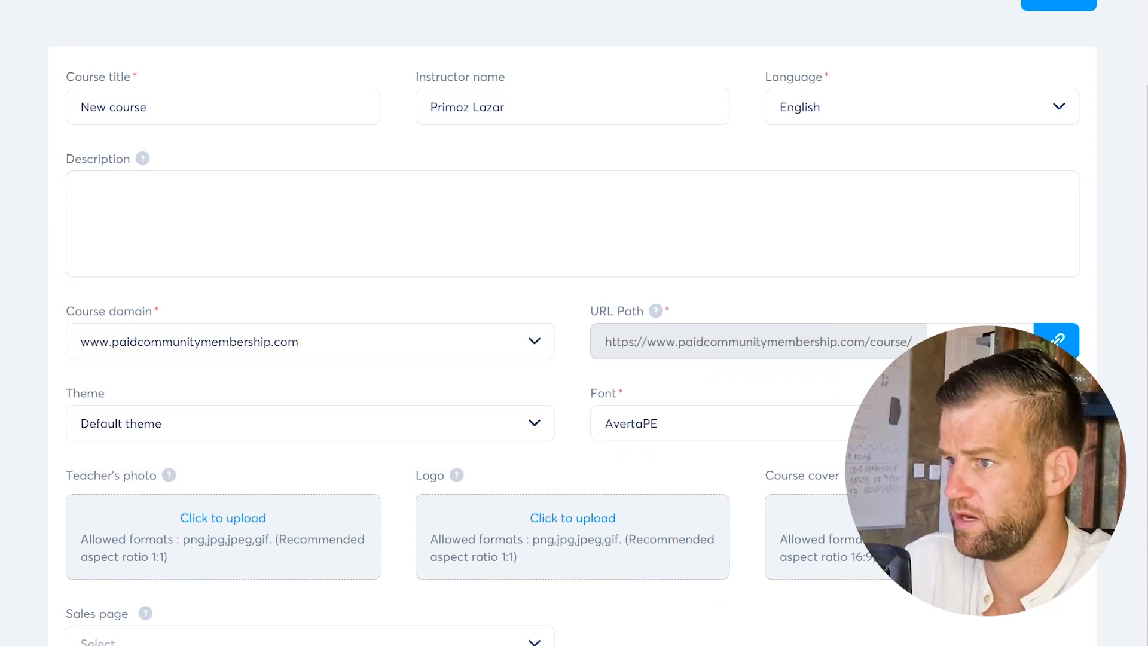
pyautogui.scroll(-2, 573, 347)
pyautogui.click(531, 335)
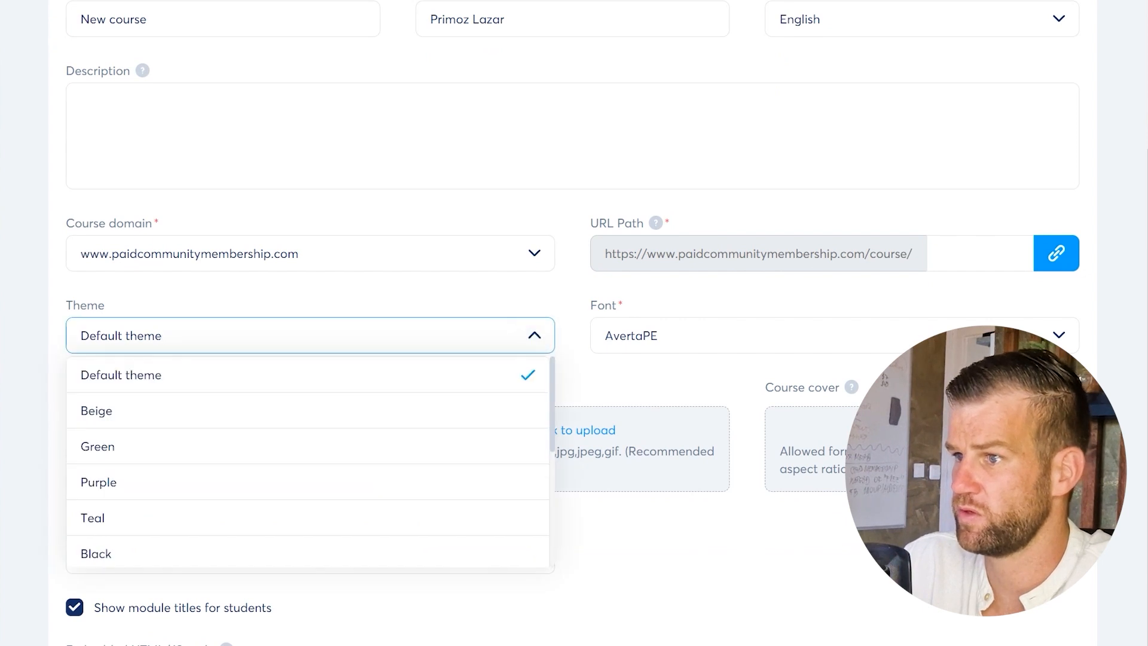
pyautogui.click(125, 410)
pyautogui.scroll(-3, 572, 323)
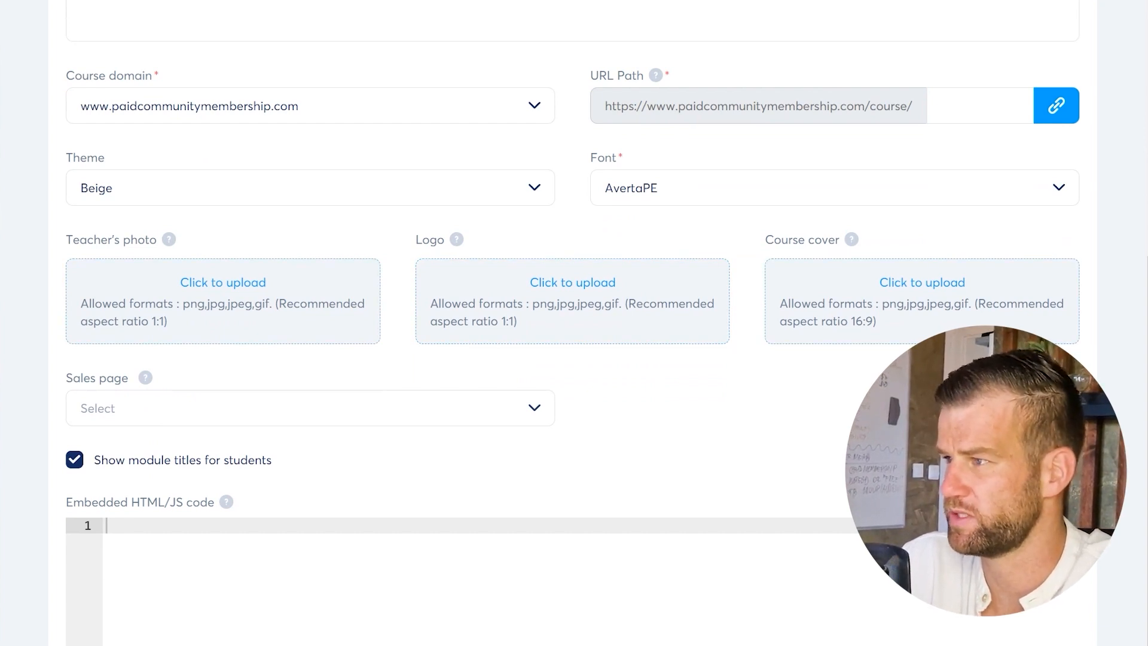
# - Set the new course's URL path to newcourse and save the course
pyautogui.scroll(5, 572, 323)
pyautogui.click(1058, 94)
pyautogui.click(966, 443)
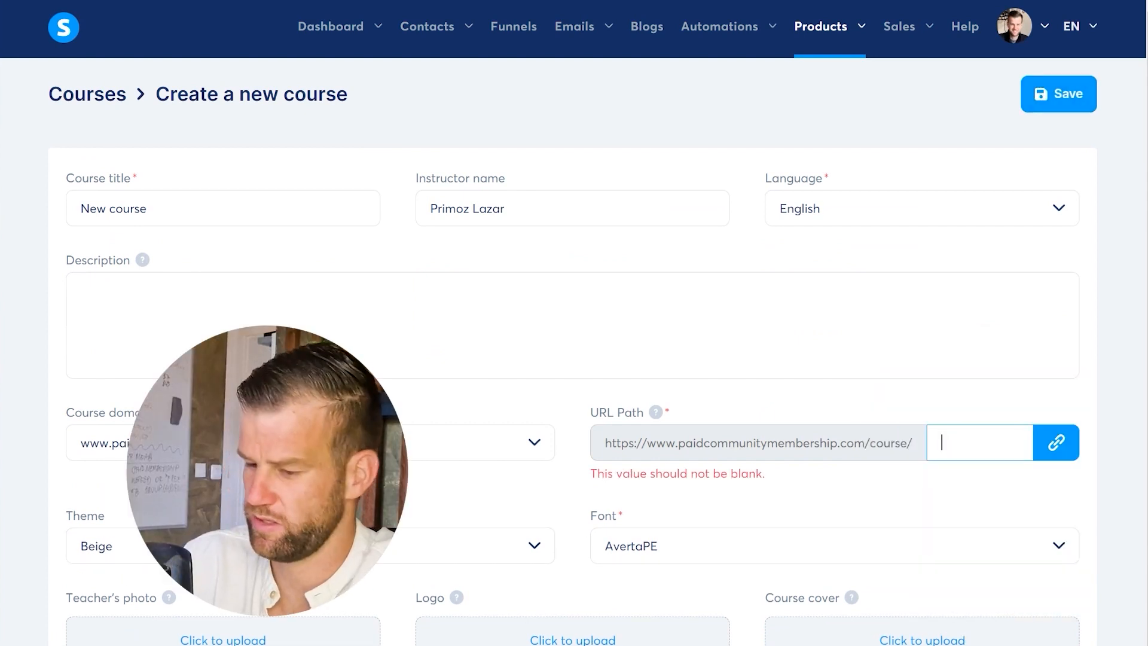
pyautogui.write('co')
pyautogui.press('BackSpace')
pyautogui.press('BackSpace')
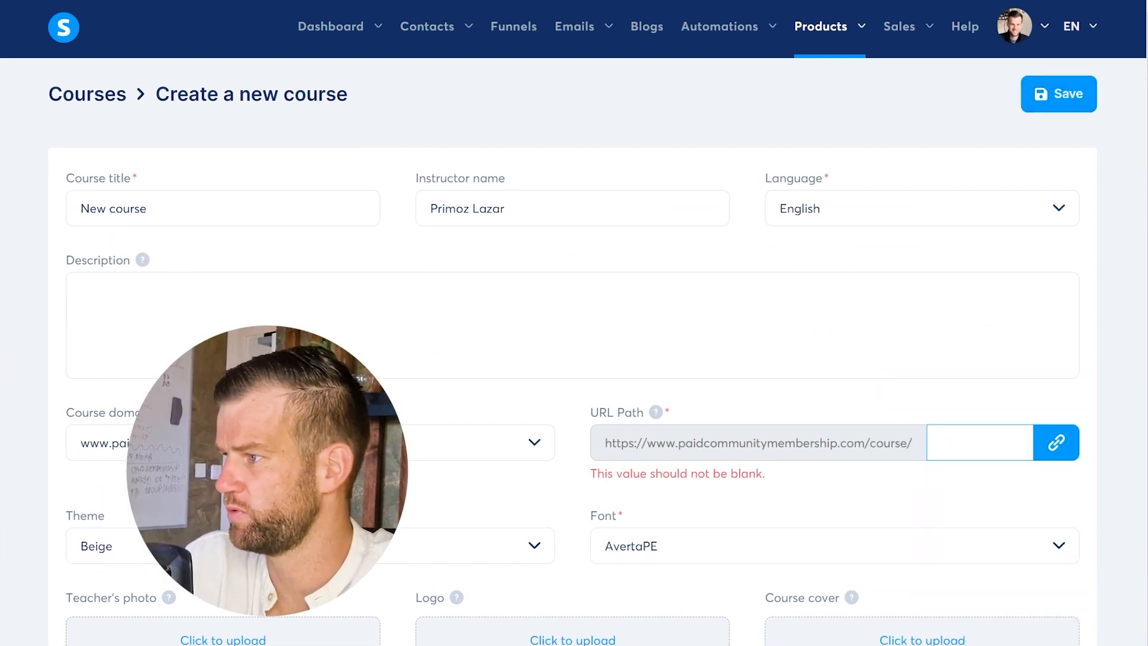
pyautogui.write('newcourse')
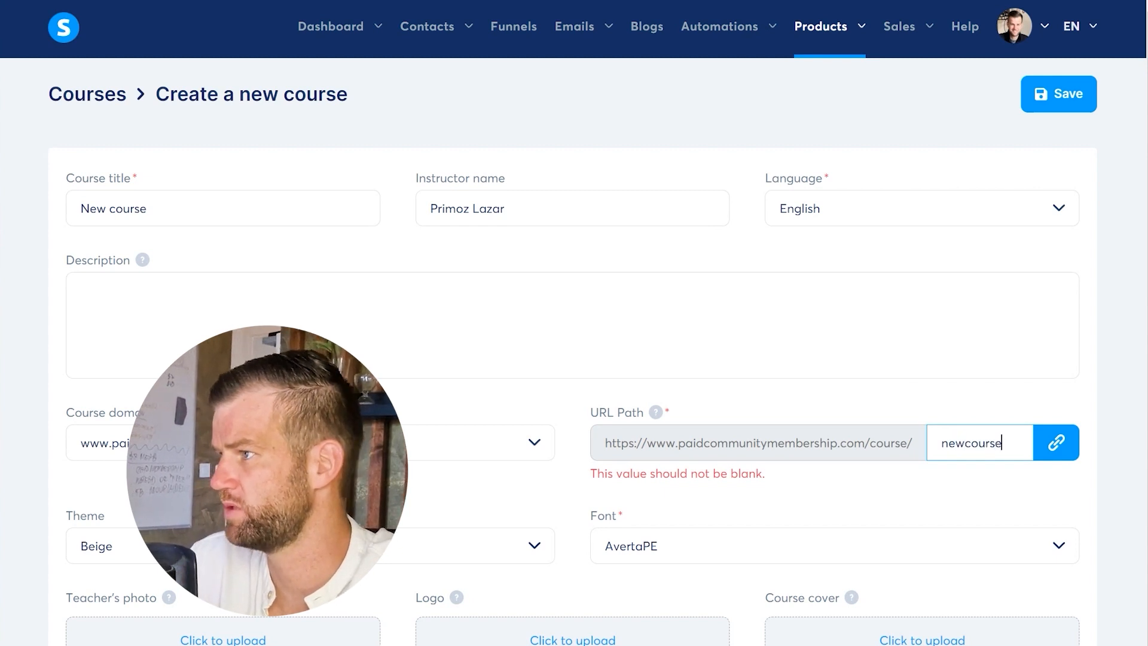
pyautogui.click(1058, 94)
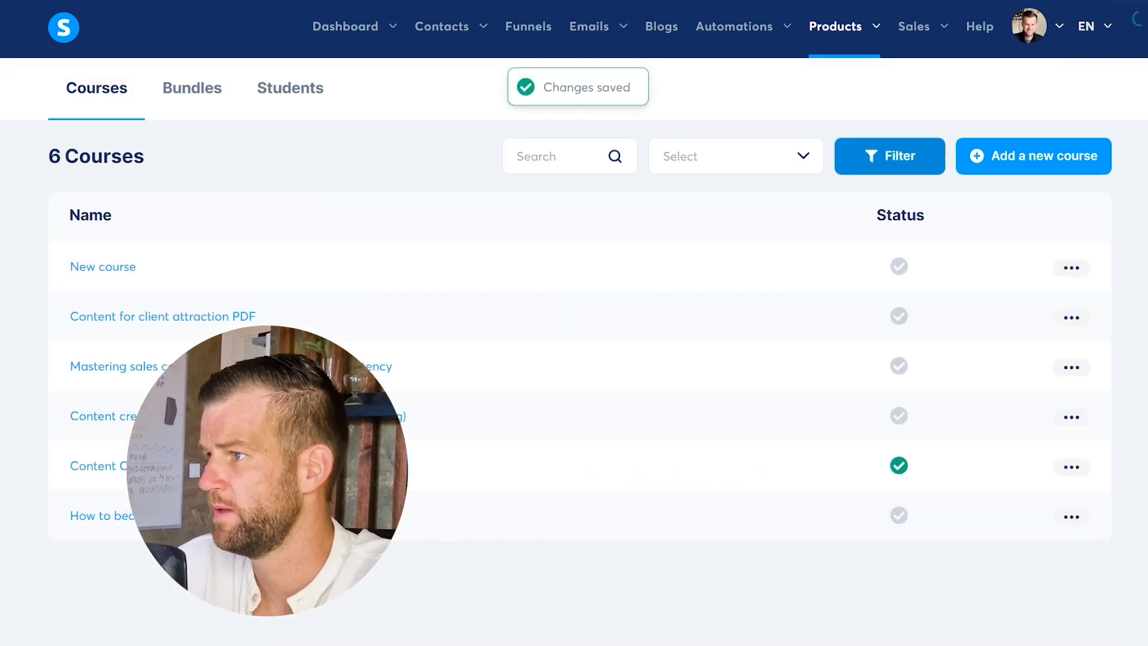
# - Open the course "New course" and create its first module, named "Introduction"
pyautogui.click(103, 267)
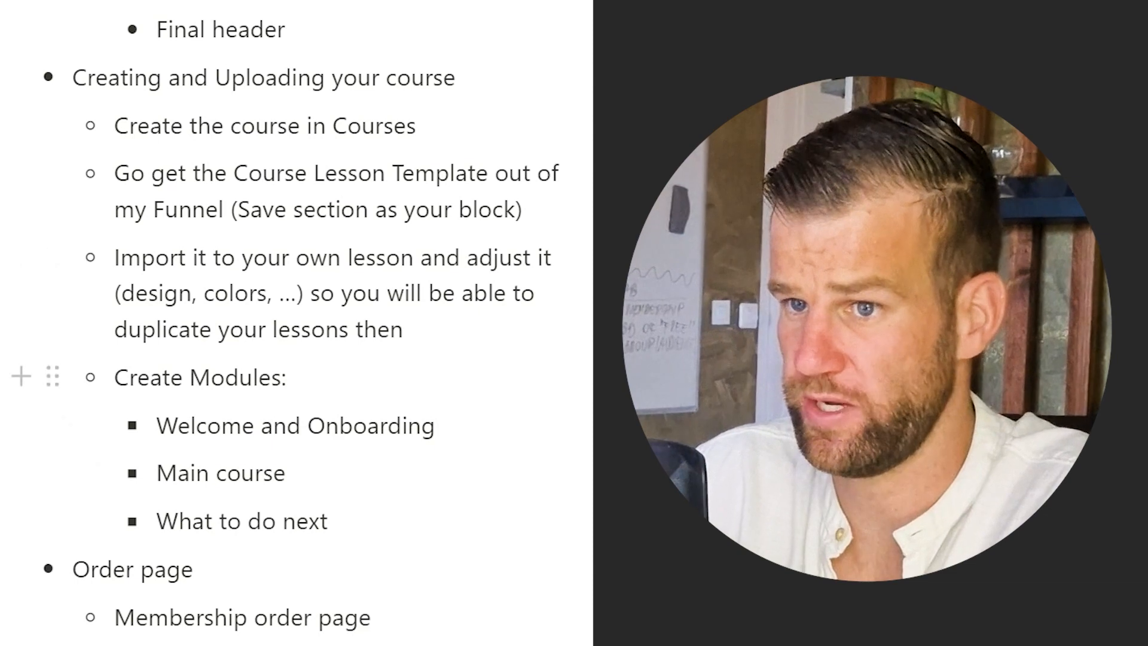
pyautogui.click(60, 378)
pyautogui.moveTo(57, 378); pyautogui.dragTo(59, 149)
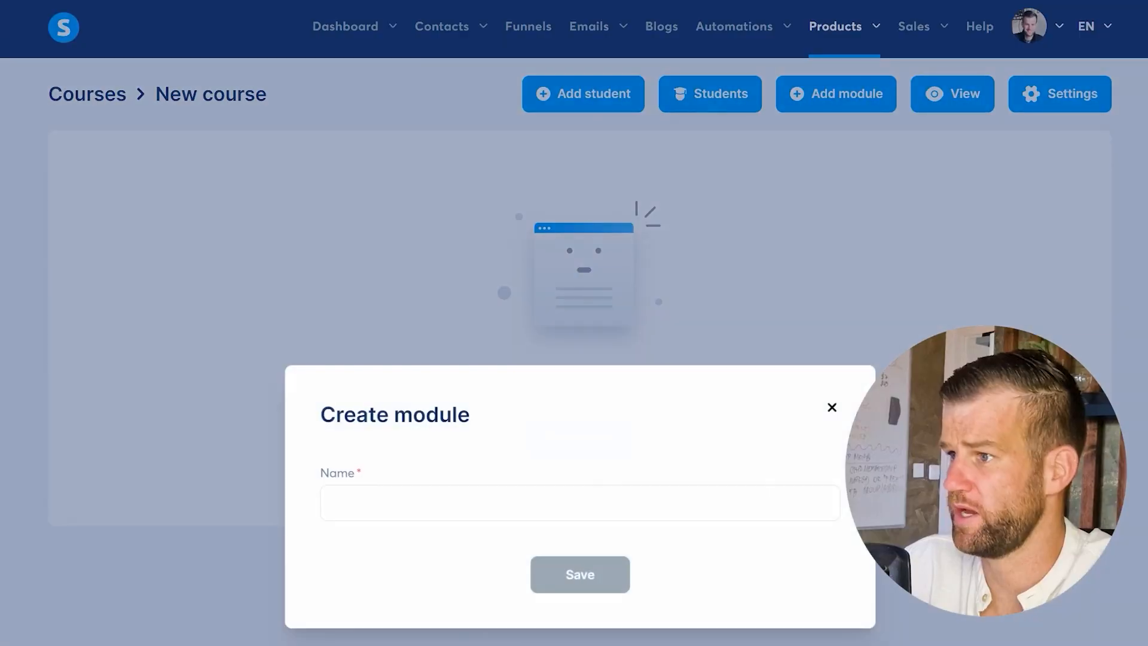
pyautogui.click(405, 504)
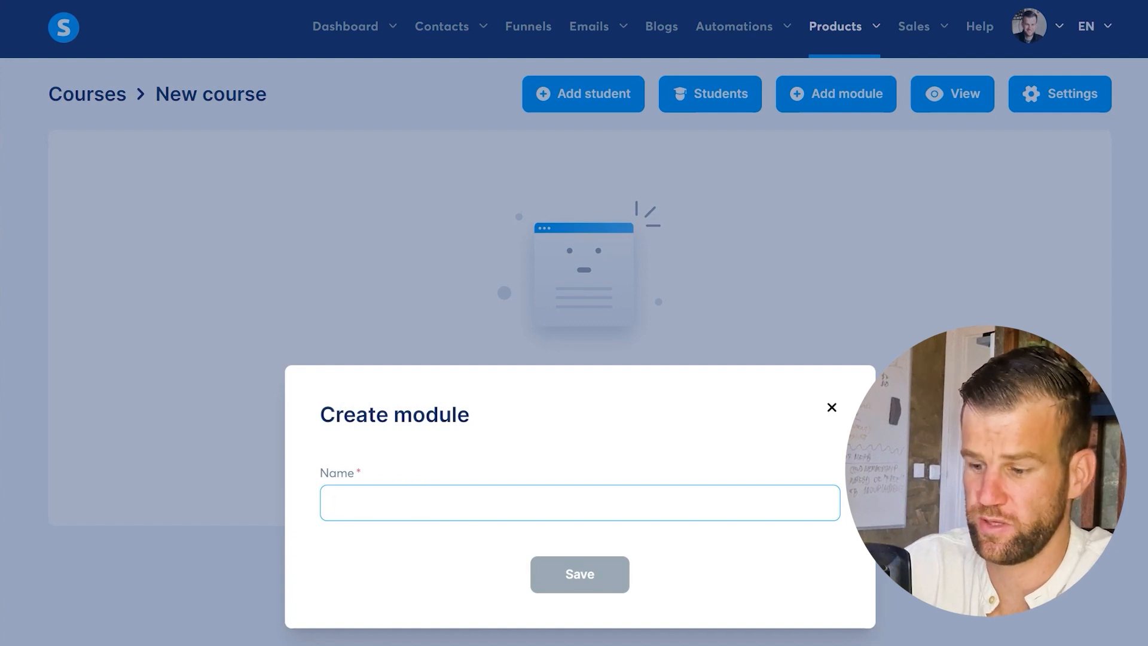
pyautogui.write('Introduction')
pyautogui.click(578, 575)
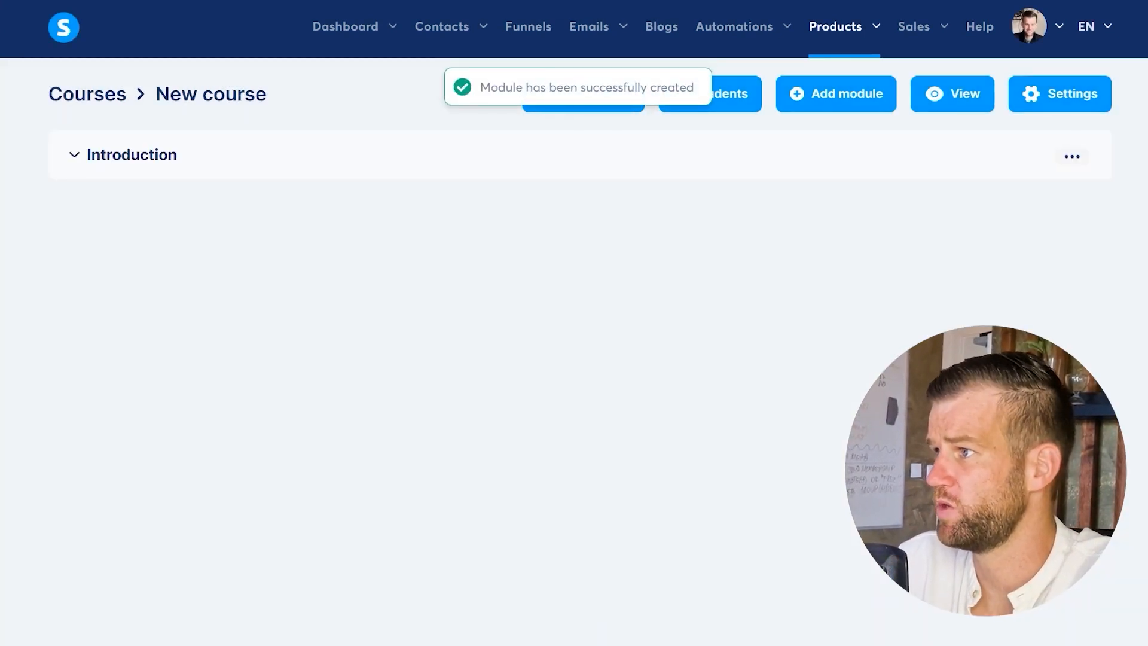
# - Add a second module named "Main course" to the course
pyautogui.click(836, 93)
pyautogui.click(422, 497)
pyautogui.write('Mai')
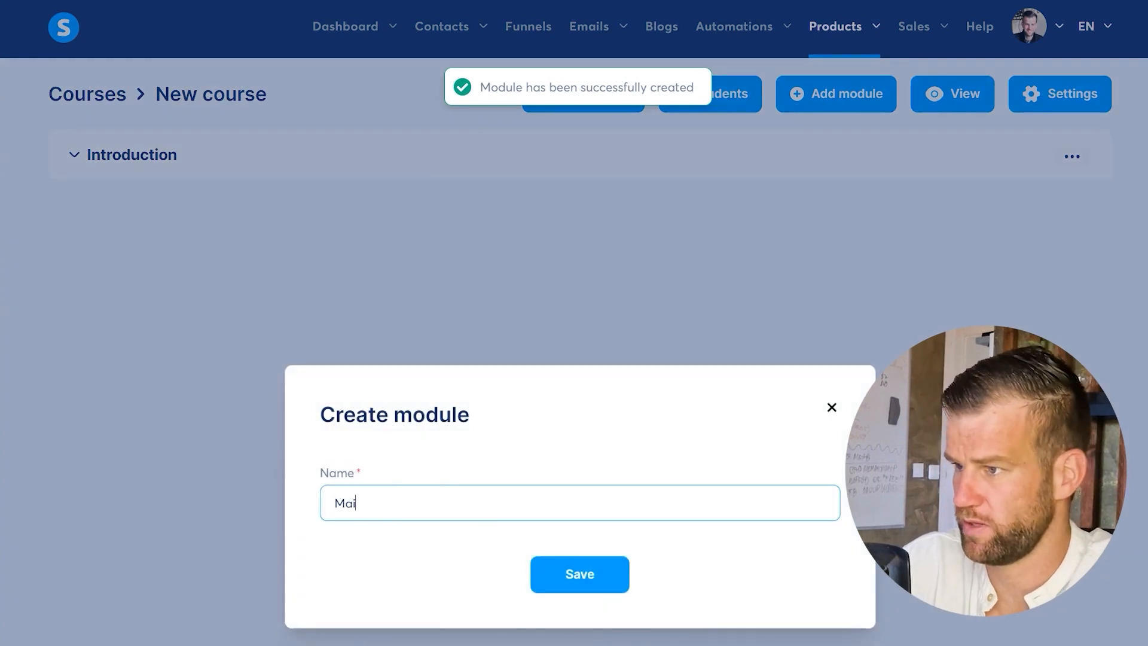
pyautogui.write('n course')
pyautogui.click(606, 564)
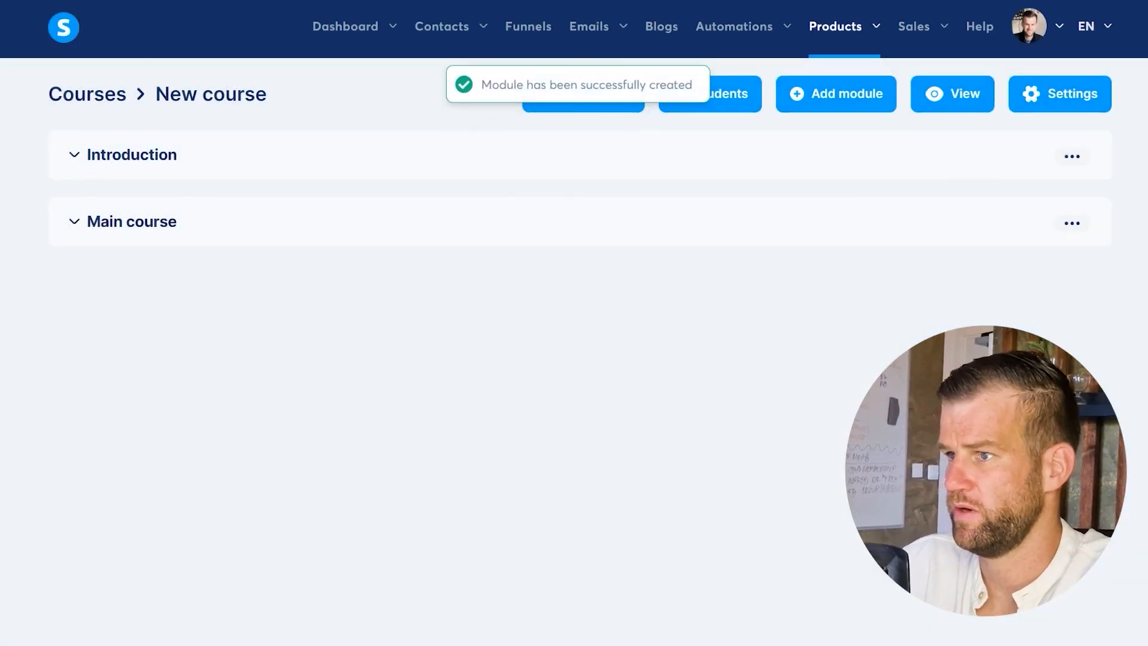
# - Add a third module named "What to do next" to the course
pyautogui.click(836, 94)
pyautogui.click(402, 499)
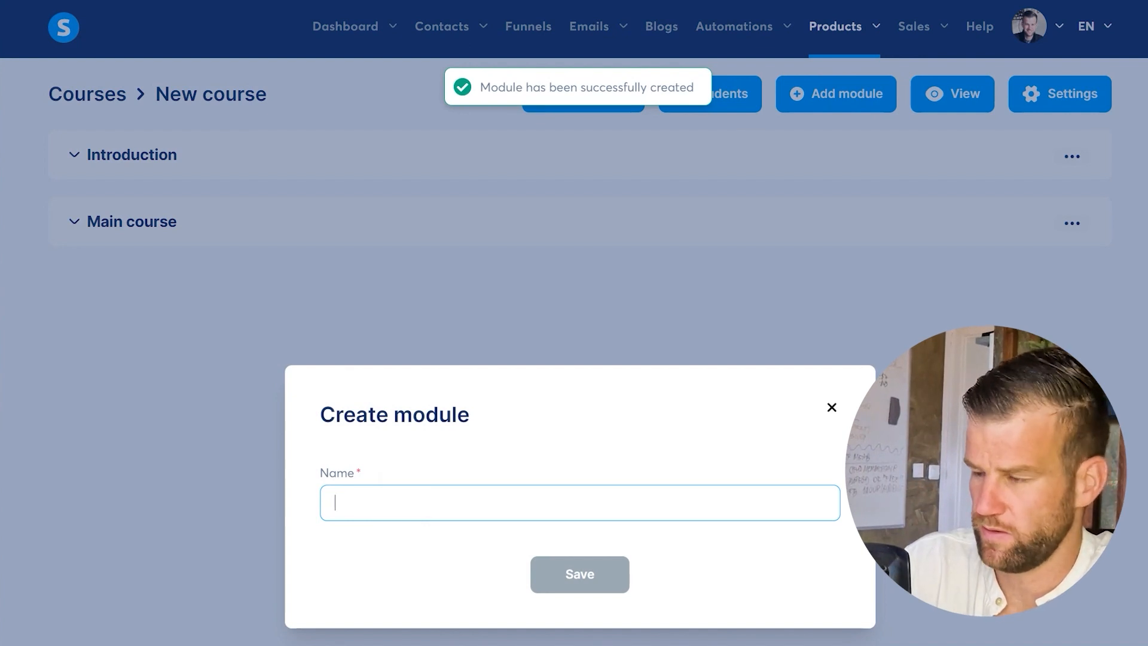
pyautogui.write('What to do next')
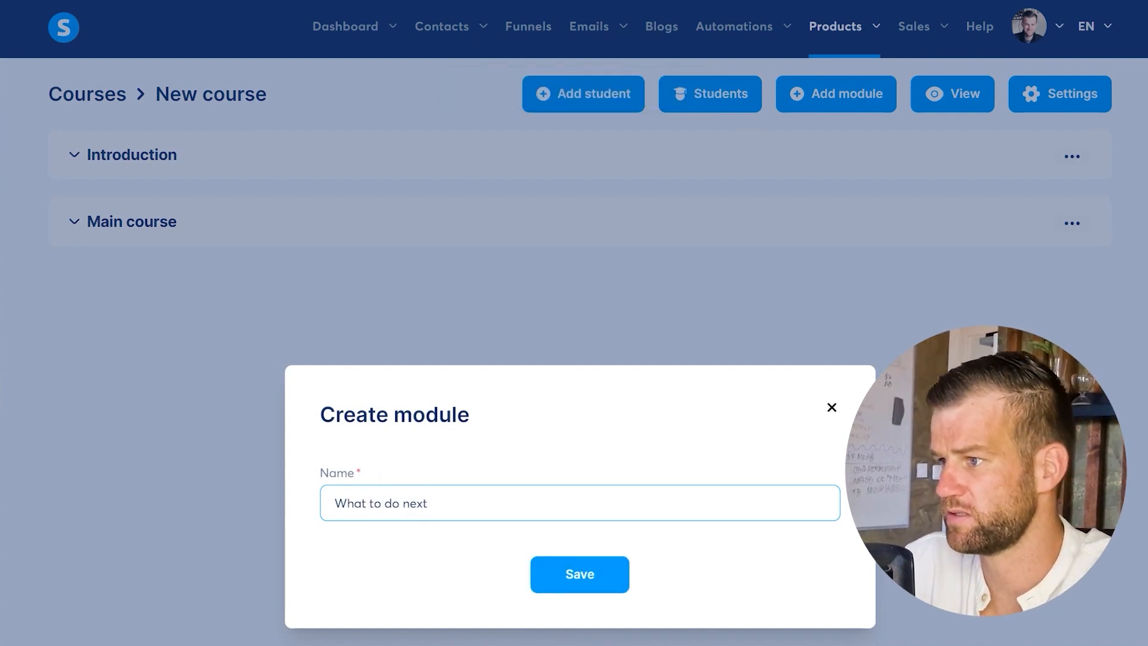
pyautogui.click(573, 572)
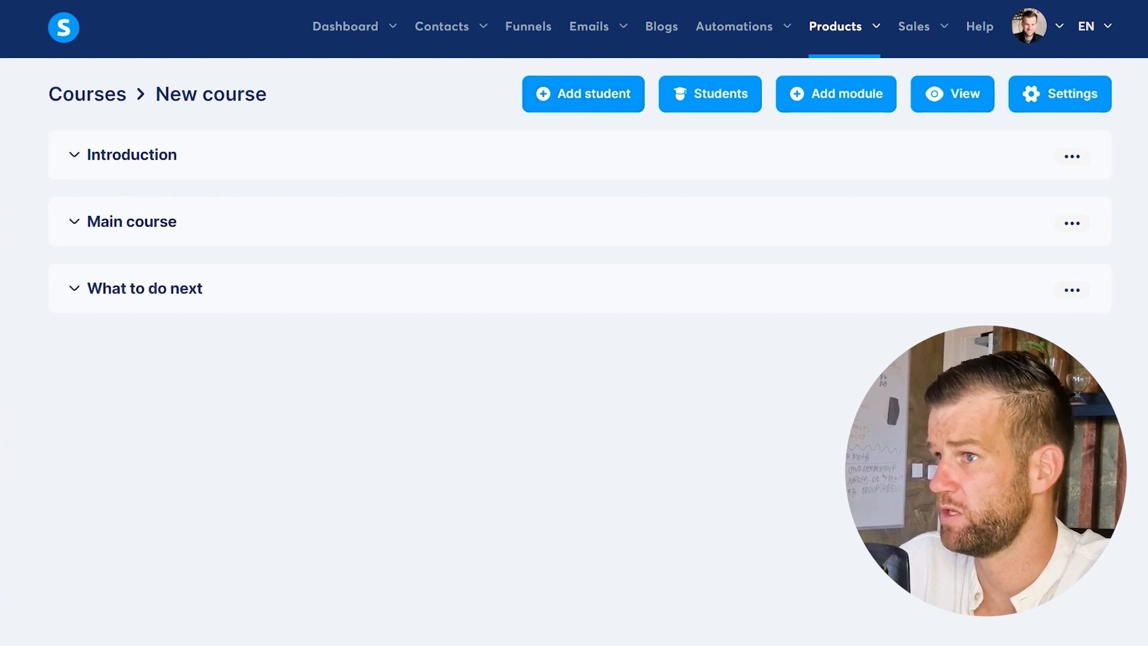
# - Create a lecture named "Lesson 1" in the Introduction module, using the "How I Become a Millionaire?" template
pyautogui.click(118, 151)
pyautogui.click(140, 157)
pyautogui.click(132, 147)
pyautogui.click(594, 215)
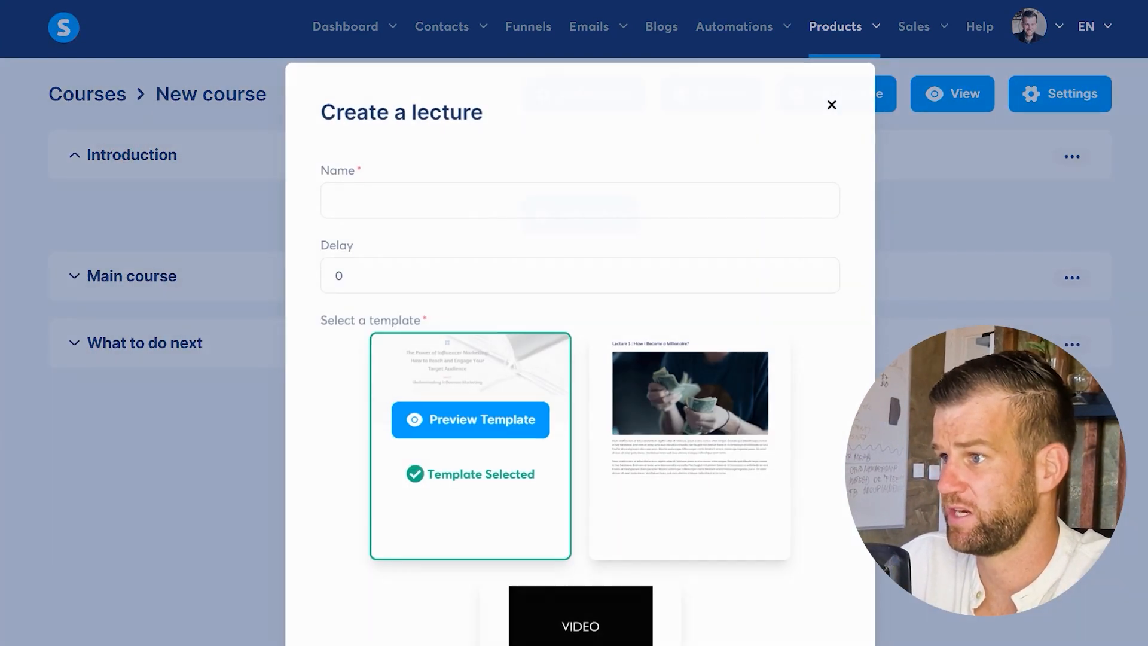
pyautogui.click(406, 190)
pyautogui.write('Lesson 1')
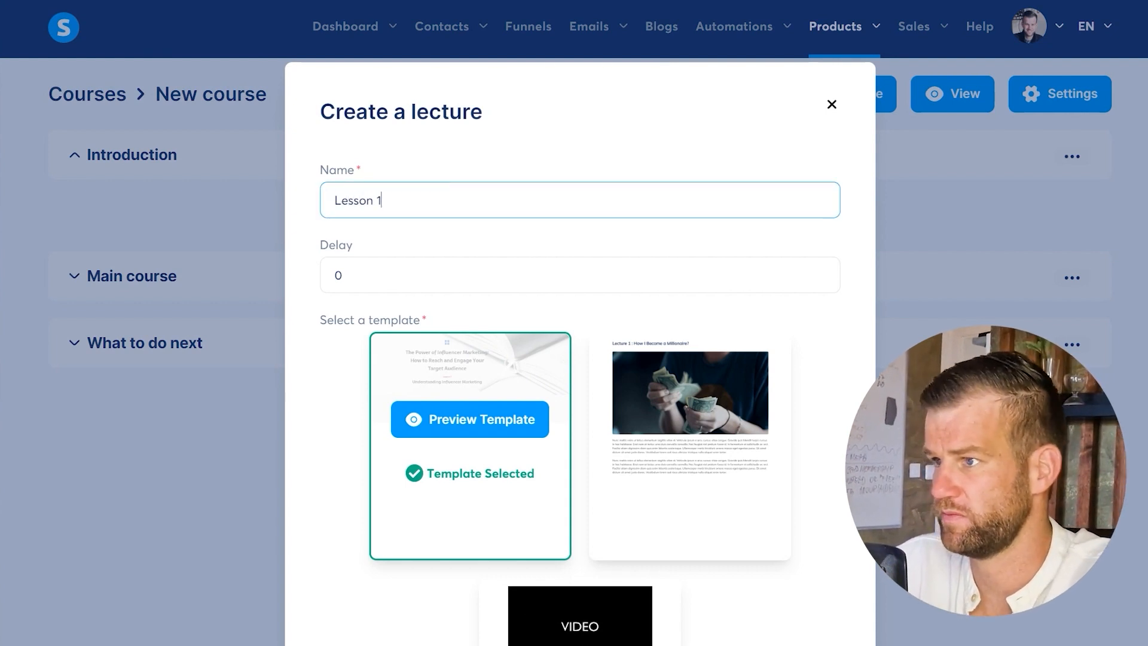
pyautogui.tripleClick(411, 198)
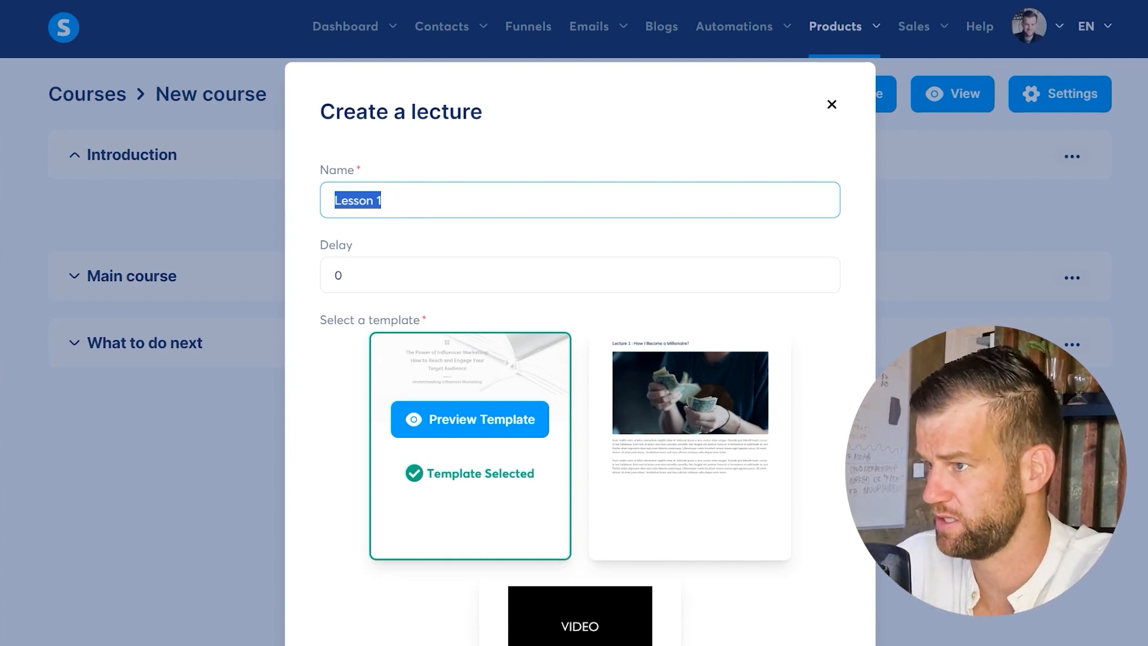
pyautogui.click(428, 201)
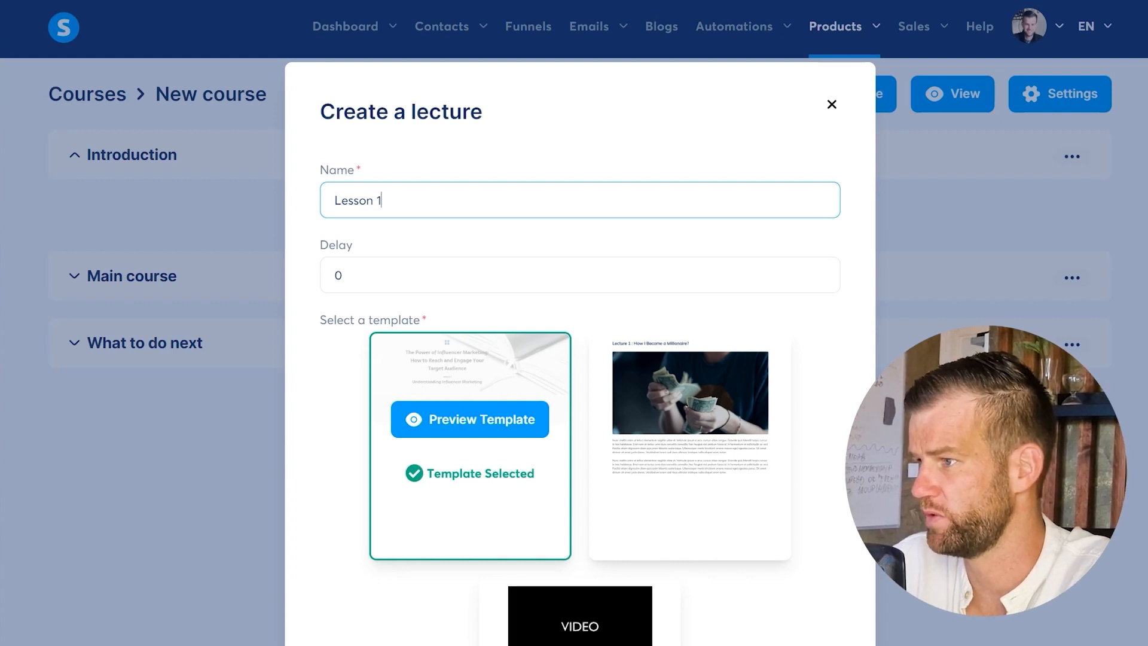
pyautogui.click(689, 472)
pyautogui.click(683, 474)
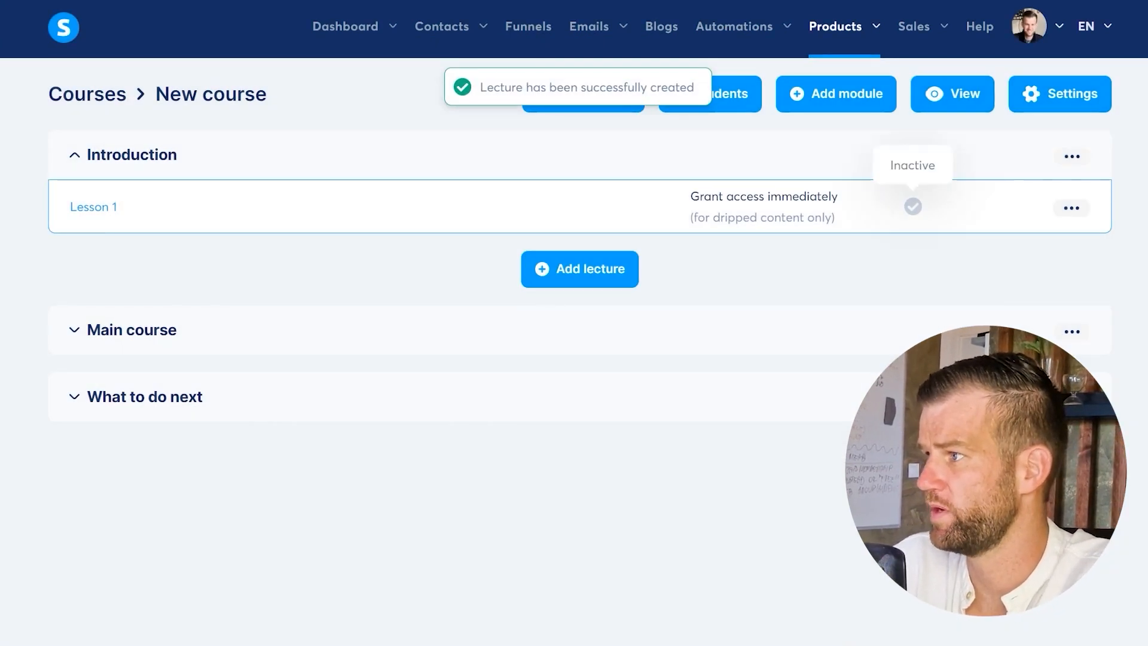
# - Activate the Lesson 1 lecture in the Introduction module
pyautogui.click(1071, 208)
pyautogui.click(889, 217)
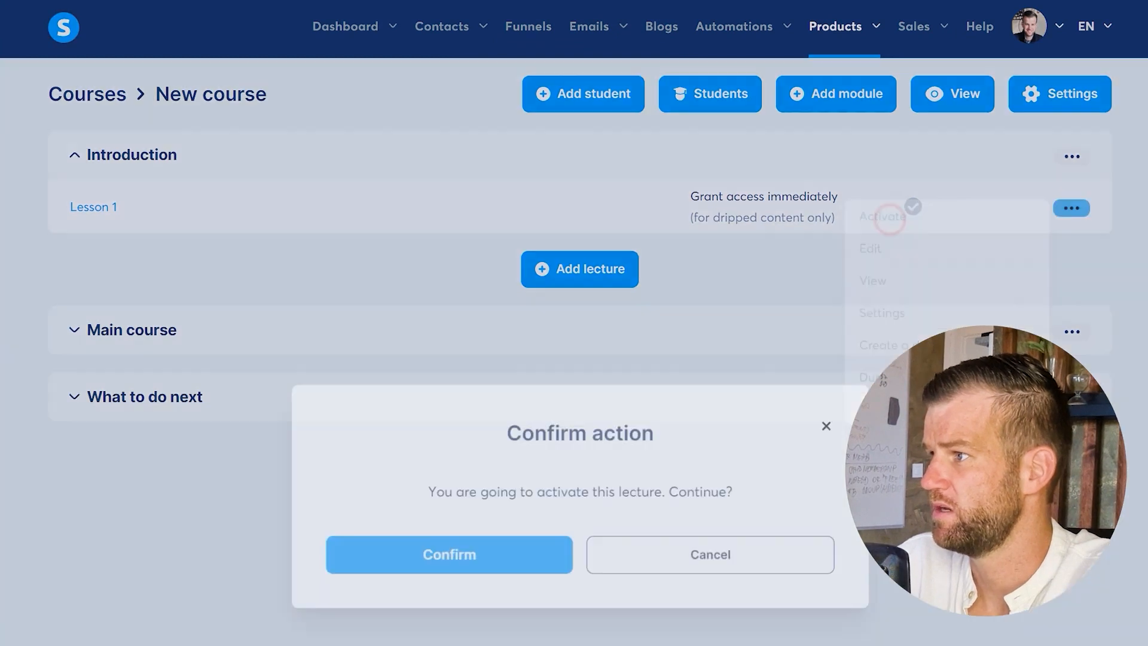
pyautogui.click(490, 554)
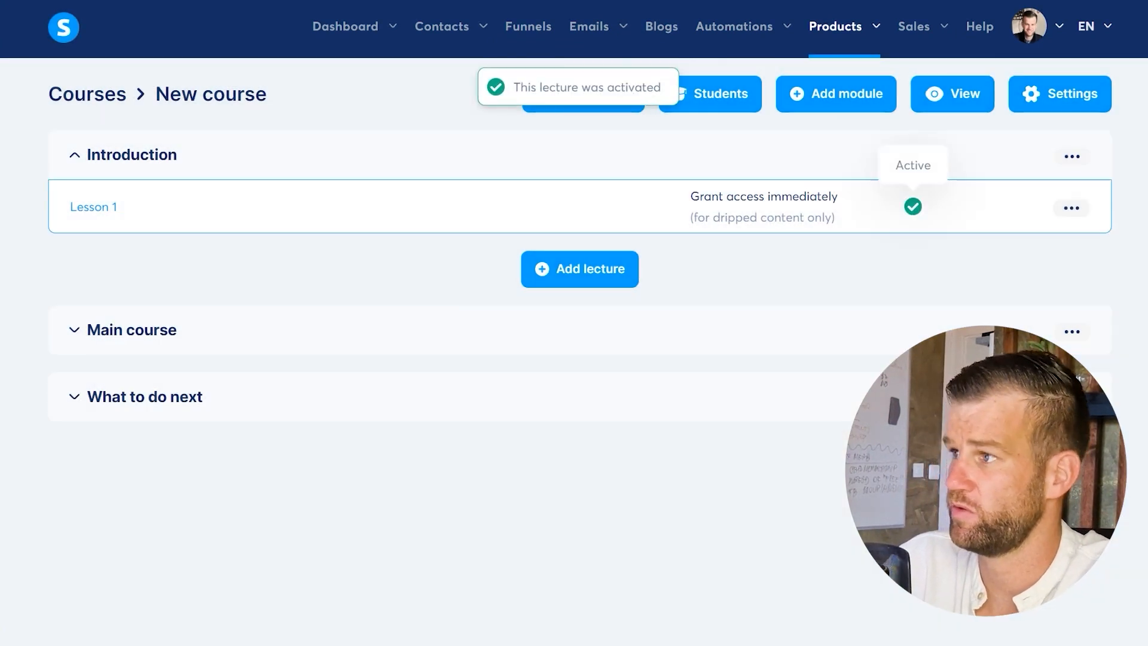
pyautogui.click(1071, 207)
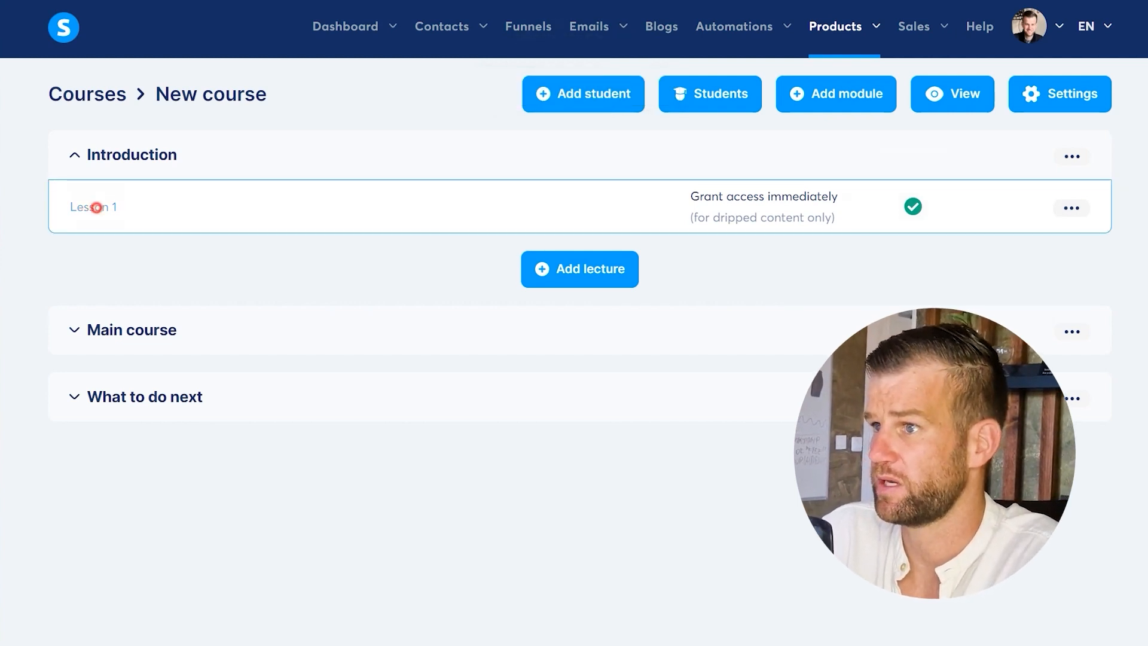
# - Open Lesson 1 in the page editor, delete the section holding all its template content and save the changes
pyautogui.click(93, 206)
pyautogui.scroll(-15, 733, 341)
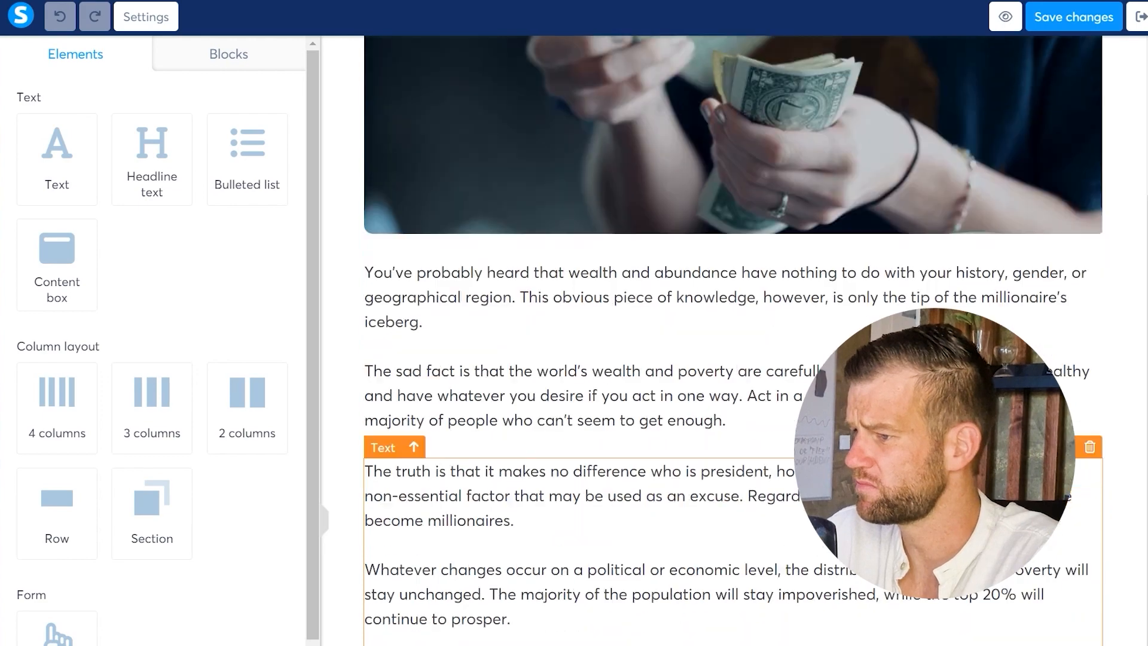
pyautogui.scroll(15, 544, 574)
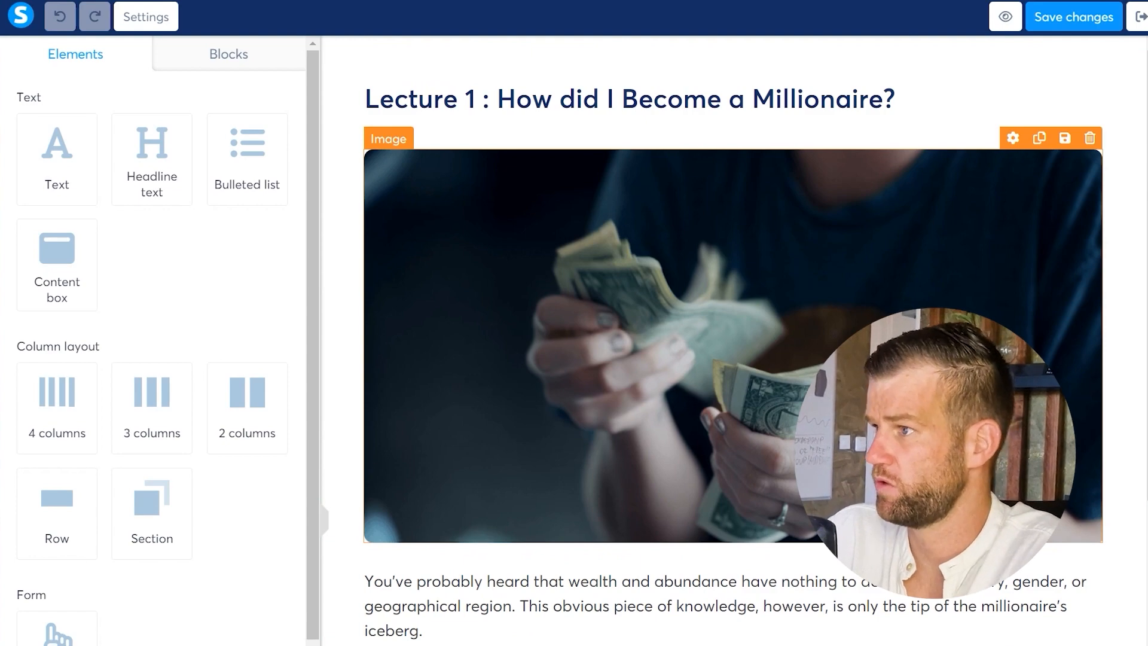
pyautogui.scroll(-15, 733, 341)
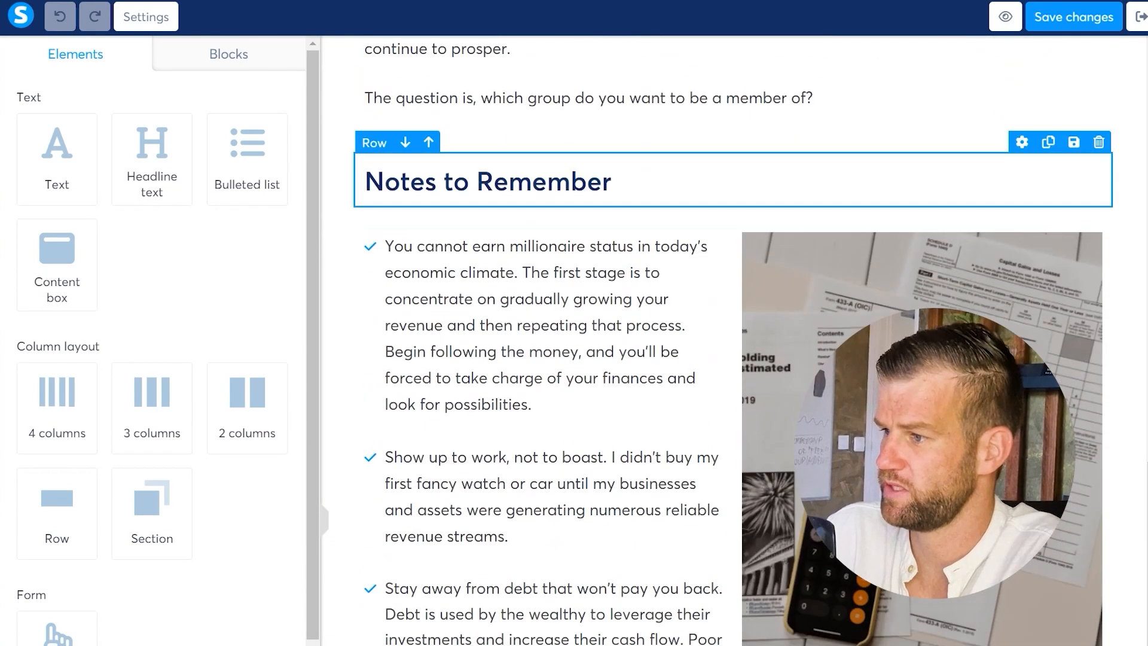
pyautogui.scroll(10, 733, 341)
pyautogui.scroll(5, 732, 478)
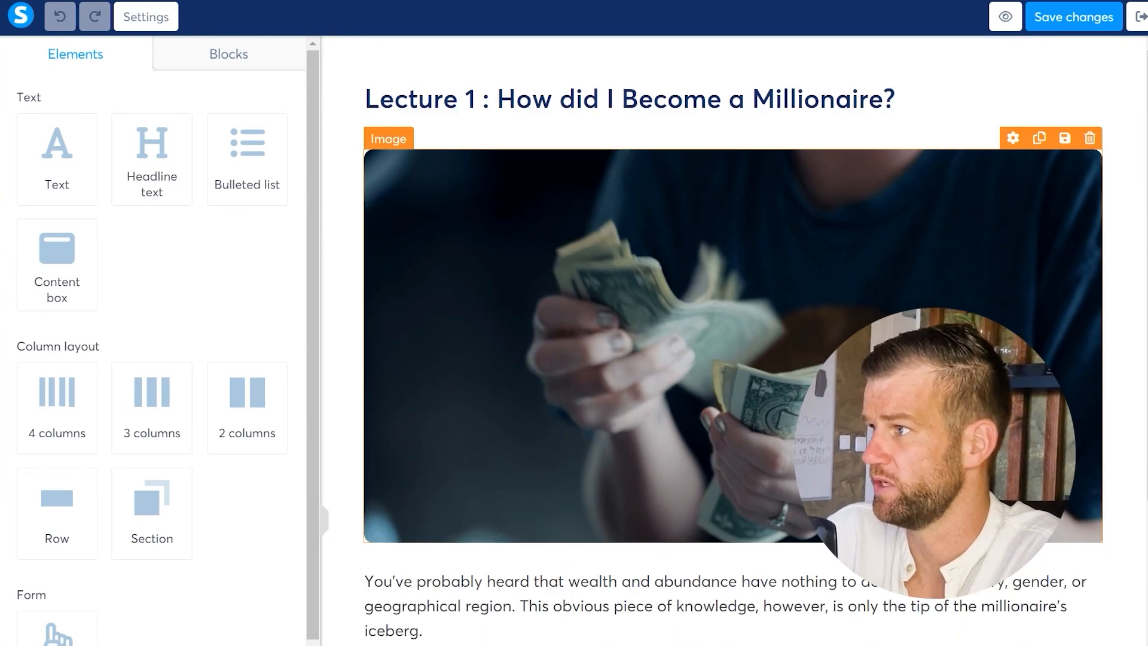
pyautogui.click(1134, 47)
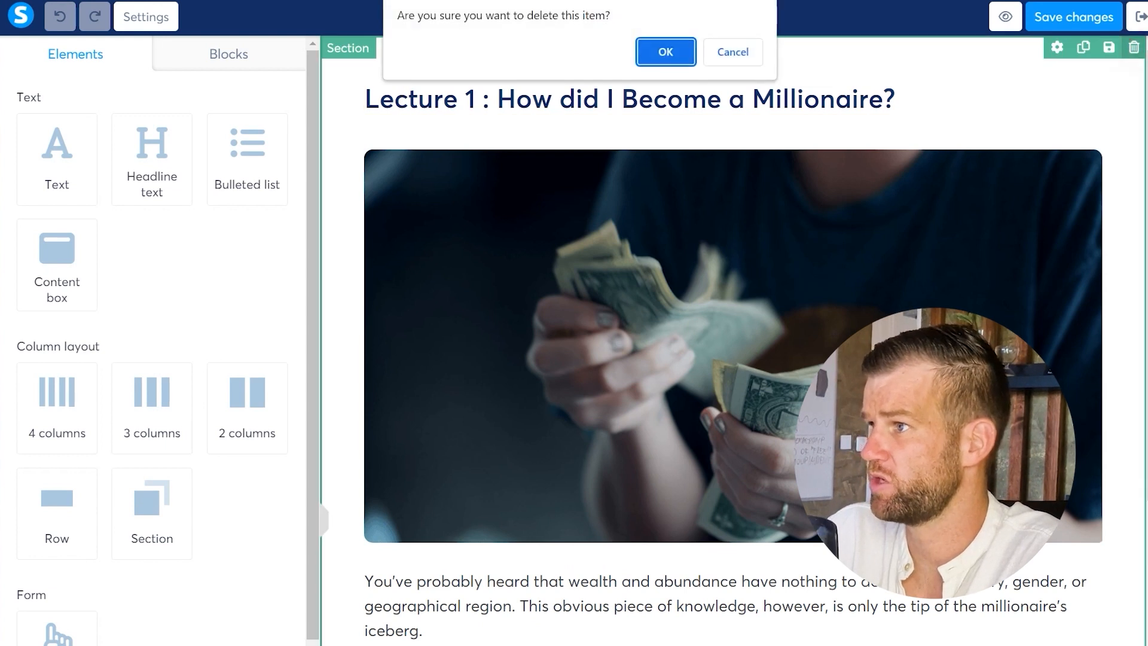
pyautogui.click(660, 46)
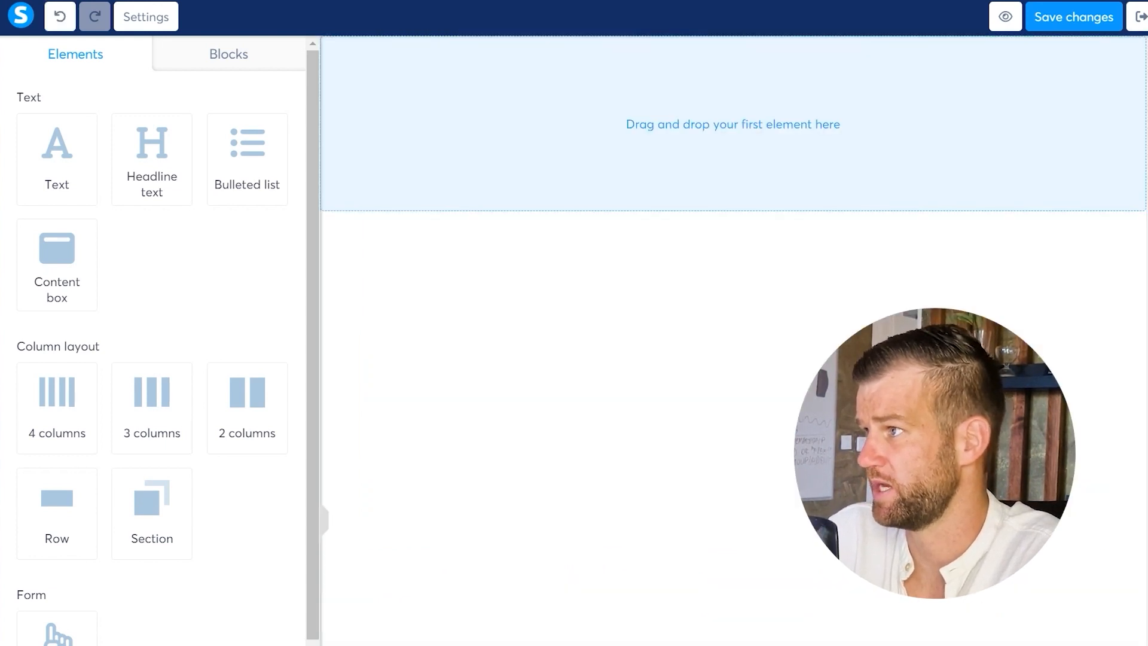
pyautogui.click(1074, 16)
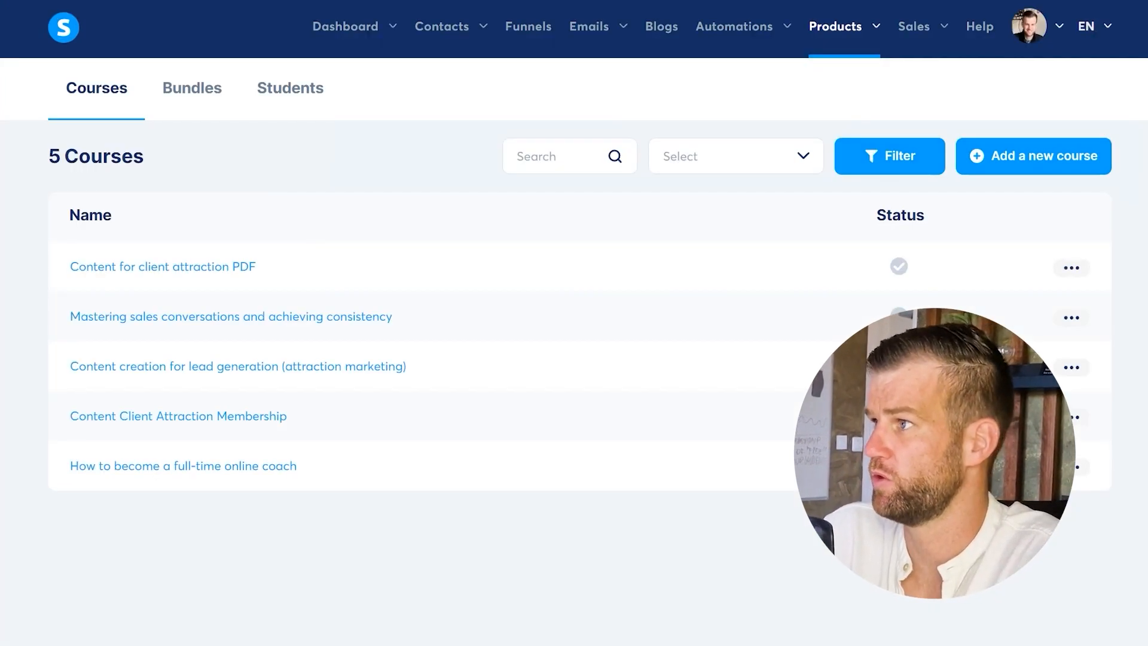
# - Open the "Course Lesson Template TRANSFER" page of the Paid Community Membership Funnel TEMPLATE for editing and review its lesson layout
pyautogui.click(528, 26)
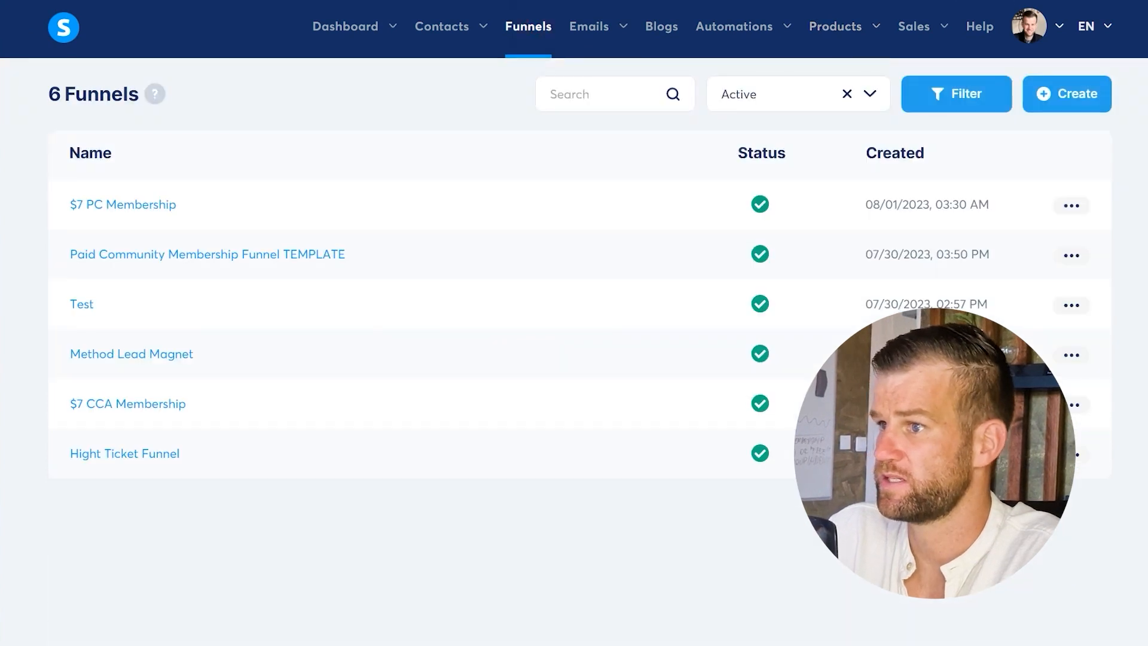
pyautogui.click(145, 250)
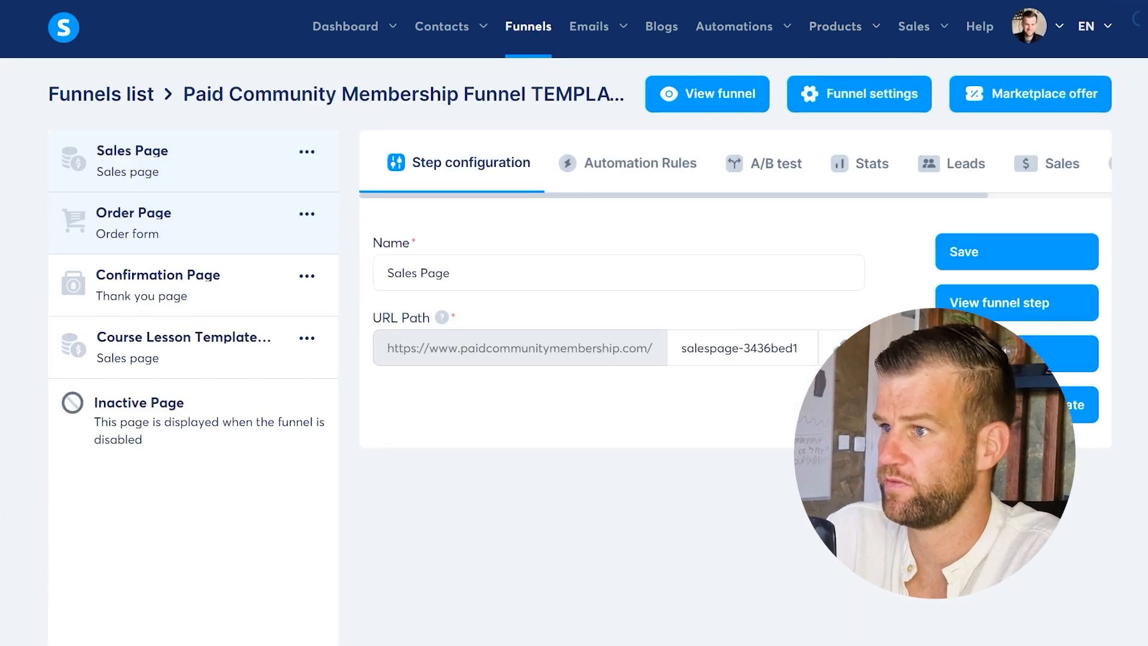
pyautogui.click(165, 349)
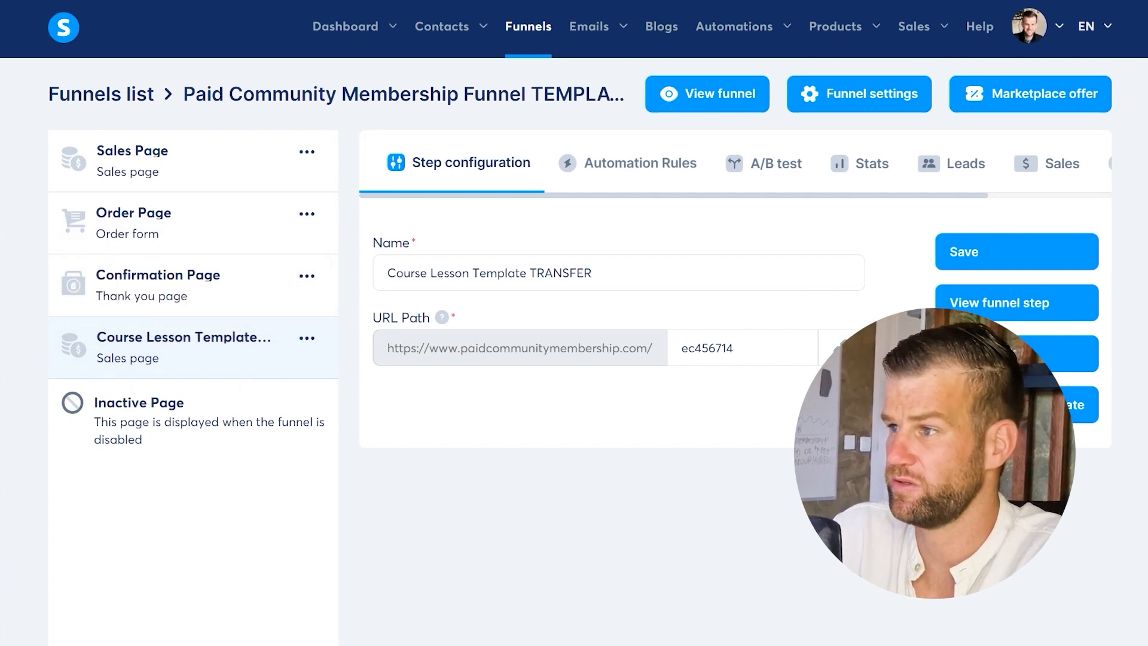
pyautogui.click(1017, 353)
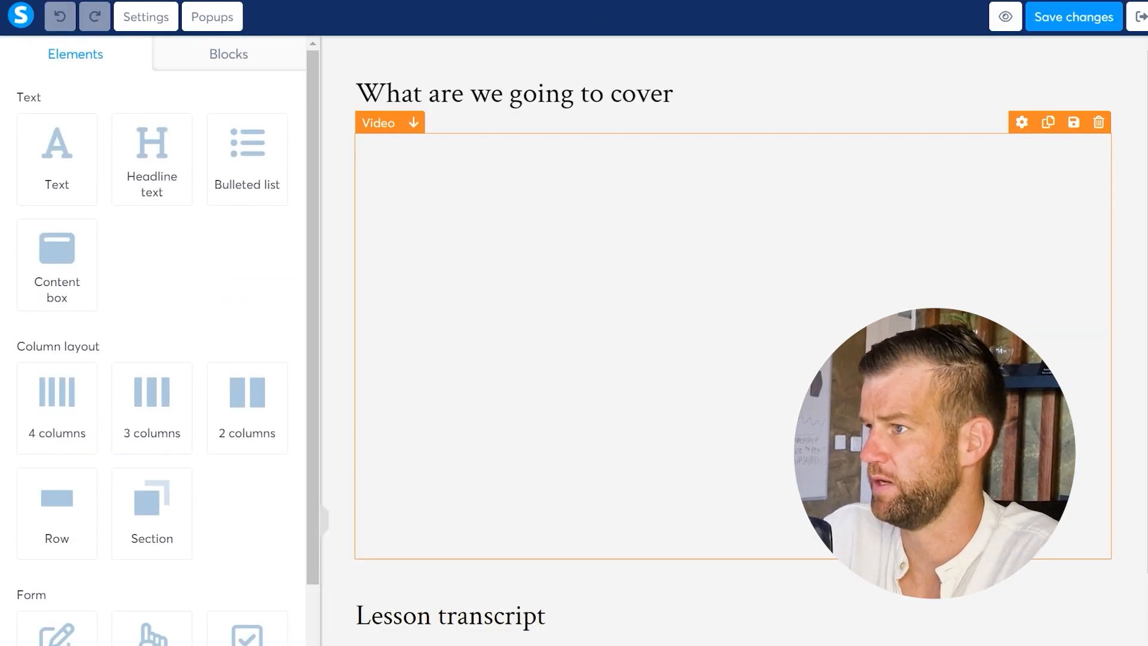
pyautogui.scroll(-10, 734, 340)
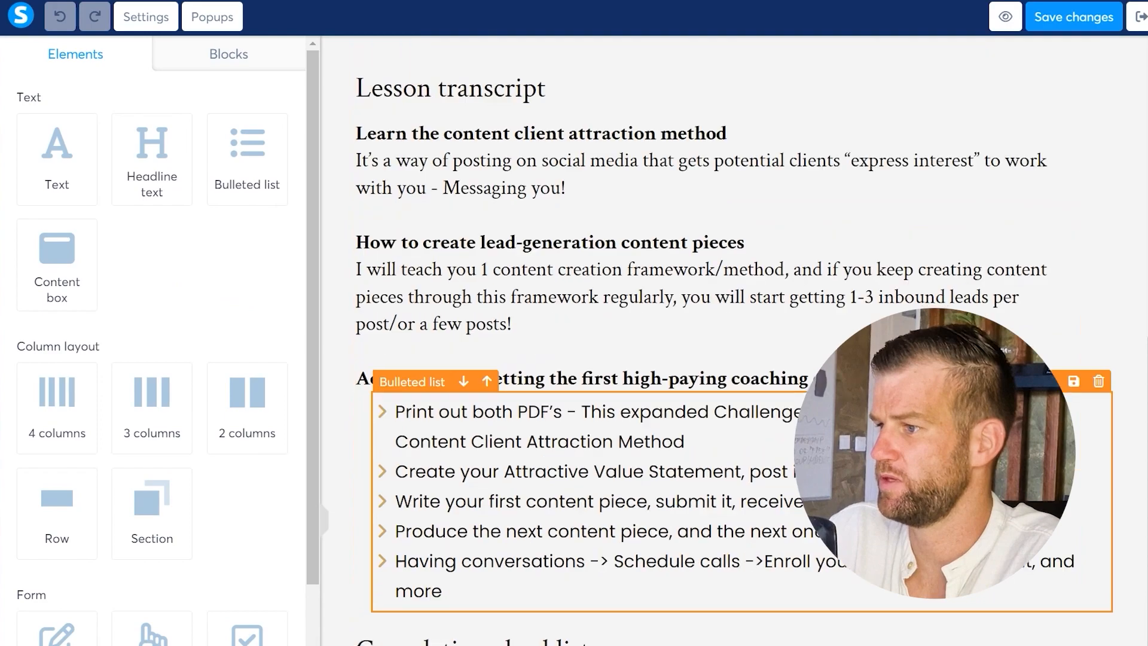
pyautogui.scroll(10, 734, 341)
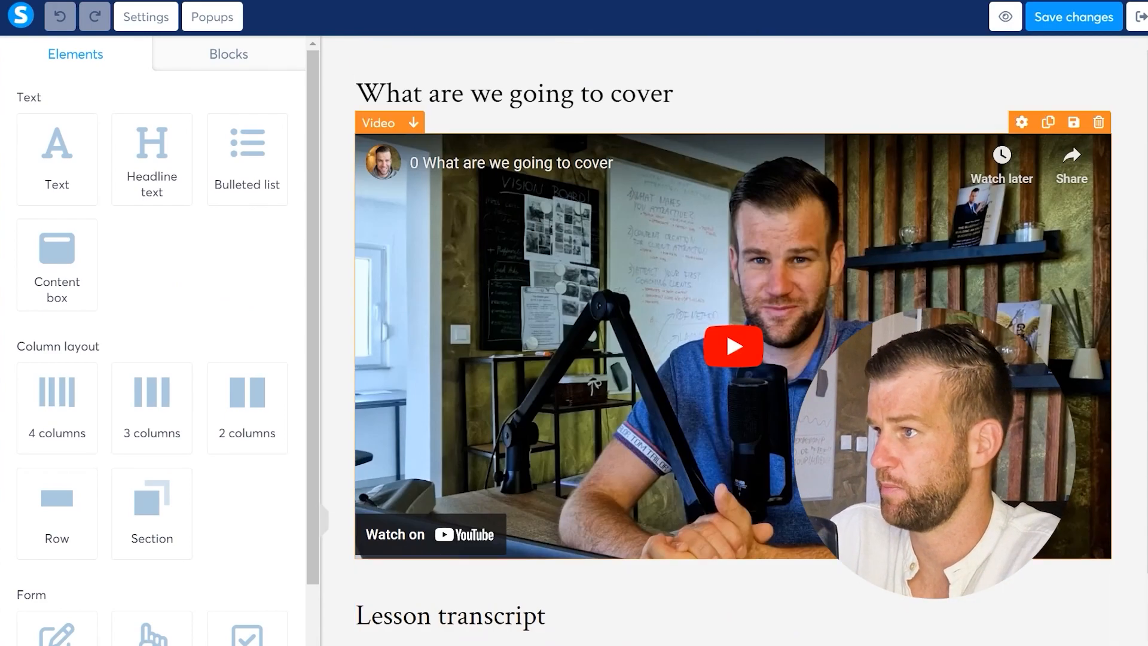
pyautogui.scroll(-10, 734, 341)
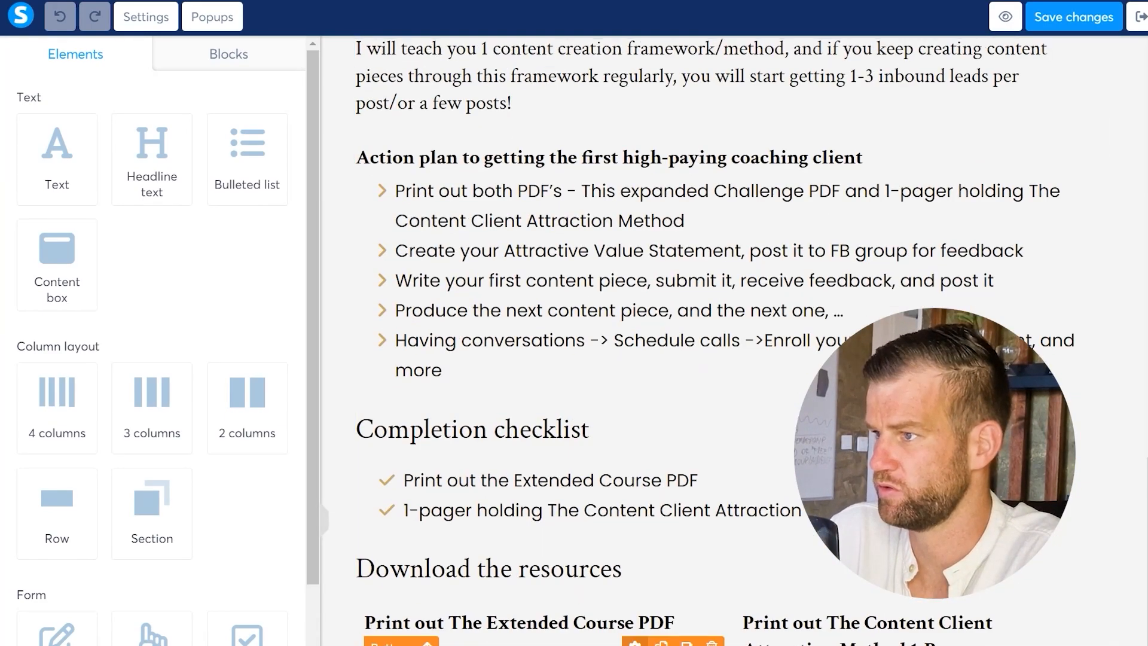
# - Save the whole lesson section of the template page as a reusable, non-master block titled "Lesson design template"
pyautogui.scroll(10, 734, 340)
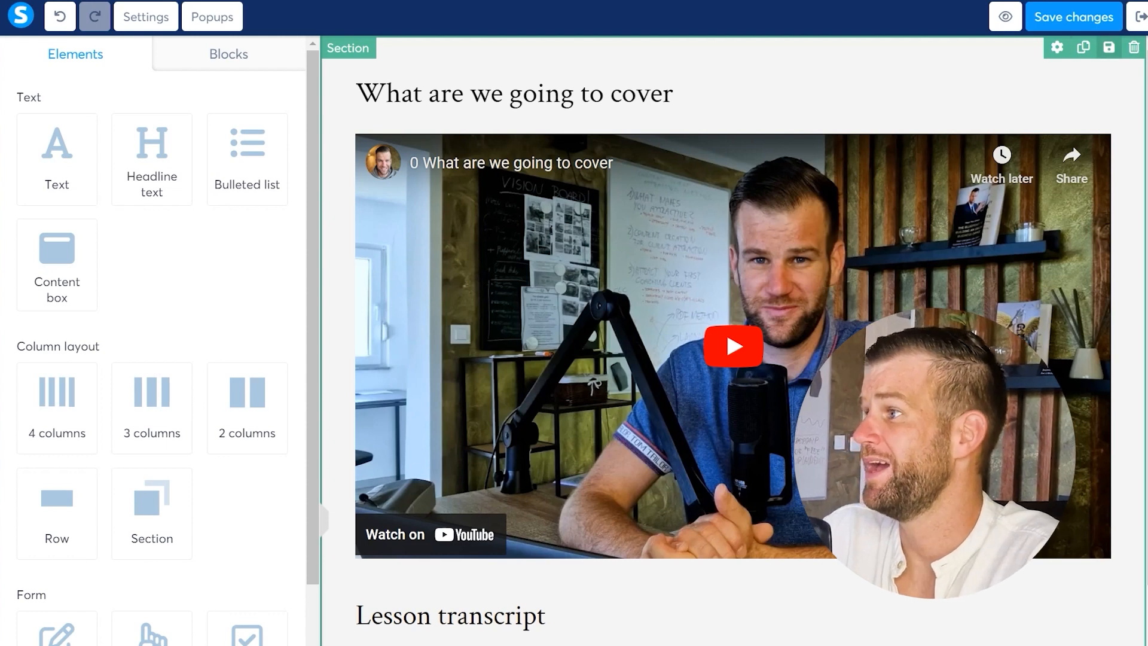
pyautogui.click(1109, 47)
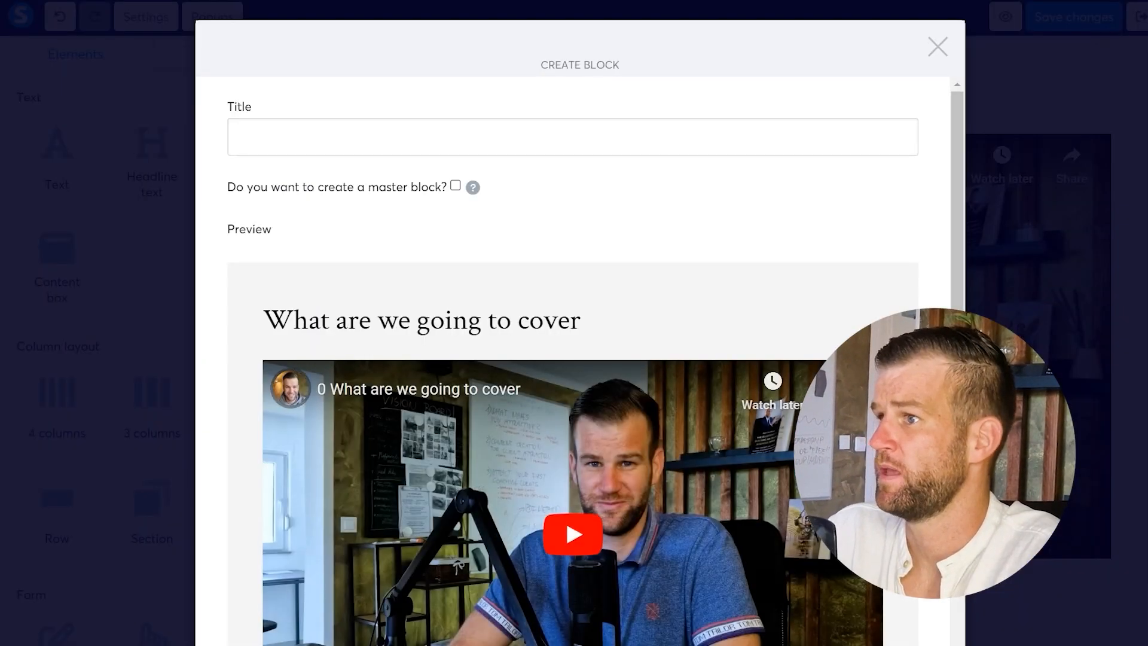
pyautogui.click(311, 152)
pyautogui.write('Lesson ')
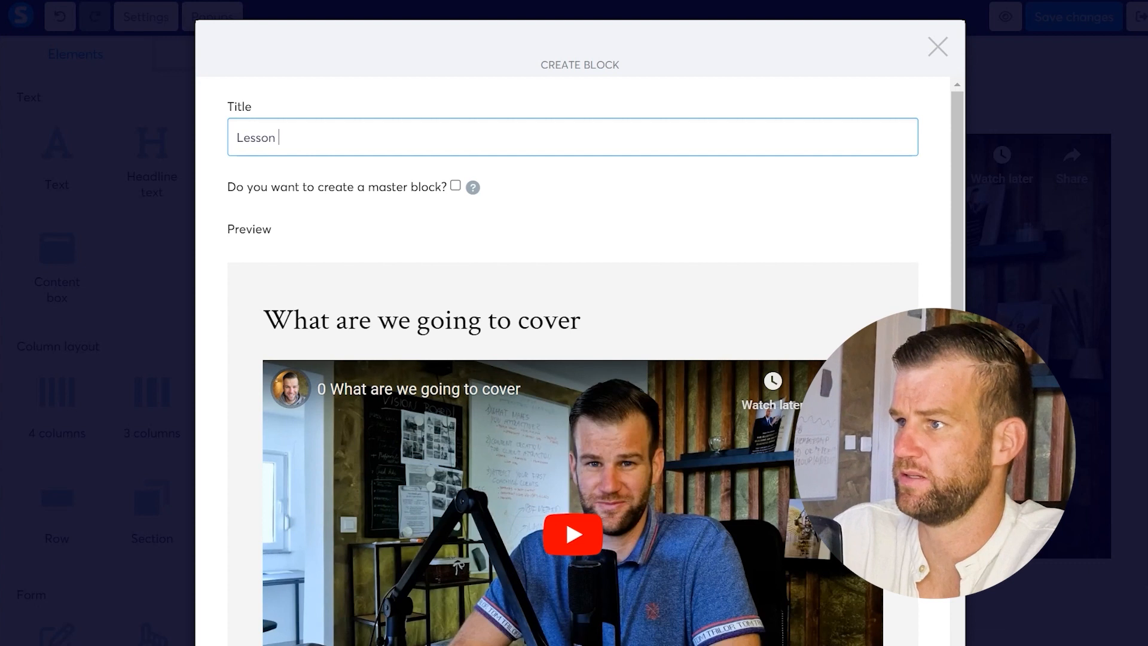
pyautogui.write('design template')
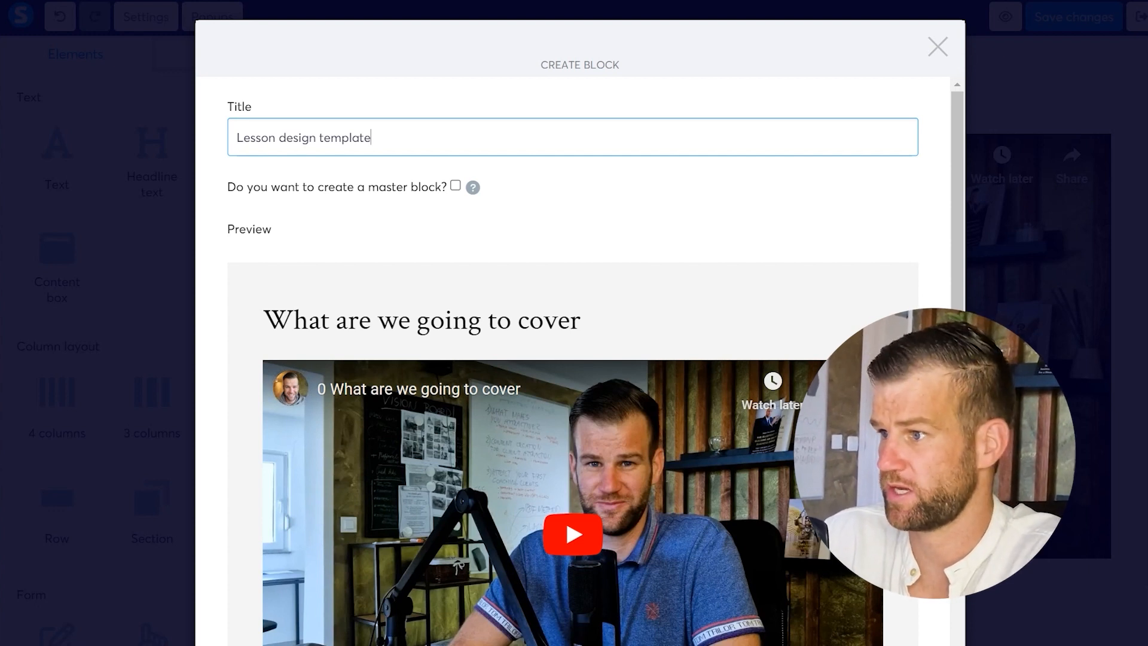
pyautogui.click(957, 382)
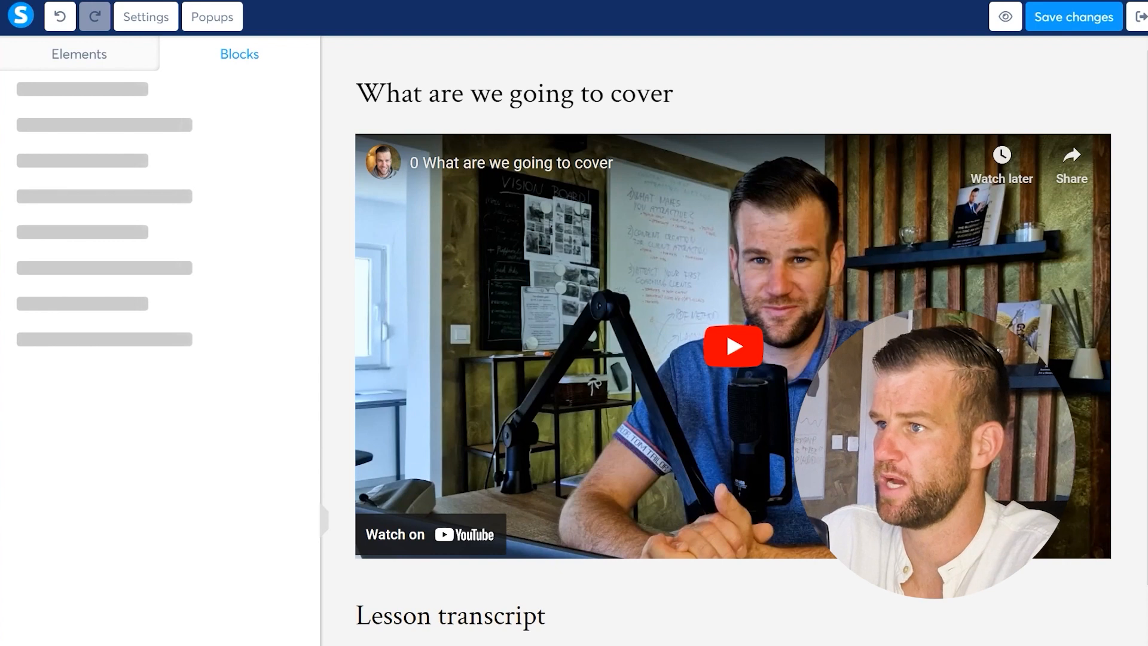
pyautogui.click(49, 125)
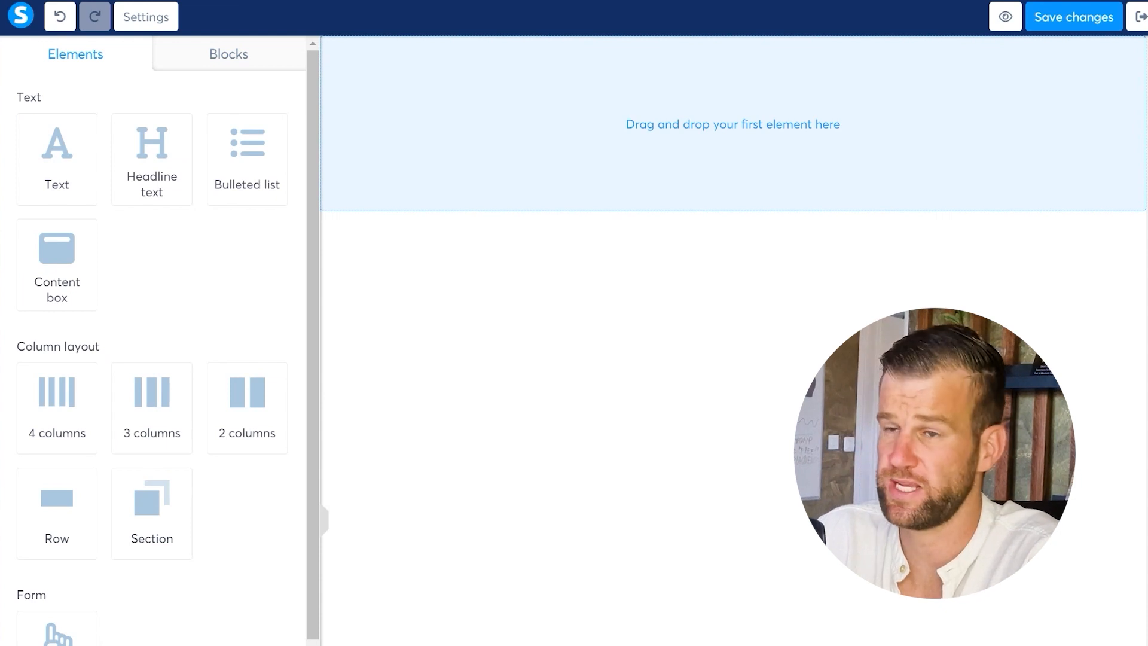
# - Save the emptied Lesson 1 page and insert the saved lesson design block from your own blocks into it
pyautogui.click(1053, 20)
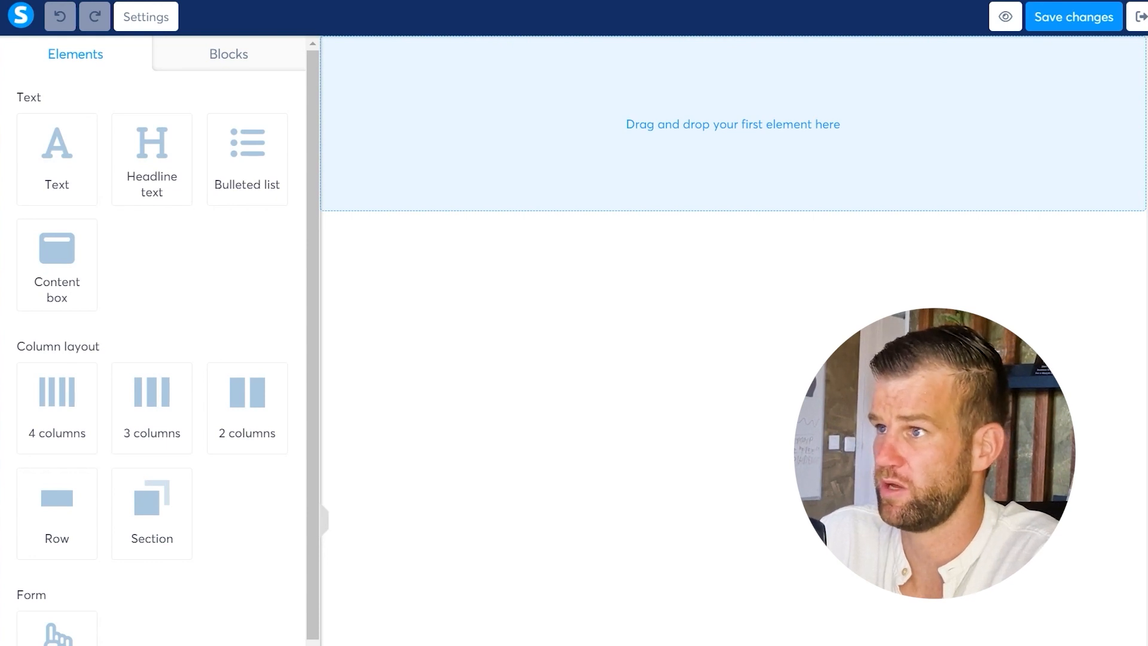
pyautogui.click(229, 54)
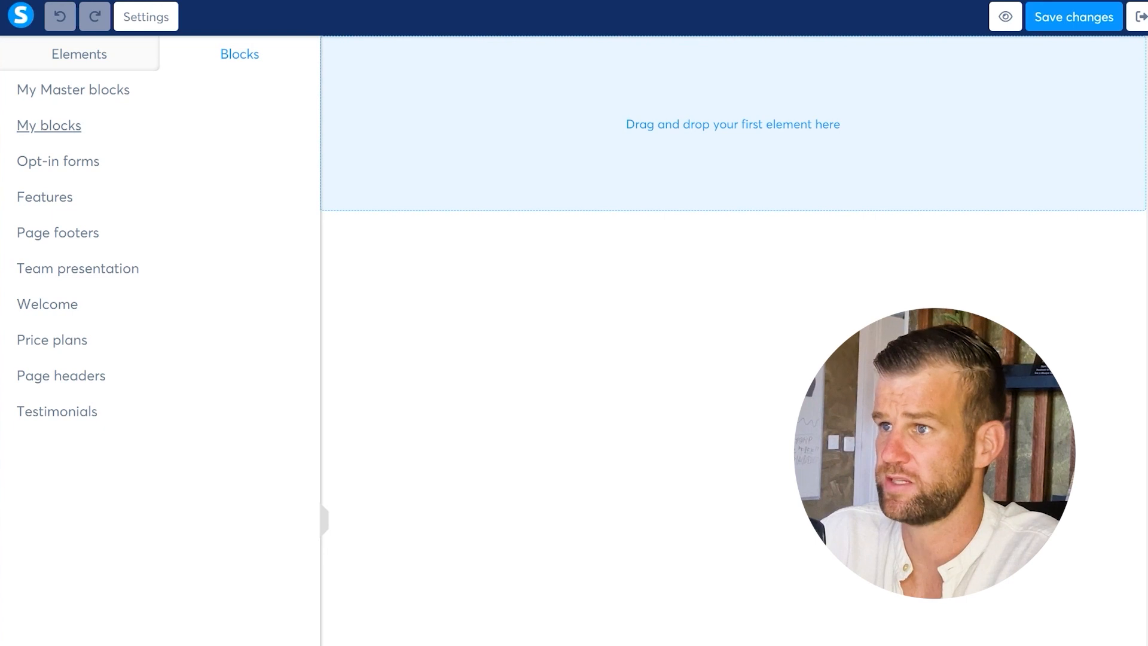
pyautogui.click(48, 123)
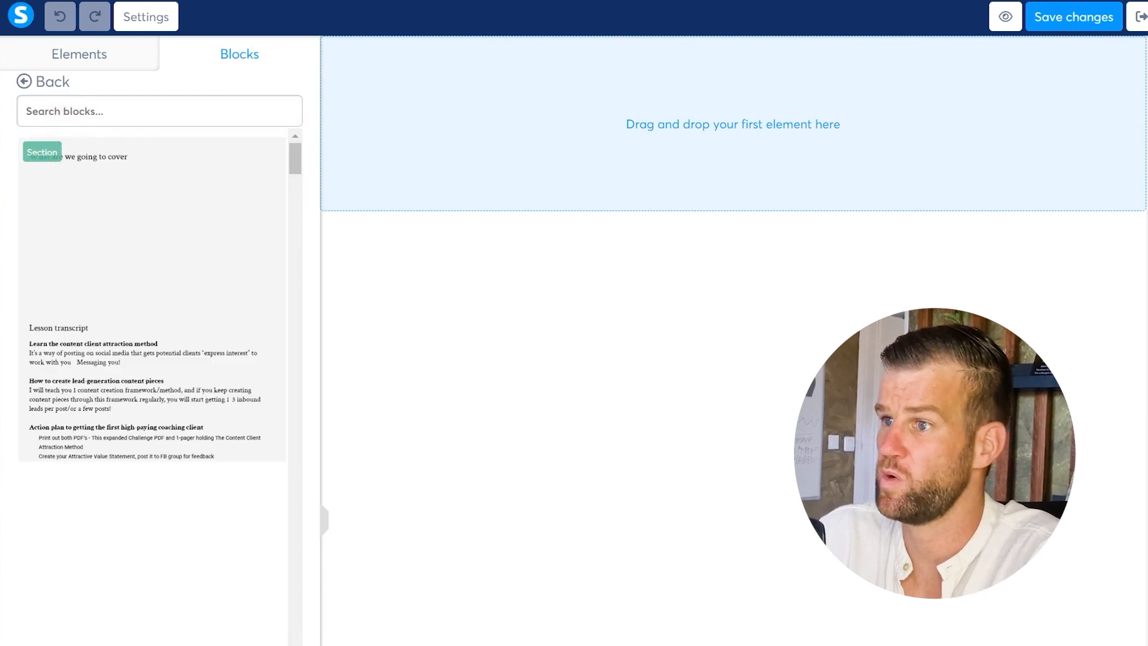
pyautogui.moveTo(102, 220); pyautogui.dragTo(597, 120)
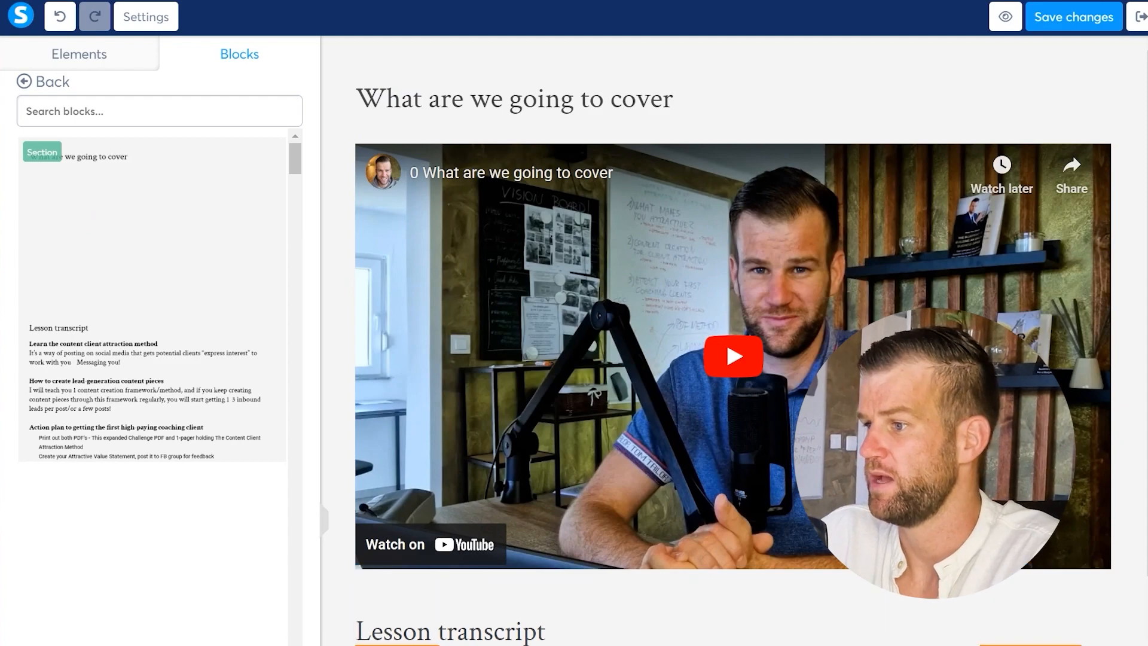
# - Set the icon color of the bulleted list under the action plan heading to the default magenta BD10E0
pyautogui.scroll(-1, 733, 334)
pyautogui.scroll(-5, 733, 335)
pyautogui.scroll(6, 733, 335)
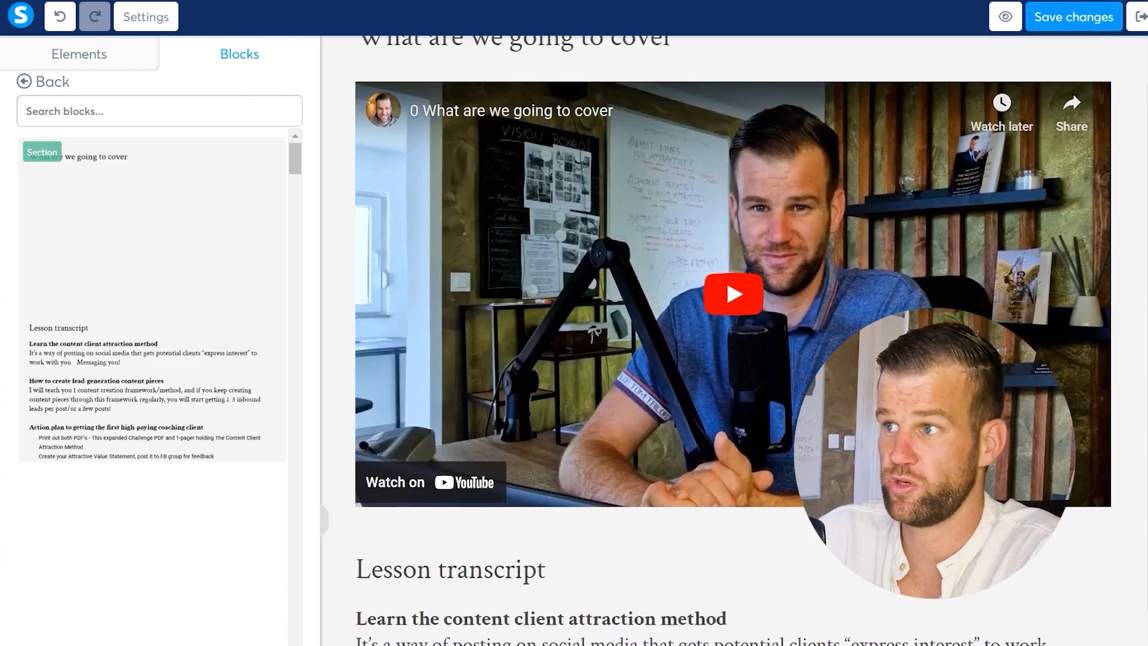
pyautogui.scroll(-10, 733, 335)
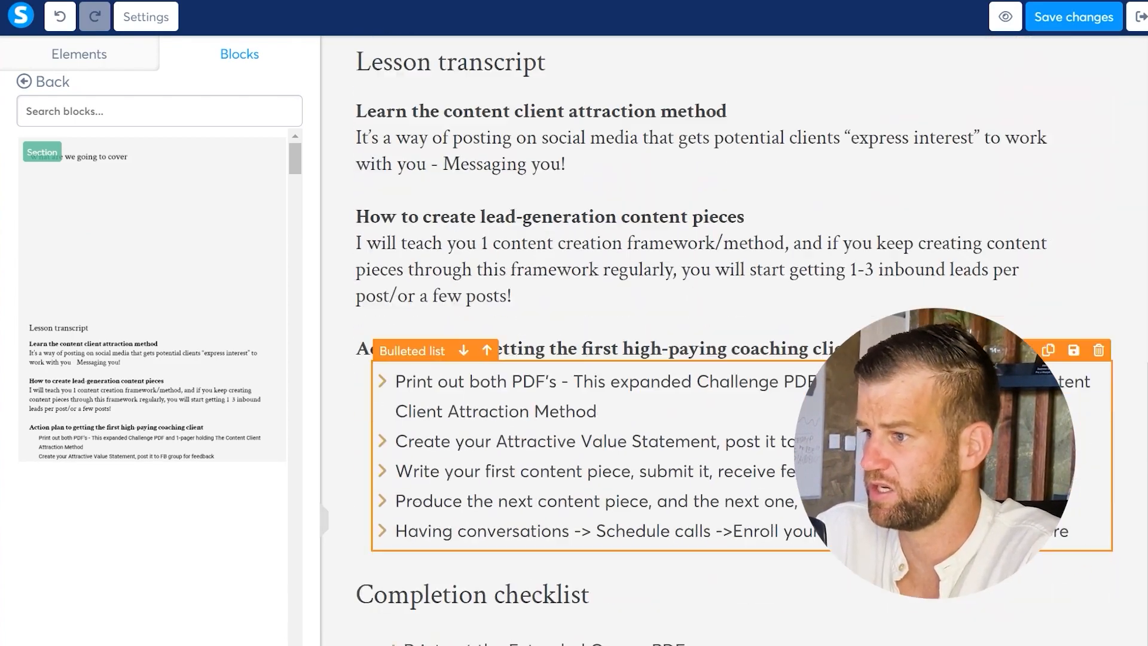
pyautogui.scroll(-2, 733, 418)
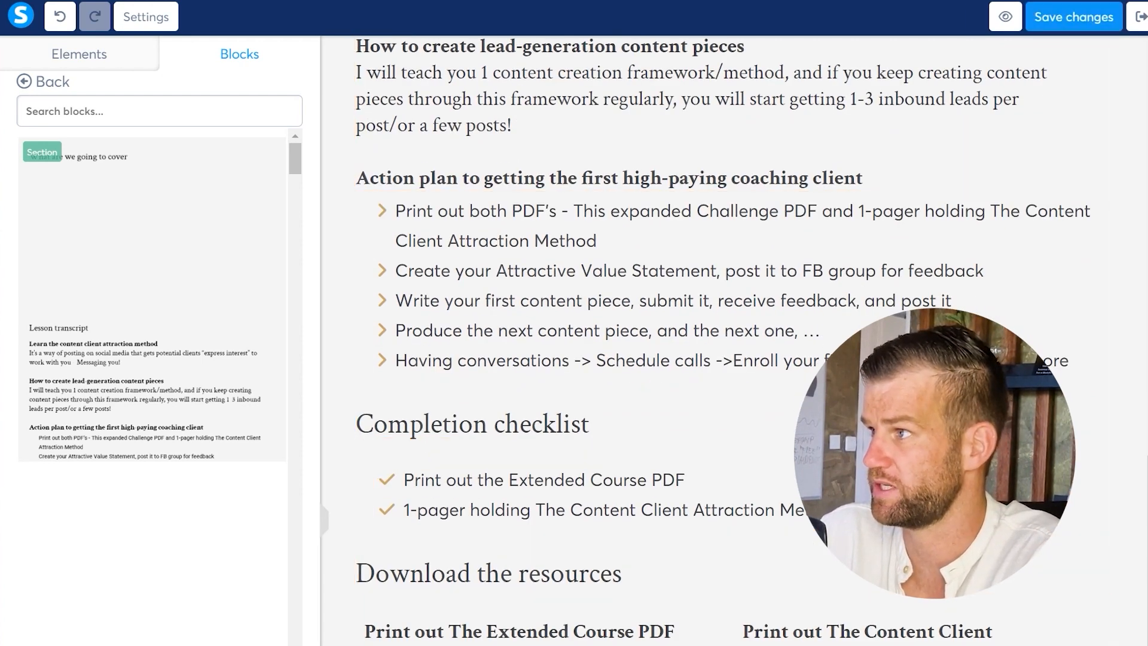
pyautogui.scroll(4, 598, 496)
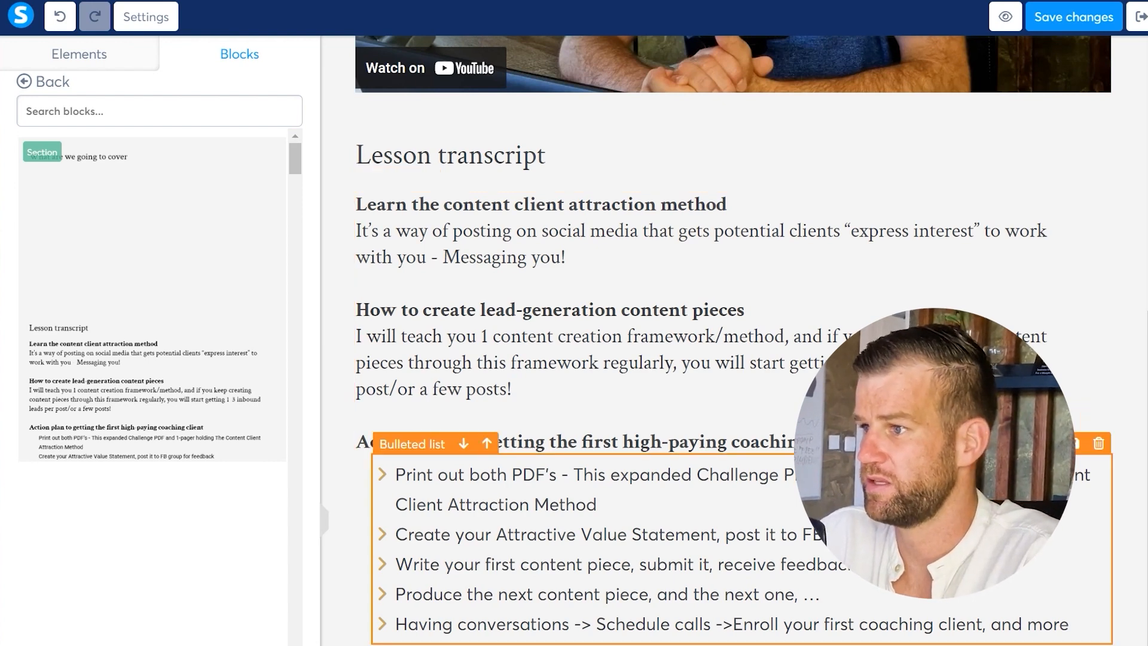
pyautogui.click(408, 475)
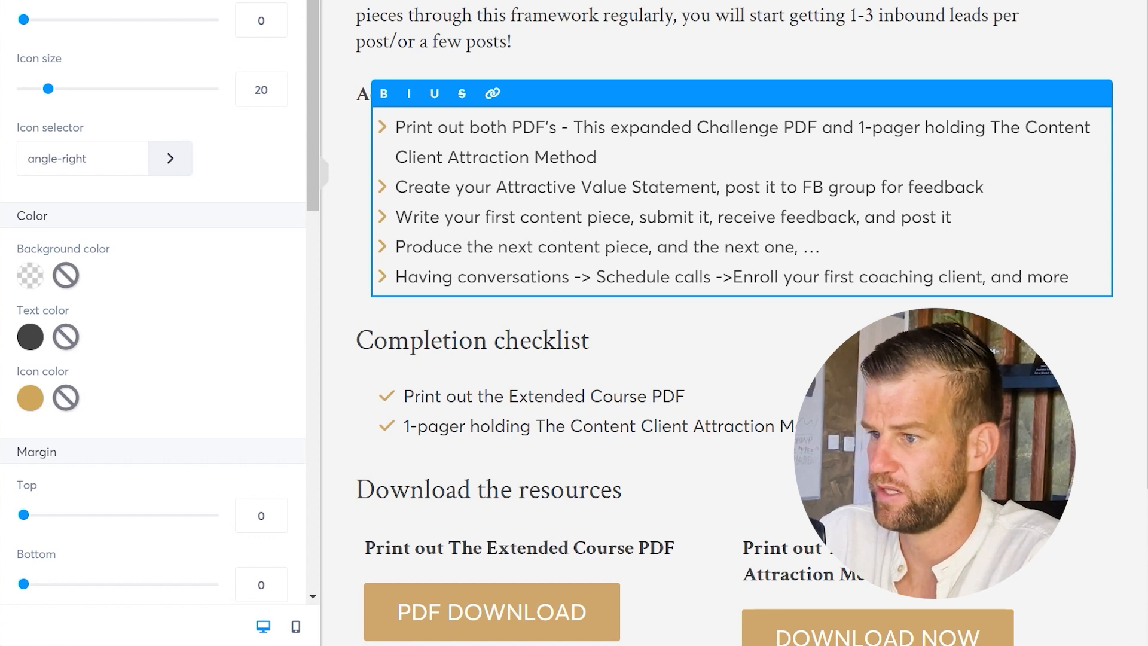
pyautogui.click(30, 397)
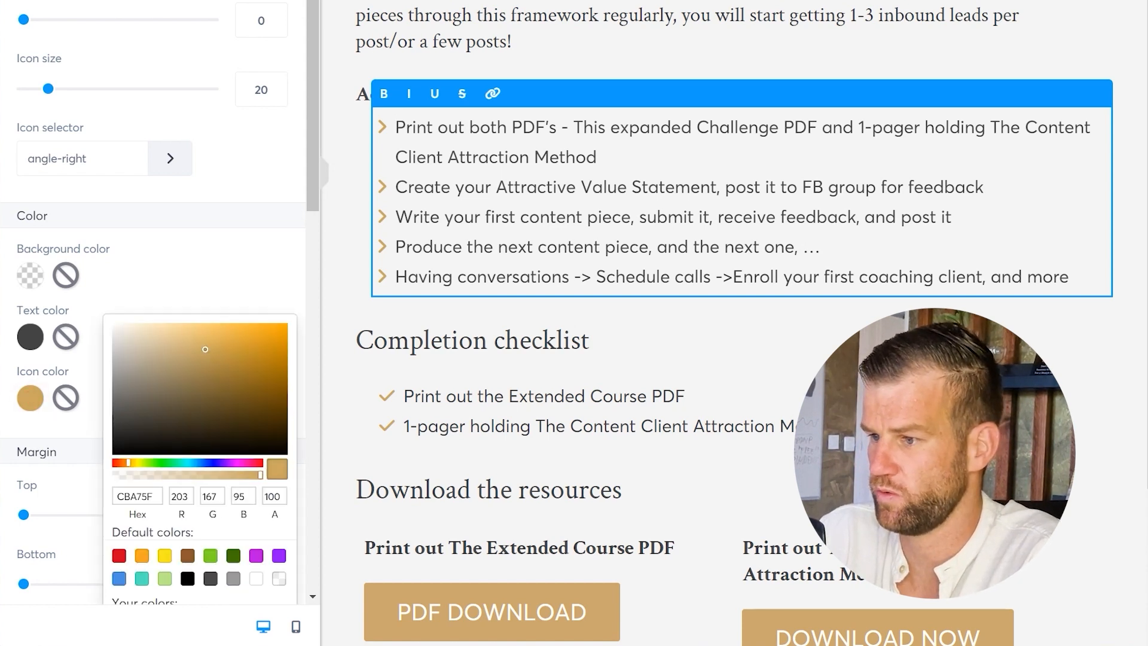
pyautogui.click(256, 556)
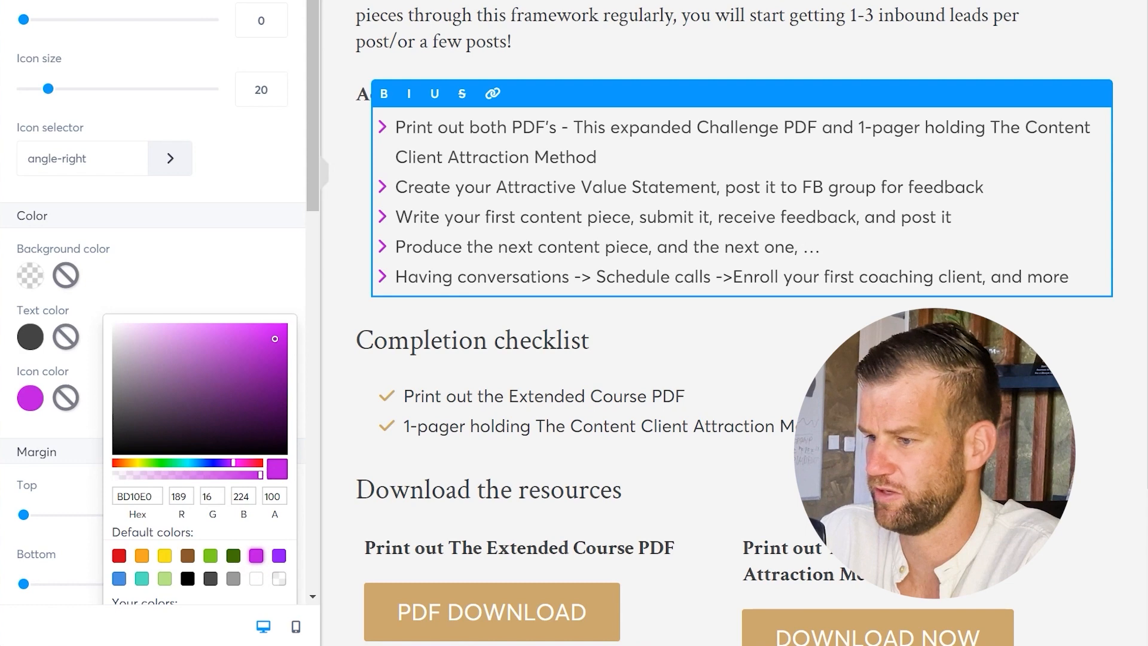
pyautogui.click(76, 435)
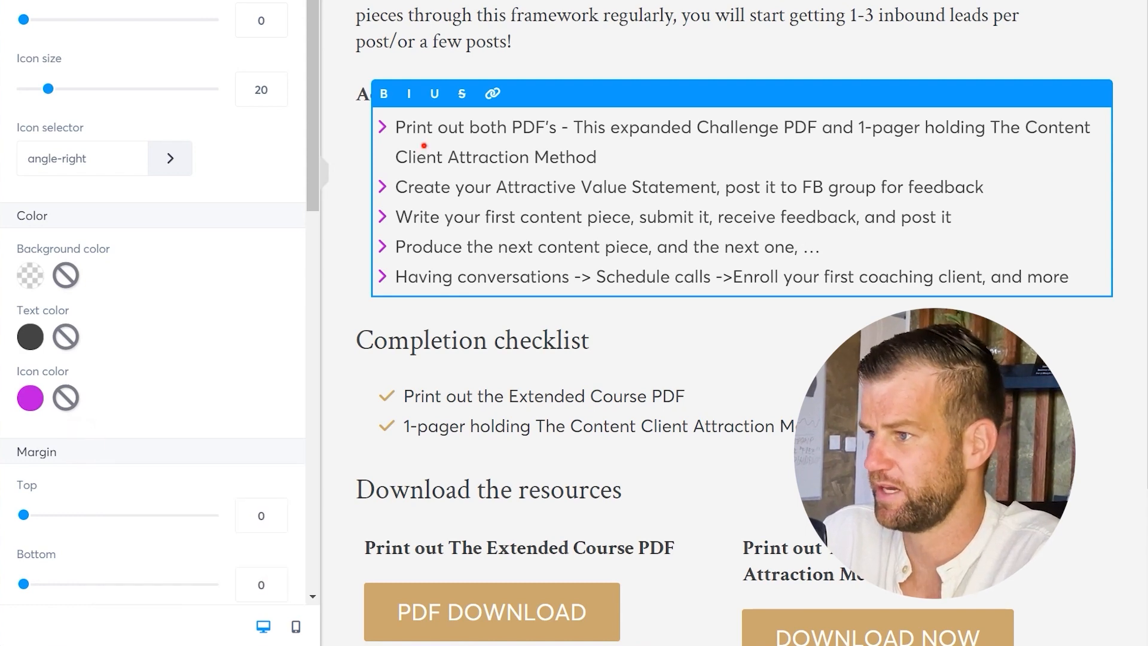
# - Set the icon color of the Completion checklist's bulleted list to the same default magenta
pyautogui.click(446, 380)
pyautogui.scroll(-1, 422, 359)
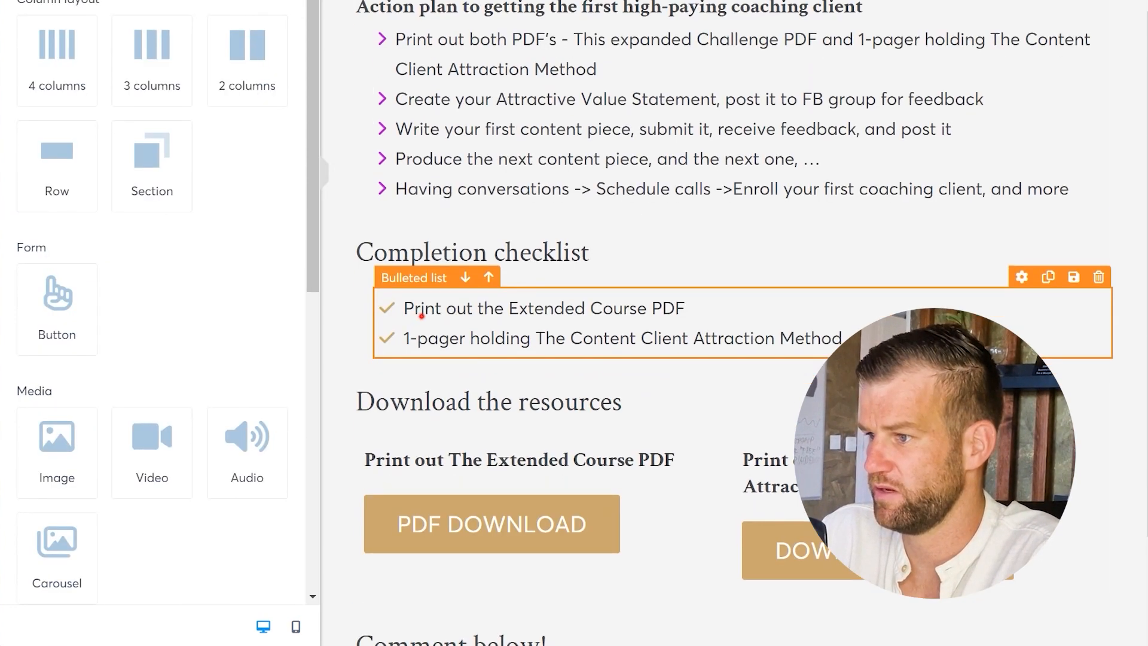
pyautogui.click(422, 316)
pyautogui.click(30, 398)
pyautogui.click(256, 552)
pyautogui.click(459, 418)
# - Set the background color of the "PDF DOWNLOAD" button to the same default magenta
pyautogui.click(457, 504)
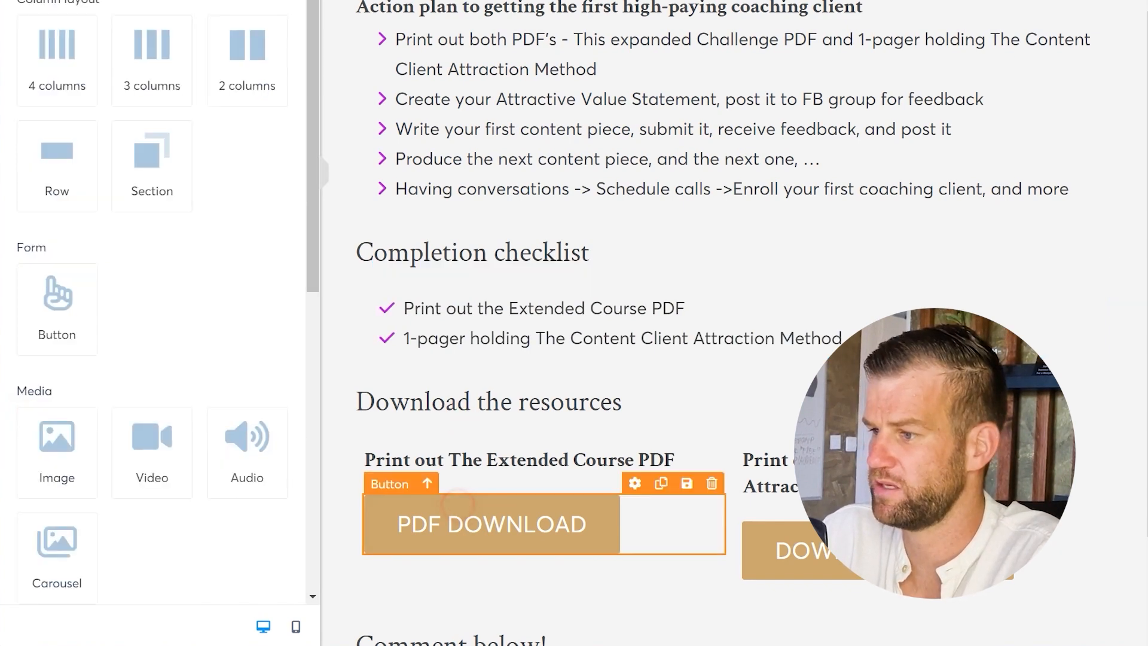
pyautogui.click(501, 501)
pyautogui.scroll(-12, 153, 299)
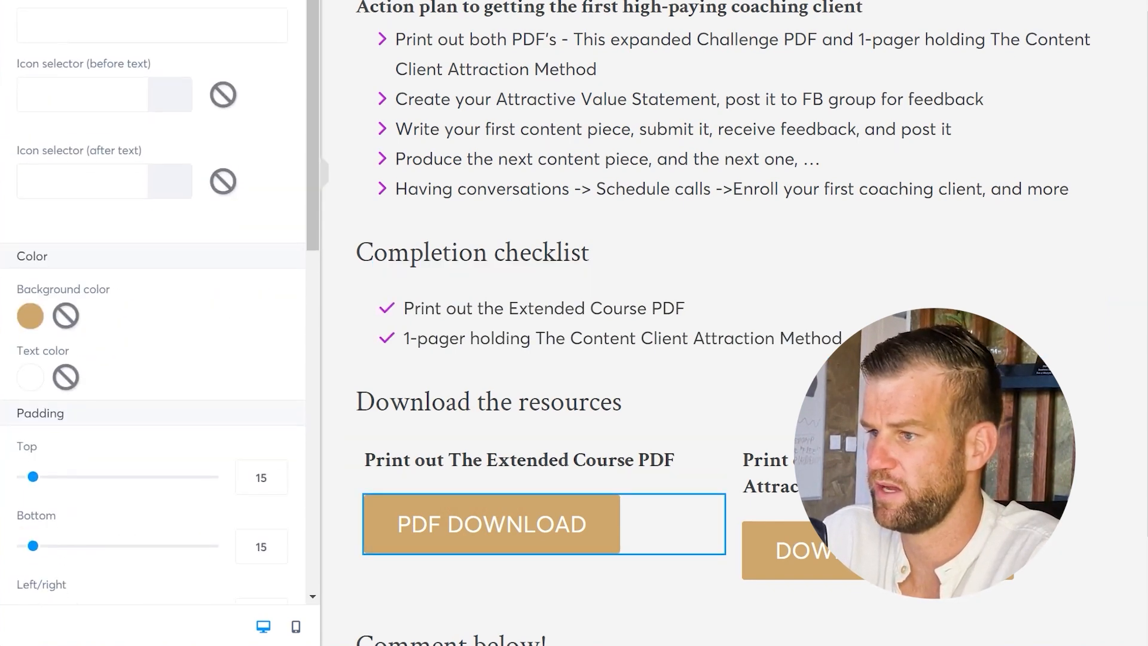
pyautogui.click(30, 315)
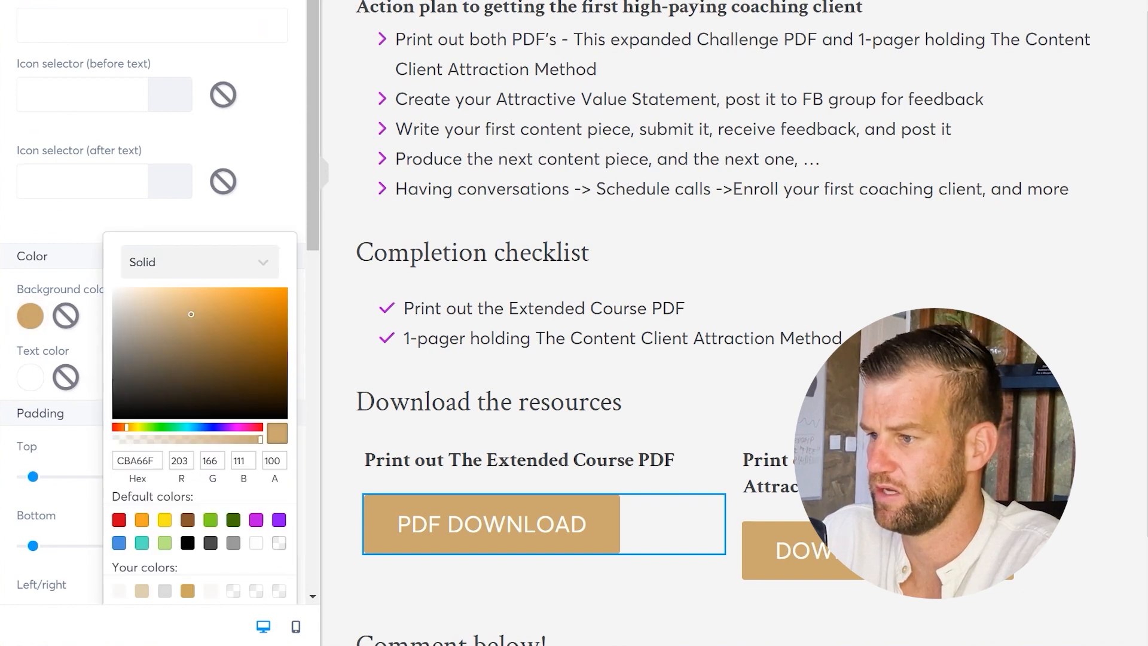
pyautogui.click(256, 519)
# - Set the background color of the "DOWNLOAD NOW" button to the default magenta BD10E0
pyautogui.click(837, 550)
pyautogui.click(837, 550)
pyautogui.click(837, 550)
pyautogui.scroll(-12, 29, 406)
pyautogui.click(30, 405)
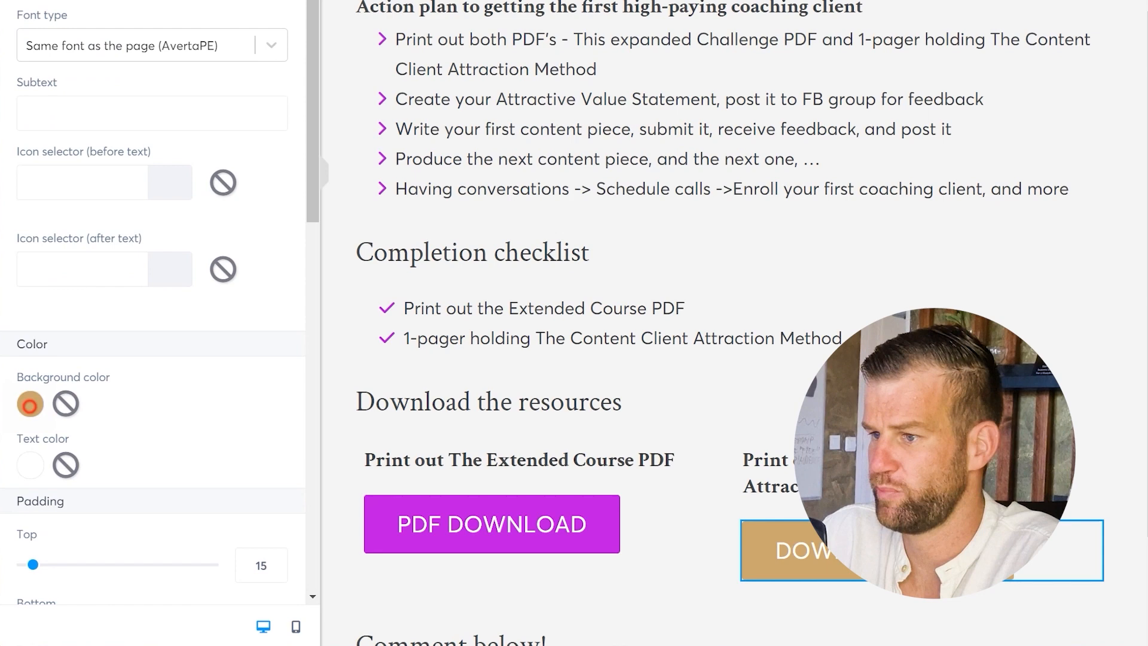
pyautogui.scroll(-2, 256, 519)
pyautogui.click(256, 519)
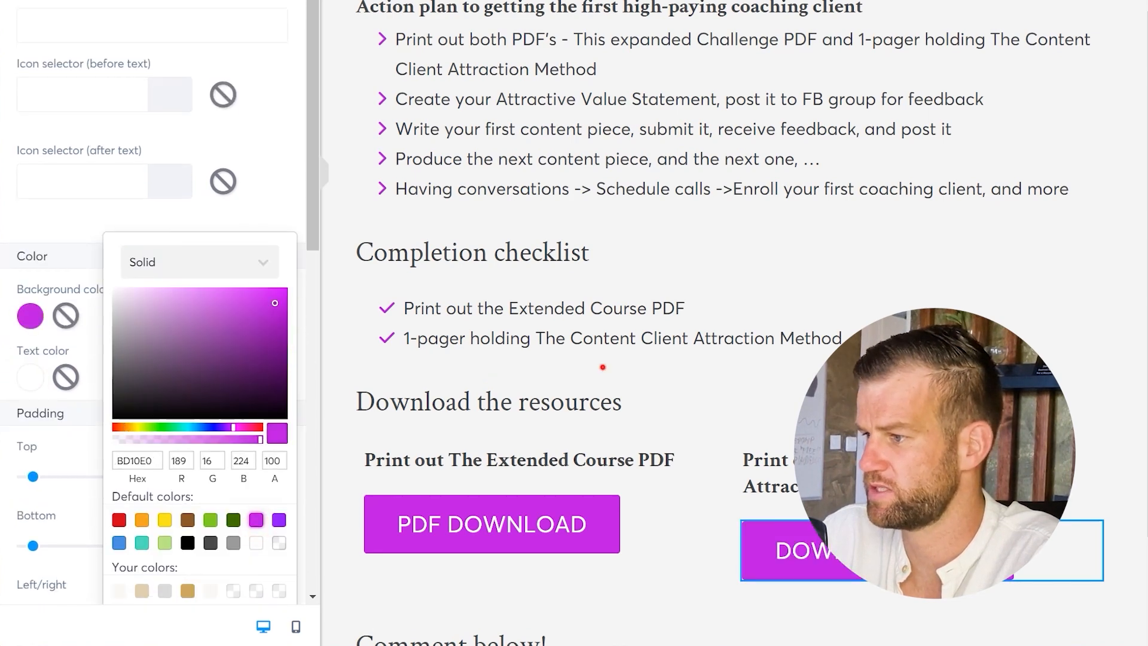
pyautogui.click(603, 367)
# - Review the recolored Lesson 1 page from the video to the comment section, and exit the editor to the course overview
pyautogui.click(730, 149)
pyautogui.scroll(-2, 730, 334)
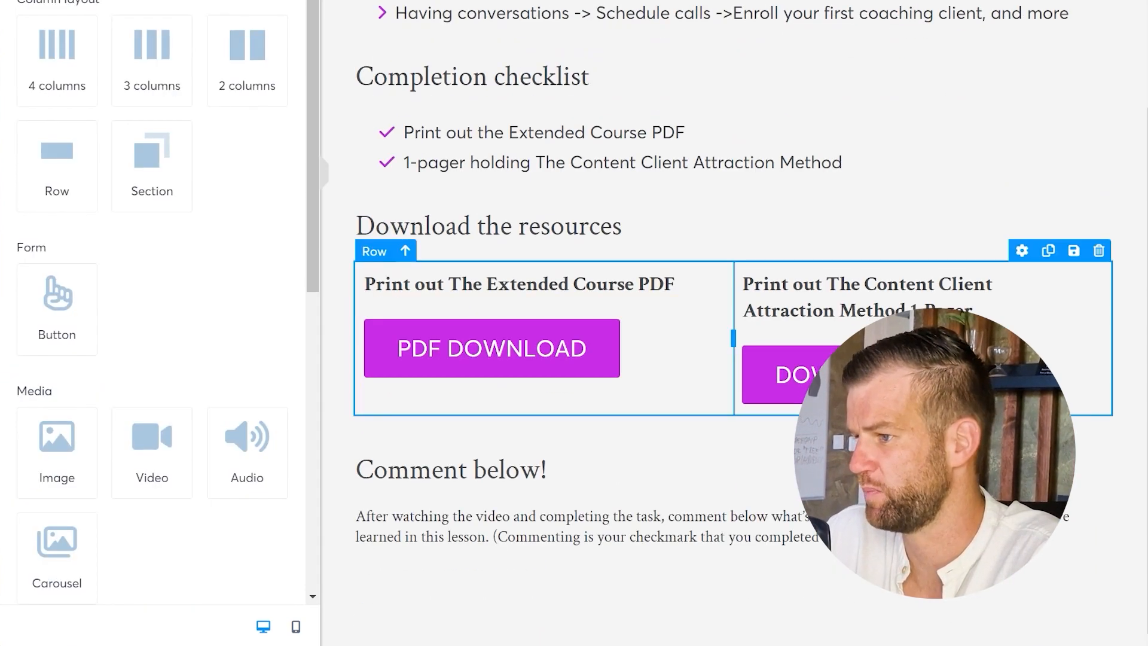
pyautogui.scroll(8, 730, 334)
pyautogui.scroll(-4, 730, 335)
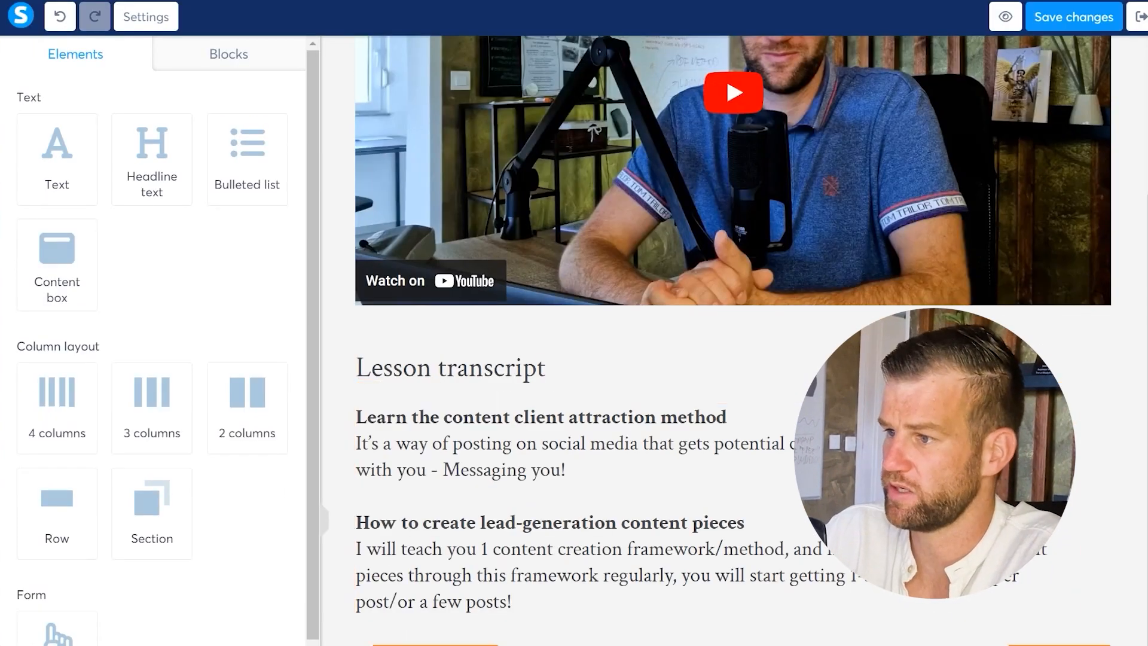
pyautogui.scroll(4, 732, 335)
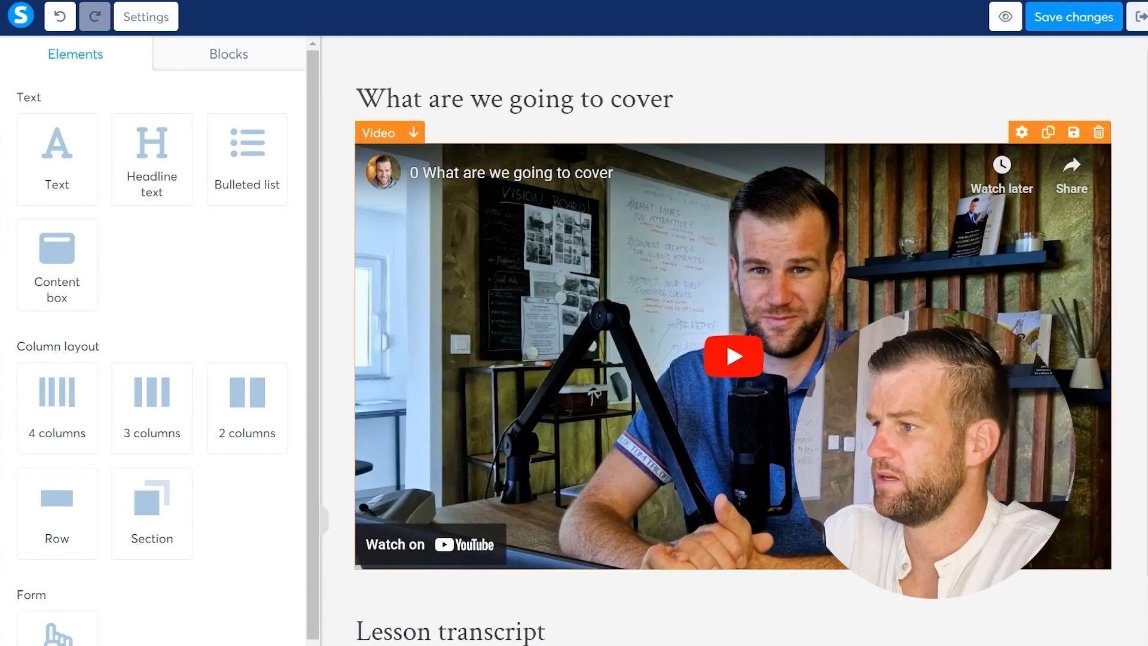
pyautogui.scroll(-4, 732, 341)
pyautogui.scroll(4, 732, 341)
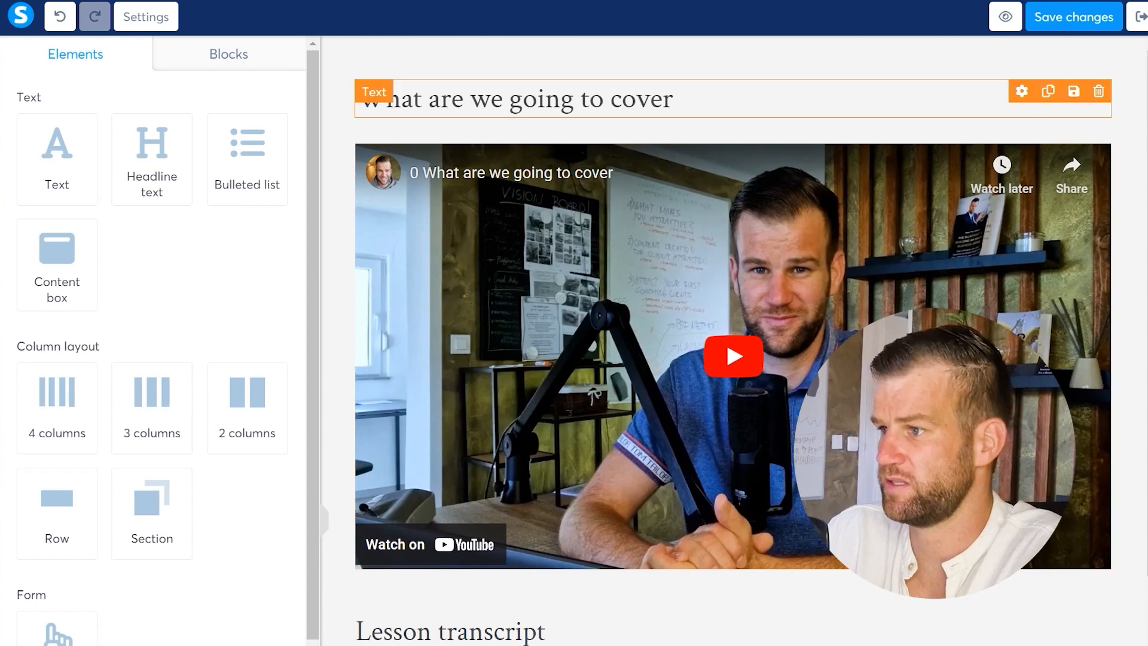
pyautogui.click(1140, 17)
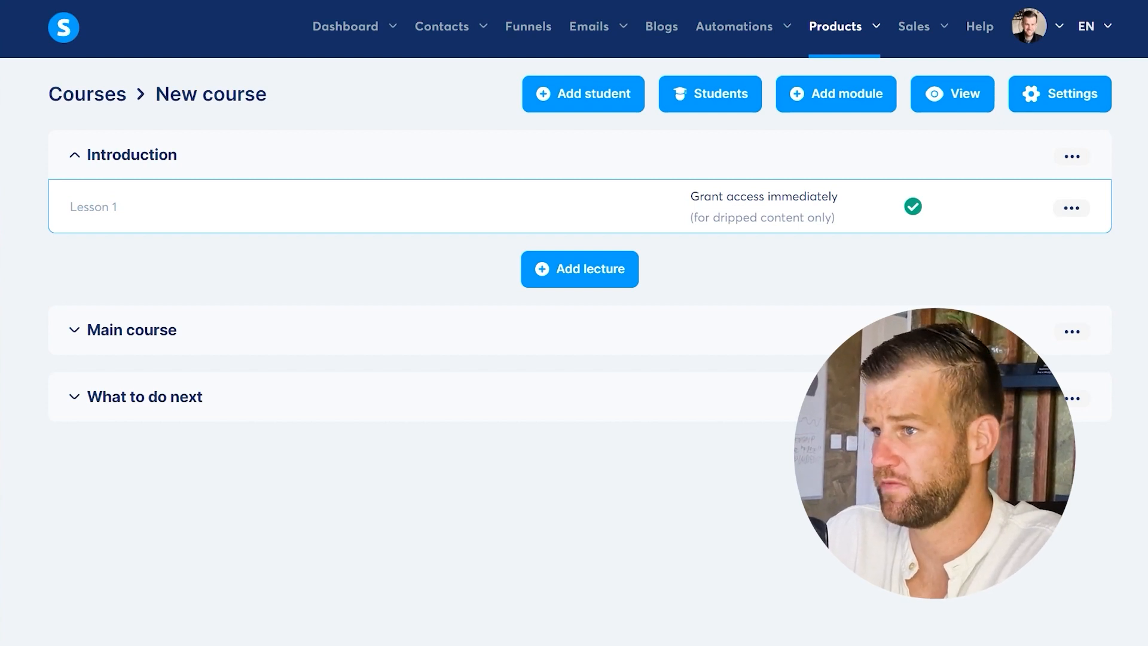
# - Duplicate Lesson 1 in the Introduction module, and make a further copy of the duplicated lecture
pyautogui.click(1071, 207)
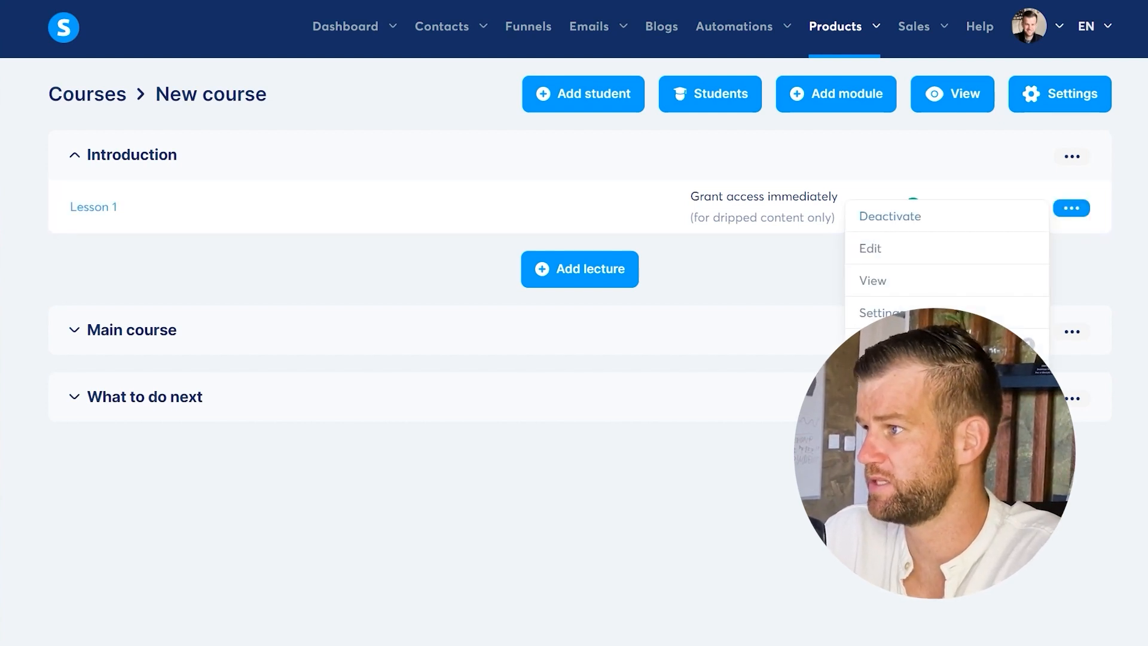
pyautogui.click(897, 345)
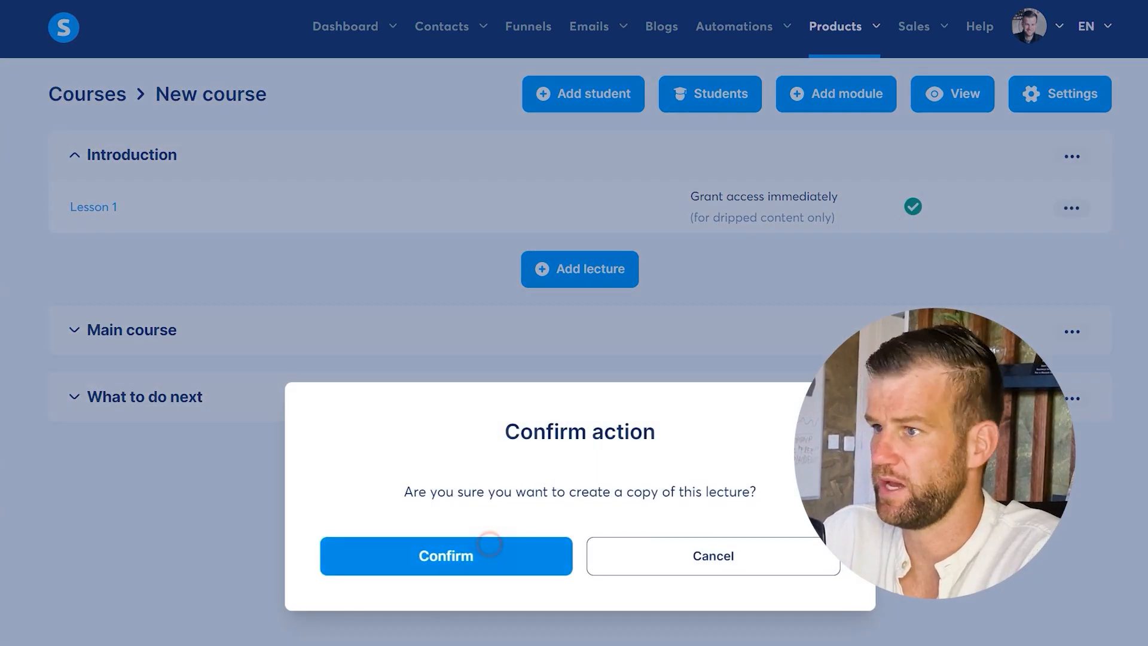
pyautogui.click(492, 546)
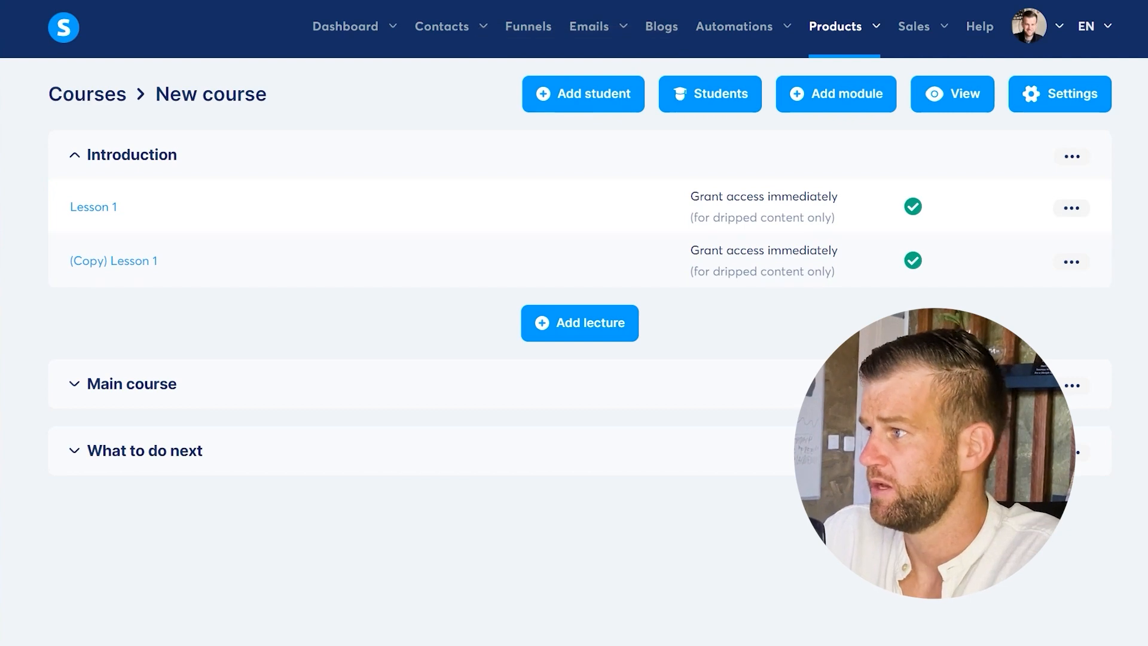
pyautogui.click(1071, 261)
pyautogui.click(896, 366)
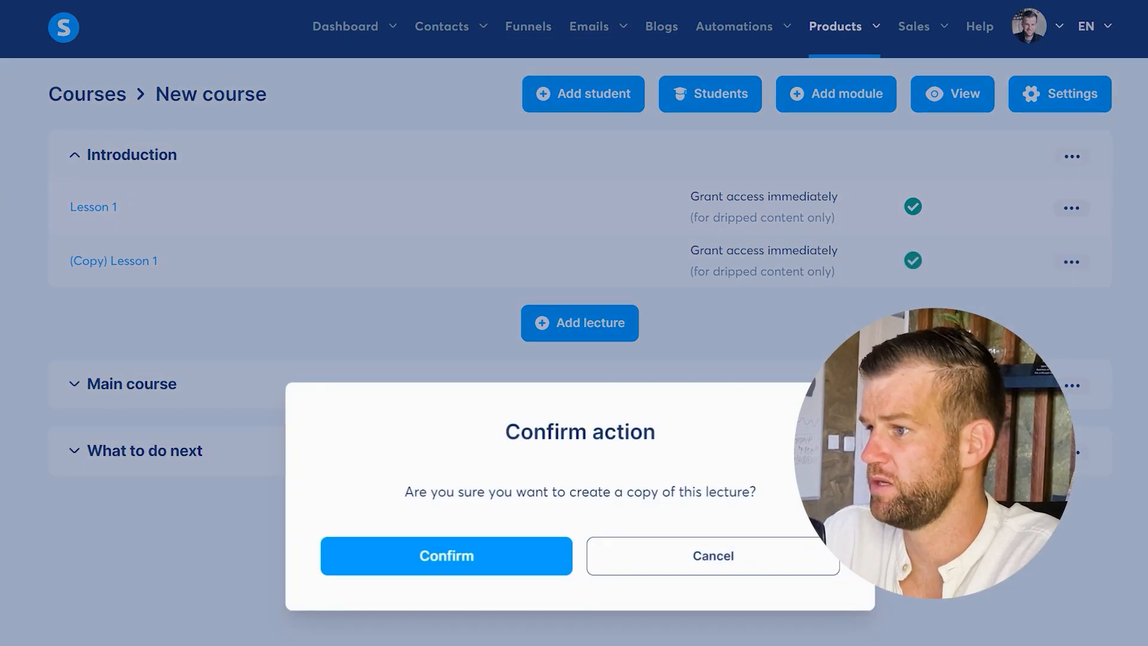
pyautogui.click(496, 567)
# - Move the (Copy) Lesson 1 lecture into the Main course module and the (Copy) (Copy) Lesson 1 lecture into What to do next
pyautogui.moveTo(203, 261); pyautogui.dragTo(214, 386)
pyautogui.click(73, 381)
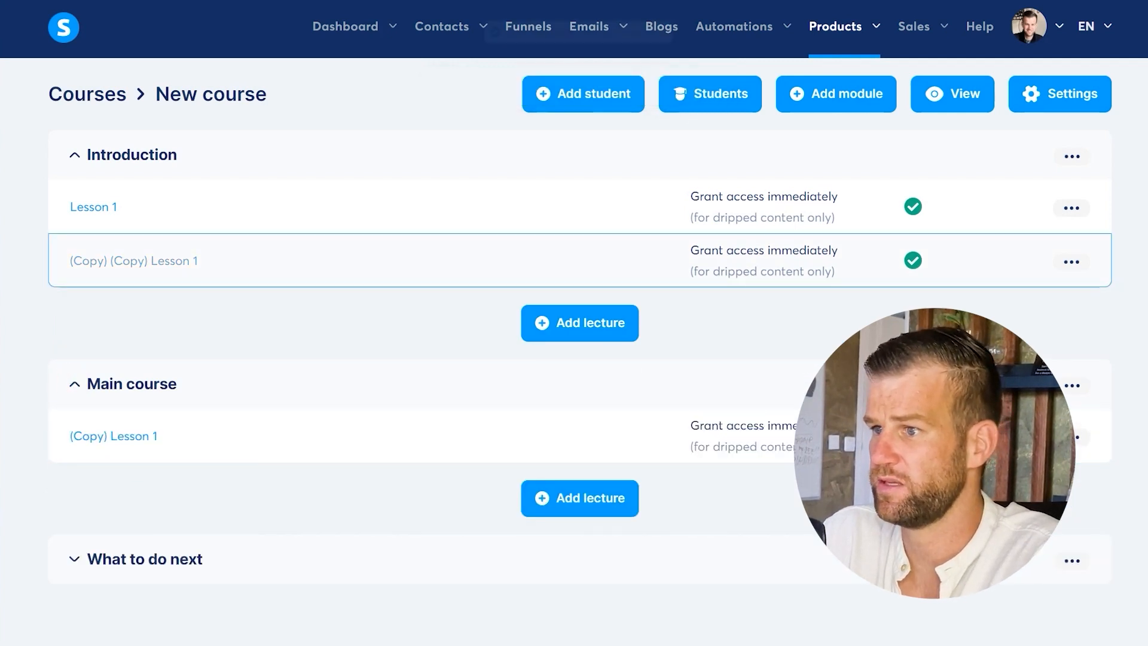
pyautogui.click(74, 558)
pyautogui.moveTo(202, 260); pyautogui.dragTo(203, 556)
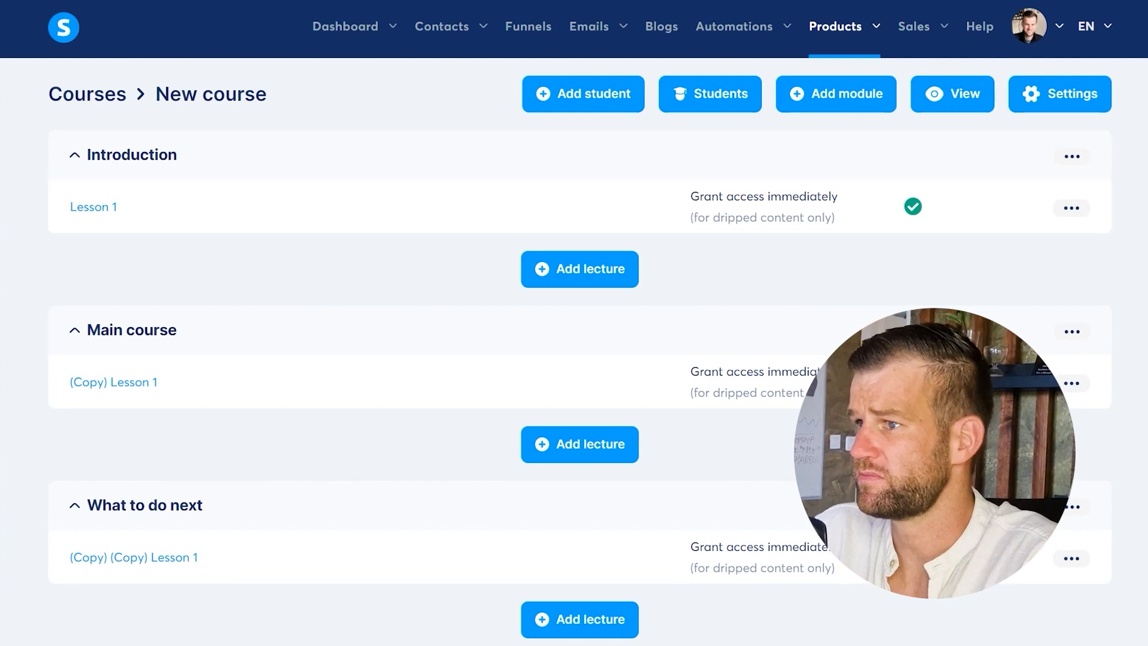
# - Open Lesson 1 of the Introduction module in the page editor and view the settings of its video element
pyautogui.click(98, 209)
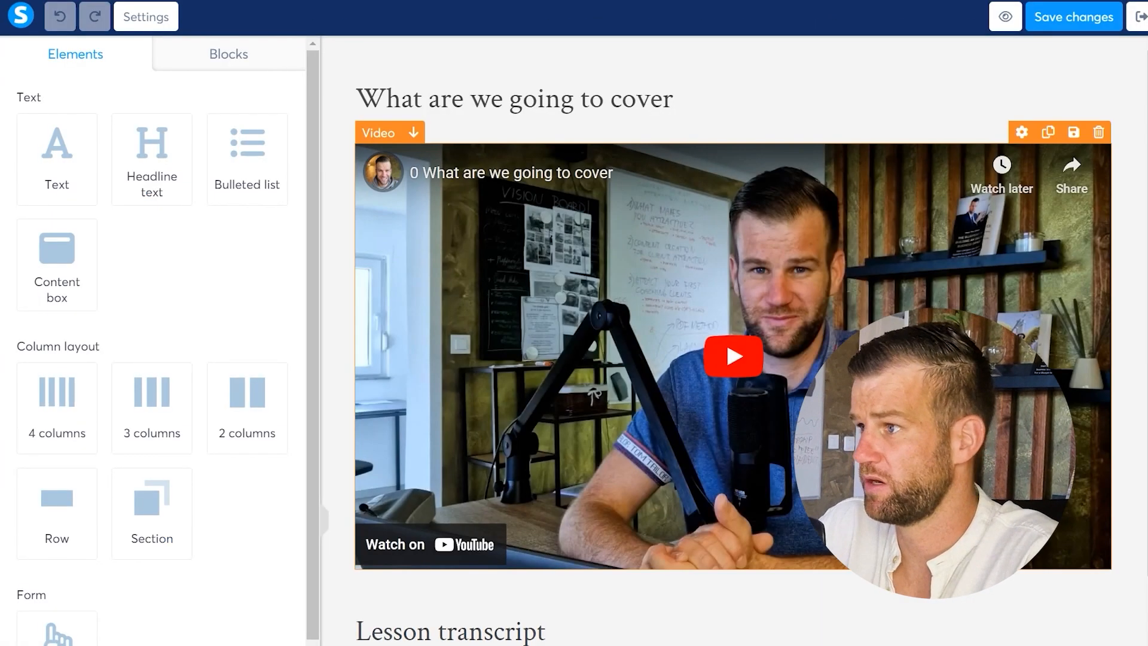
pyautogui.click(537, 276)
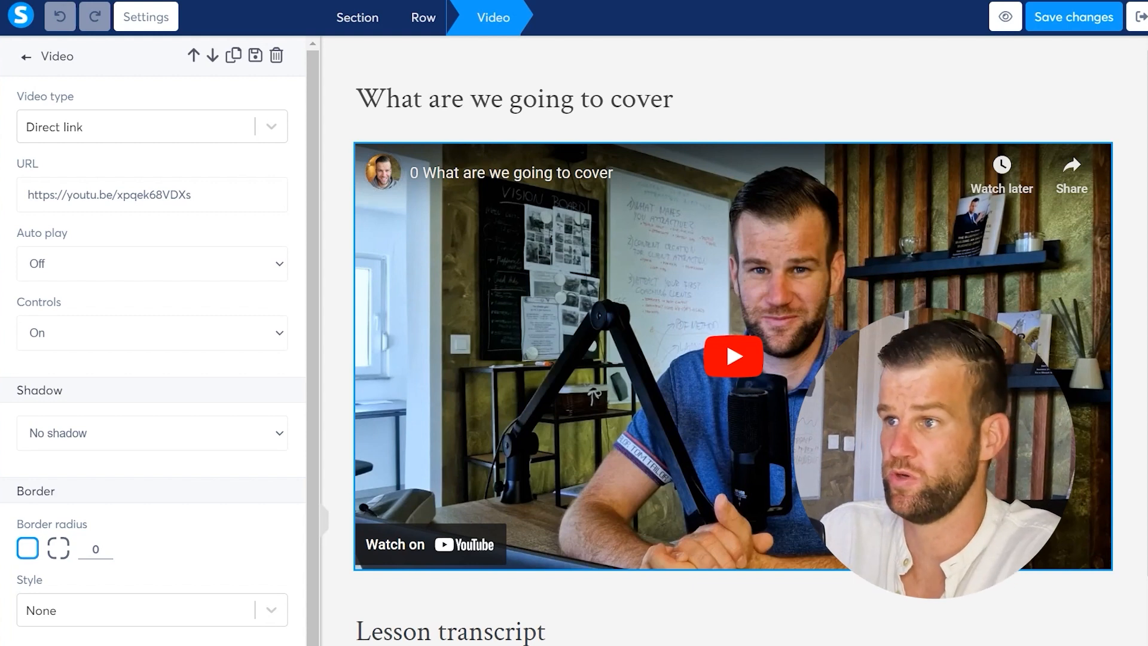
pyautogui.click(537, 276)
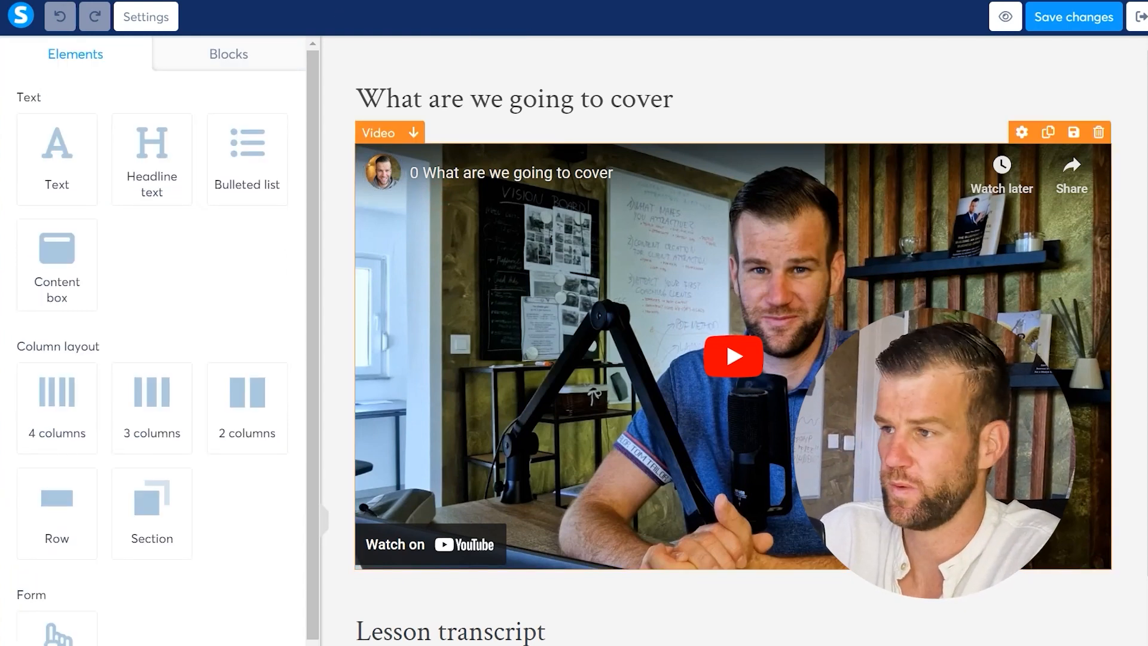
# - Review the lesson page's content below the video, including the lesson transcript and the action plan list
pyautogui.scroll(-3, 411, 503)
pyautogui.click(411, 502)
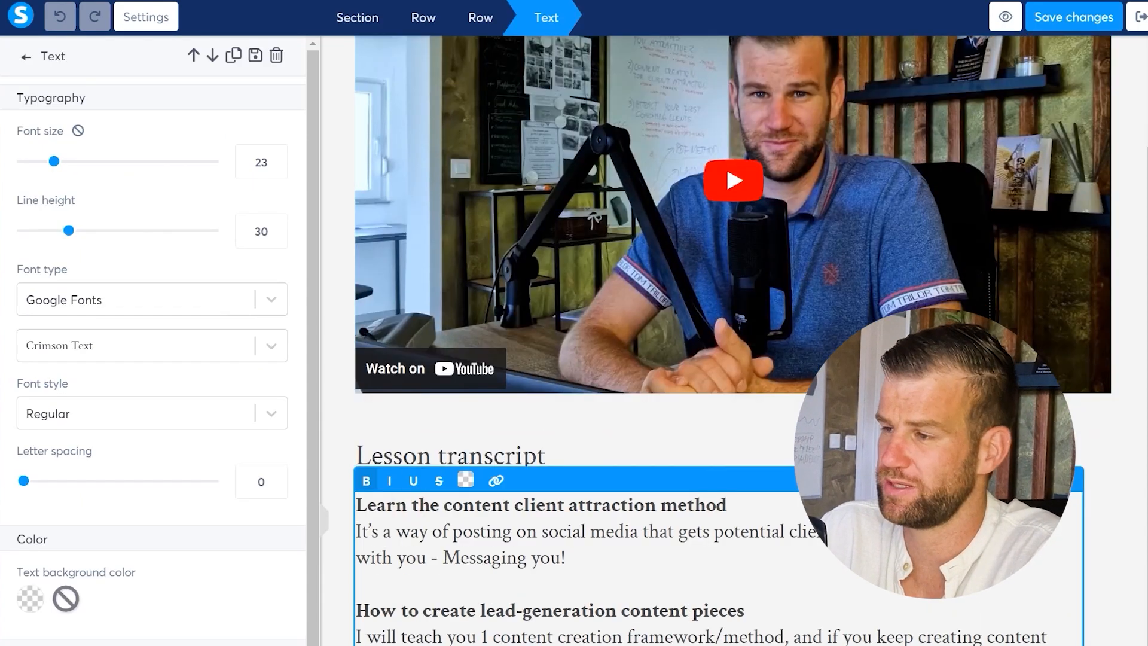
pyautogui.click(476, 461)
pyautogui.scroll(-2, 476, 461)
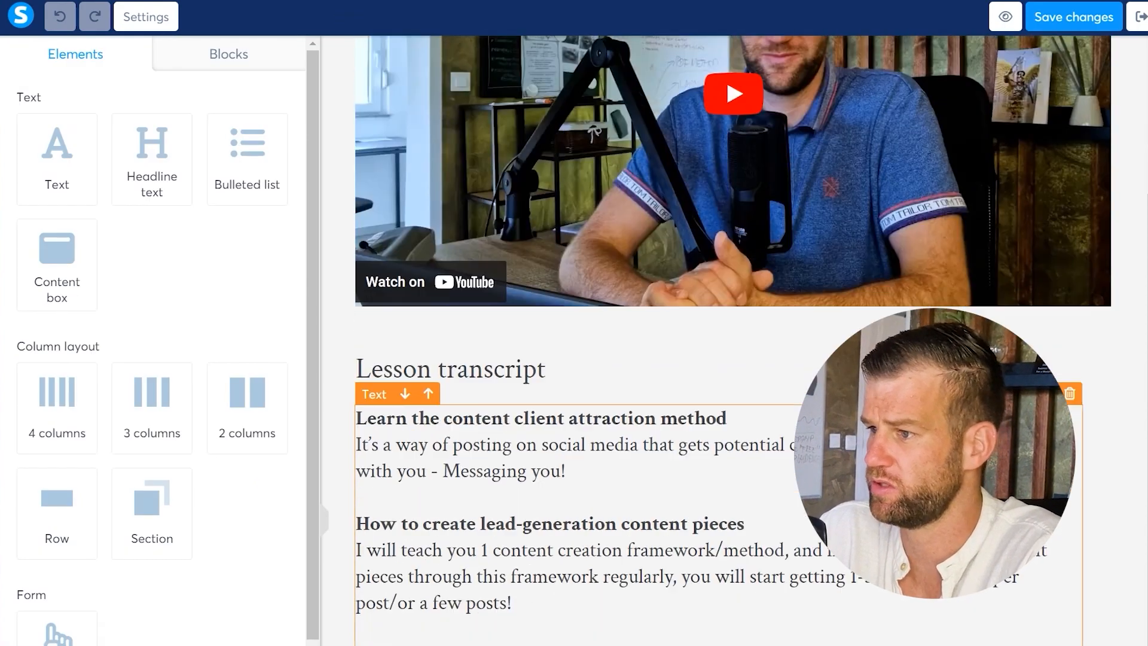
pyautogui.scroll(-2, 476, 461)
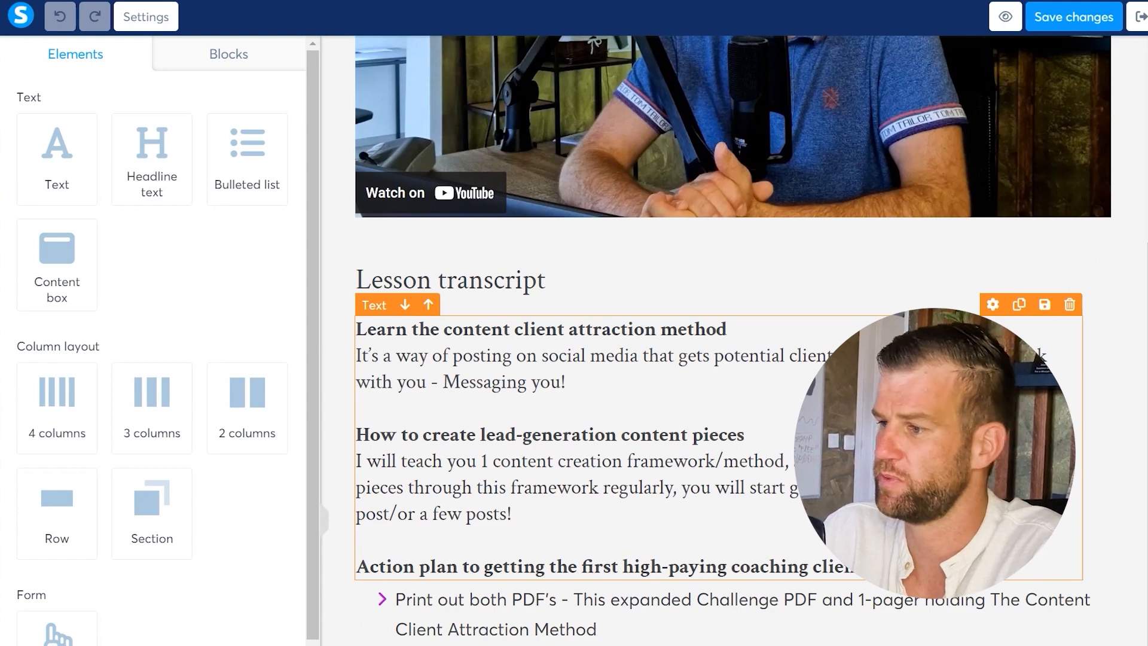
pyautogui.scroll(-3, 1040, 357)
pyautogui.scroll(3, 808, 388)
pyautogui.scroll(3, 732, 389)
pyautogui.scroll(-2, 732, 388)
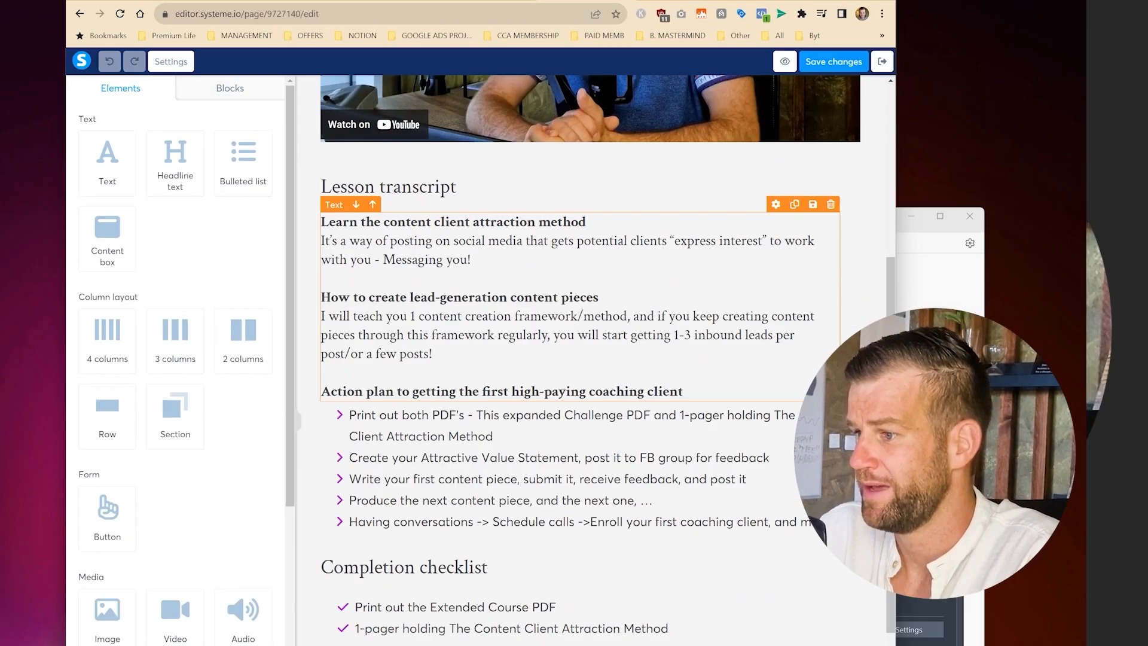
# - Delete the row with the two PDF download texts and buttons under the Download the resources heading
pyautogui.scroll(-4, 591, 367)
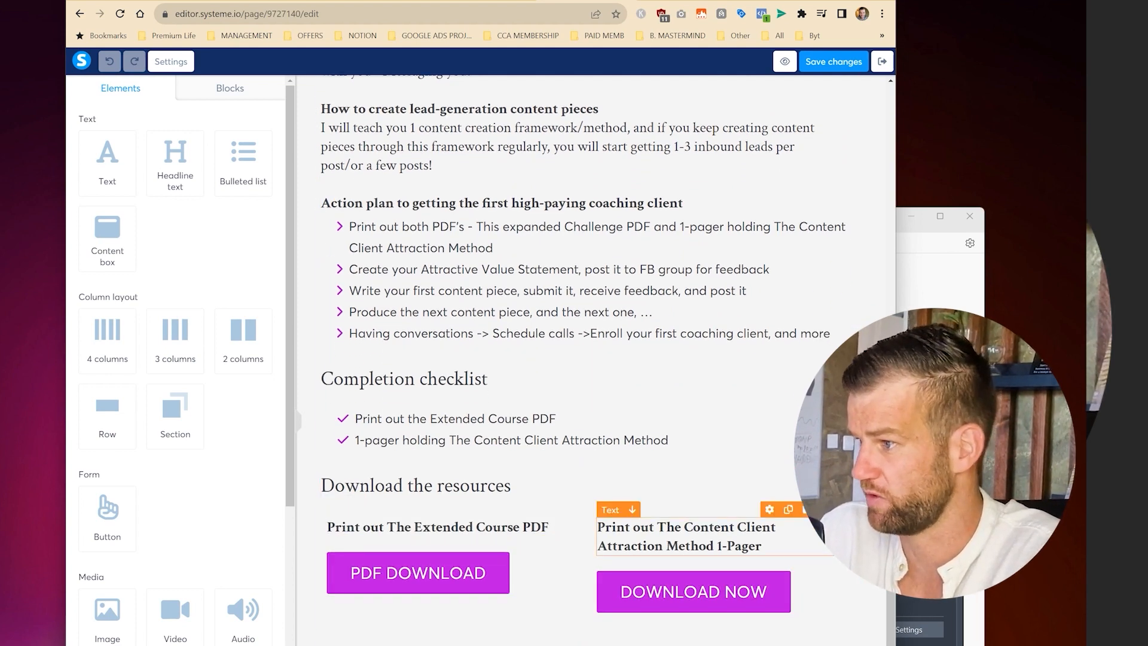
pyautogui.click(852, 502)
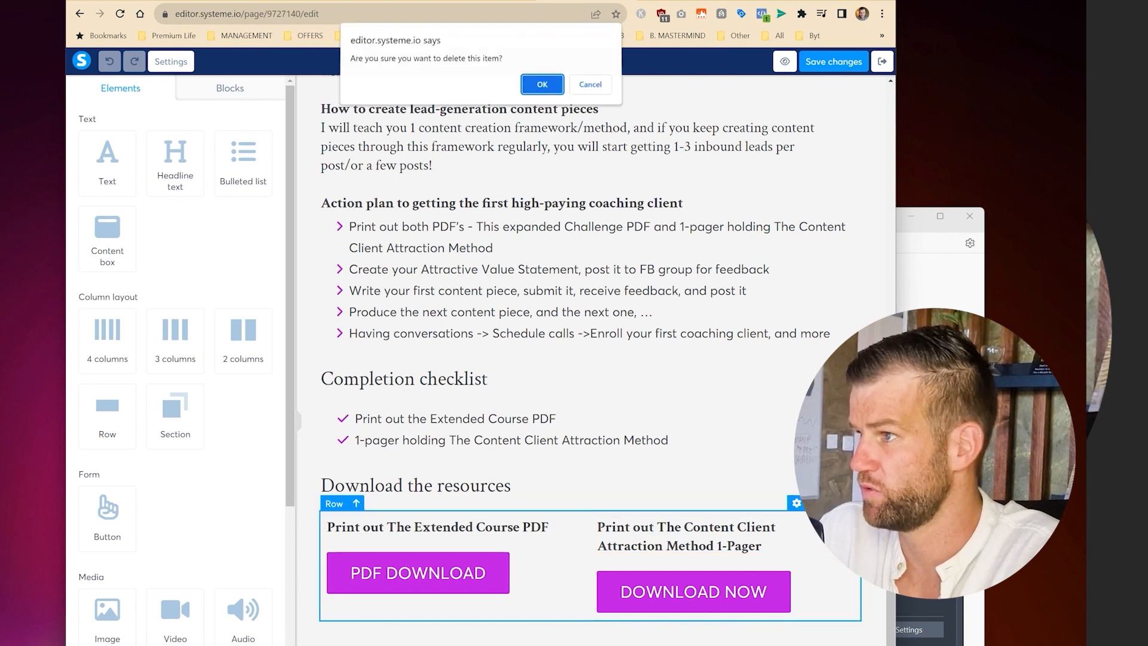
pyautogui.click(530, 84)
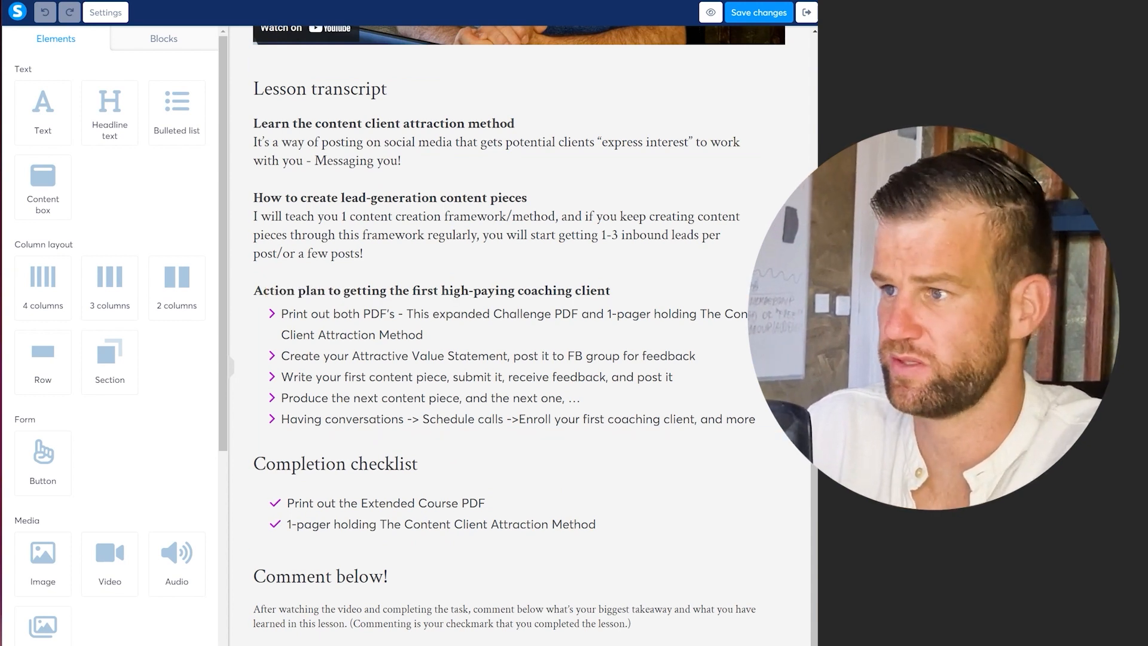
# - Add a Comments element beneath the Comment below! text and check it within the lesson page
pyautogui.scroll(-5, 114, 335)
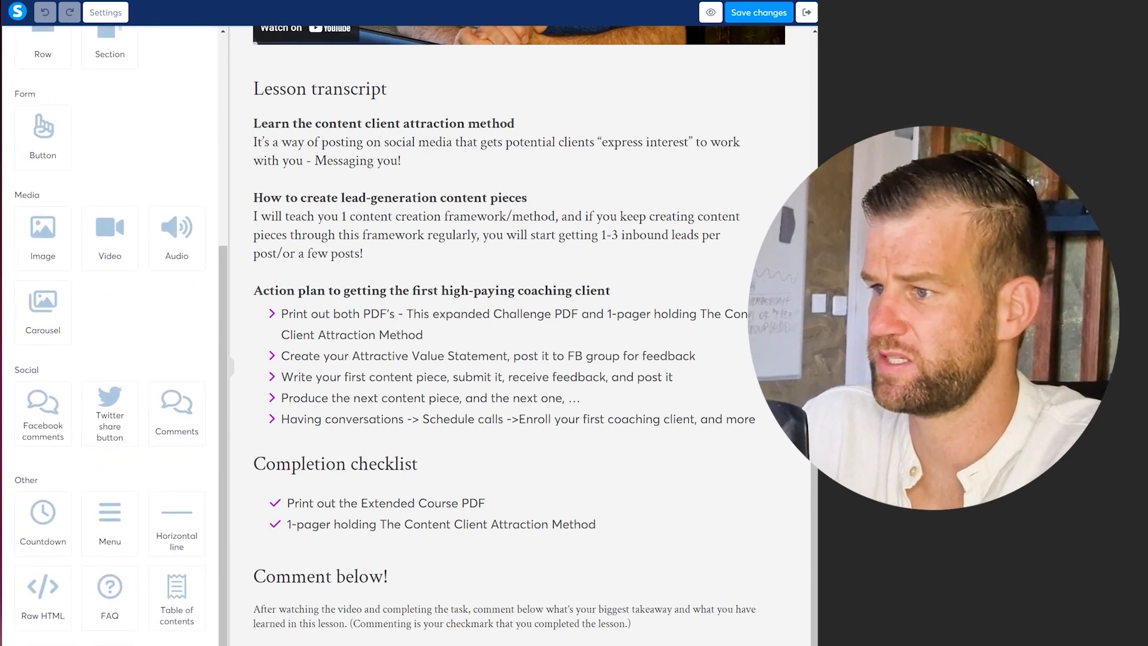
pyautogui.moveTo(184, 406); pyautogui.dragTo(322, 632)
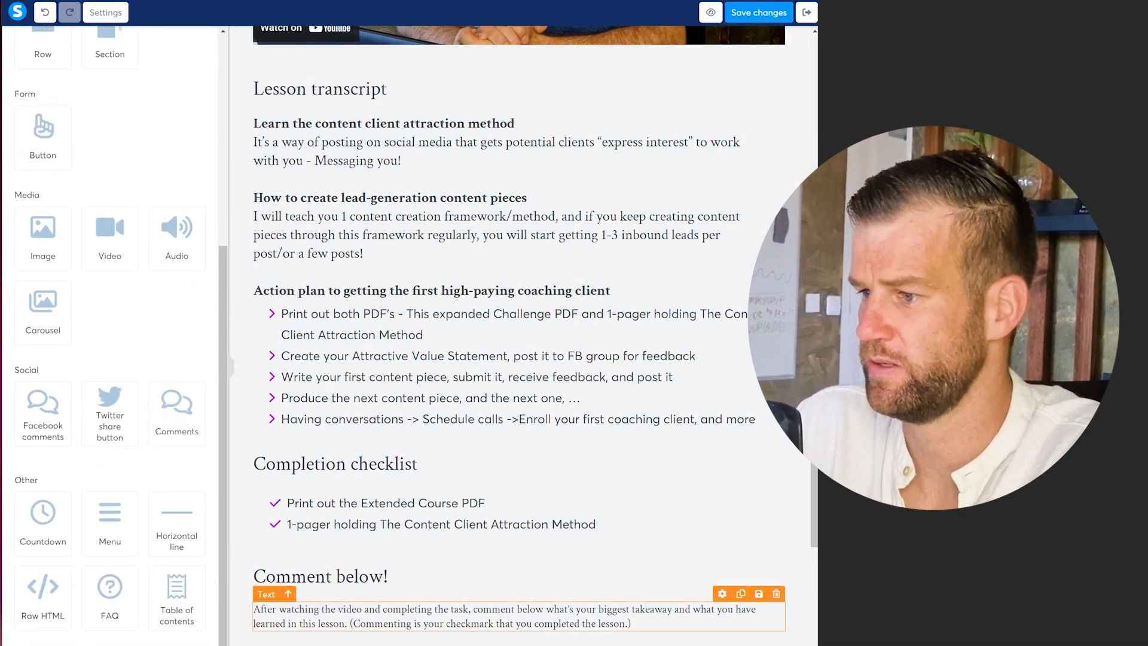
pyautogui.scroll(-3, 343, 508)
pyautogui.moveTo(343, 499); pyautogui.dragTo(319, 452)
pyautogui.scroll(-2, 318, 453)
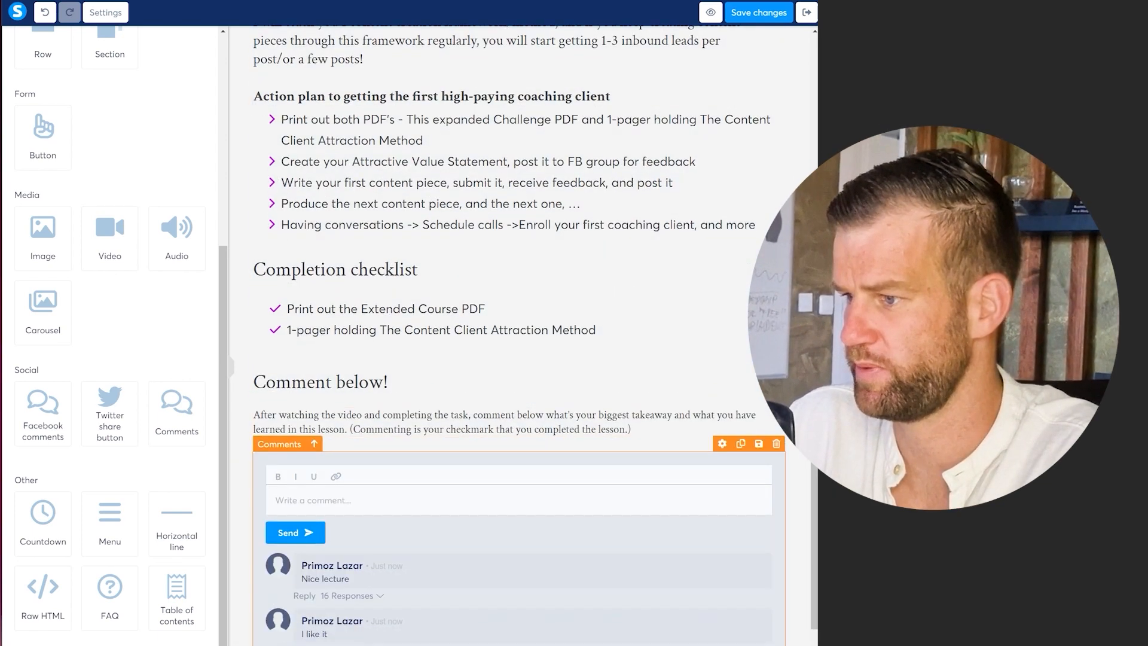
pyautogui.scroll(4, 519, 335)
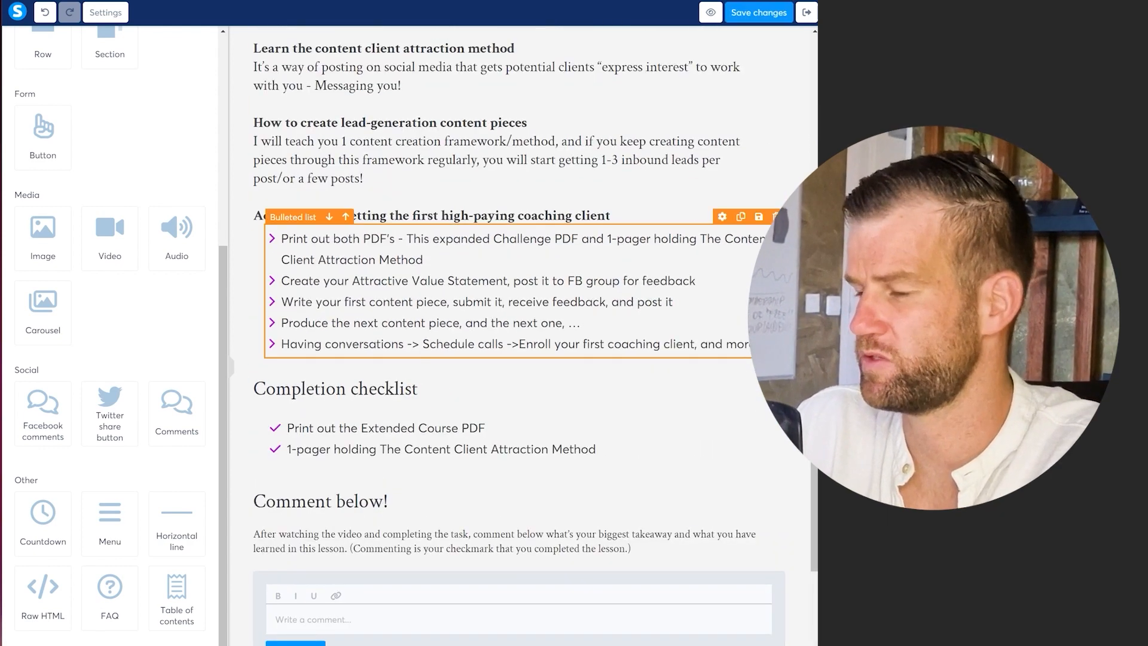
pyautogui.scroll(-4, 478, 257)
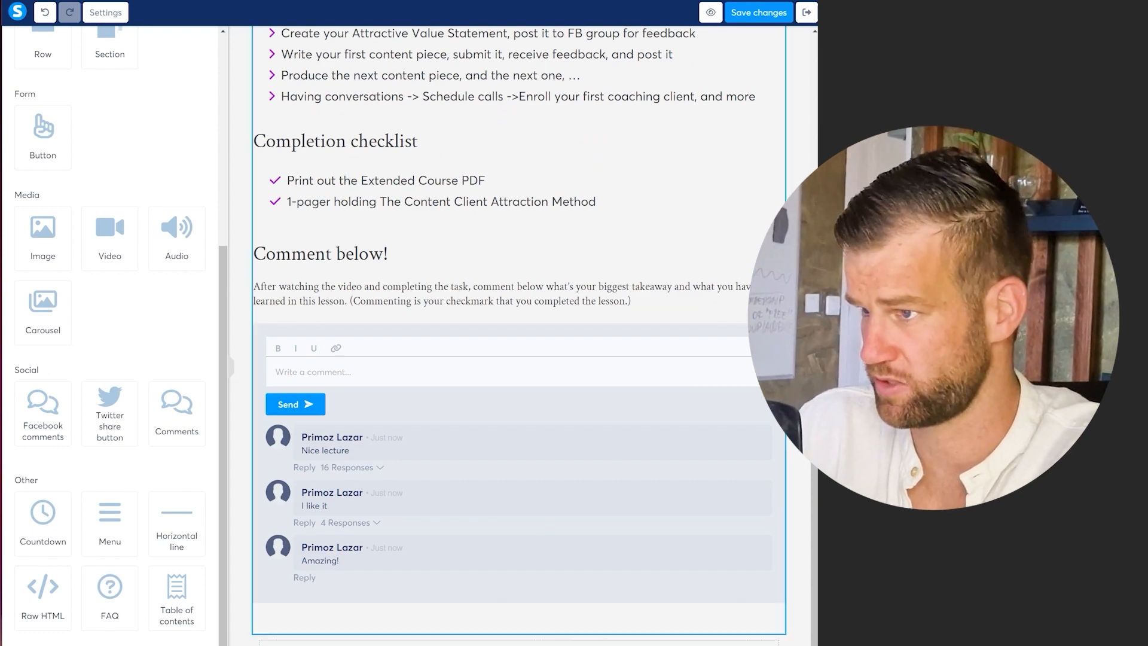
pyautogui.scroll(15, 519, 335)
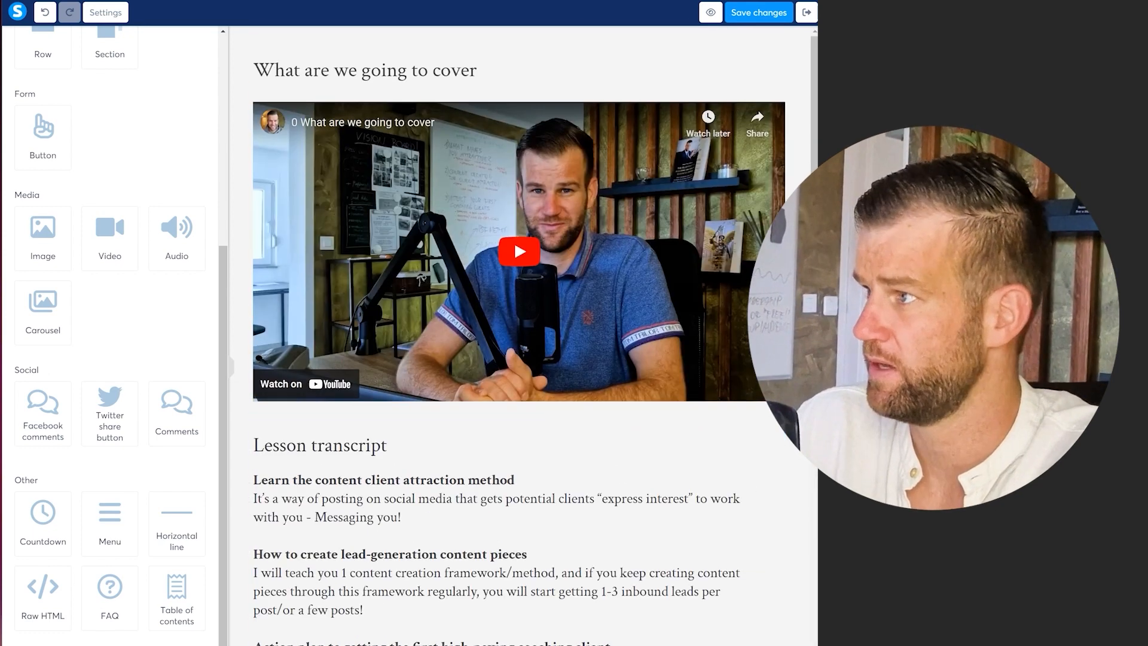
# - Save the changes to the lesson page and exit the editor
pyautogui.click(807, 13)
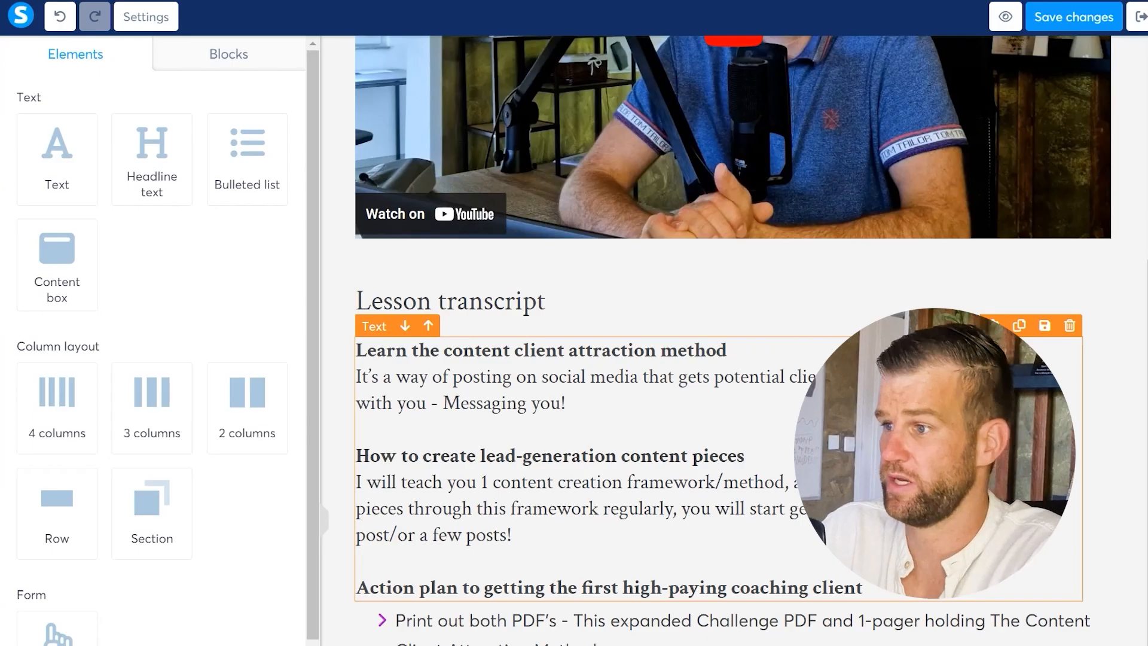
pyautogui.scroll(5, 733, 359)
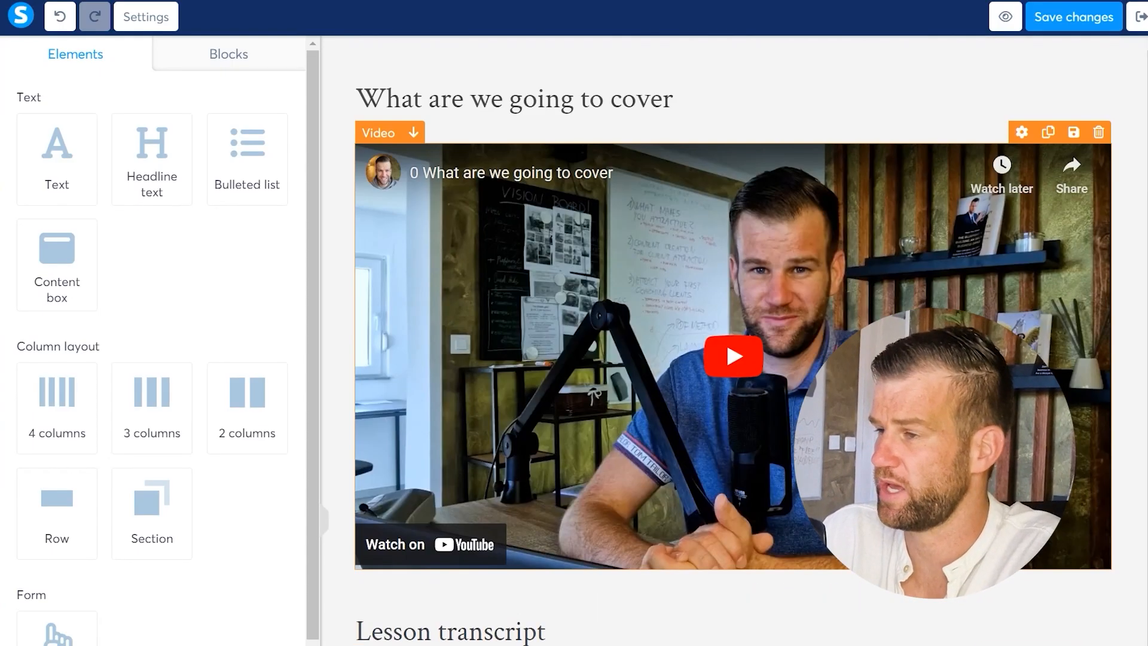
pyautogui.scroll(-3, 733, 359)
pyautogui.scroll(3, 733, 358)
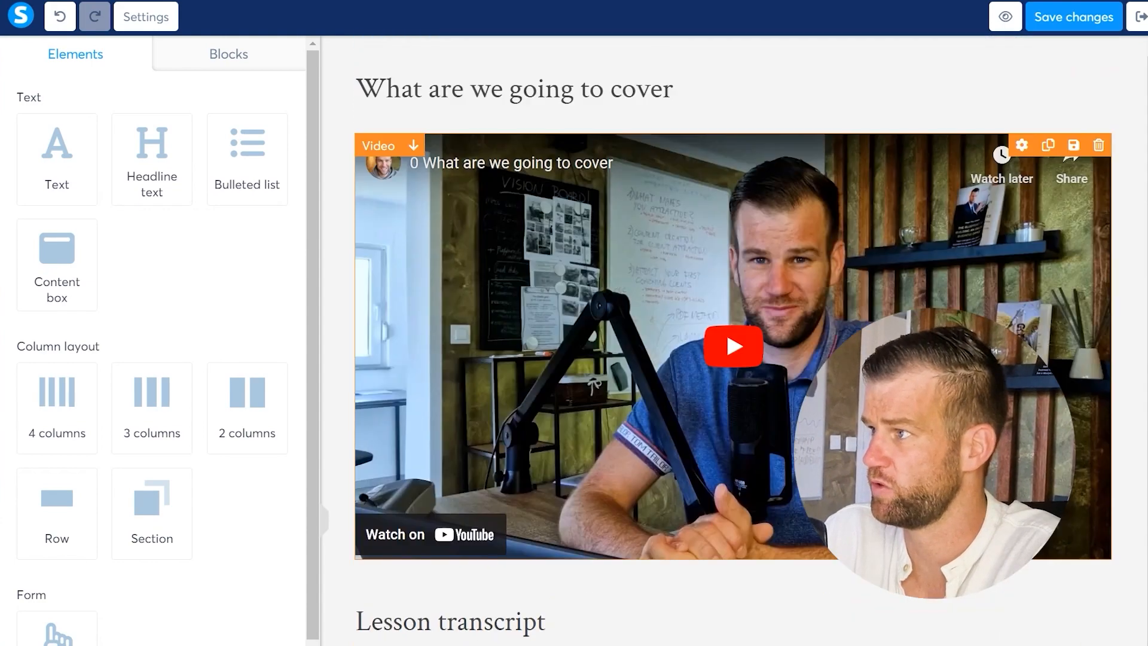
pyautogui.click(1070, 18)
pyautogui.click(1138, 16)
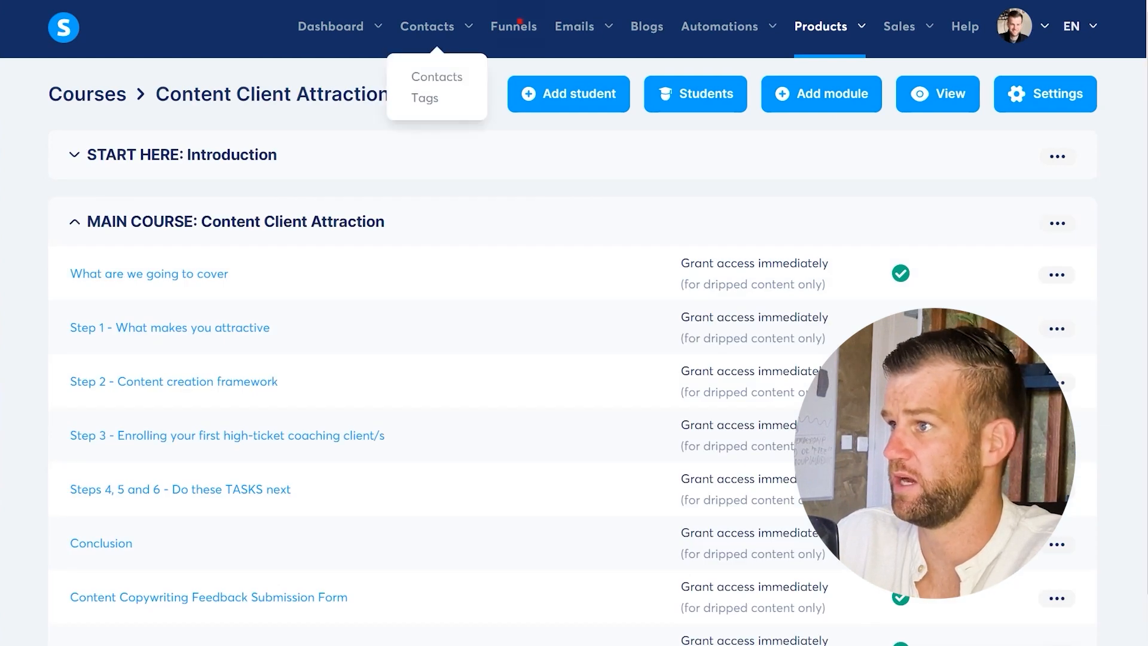
# - Open the Paid Community Membership Funnel TEMPLATE in the funnels list and bring up its Order Page for editing
pyautogui.click(513, 26)
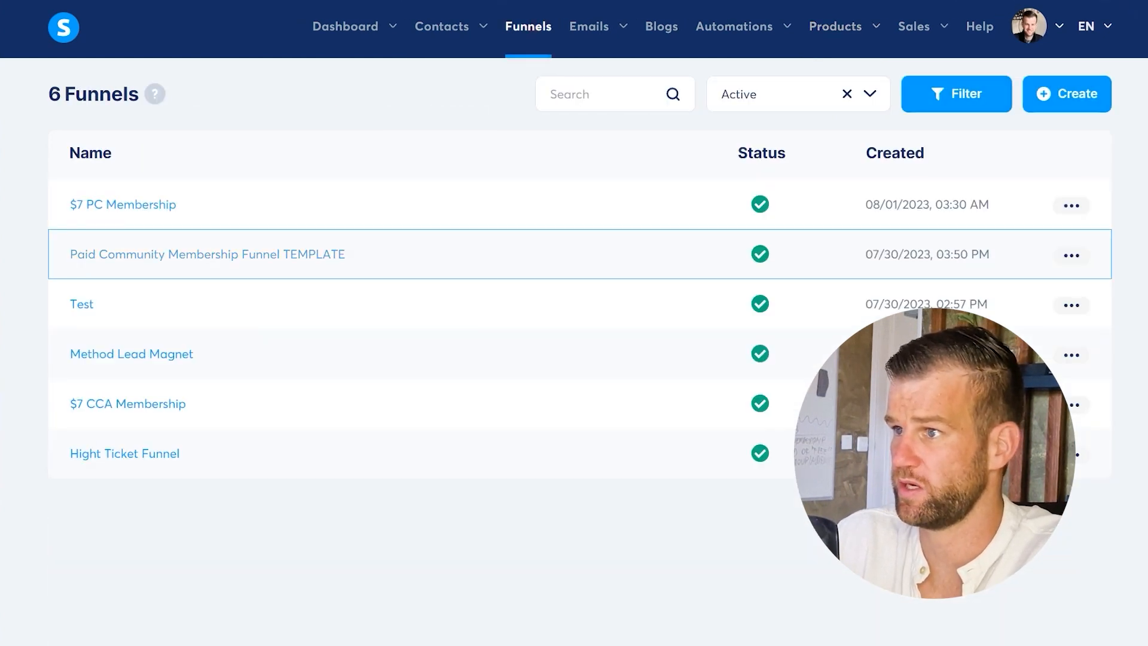
pyautogui.click(275, 253)
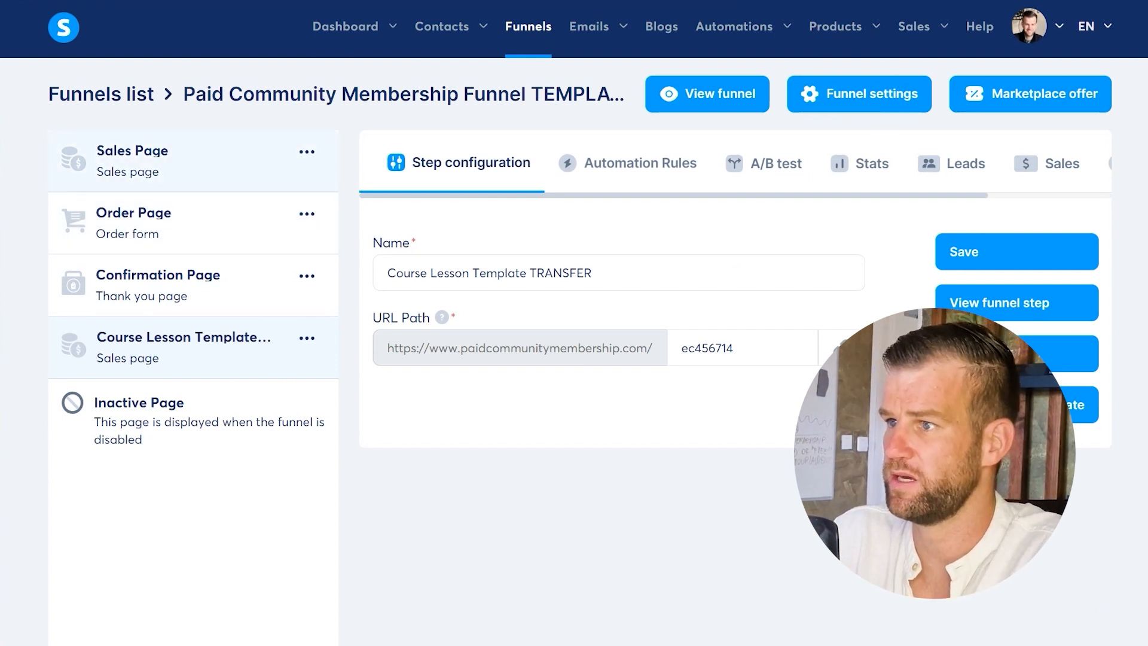
pyautogui.click(179, 222)
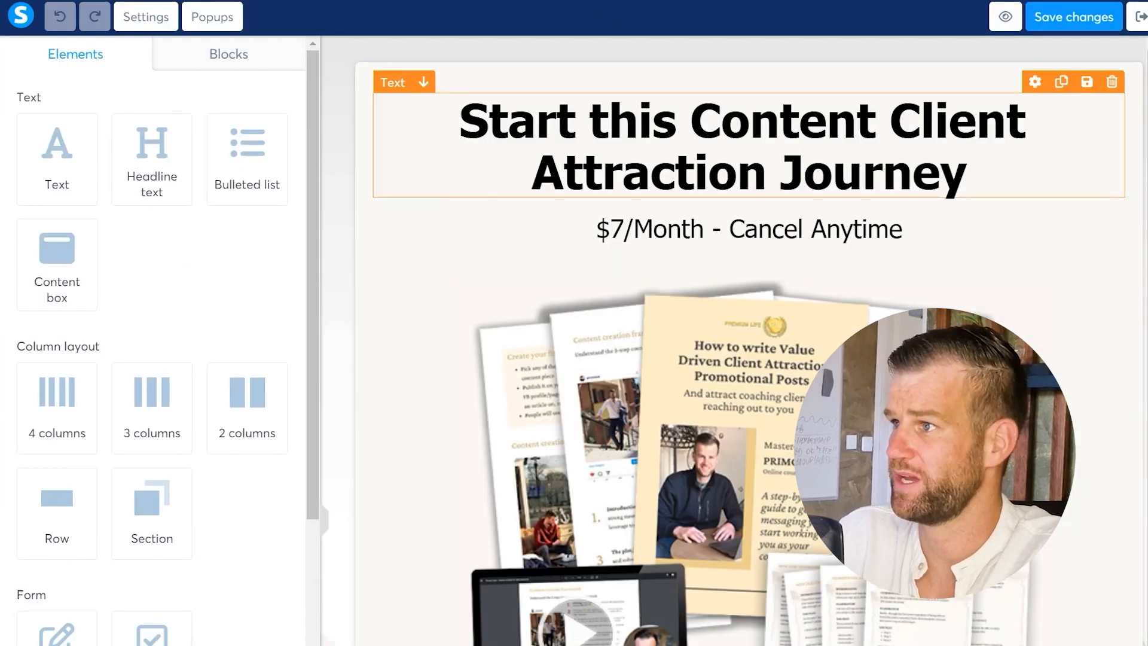
# - Review the order page's offer image, benefits list and the REGISTRATION FORM content box
pyautogui.scroll(-2, 747, 346)
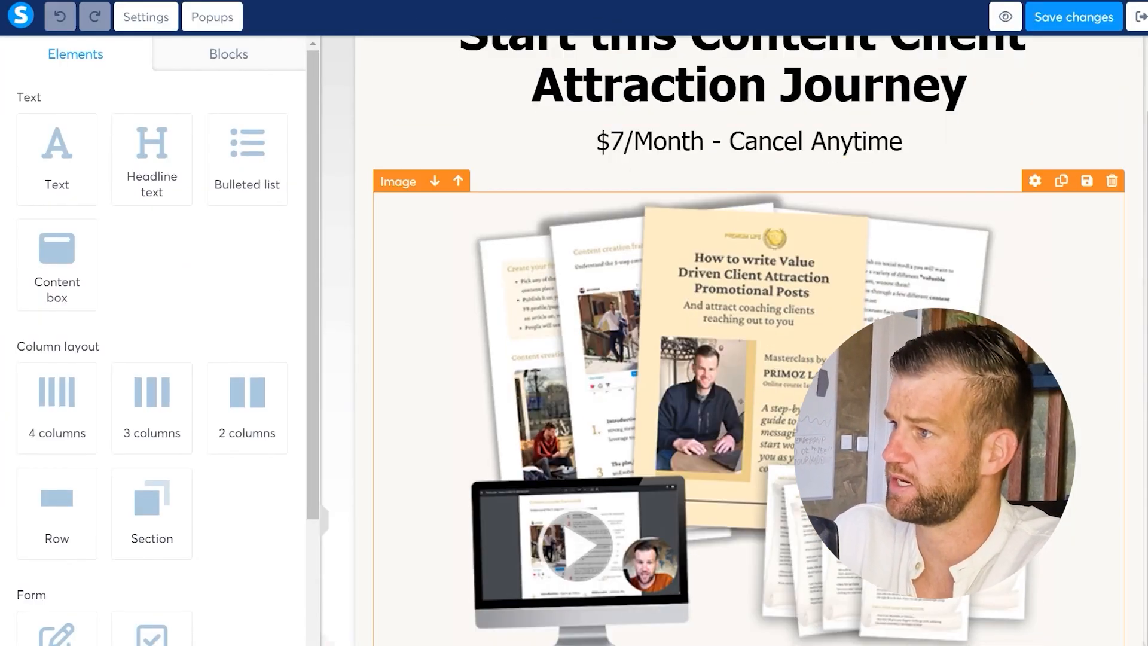
pyautogui.scroll(-5, 747, 341)
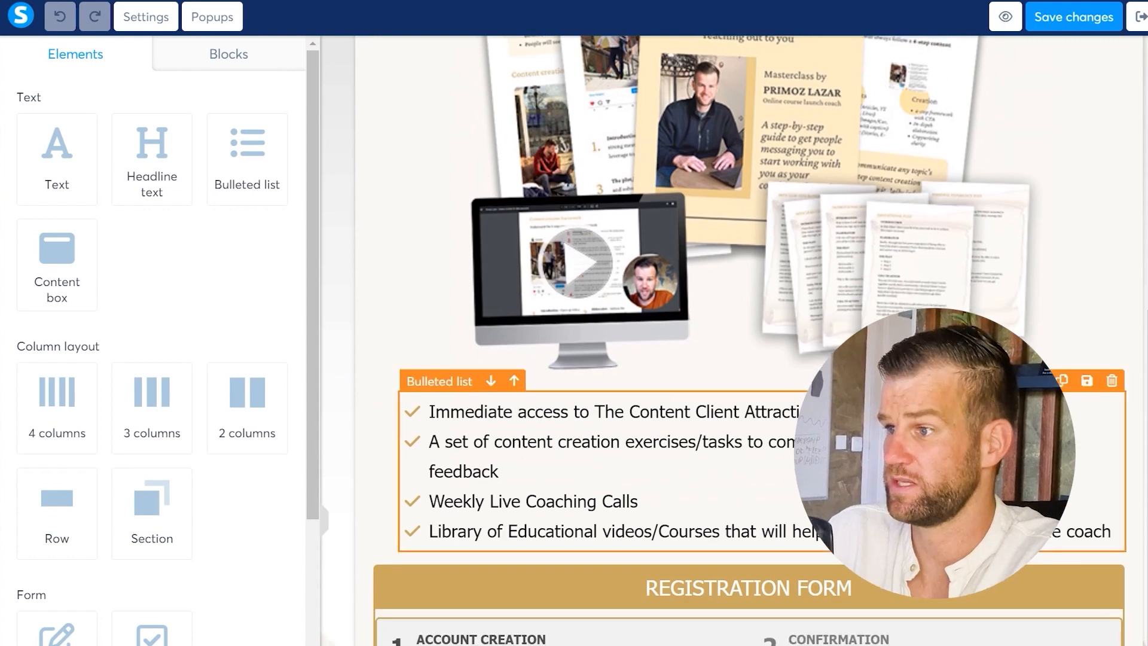
pyautogui.click(749, 587)
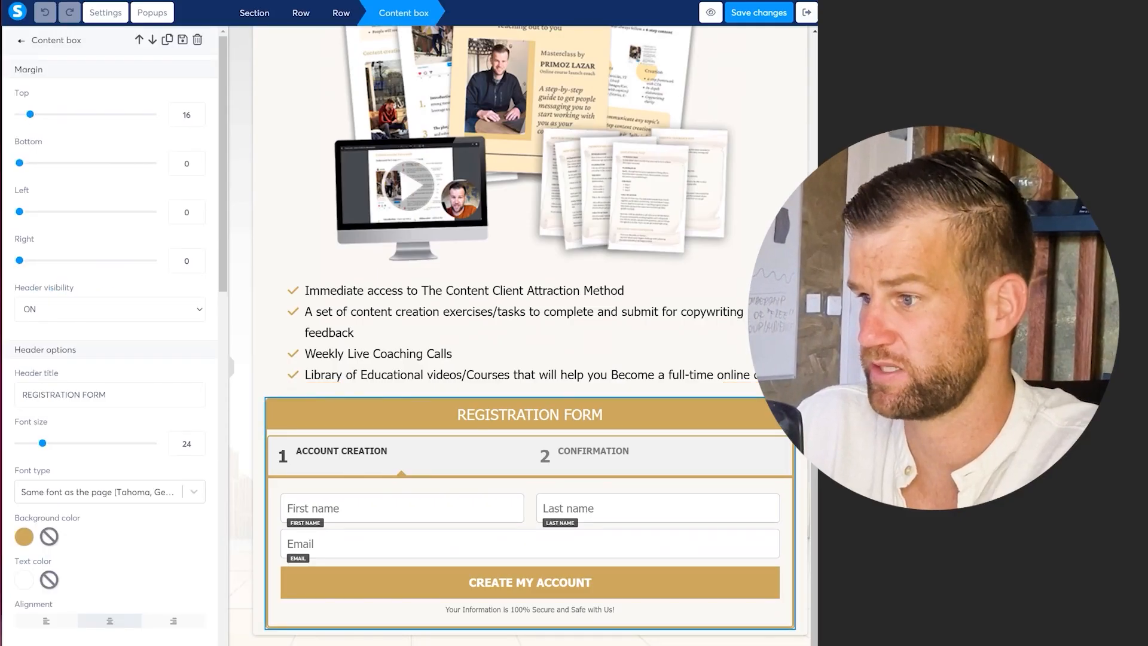
pyautogui.click(379, 576)
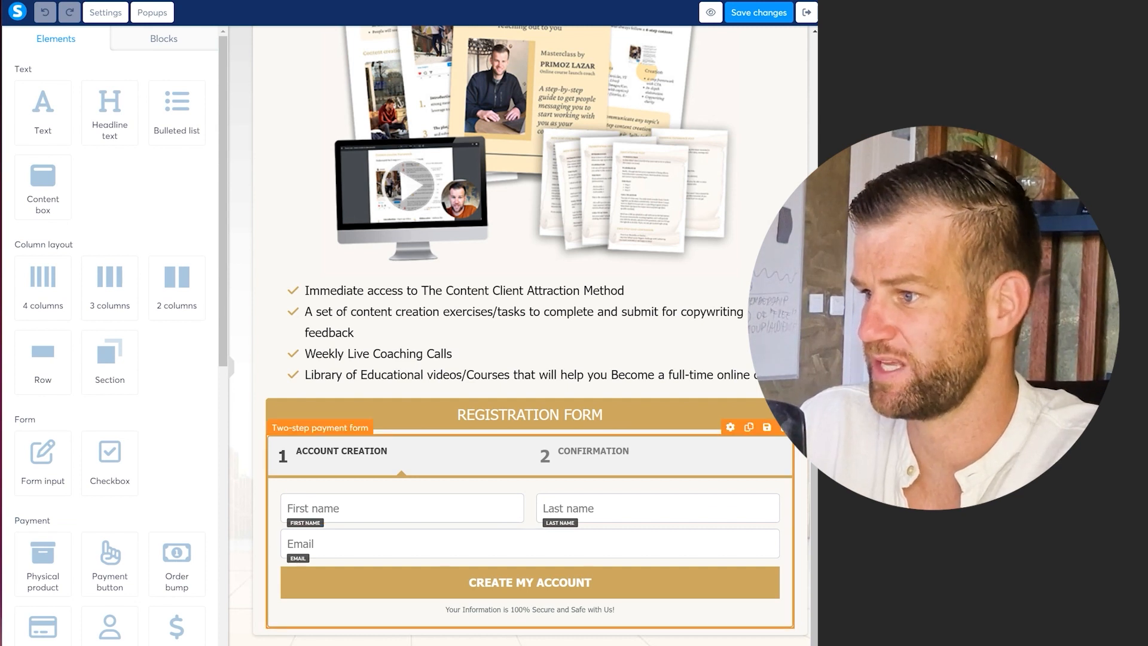
# - Open the two-step payment form's settings and compare Step #1 with Step #2, ending on the confirmation step
pyautogui.click(413, 446)
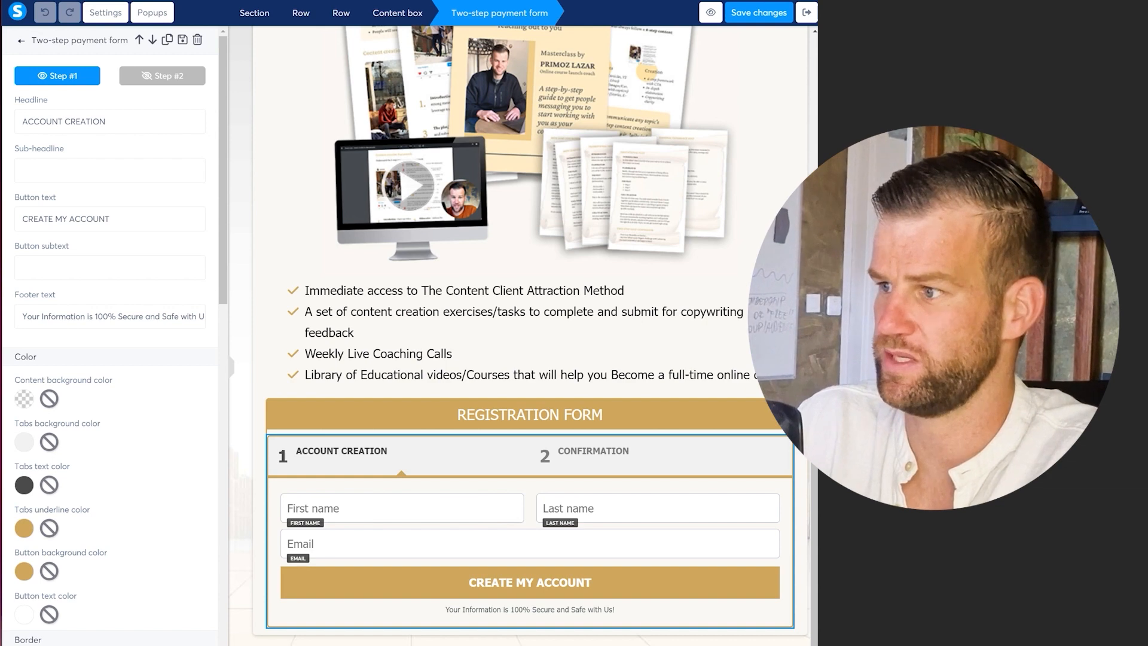
pyautogui.click(162, 76)
pyautogui.click(57, 76)
pyautogui.click(162, 76)
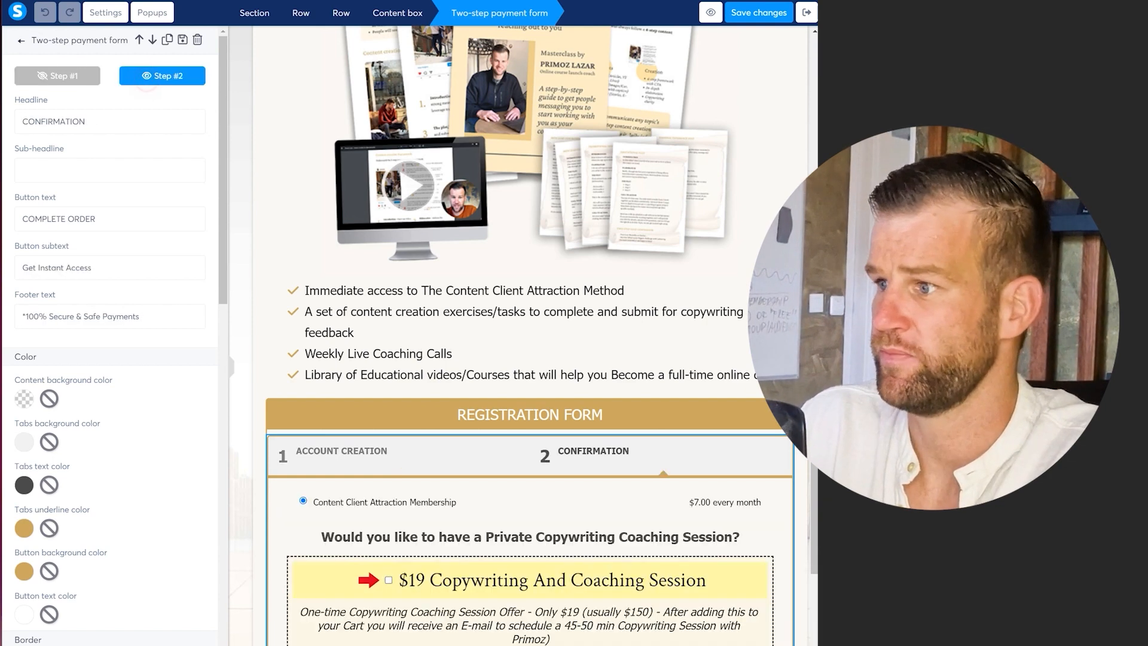
# - Examine the confirmation step's $19 Copywriting And Coaching Session order bump and payment options, along with the offer content above the form
pyautogui.click(480, 527)
pyautogui.scroll(-3, 480, 514)
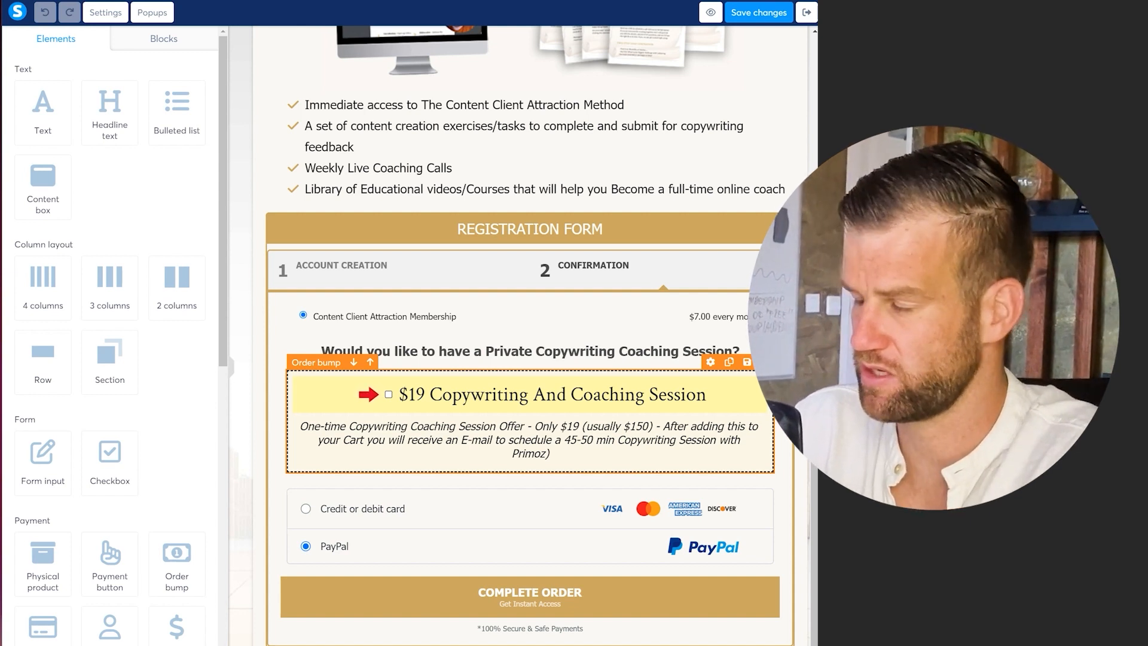
pyautogui.click(426, 396)
pyautogui.click(427, 397)
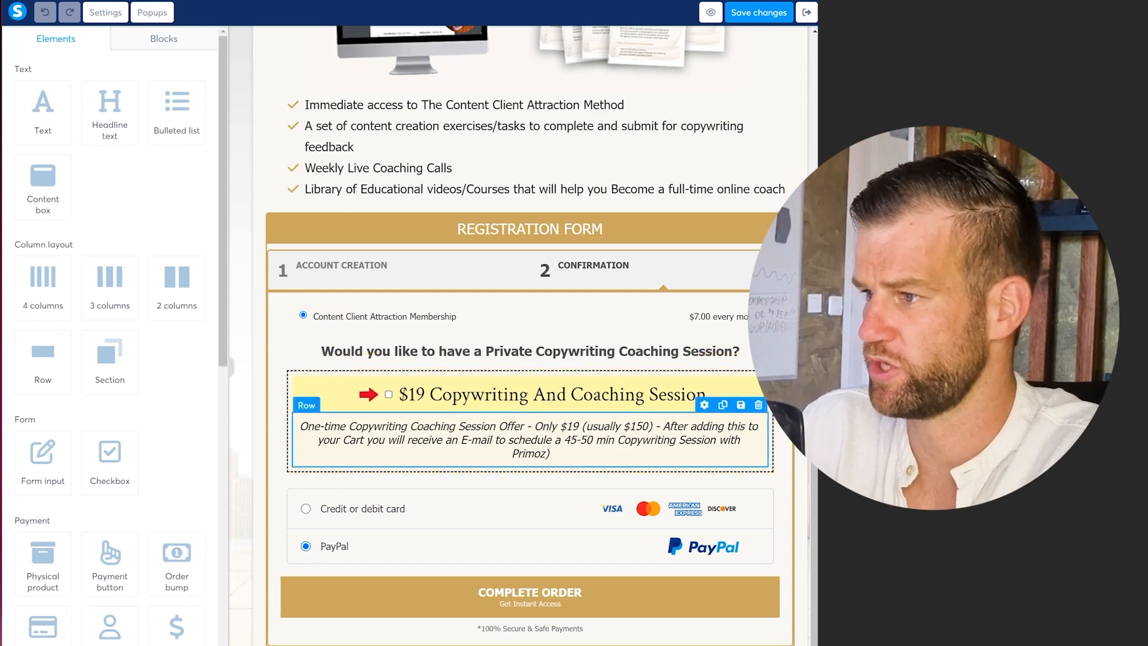
pyautogui.scroll(-1, 529, 454)
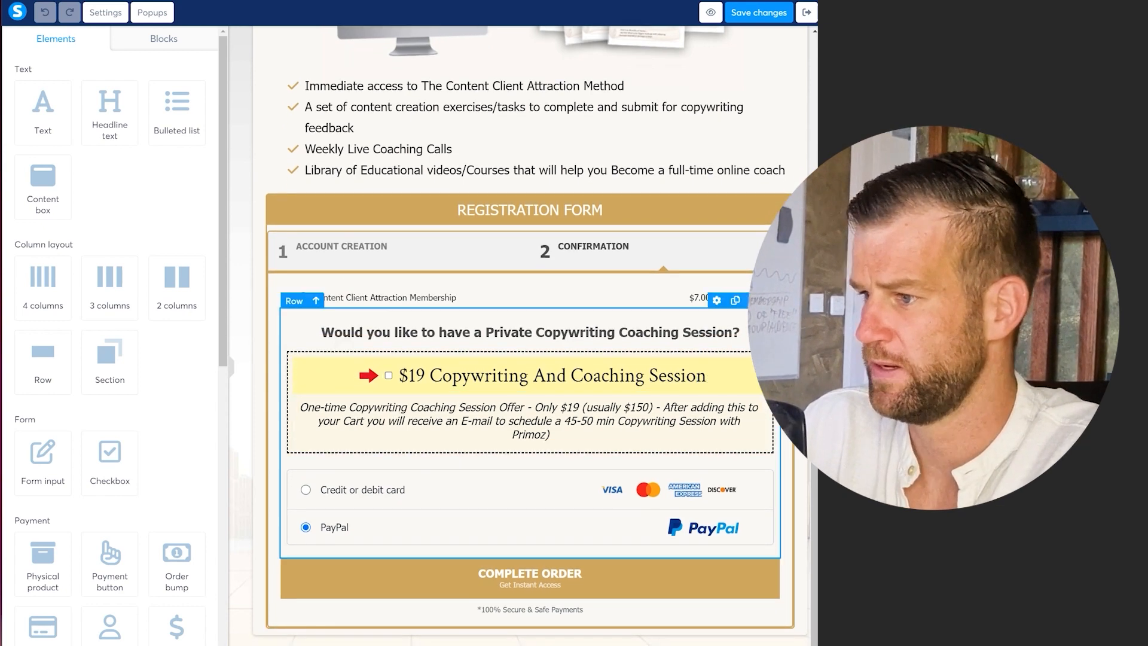
pyautogui.scroll(1, 530, 454)
pyautogui.scroll(2, 529, 454)
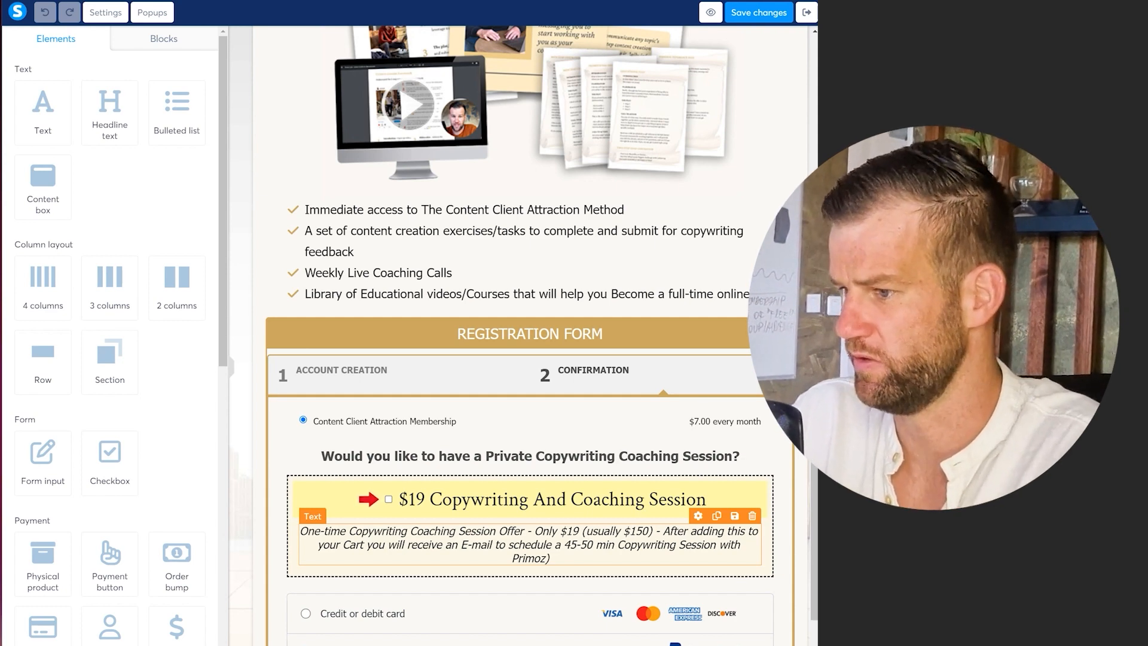
pyautogui.scroll(-2, 529, 335)
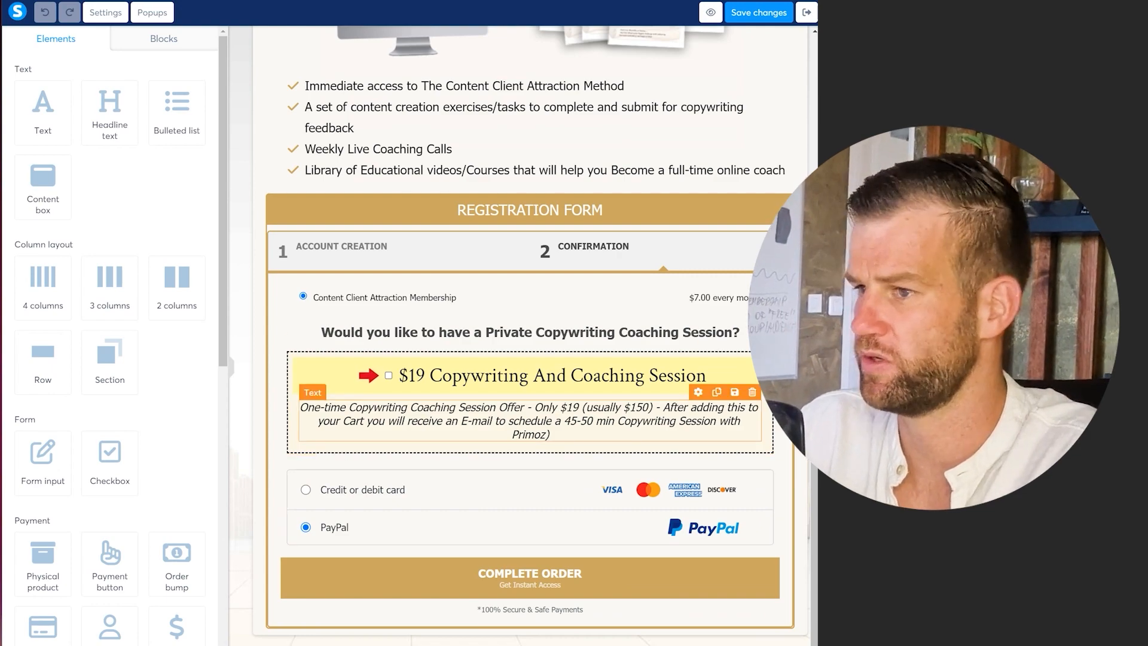
pyautogui.scroll(4, 529, 359)
pyautogui.scroll(-2, 530, 359)
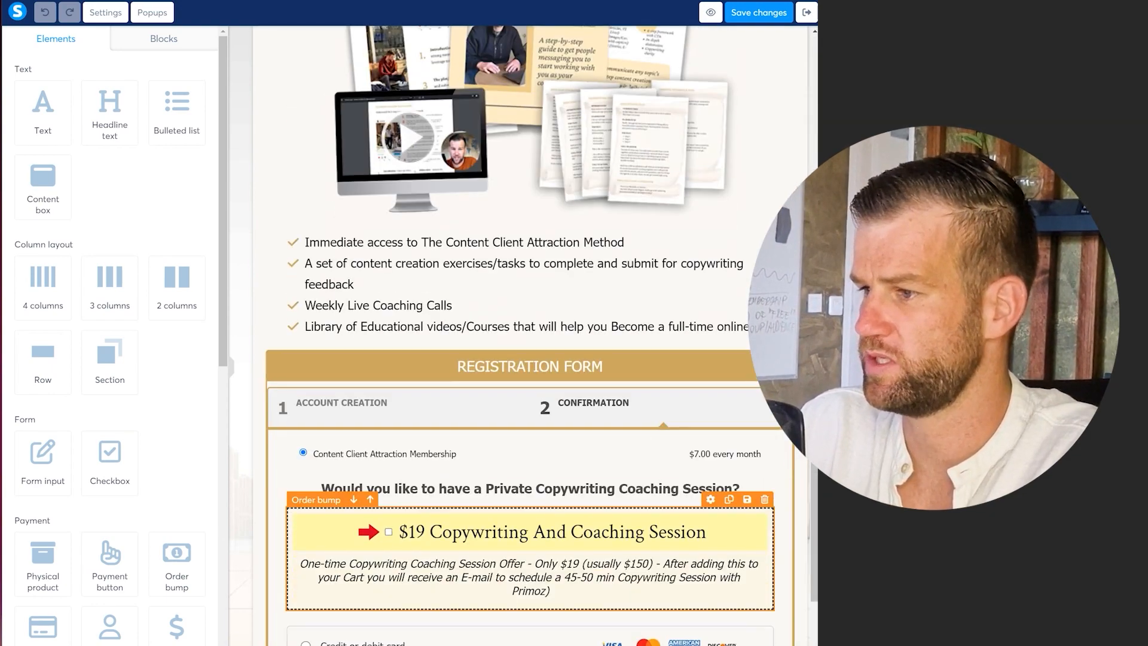
pyautogui.scroll(5, 529, 335)
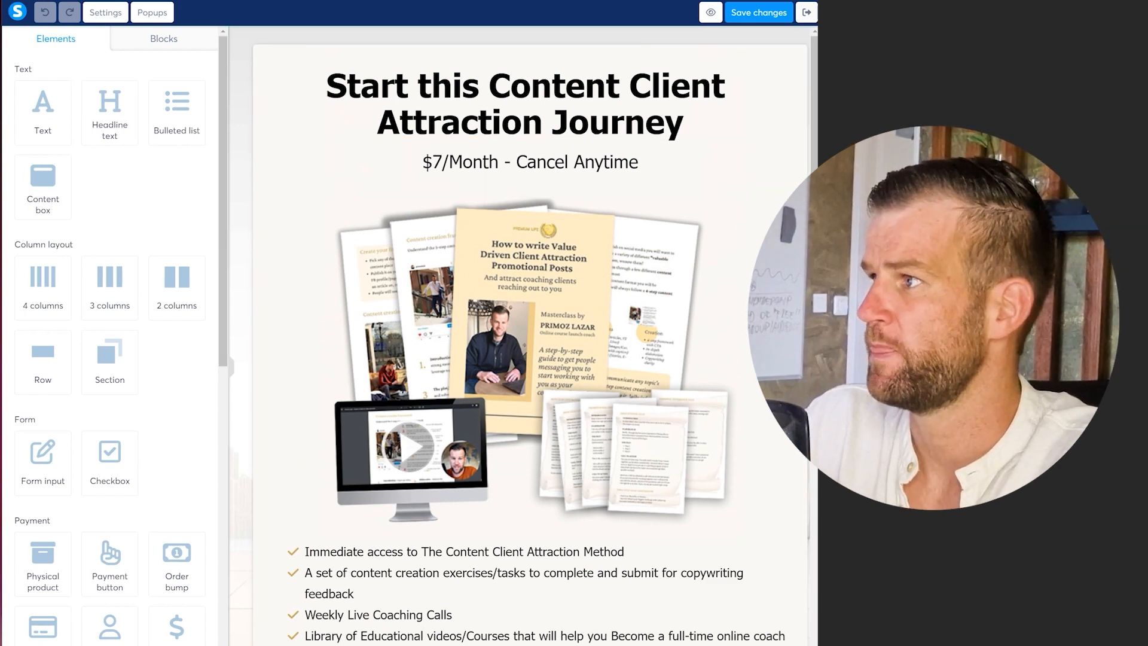
# - Exit the page editor and review the Order Page's affiliate commissions, offer type, resources, price plans and order bump settings
pyautogui.click(806, 13)
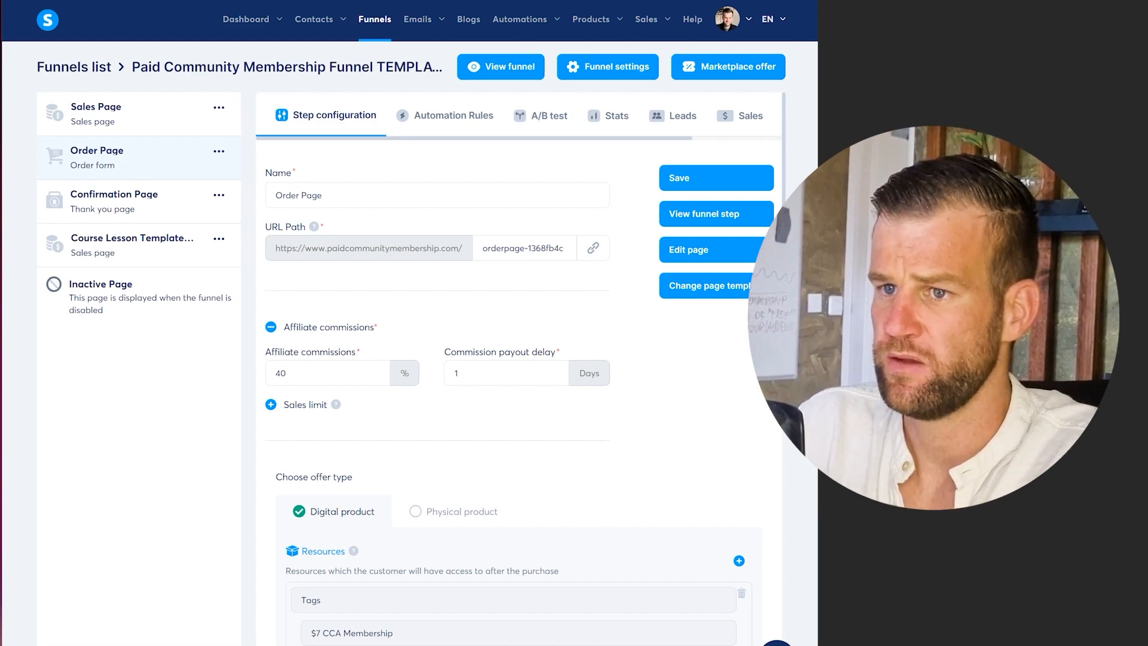
pyautogui.scroll(-2, 519, 366)
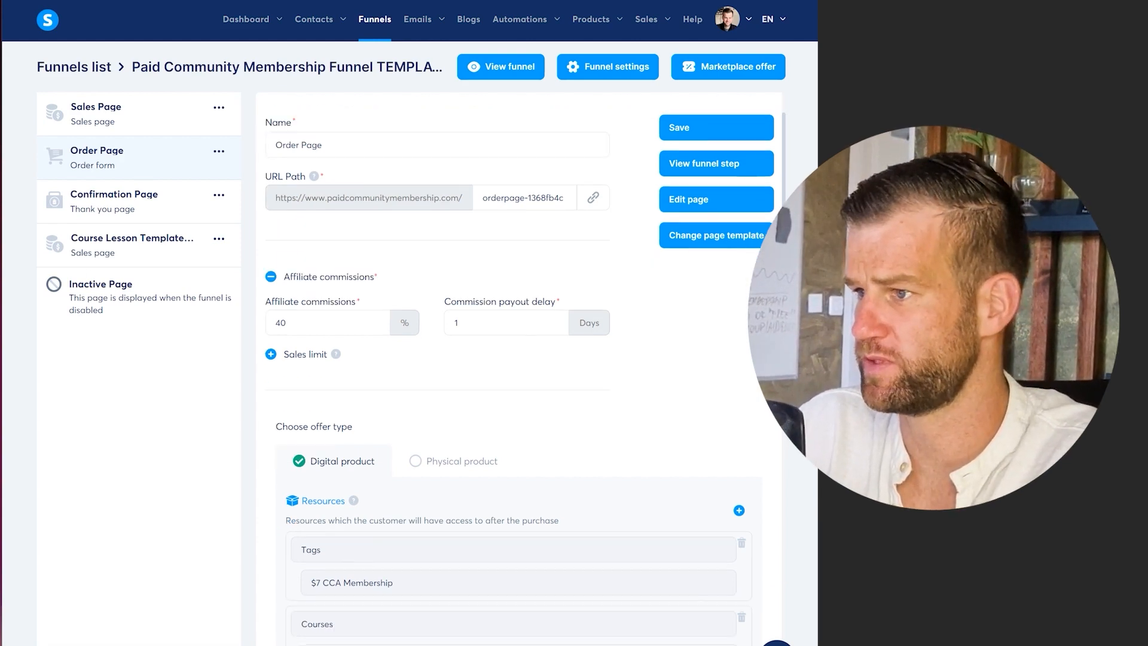
pyautogui.scroll(2, 518, 366)
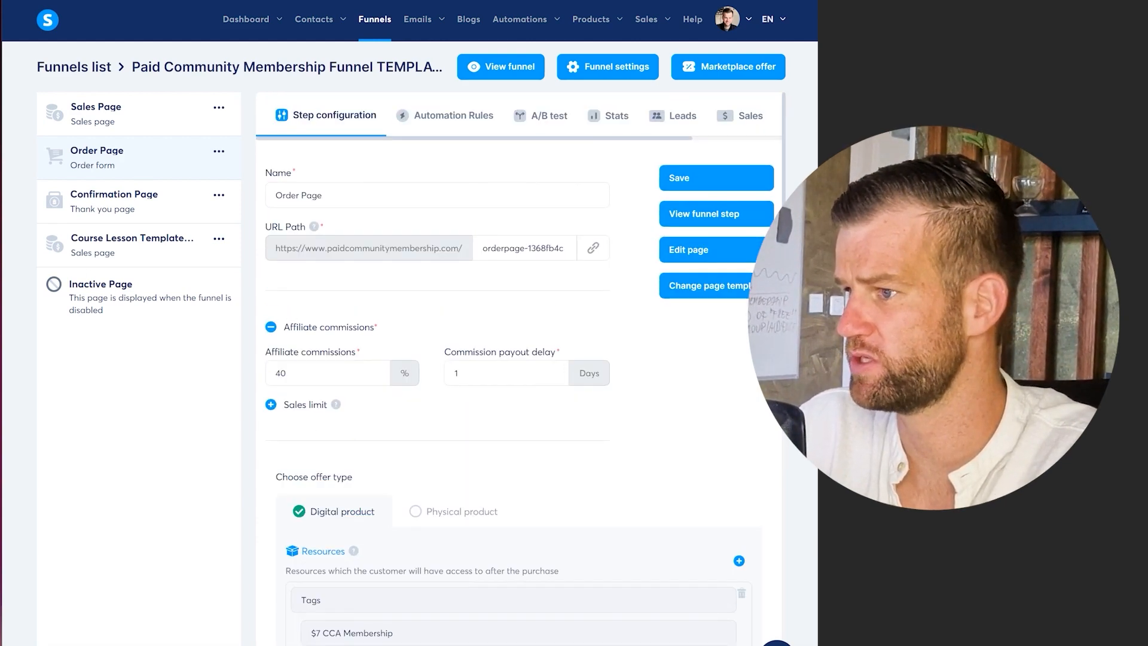
pyautogui.scroll(-4, 518, 366)
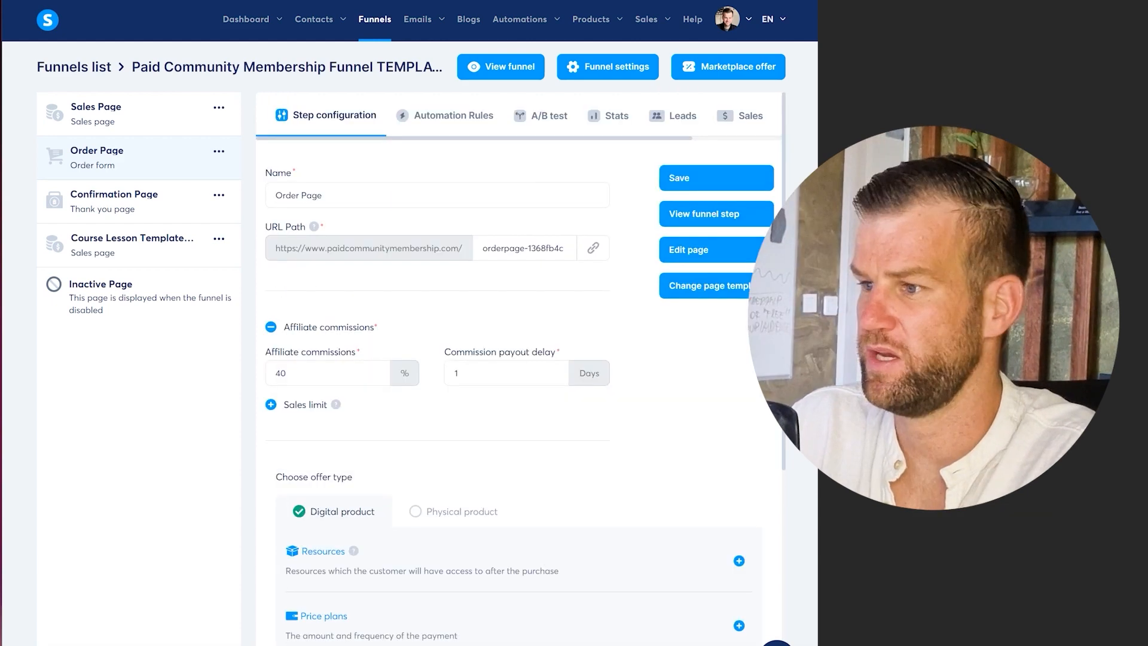
pyautogui.scroll(-2, 519, 366)
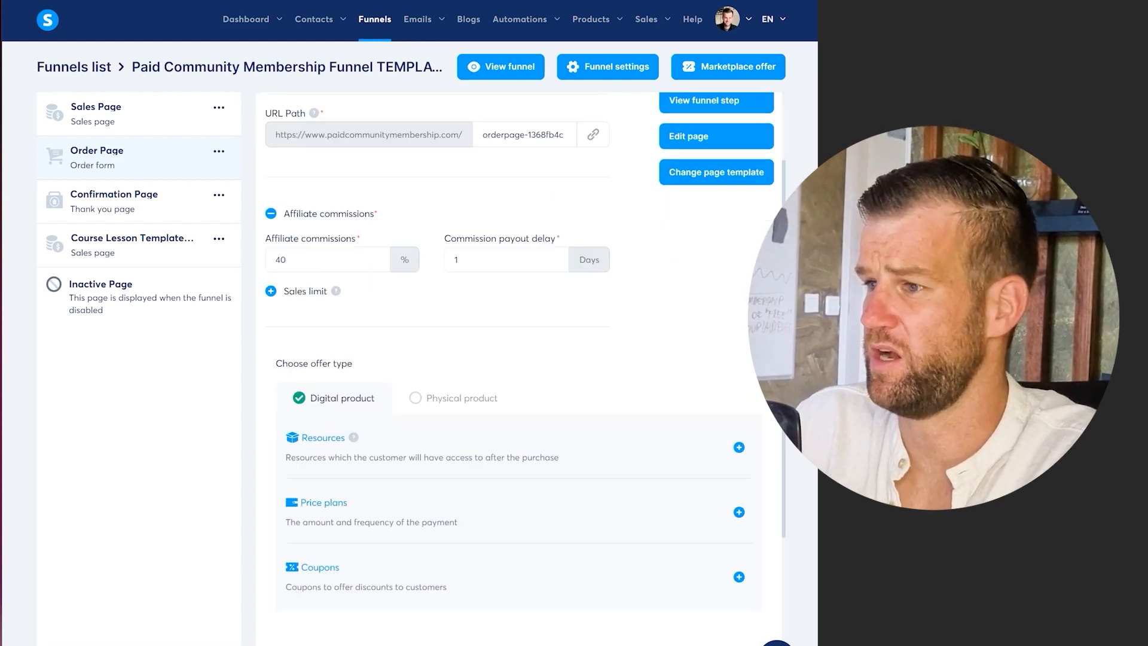
pyautogui.scroll(-1, 518, 366)
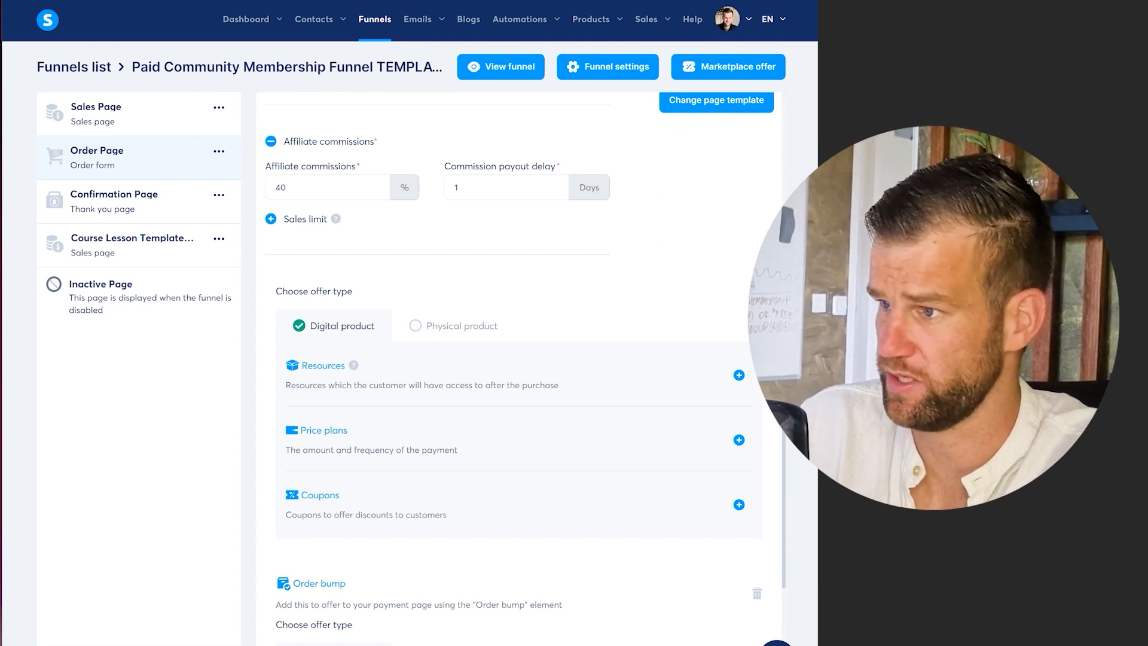
pyautogui.scroll(-1, 518, 365)
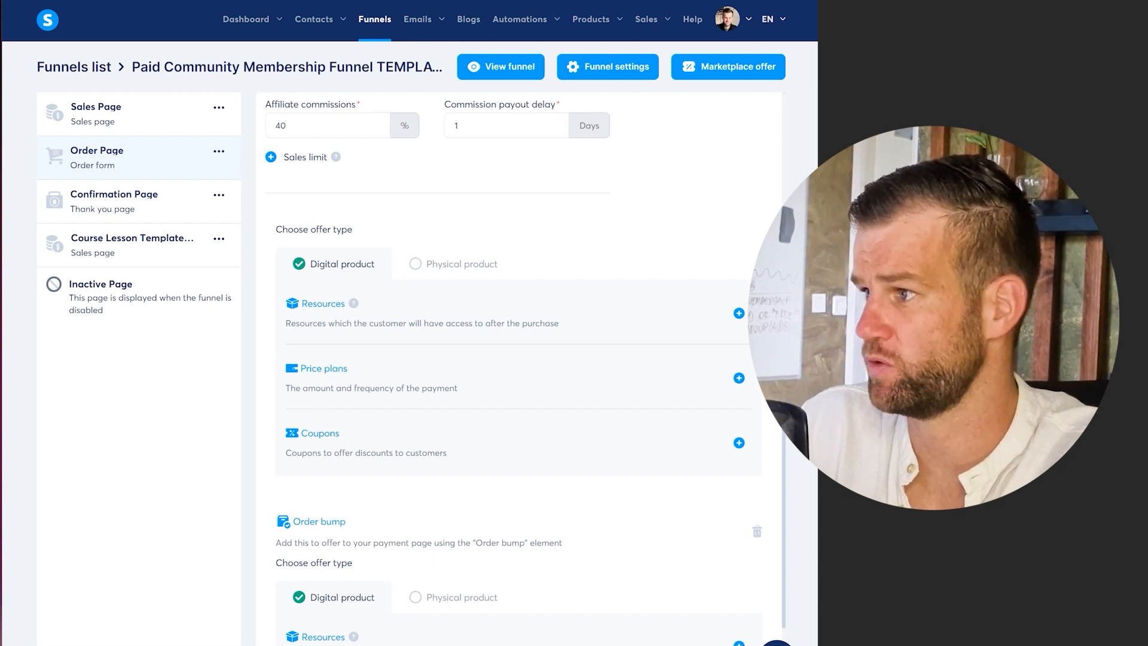
# - Add a Courses resource to the digital product offer, selecting New course with Full access
pyautogui.click(739, 313)
pyautogui.click(521, 351)
pyautogui.click(521, 352)
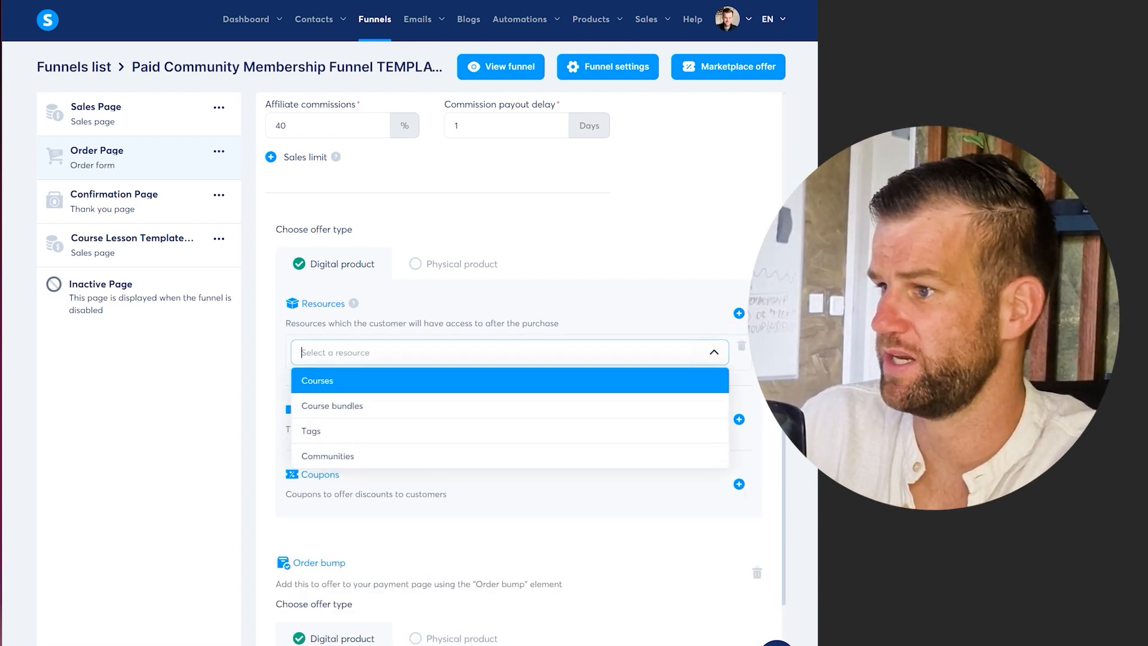
pyautogui.click(324, 381)
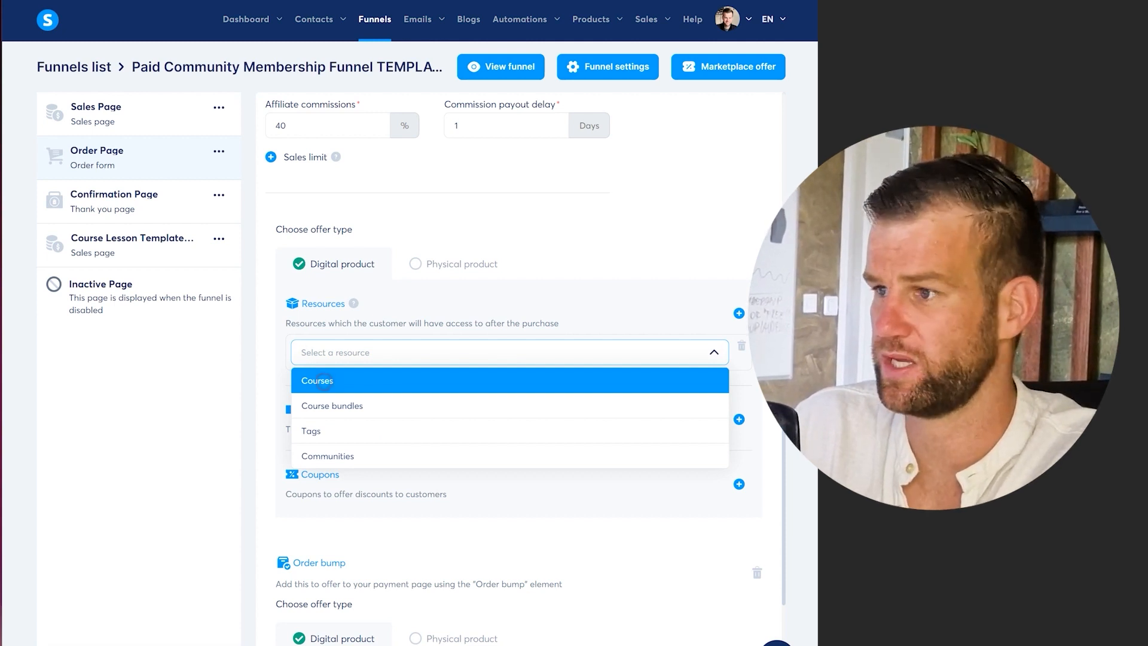
pyautogui.click(714, 383)
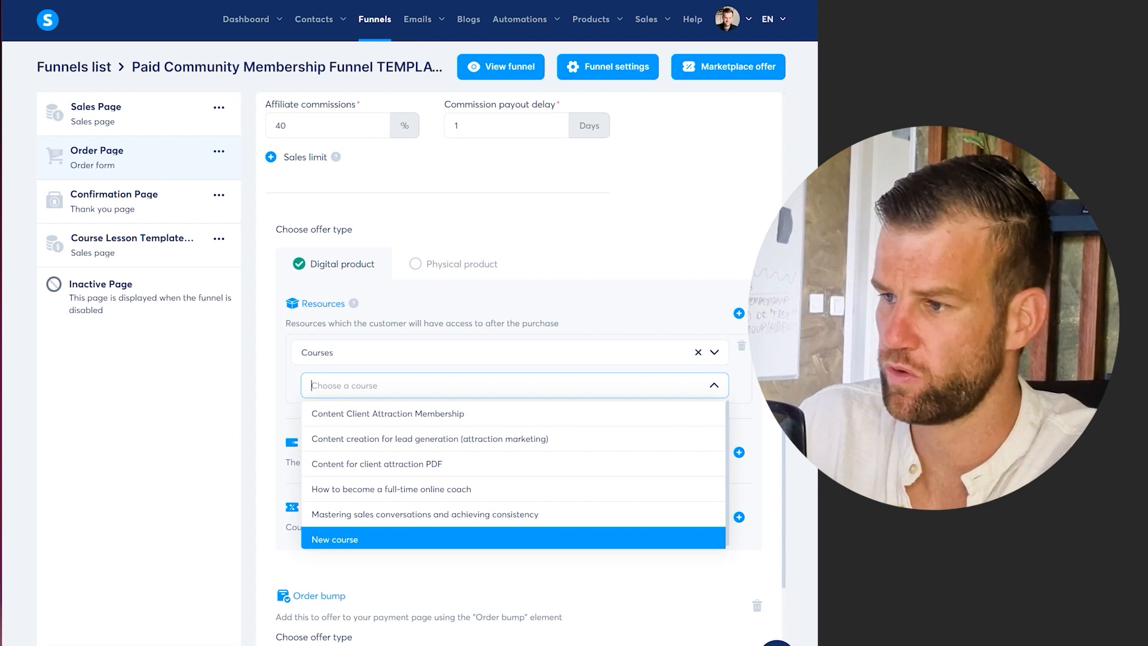
pyautogui.click(344, 538)
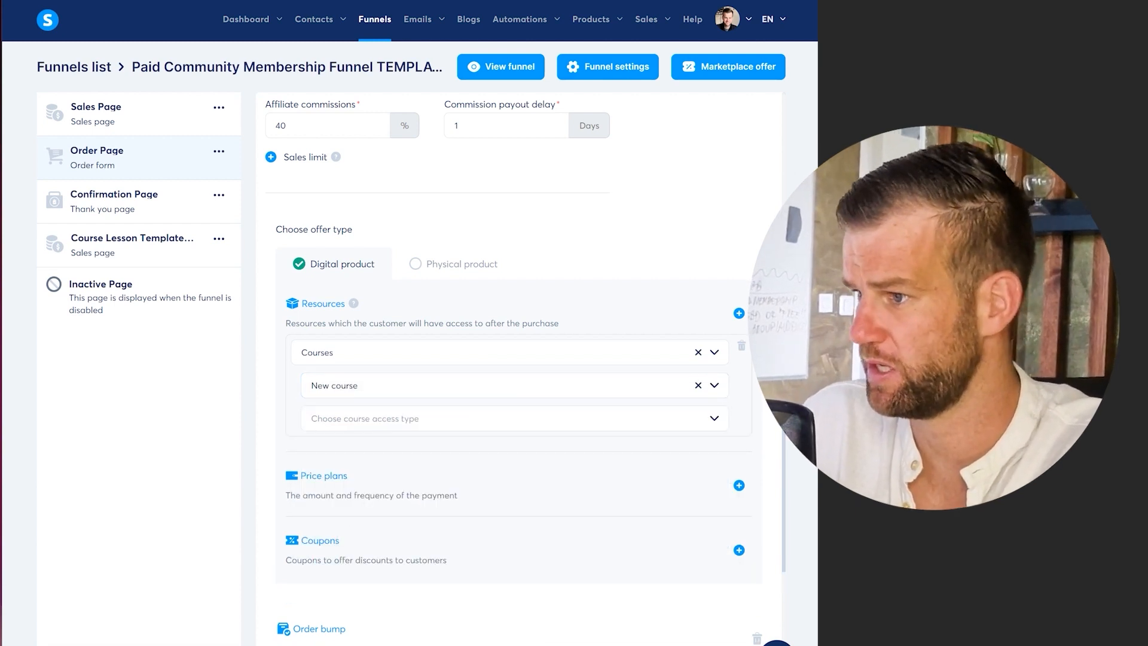
pyautogui.click(366, 418)
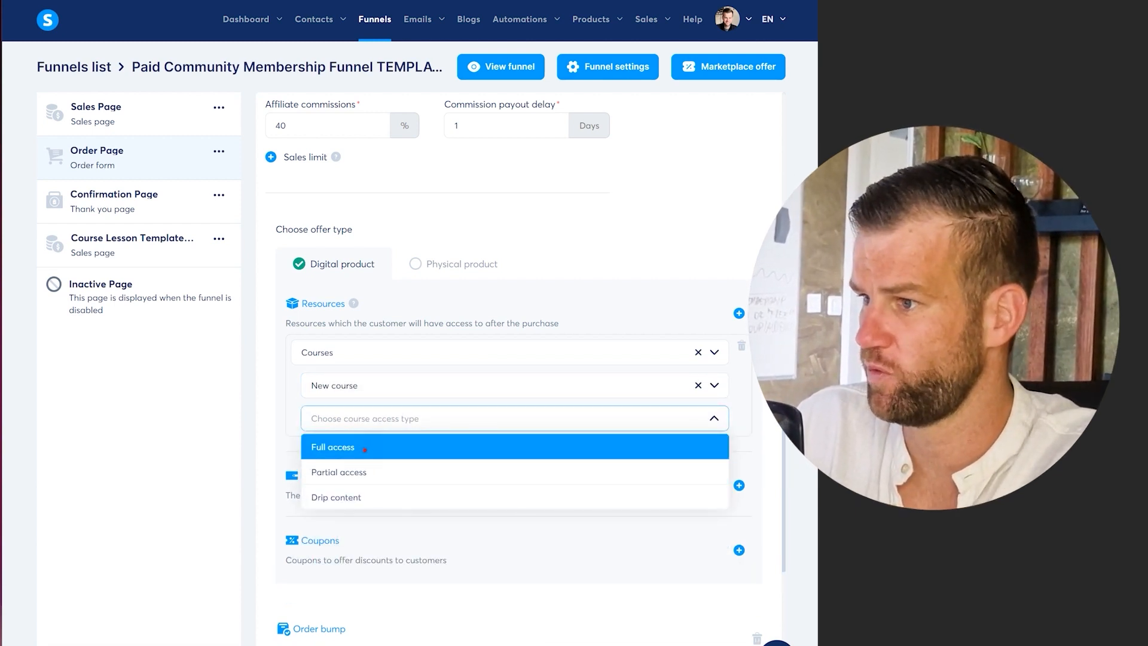
pyautogui.click(363, 446)
# - Add a price plan to the offer with the Subscription type and look for an existing plan to use
pyautogui.scroll(-1, 267, 402)
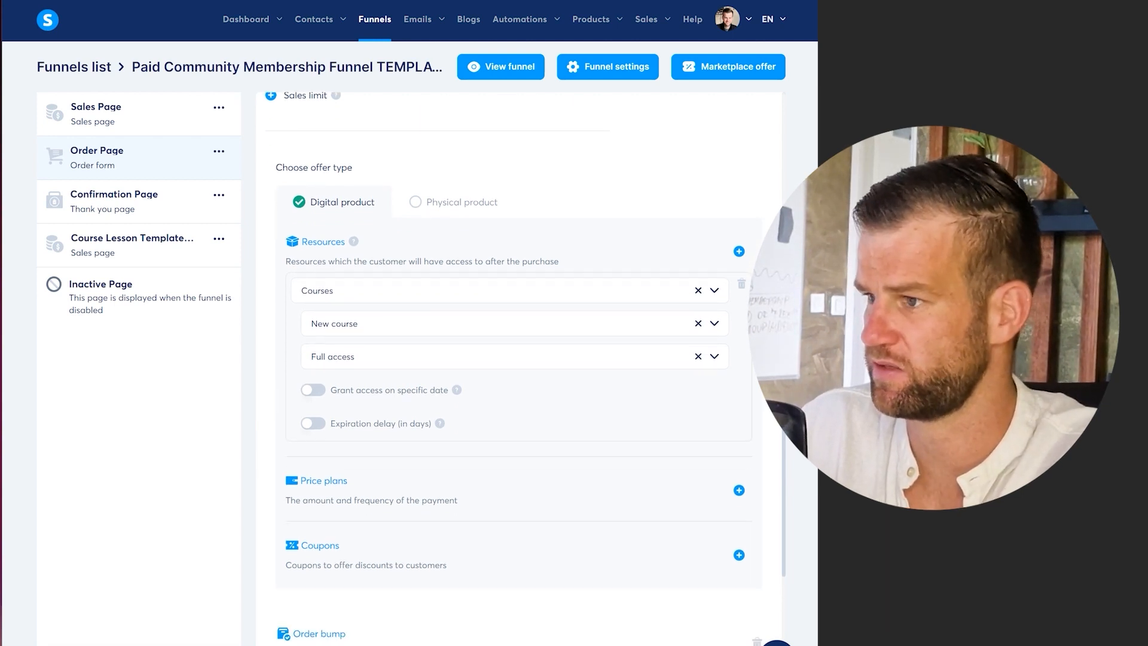
pyautogui.scroll(-2, 519, 359)
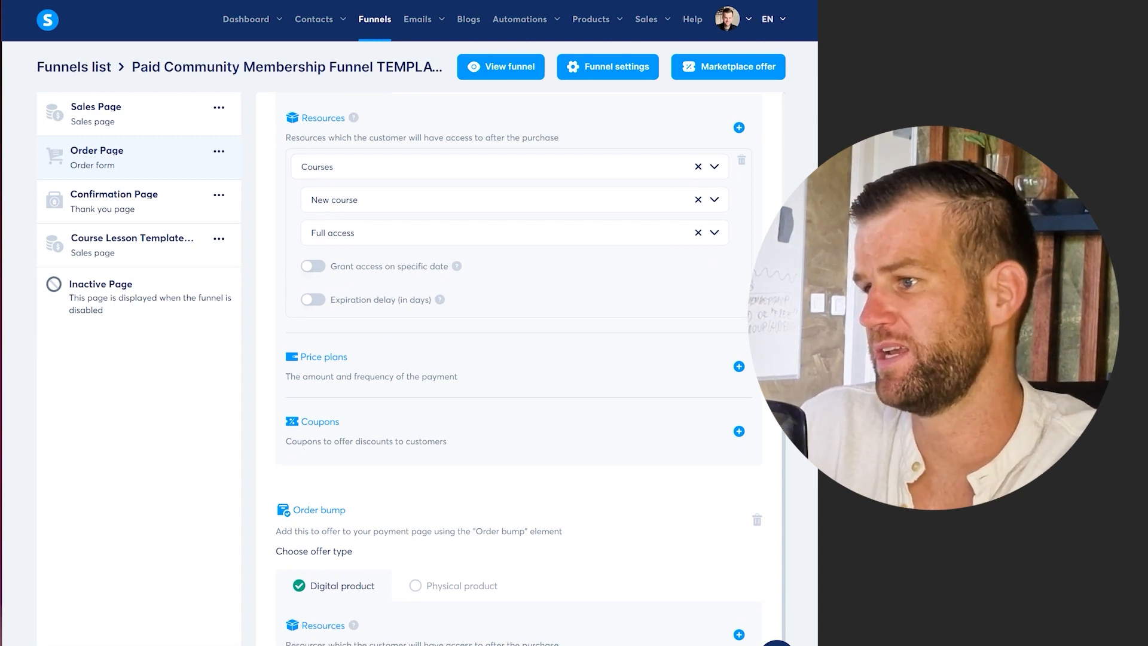
pyautogui.scroll(1, 519, 368)
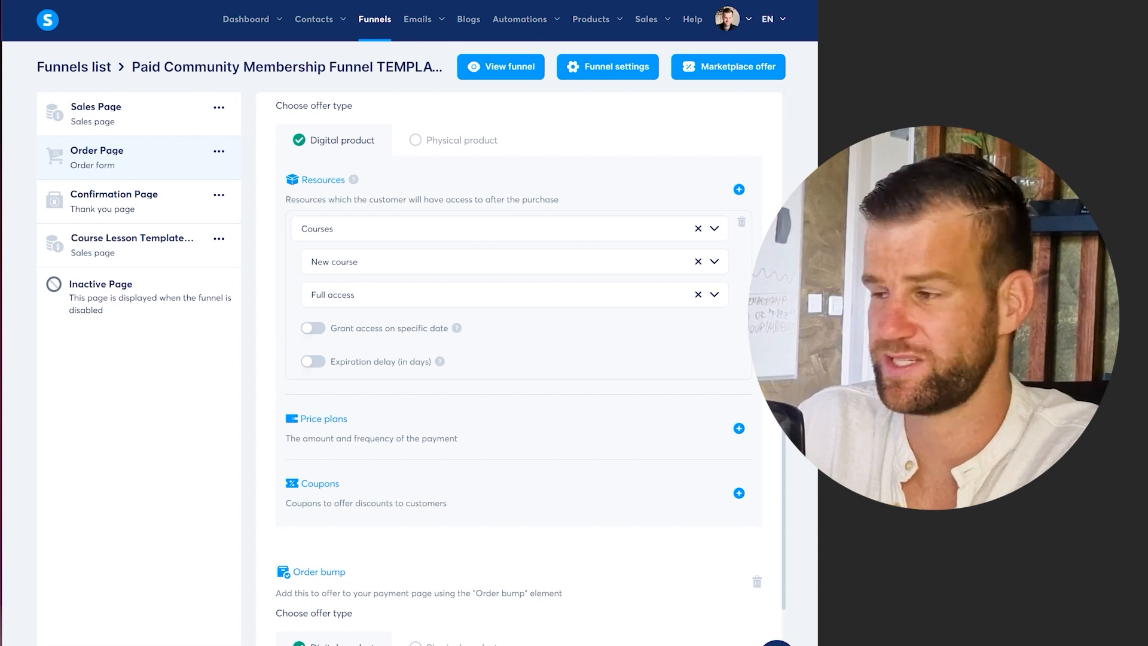
pyautogui.click(738, 428)
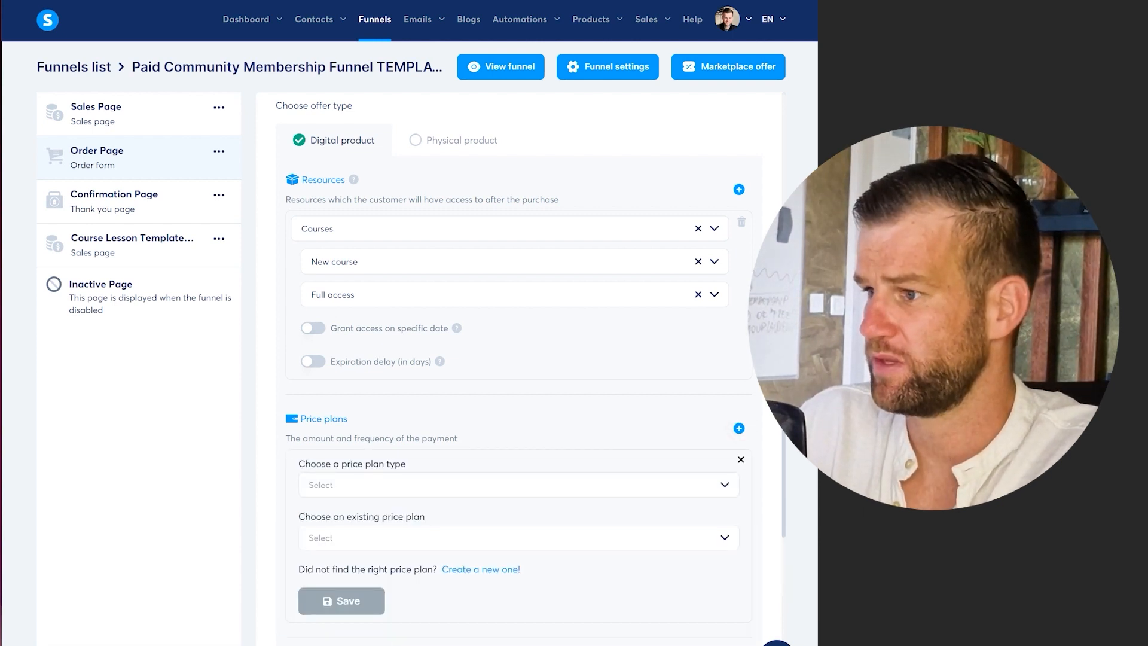
pyautogui.scroll(-2, 518, 368)
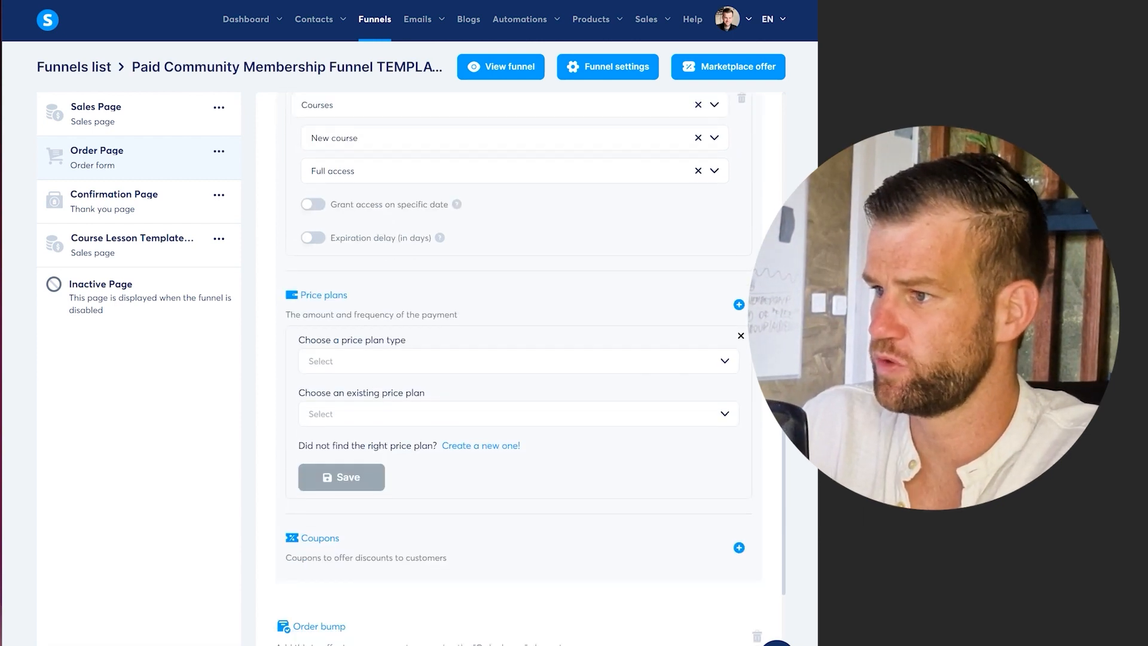
pyautogui.click(725, 360)
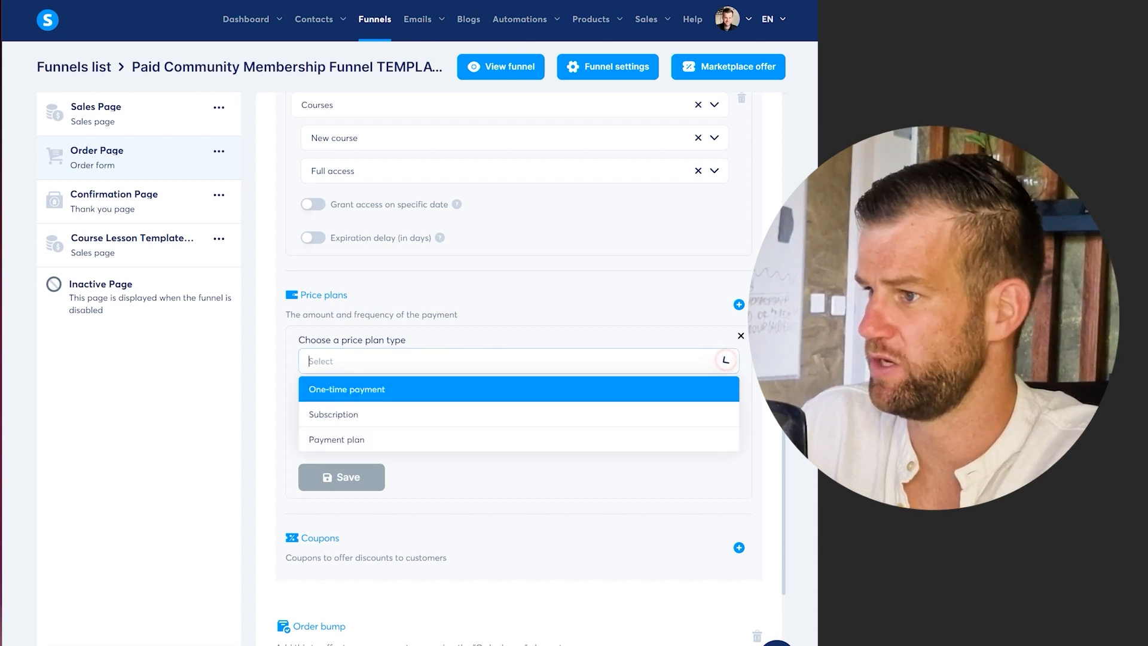
pyautogui.click(348, 416)
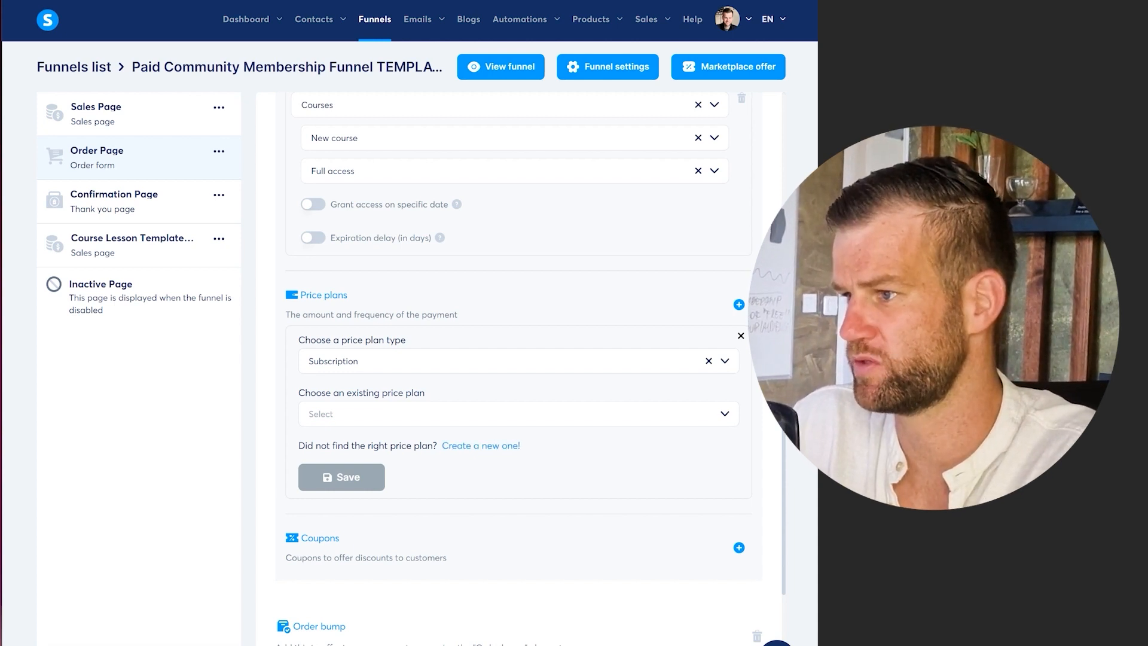
pyautogui.click(724, 414)
pyautogui.click(725, 414)
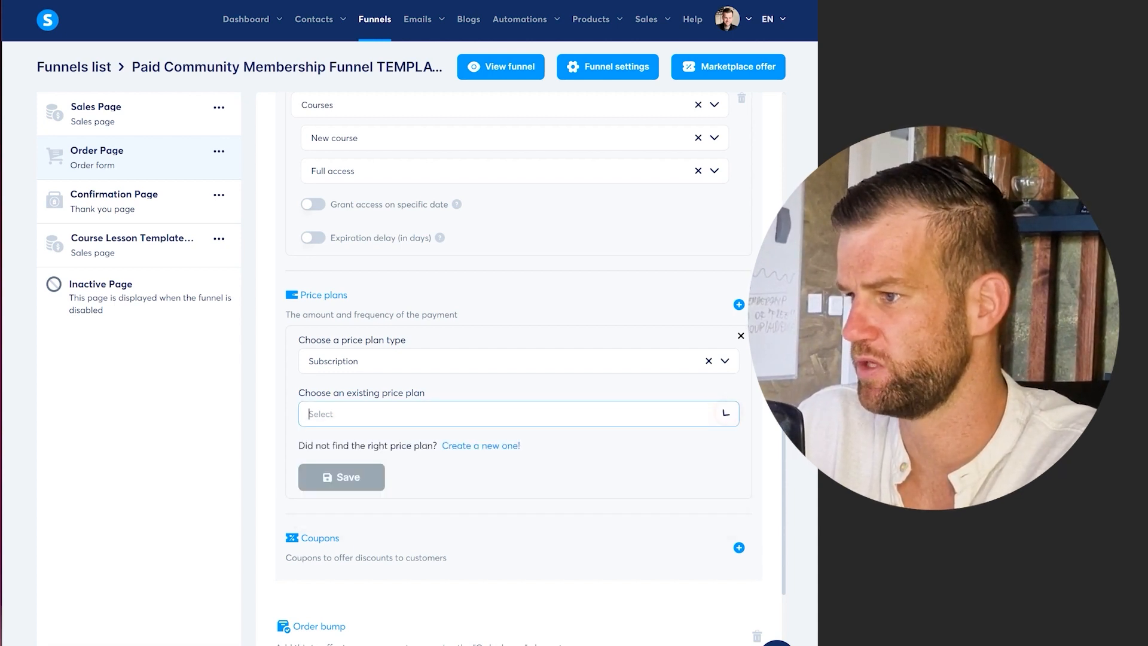
# - Begin a new price plan of the Subscription type and look over its name, statement descriptor and trial period options
pyautogui.click(500, 447)
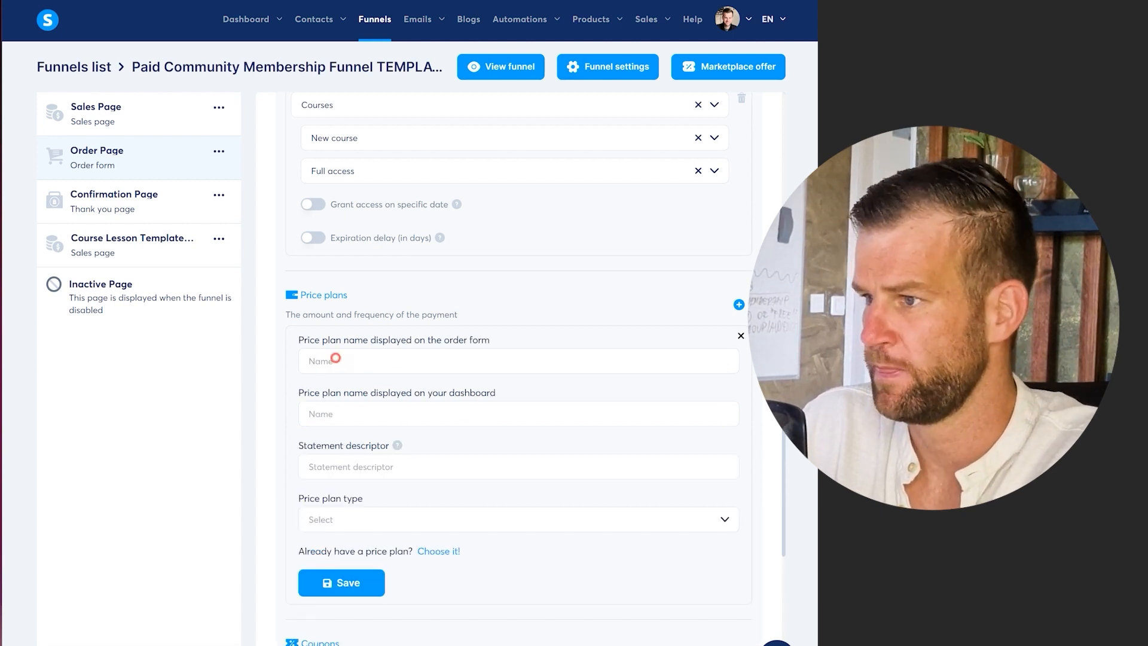
pyautogui.click(335, 358)
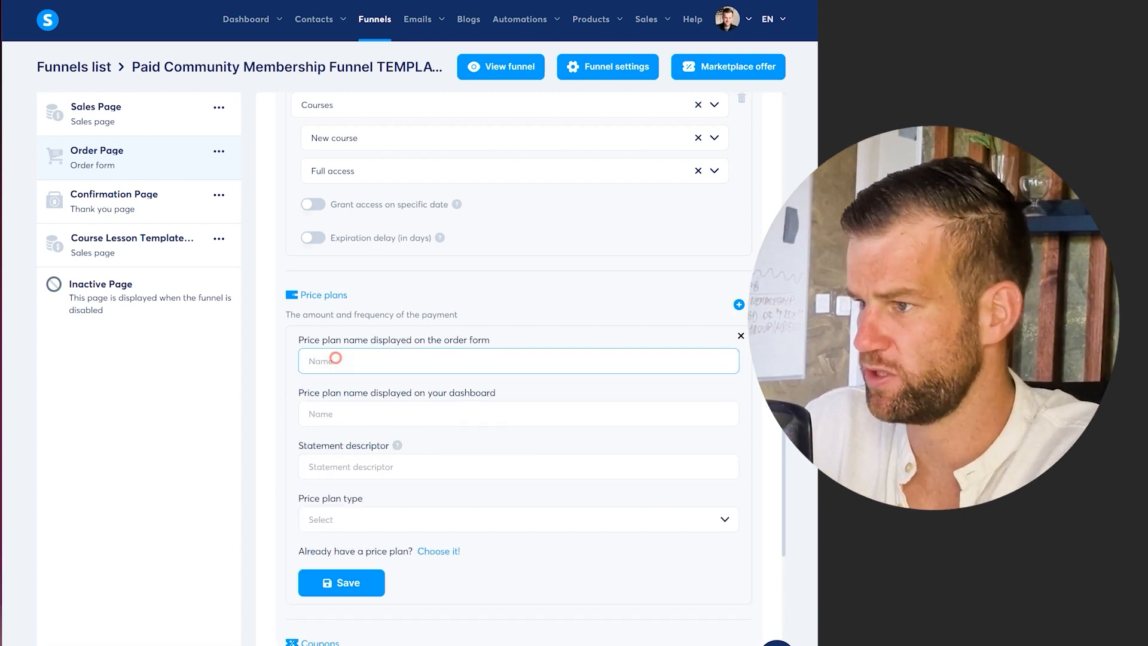
pyautogui.click(324, 413)
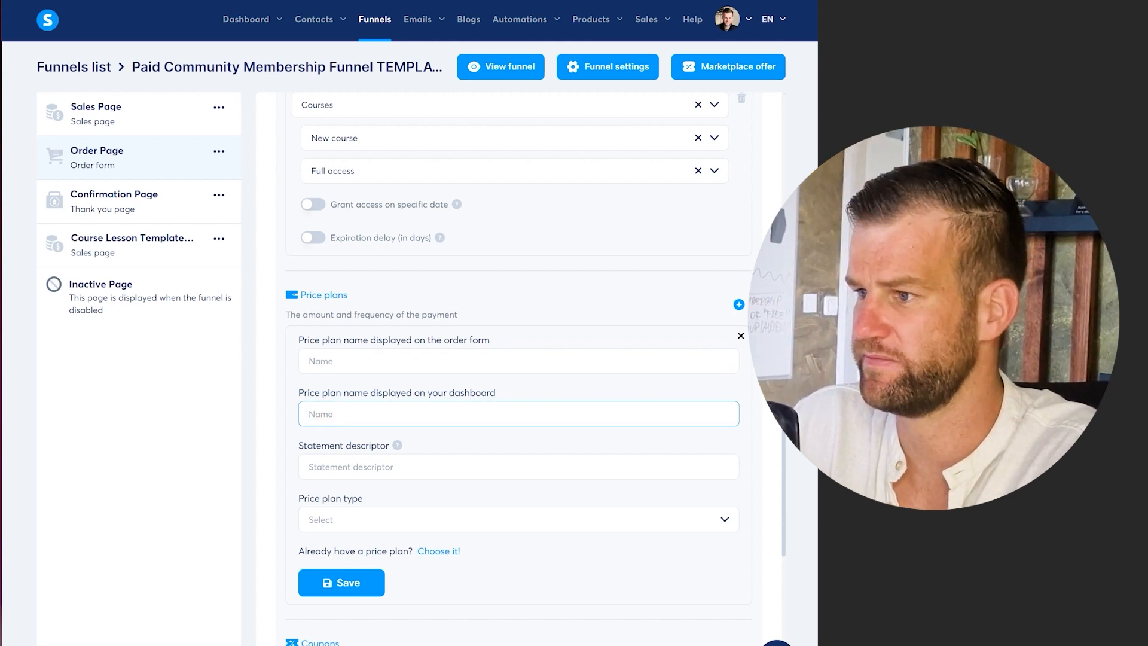
pyautogui.click(336, 465)
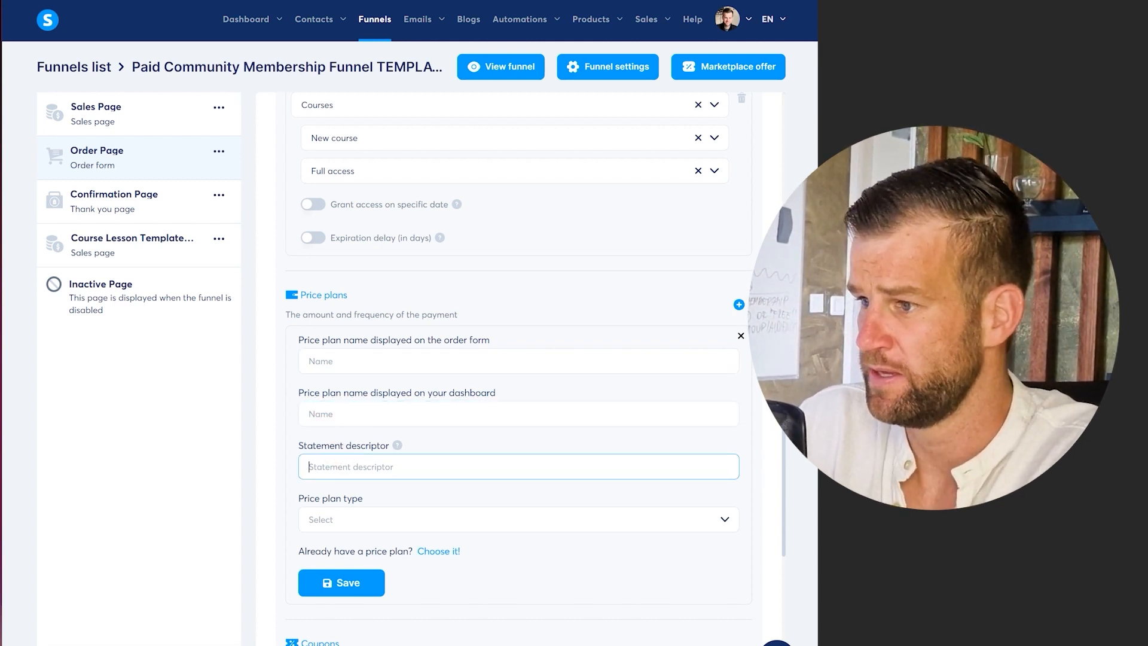
pyautogui.scroll(-1, 726, 457)
pyautogui.click(726, 458)
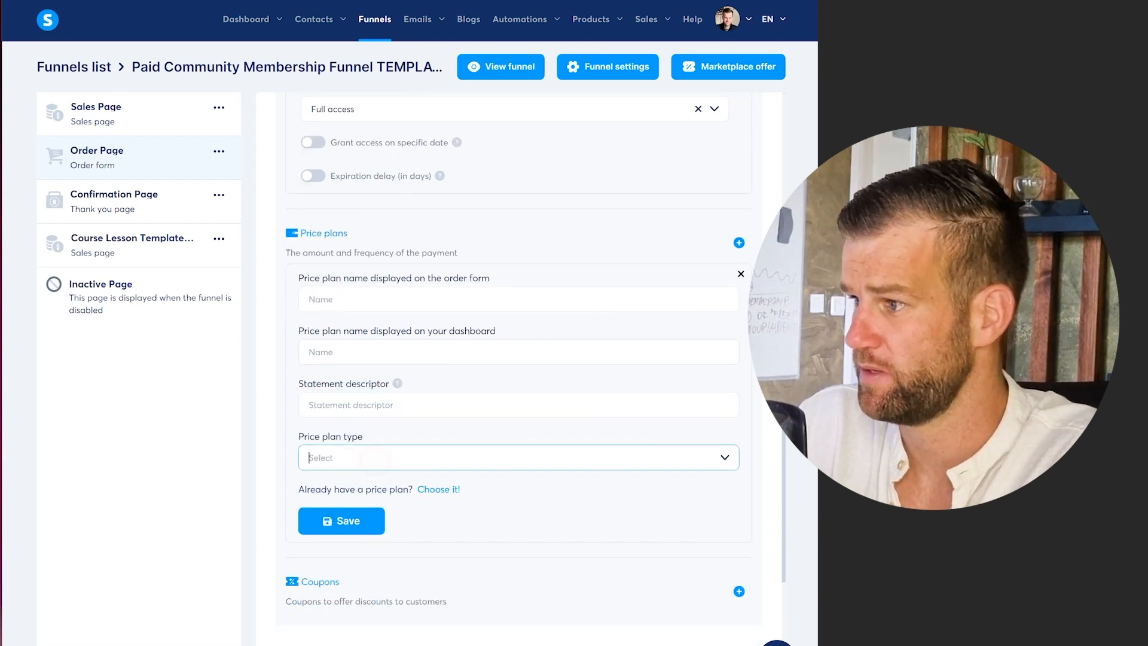
pyautogui.click(725, 511)
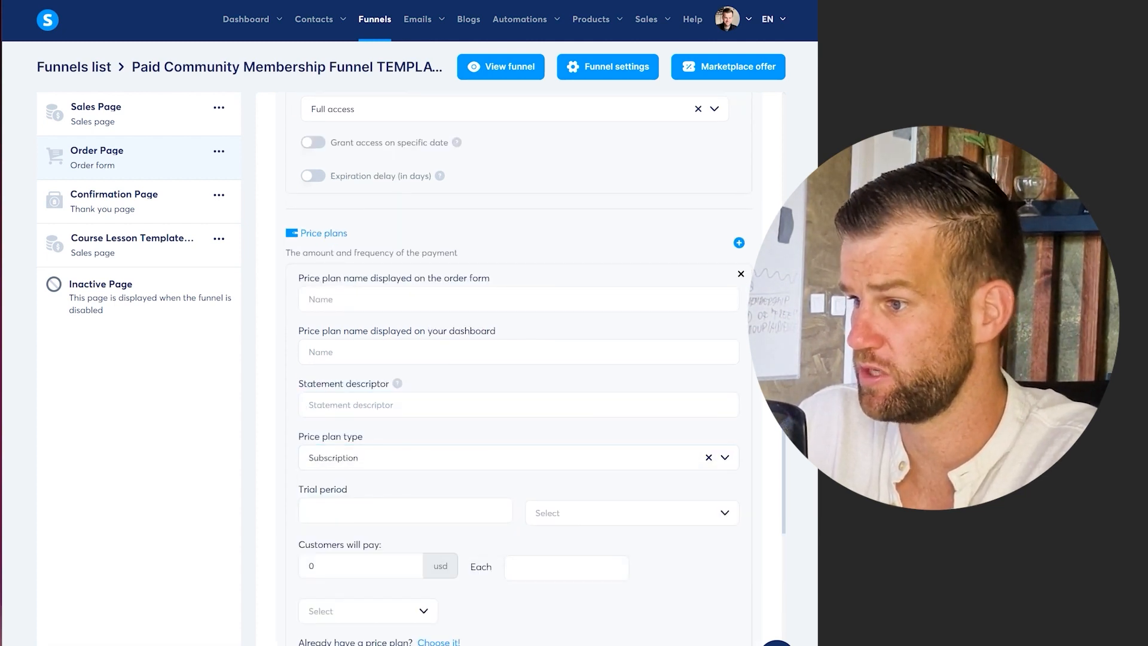
pyautogui.scroll(-2, 726, 511)
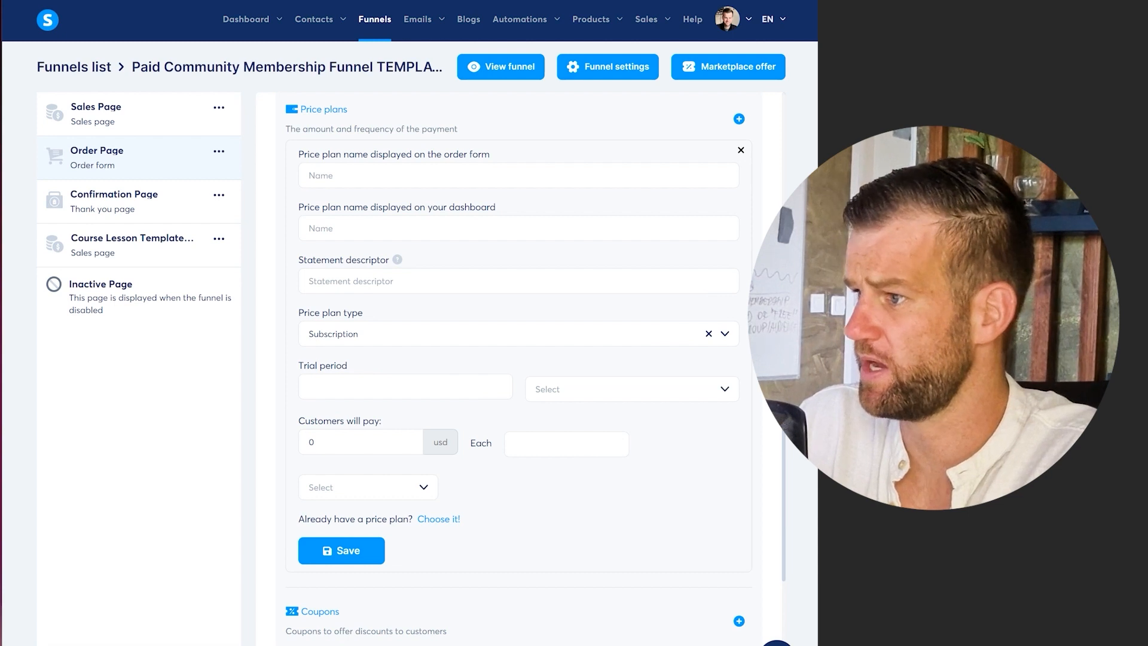
pyautogui.click(724, 388)
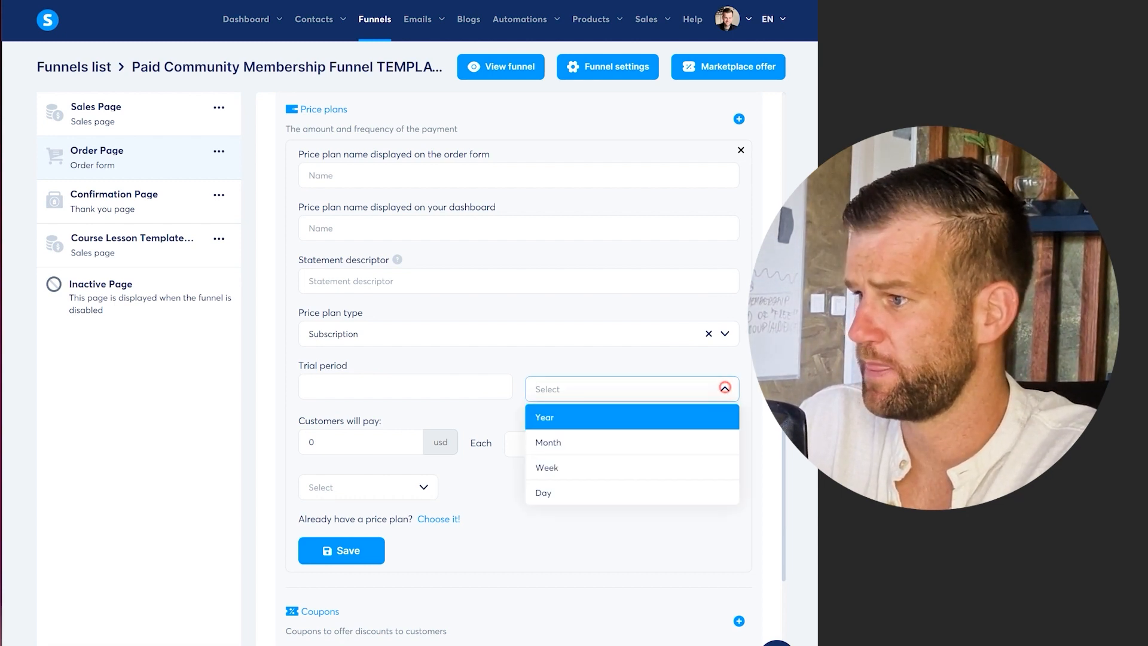
pyautogui.click(724, 388)
# - Try a subscription charge of 7 USD each 1 month, and discard the new price plan without saving
pyautogui.click(355, 440)
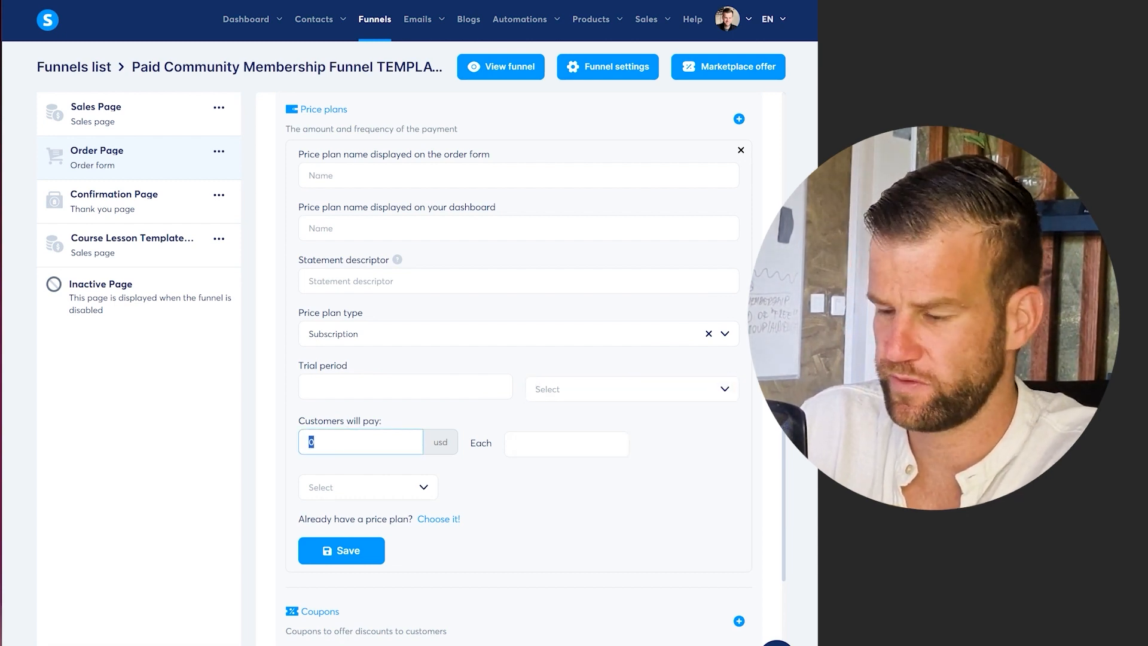
pyautogui.write('7')
pyautogui.click(432, 406)
pyautogui.click(541, 445)
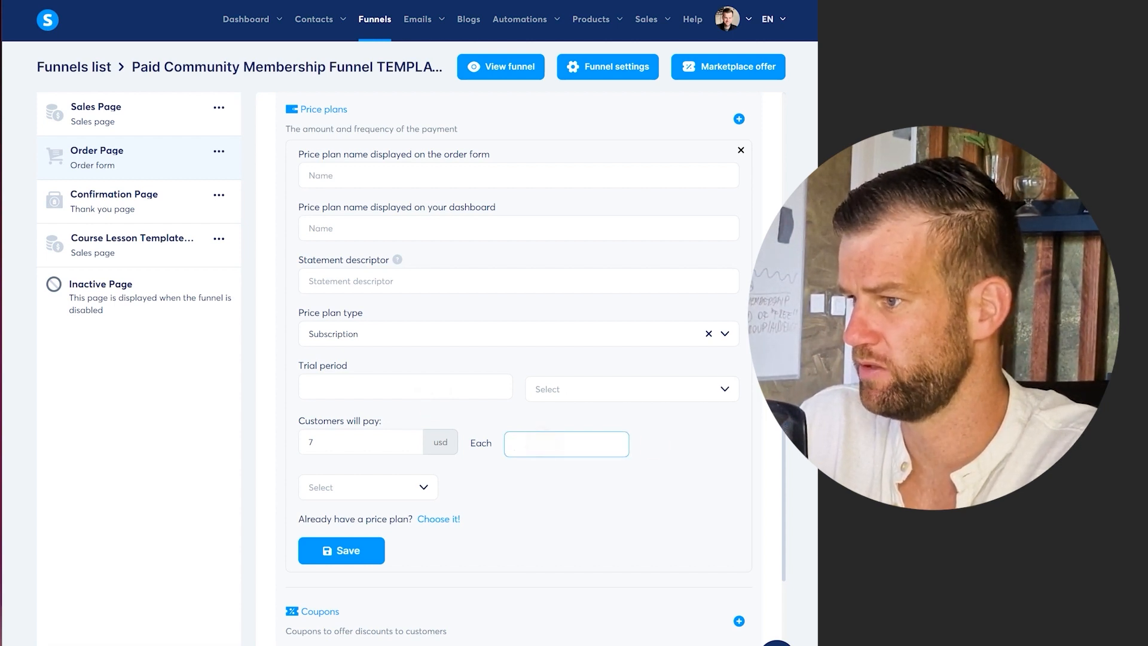
pyautogui.click(423, 486)
pyautogui.click(423, 486)
pyautogui.click(425, 486)
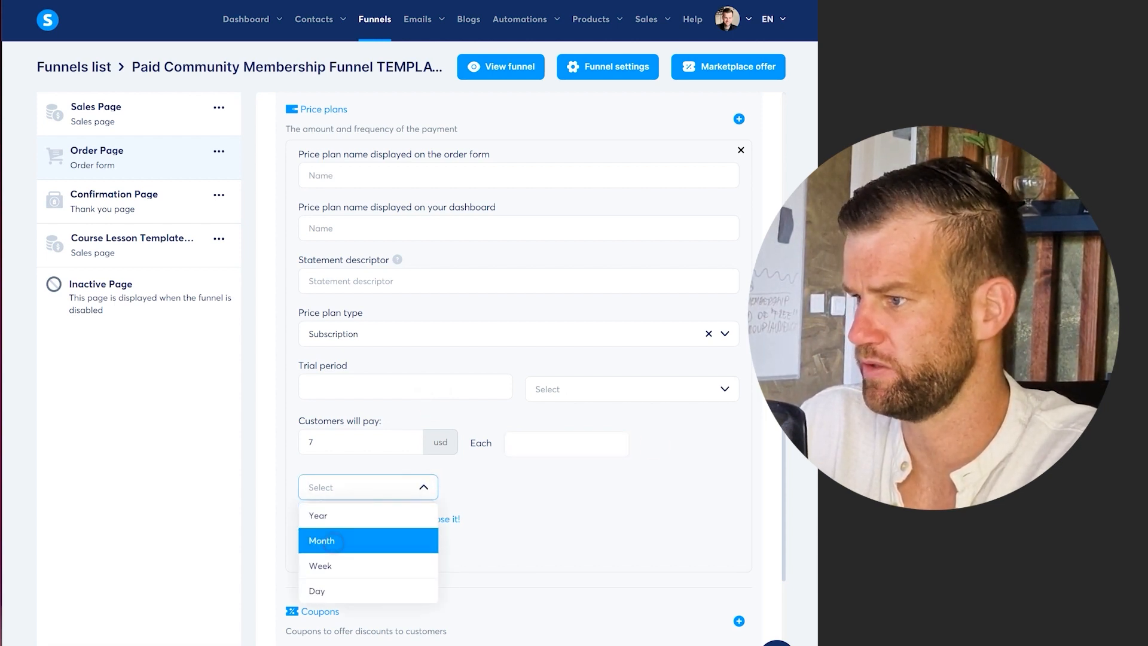
pyautogui.click(322, 540)
pyautogui.write('1')
pyautogui.click(546, 476)
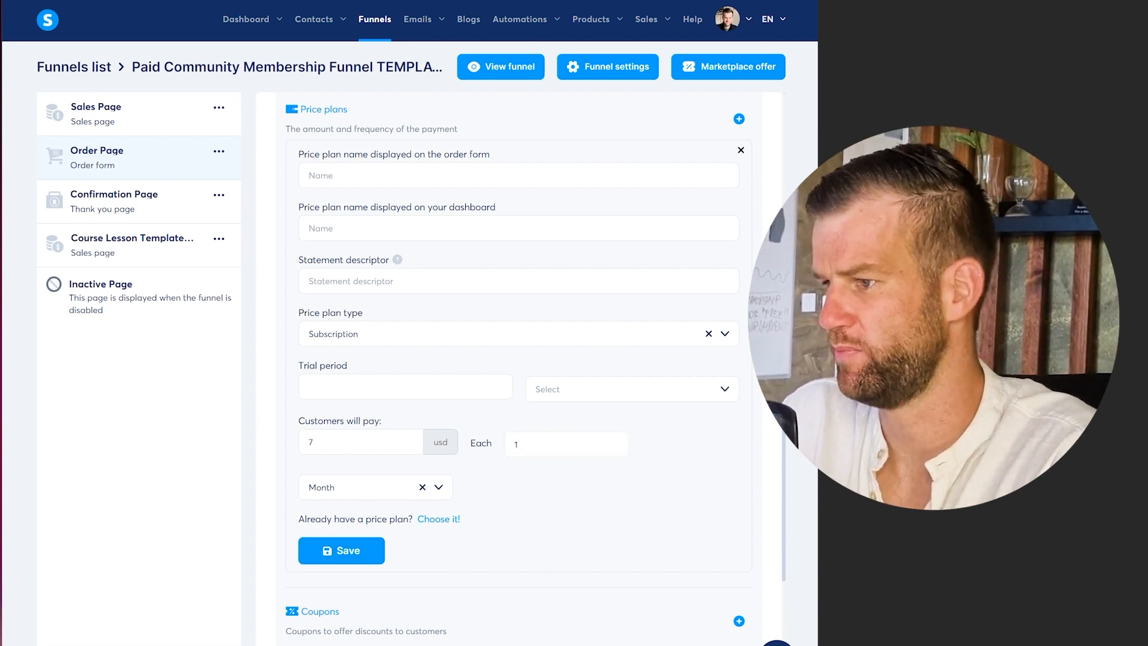
pyautogui.scroll(-1, 518, 365)
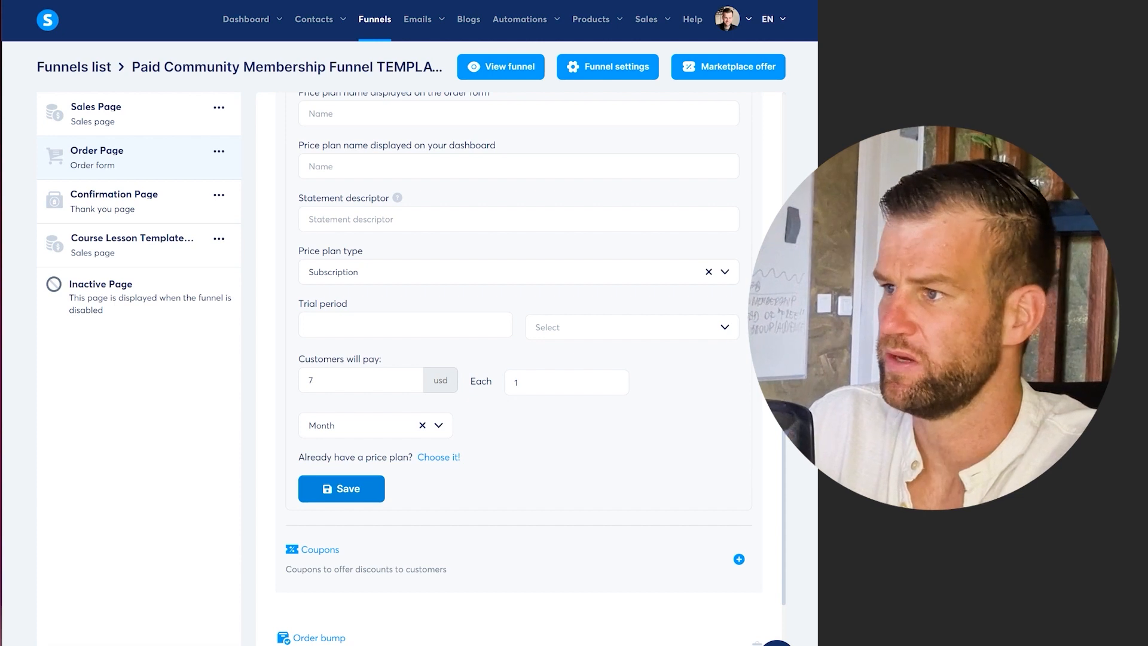
pyautogui.scroll(2, 519, 365)
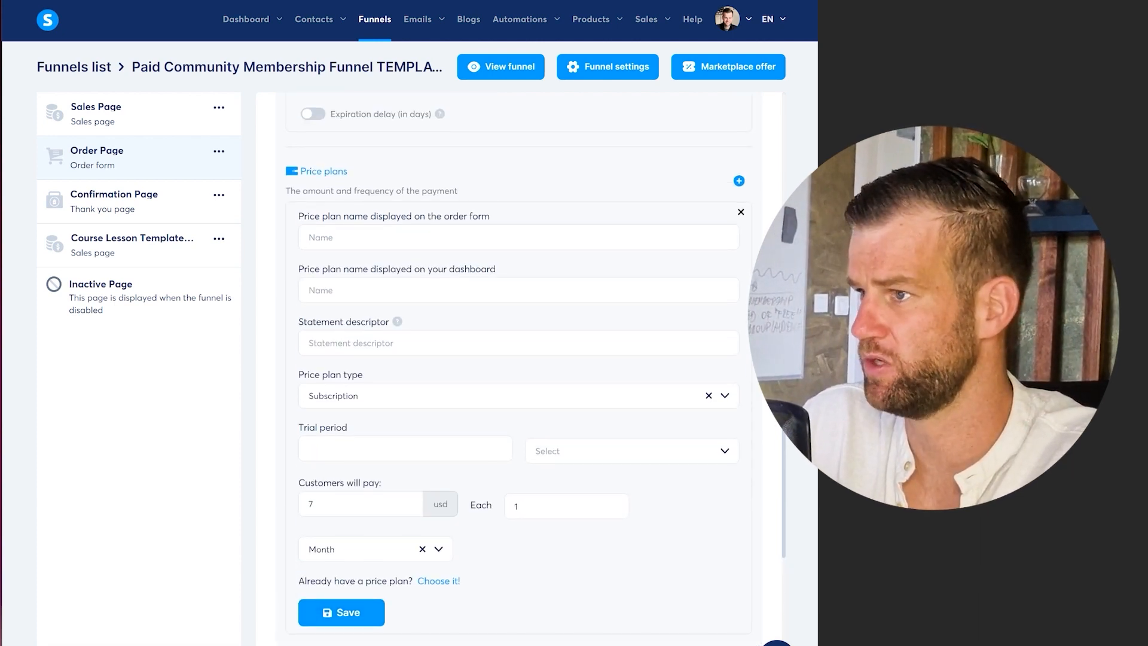
pyautogui.scroll(1, 519, 364)
pyautogui.click(741, 275)
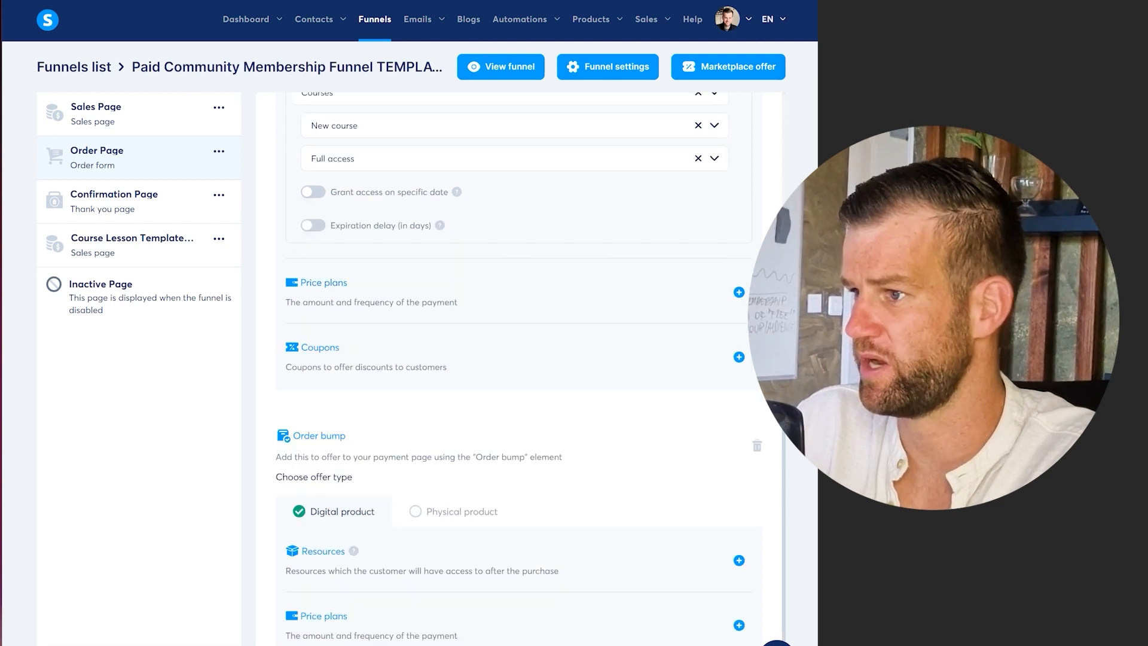
# - Add the existing Subscription plan Content Client Attraction Membership to the offer's price plans and save it
pyautogui.click(739, 292)
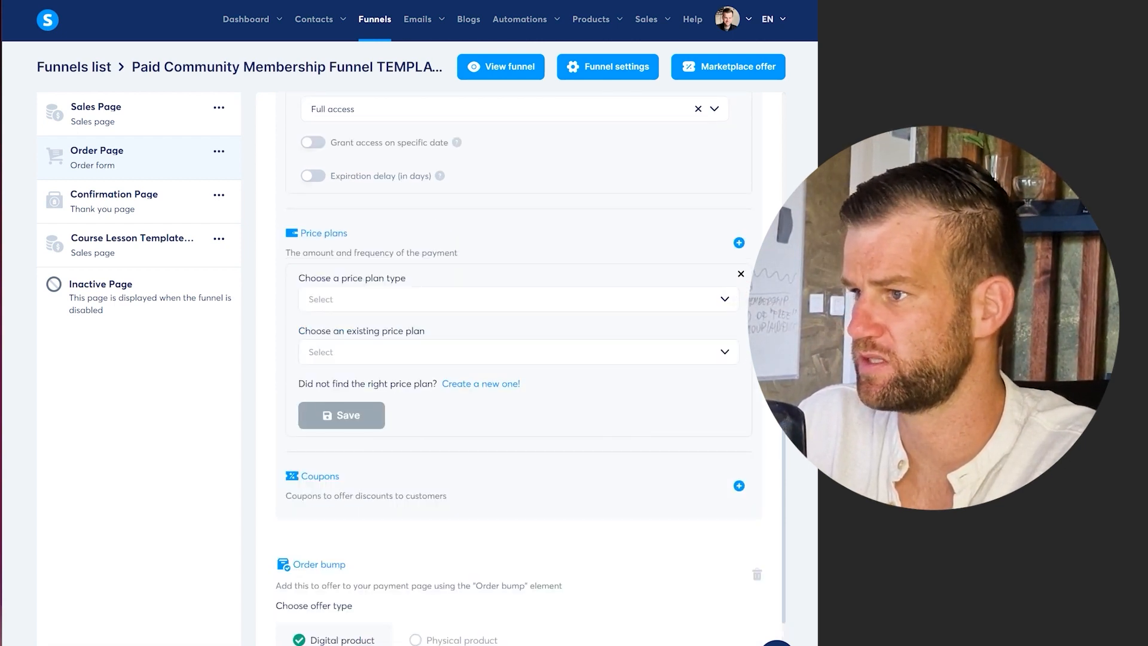
pyautogui.click(732, 301)
pyautogui.click(723, 351)
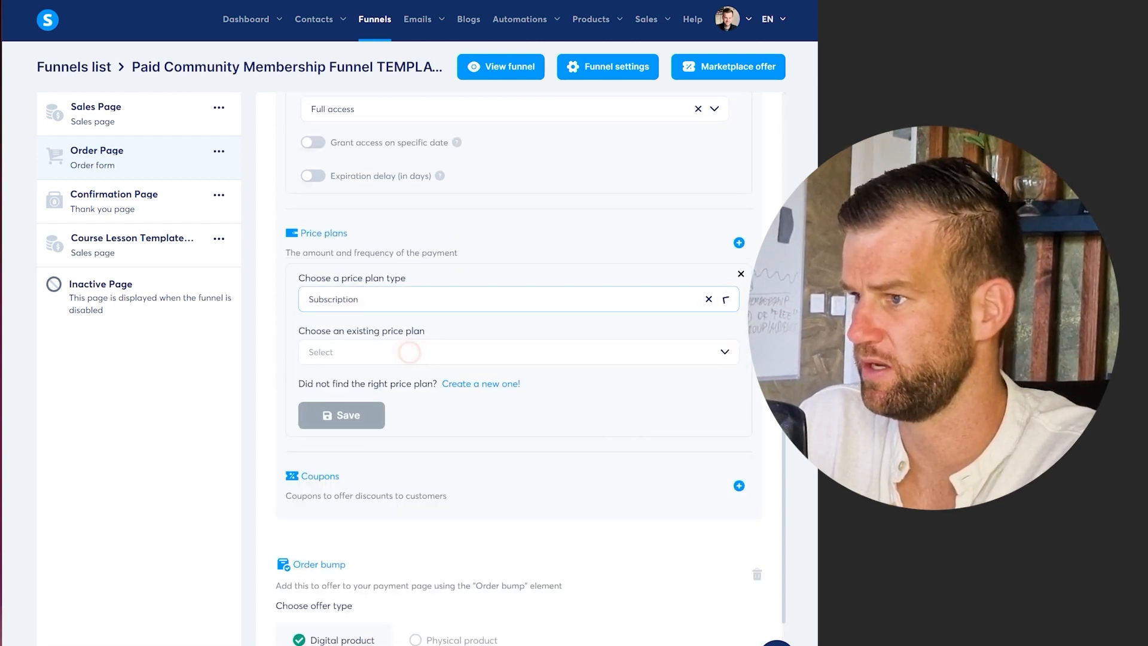
pyautogui.click(725, 352)
pyautogui.moveTo(302, 430)
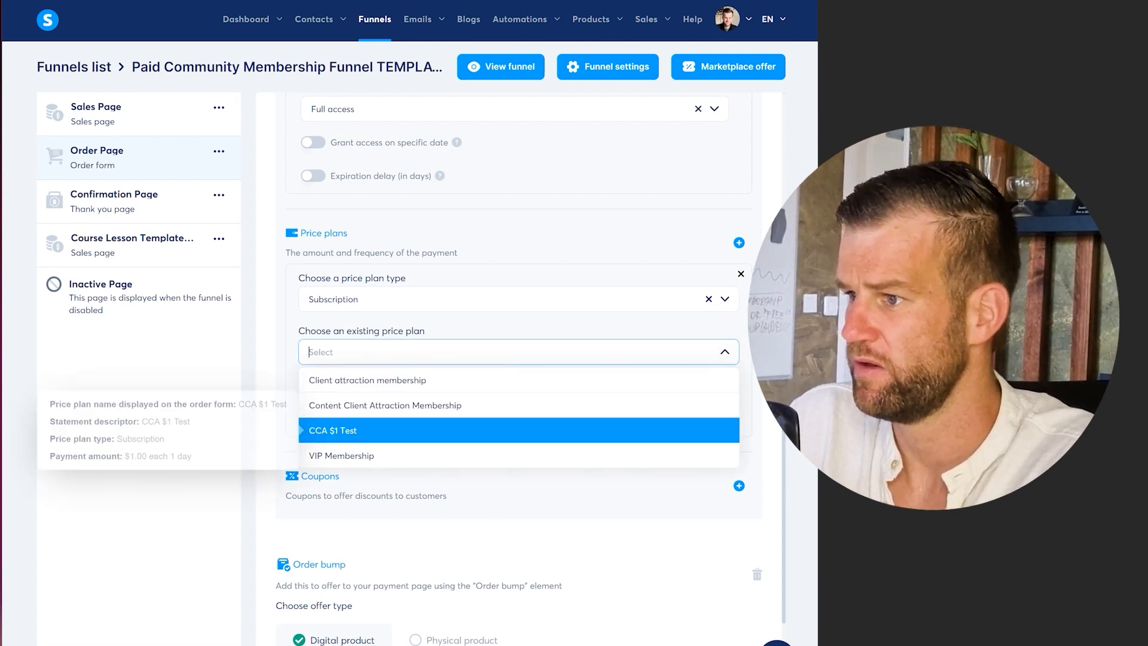
pyautogui.click(372, 404)
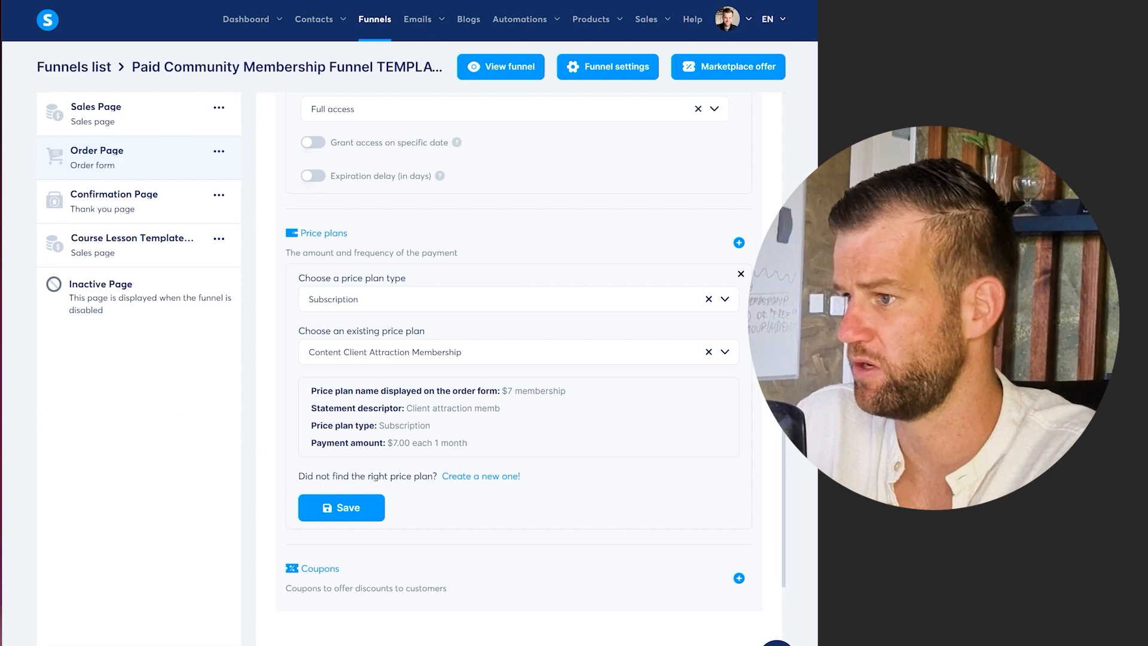
pyautogui.scroll(-1, 518, 359)
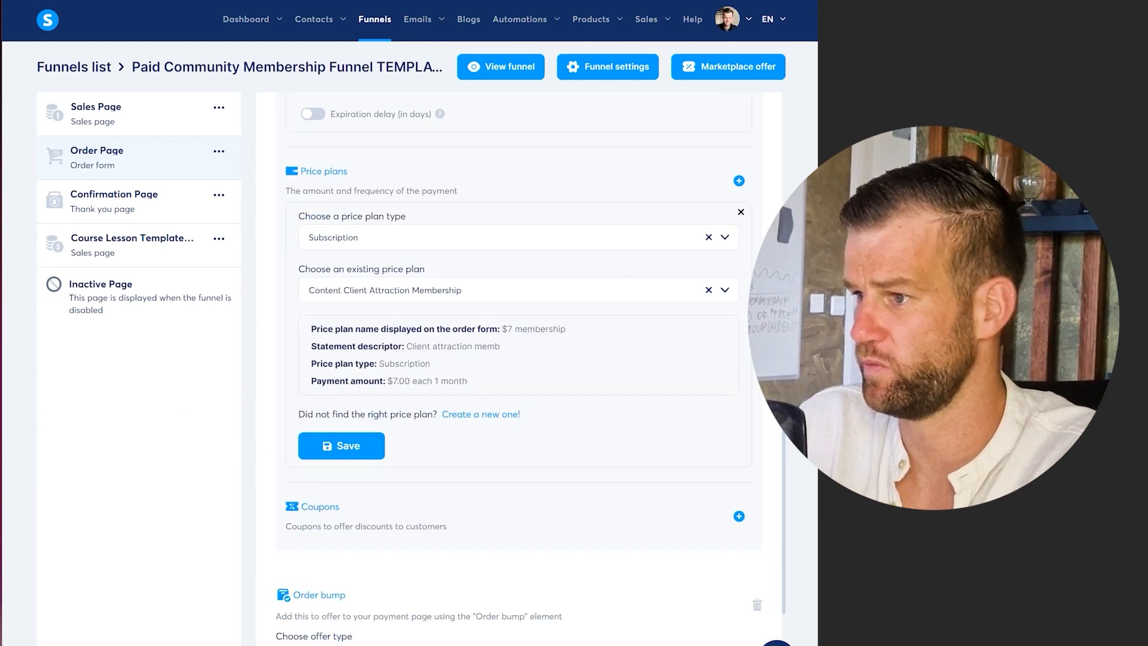
pyautogui.click(341, 446)
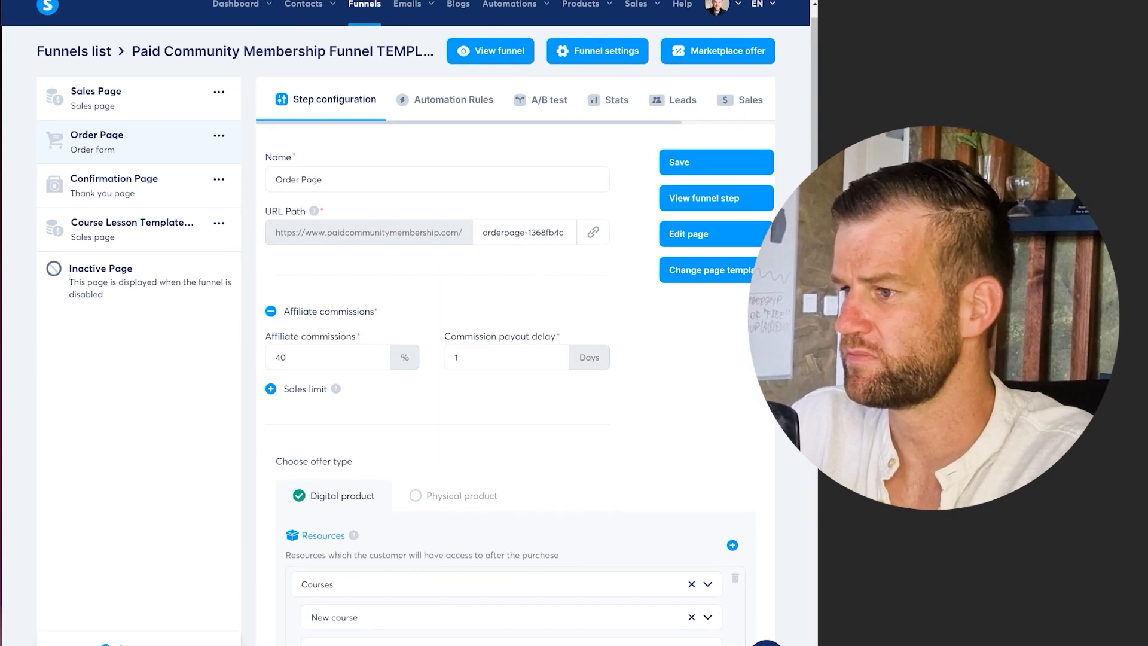
# - Review the Order Page's resources, price plans and order bump section, and check the setup notes on the order bump price plan
pyautogui.scroll(-6, 418, 323)
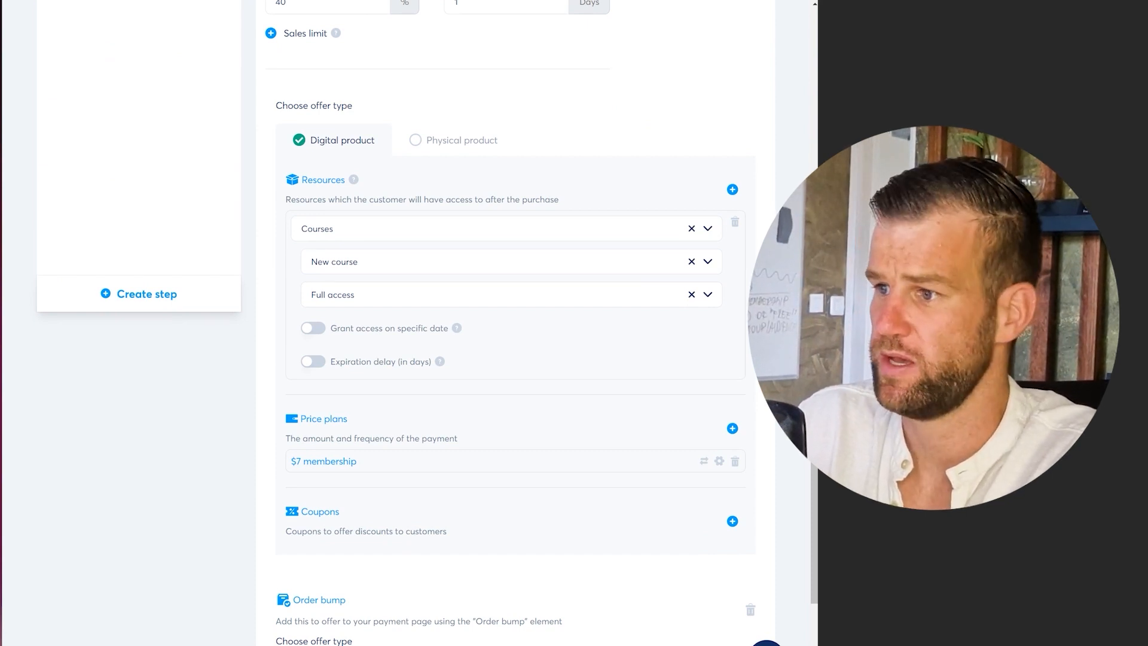
pyautogui.scroll(-1, 514, 323)
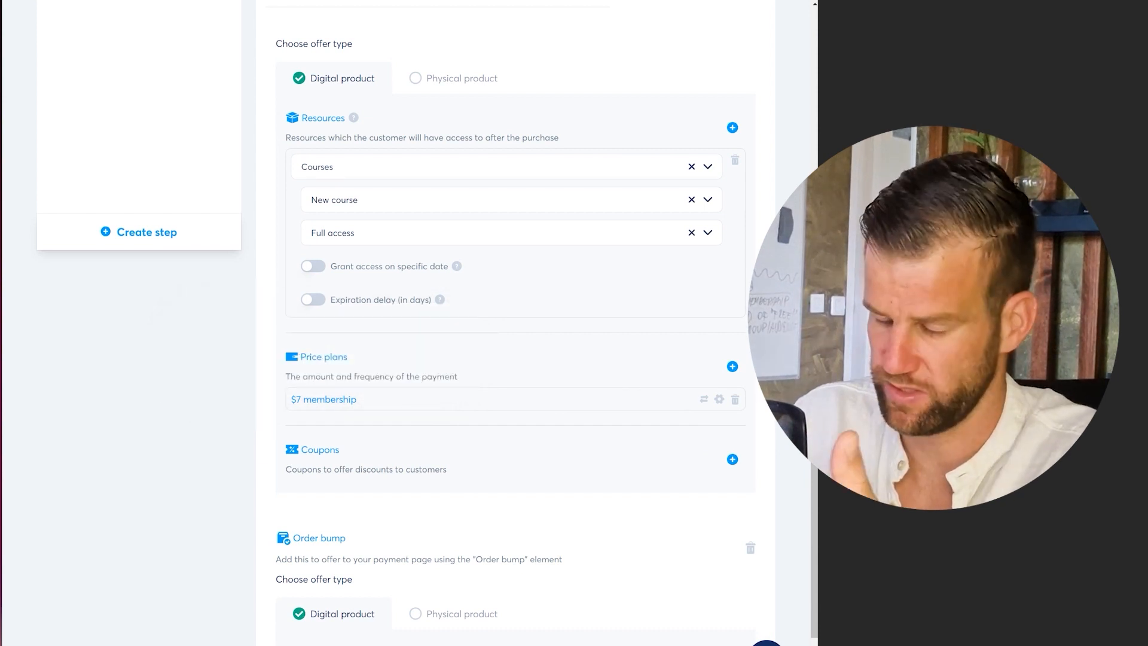
pyautogui.scroll(-2, 419, 323)
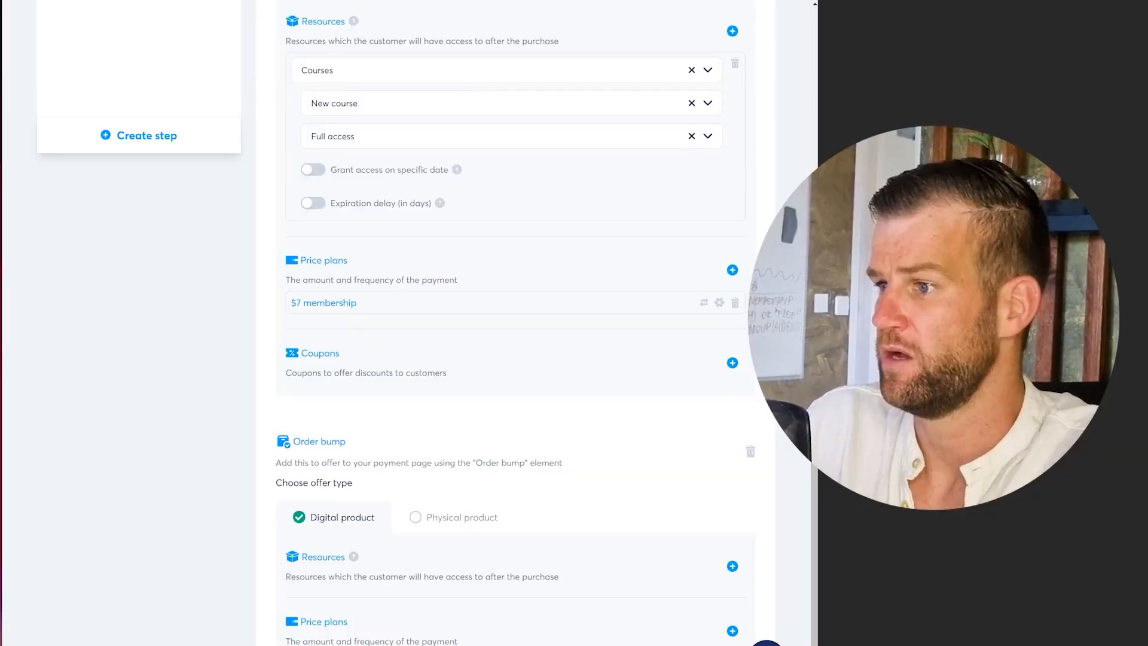
pyautogui.moveTo(293, 441); pyautogui.dragTo(346, 443)
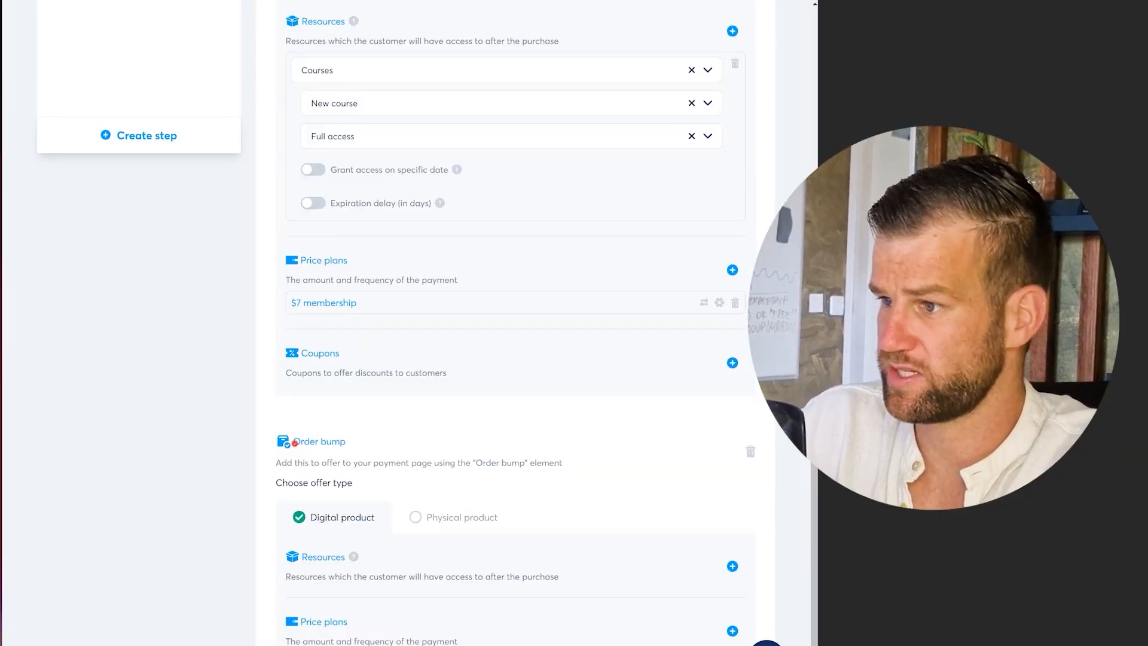
pyautogui.click(346, 443)
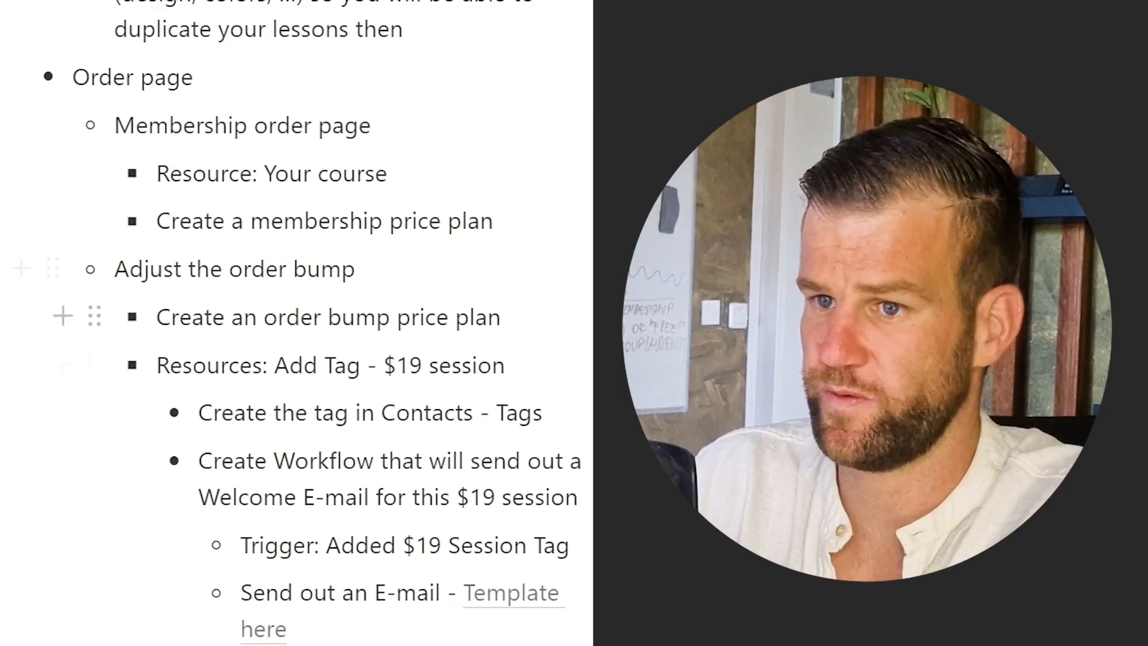
pyautogui.moveTo(156, 317); pyautogui.dragTo(501, 317)
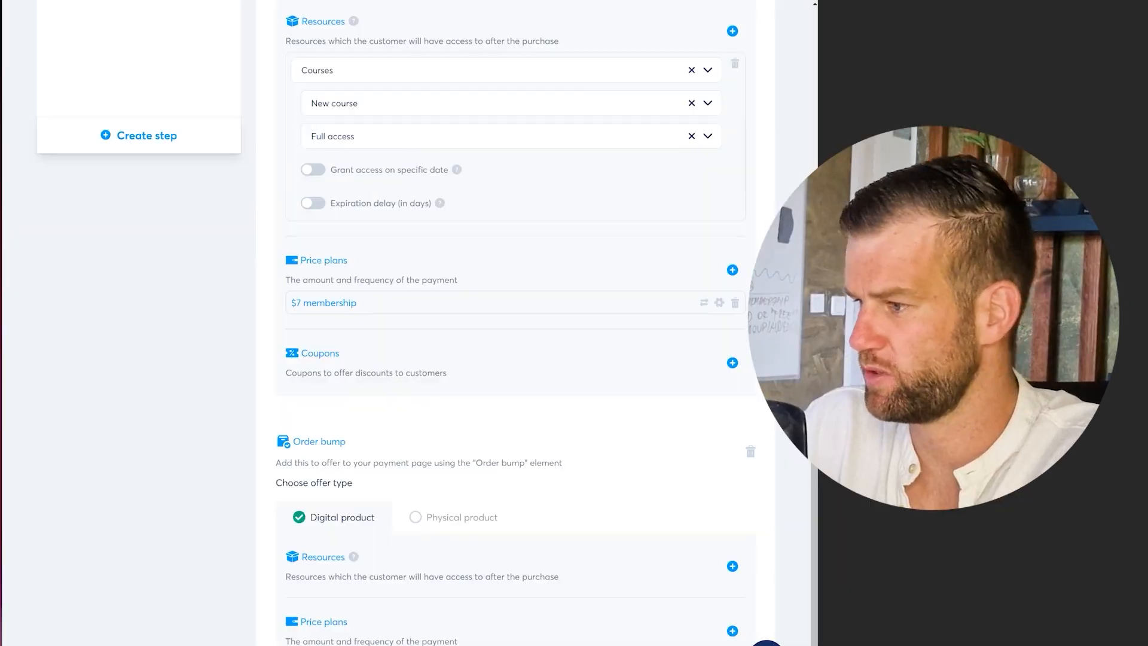
# - Begin a new order bump price plan with $19 session as its order form name, dashboard name and statement descriptor
pyautogui.click(732, 631)
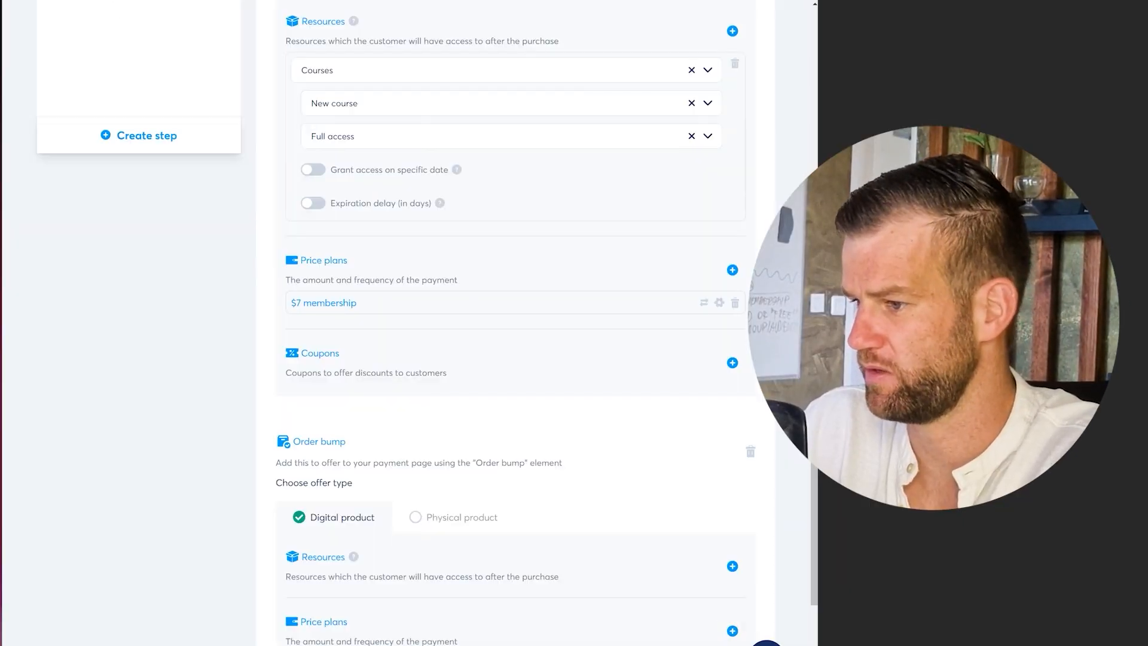
pyautogui.scroll(-3, 732, 630)
pyautogui.click(481, 593)
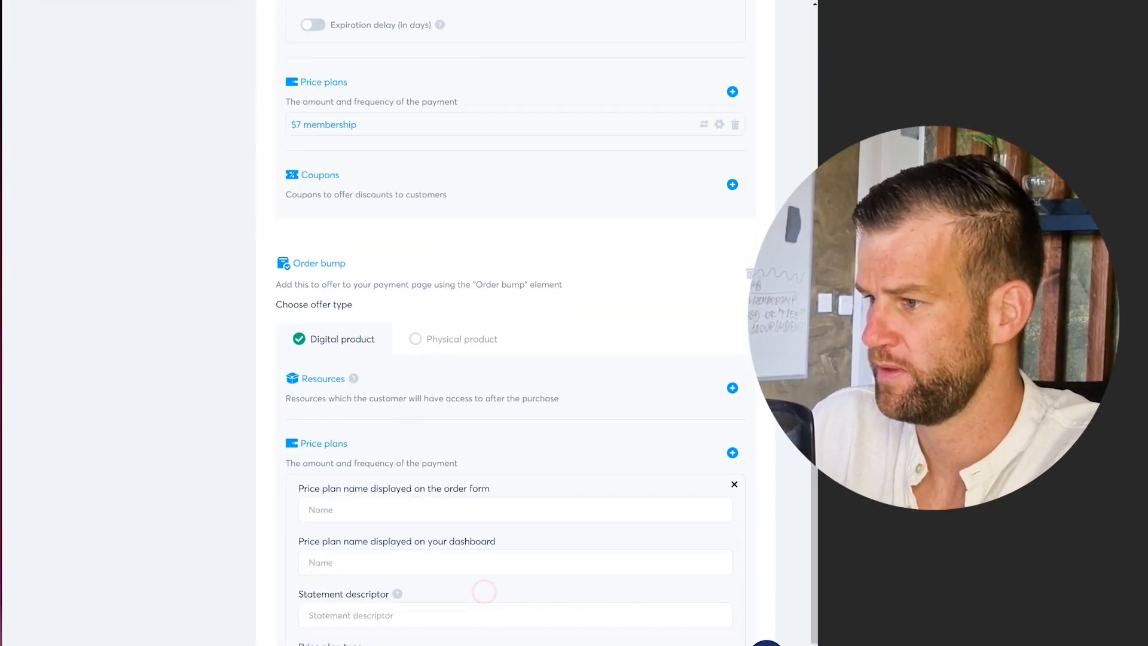
pyautogui.scroll(-2, 335, 402)
pyautogui.click(334, 404)
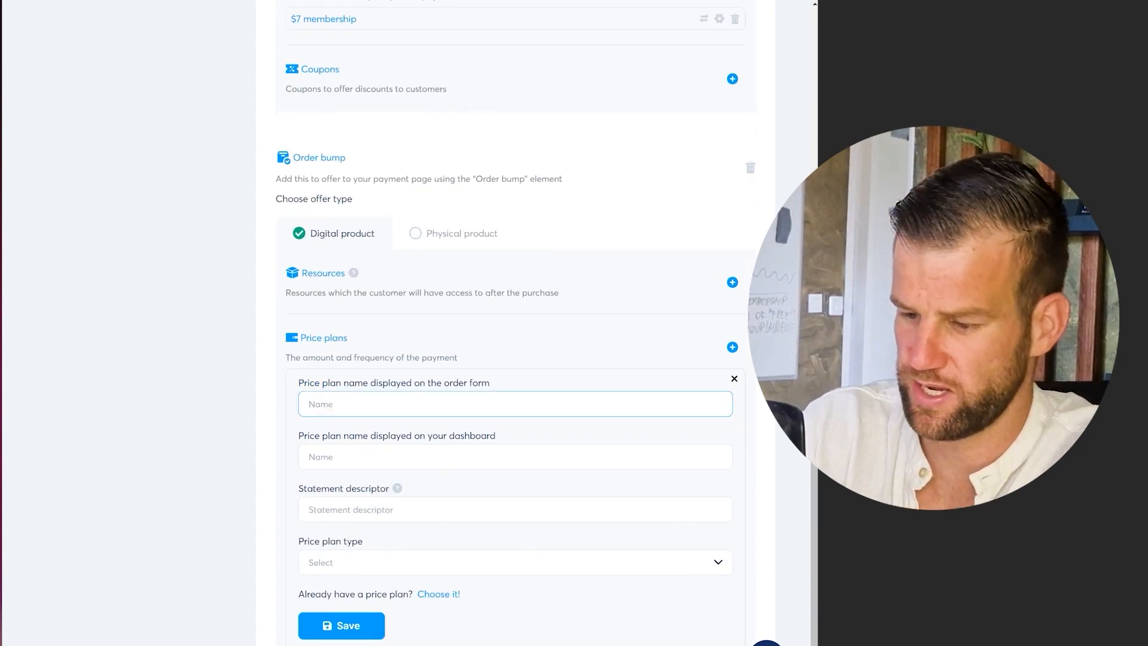
pyautogui.write('$19 session')
pyautogui.click(345, 450)
pyautogui.hotkey('ctrl', 'v')
pyautogui.click(339, 503)
pyautogui.hotkey('ctrl', 'v')
# - Set the $19 session plan's type to One-time payment with a payment amount of 19 USD
pyautogui.click(360, 559)
pyautogui.click(720, 561)
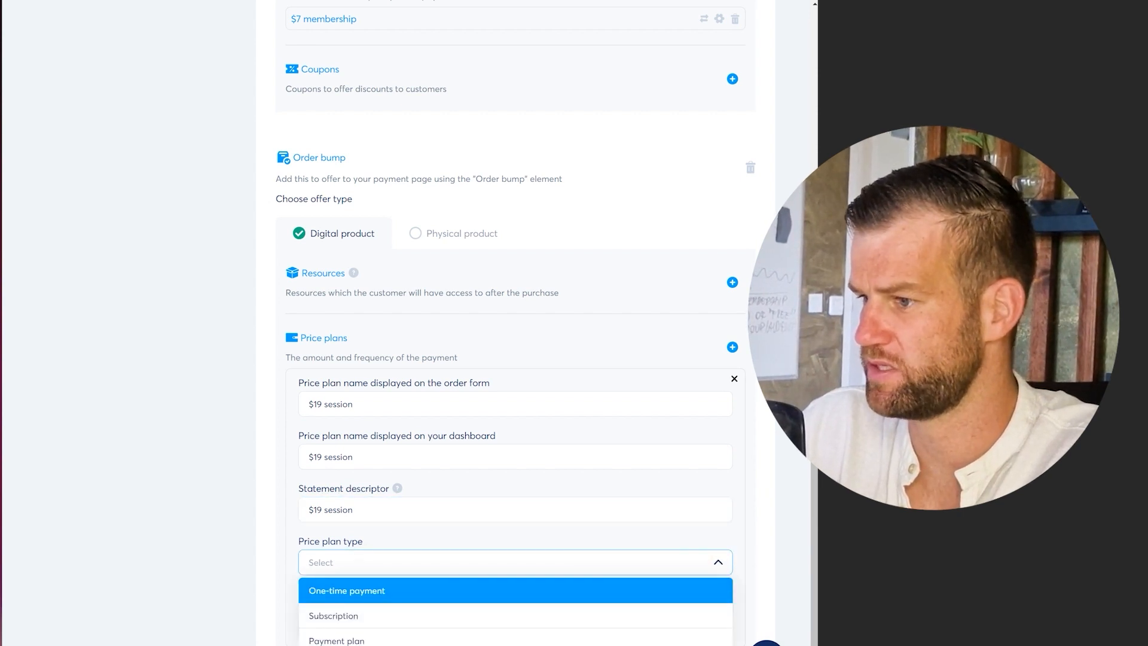
pyautogui.click(340, 590)
pyautogui.scroll(-1, 340, 591)
pyautogui.click(323, 562)
pyautogui.write('19')
pyautogui.click(546, 525)
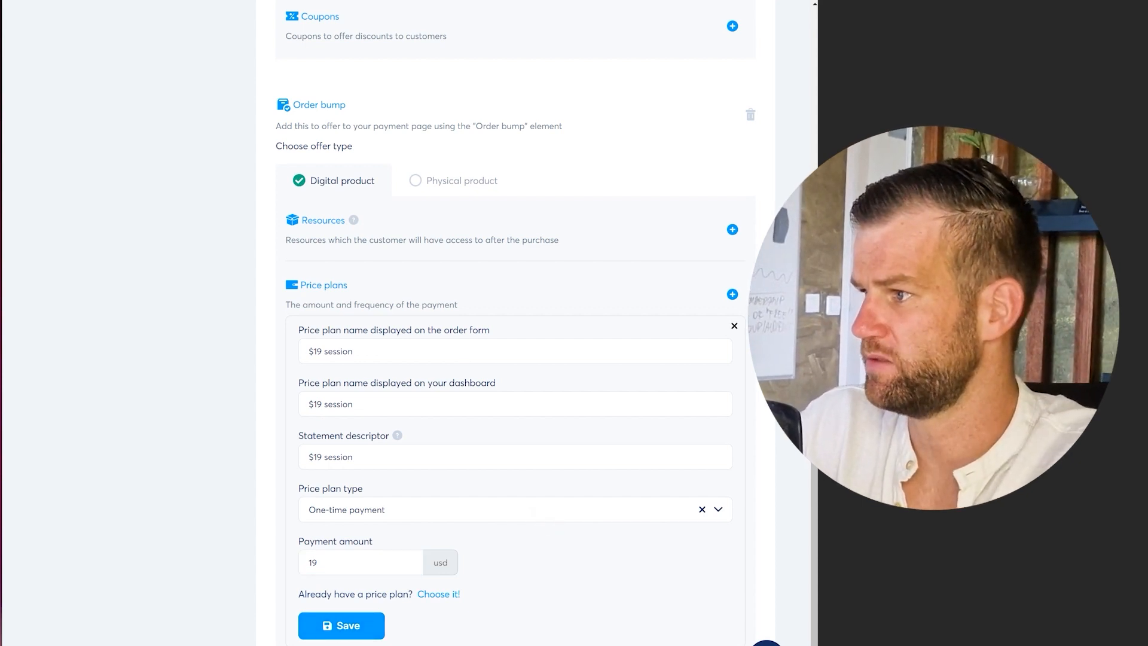
# - Switch the order bump to the existing One-time payment plan for the 1-1 Coaching Session and save the Order Page
pyautogui.scroll(5, 514, 323)
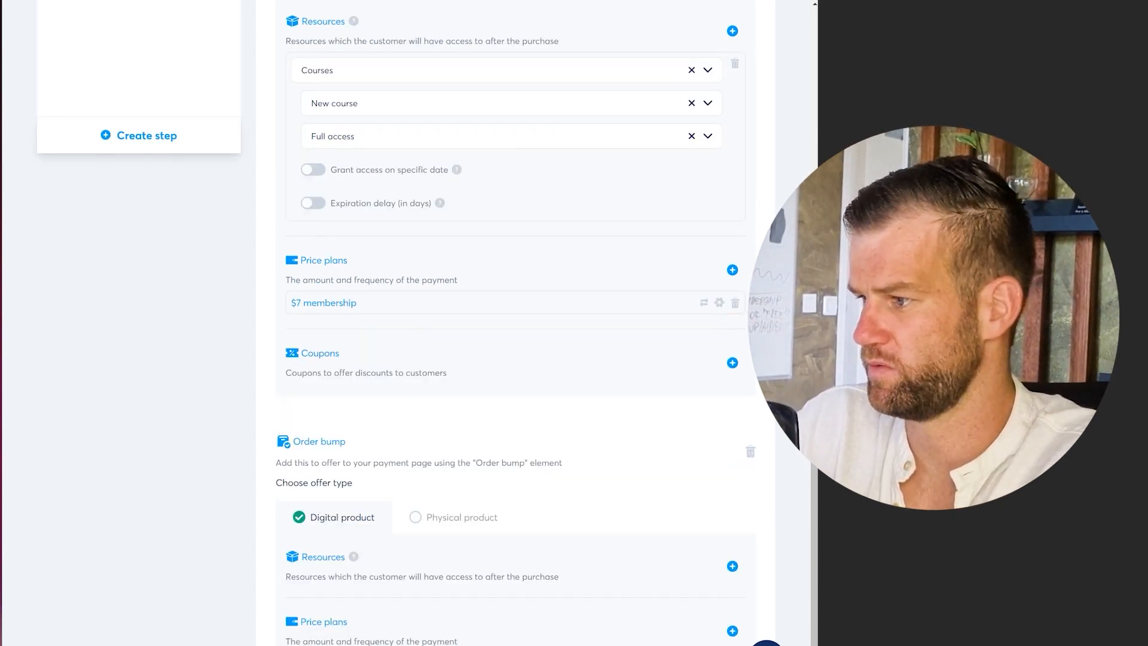
pyautogui.scroll(-3, 514, 323)
pyautogui.click(370, 509)
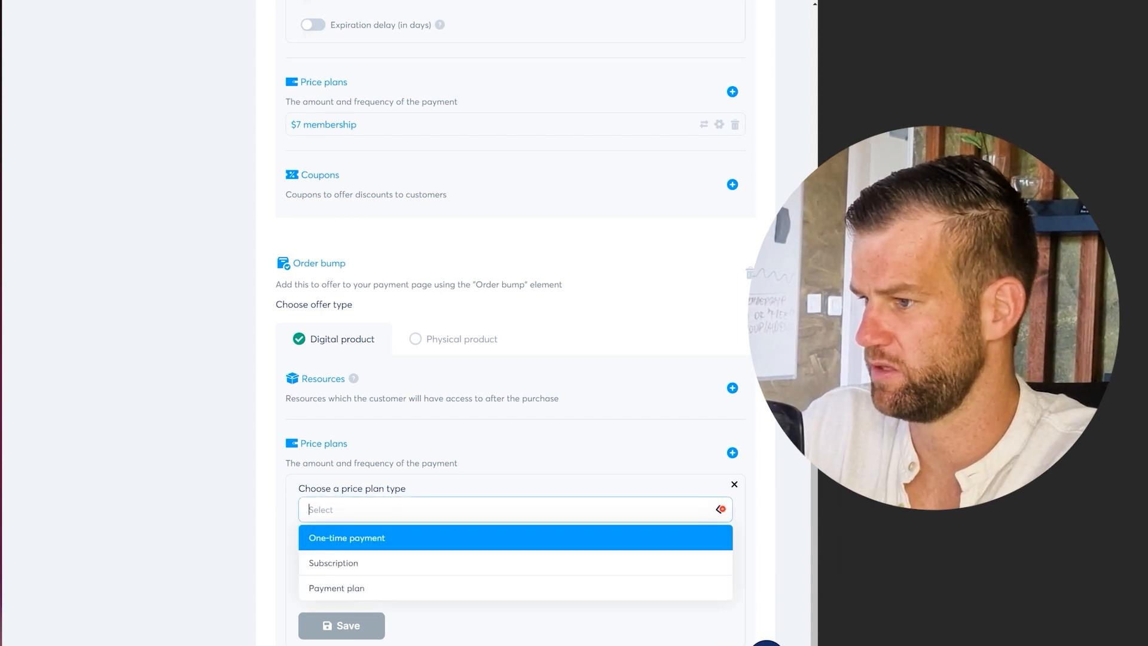
pyautogui.click(718, 508)
pyautogui.click(717, 537)
pyautogui.click(718, 562)
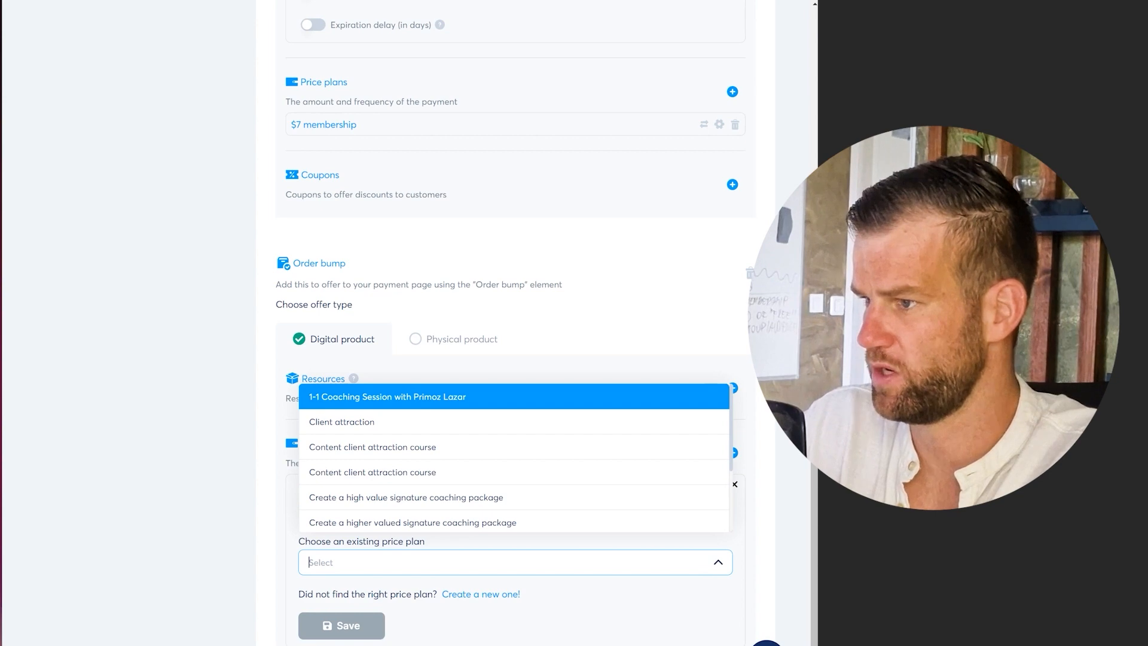
pyautogui.moveTo(401, 398)
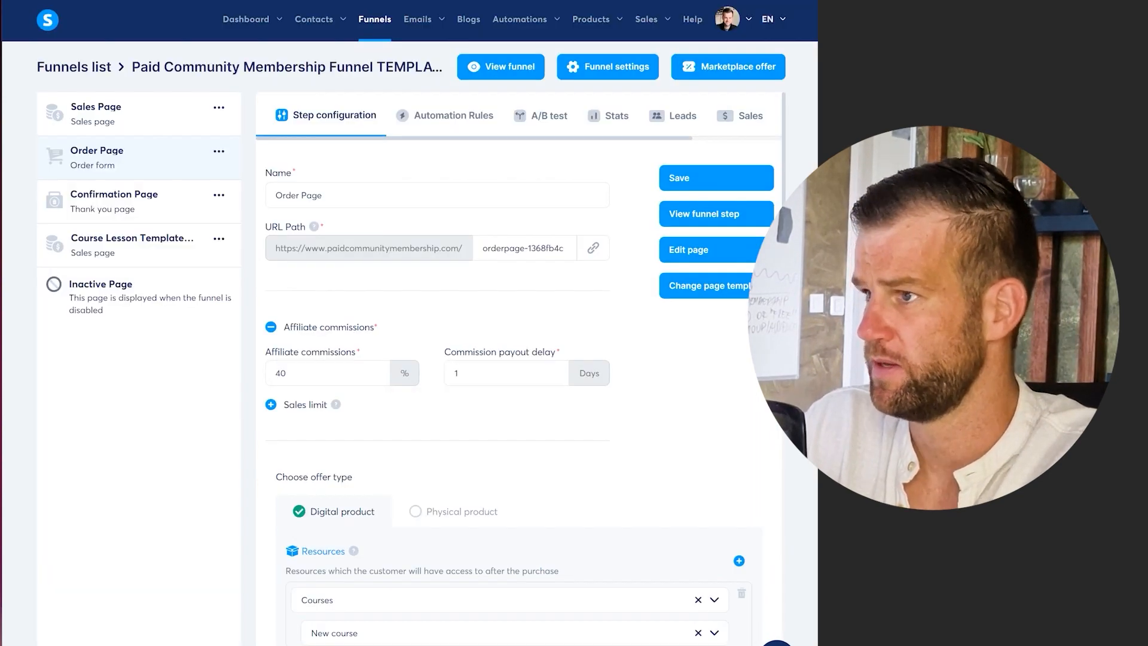
pyautogui.scroll(-13, 519, 382)
pyautogui.scroll(13, 519, 382)
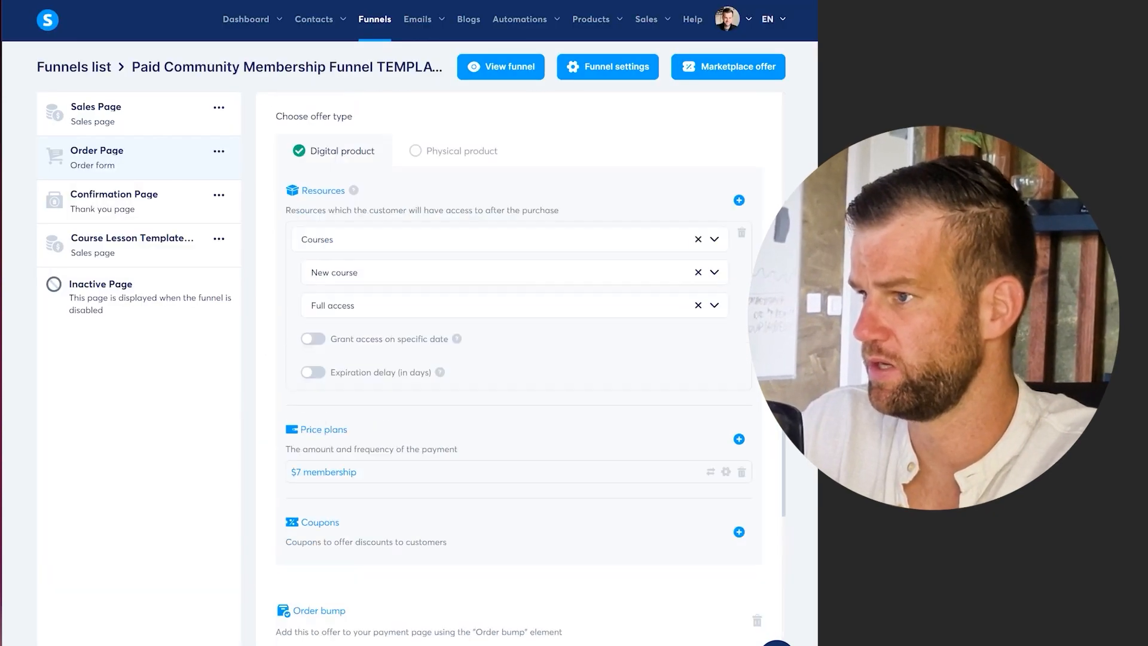
pyautogui.click(715, 178)
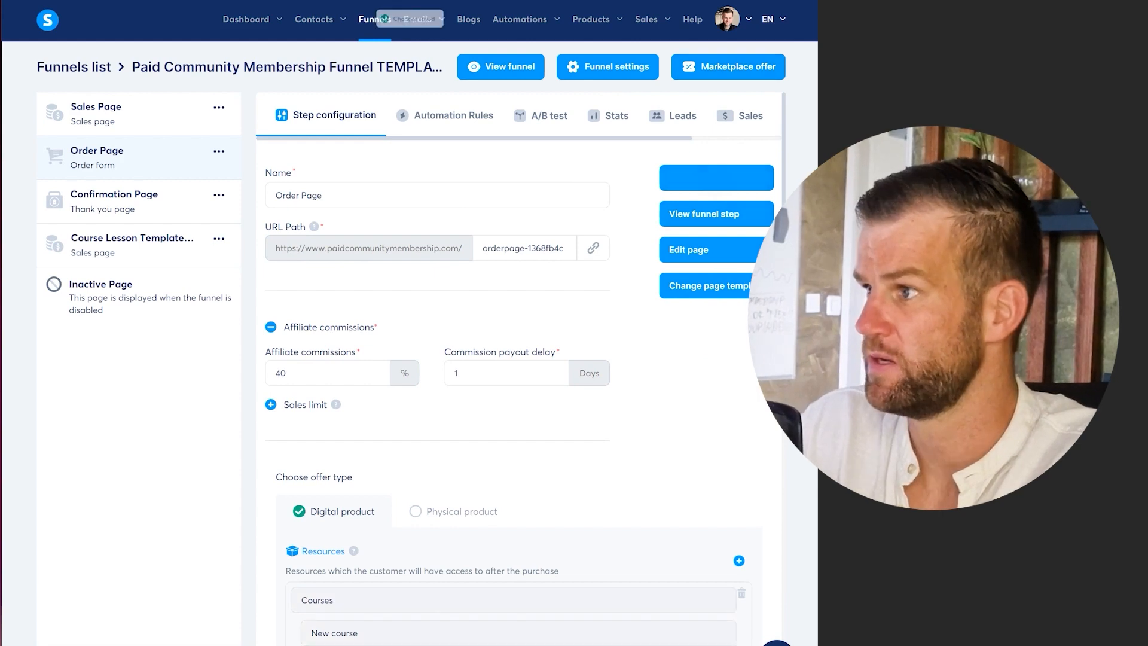
# - Add a Tags resource with the $19 Copywriting Session tag to the order bump
pyautogui.scroll(-12, 519, 383)
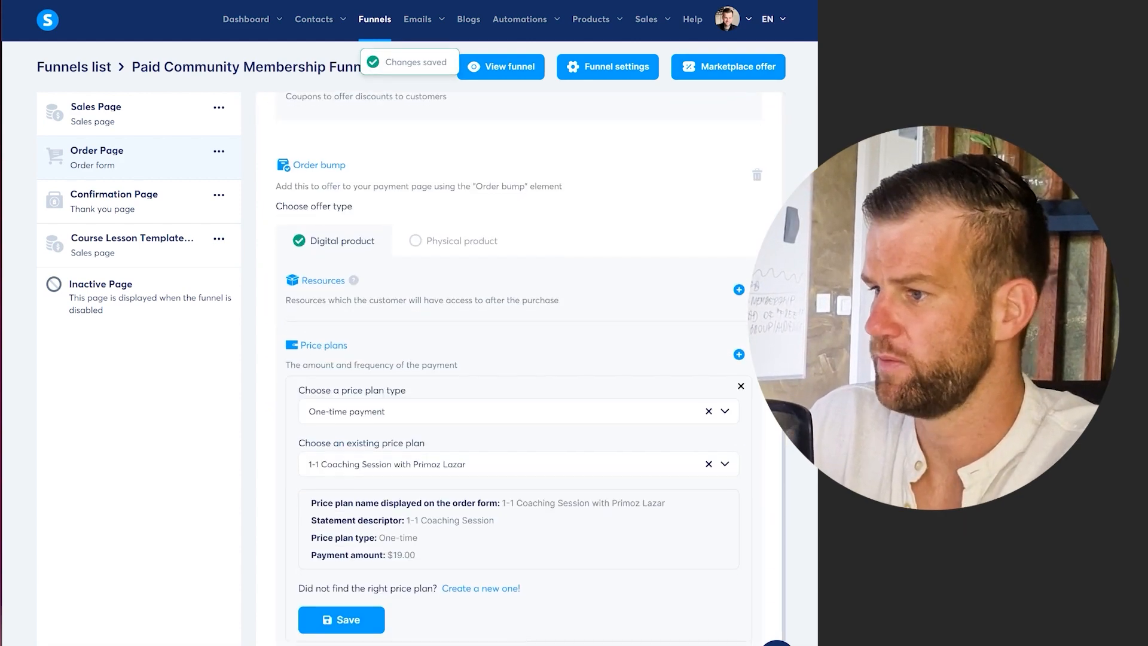
pyautogui.scroll(1, 519, 382)
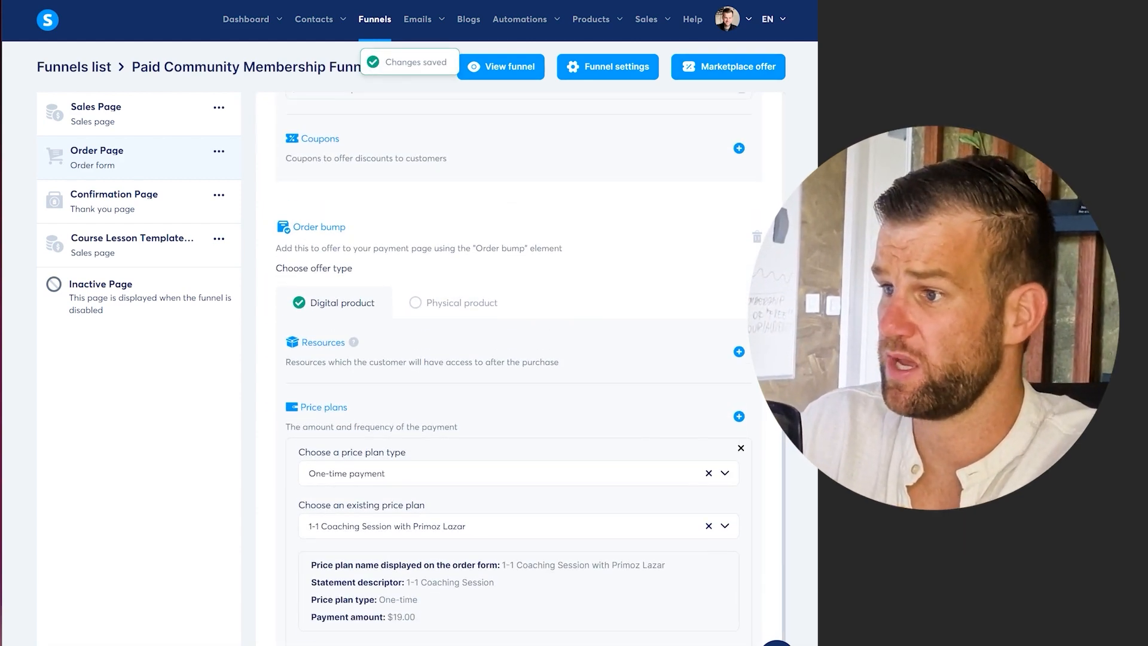
pyautogui.moveTo(301, 343); pyautogui.dragTo(346, 343)
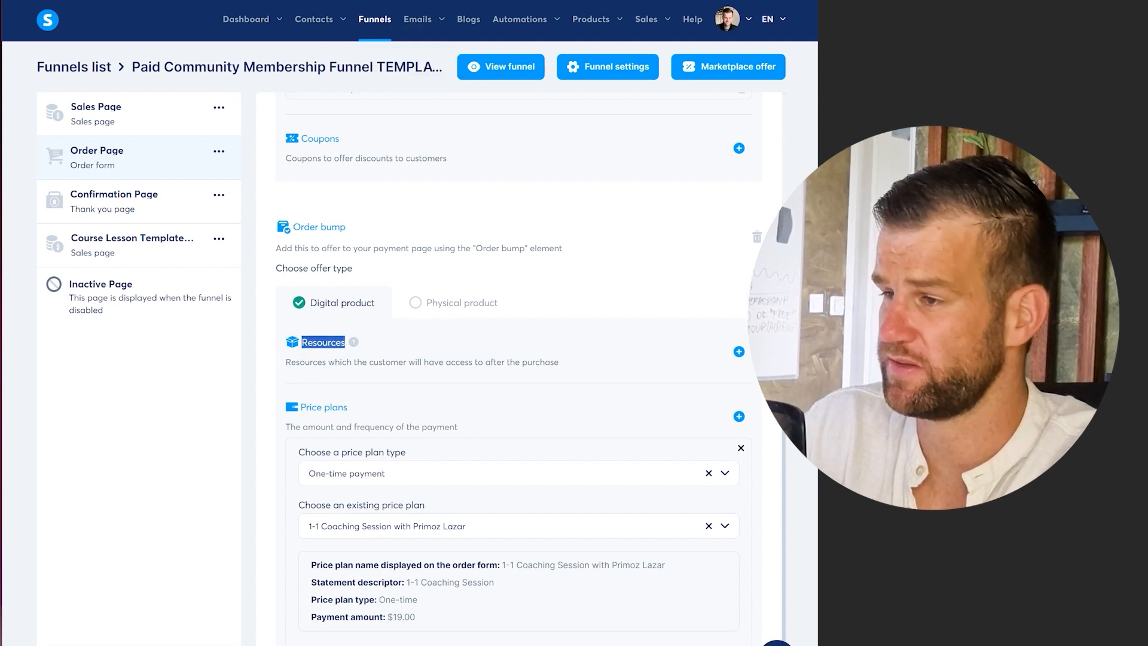
pyautogui.moveTo(293, 227); pyautogui.dragTo(346, 227)
pyautogui.click(344, 226)
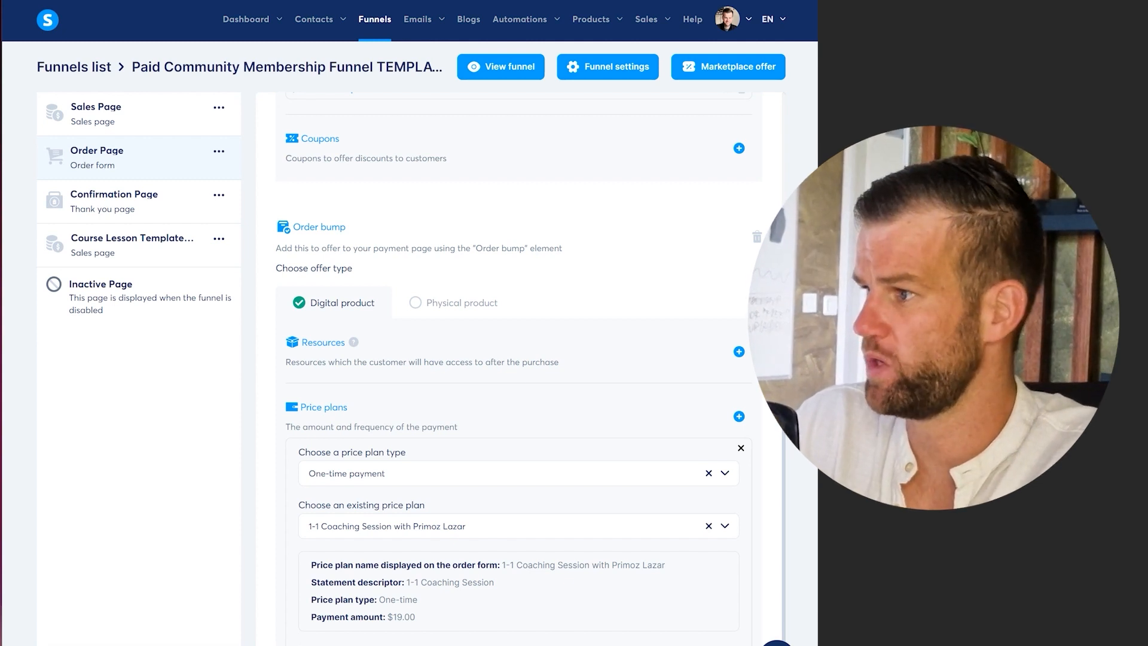
pyautogui.click(737, 350)
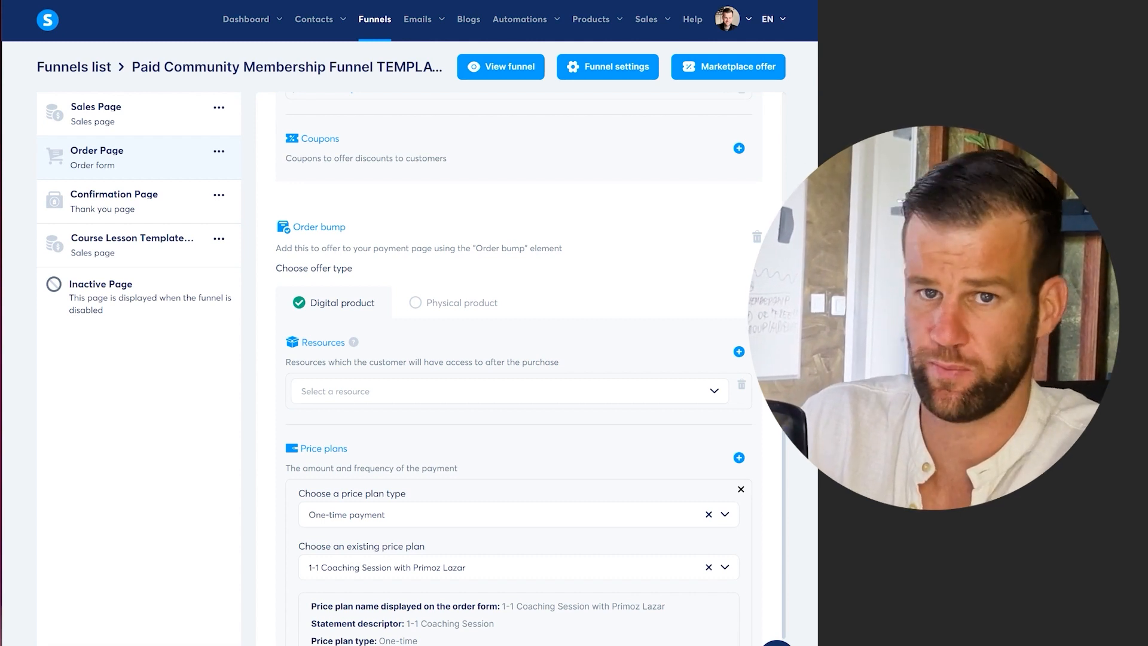
pyautogui.click(711, 390)
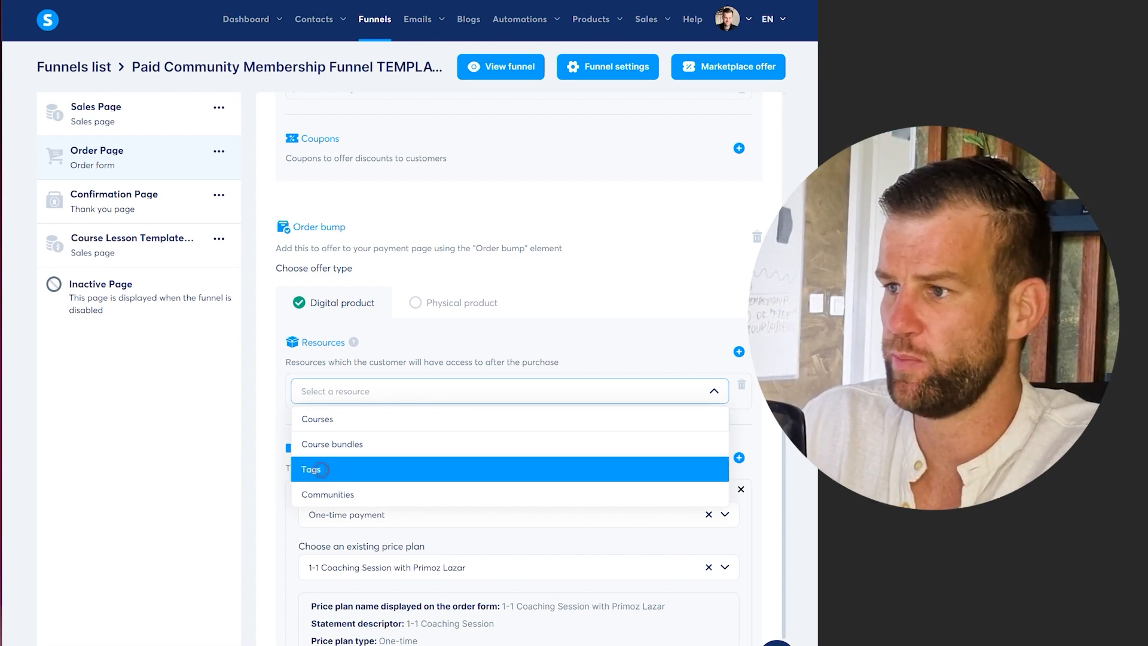
pyautogui.click(317, 469)
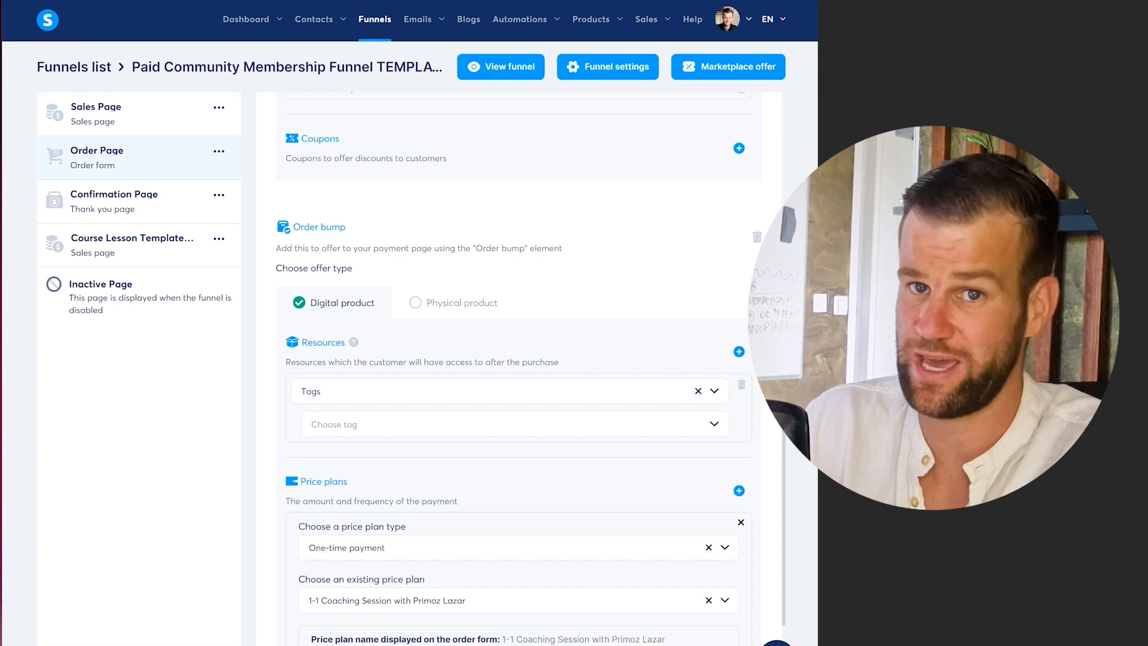
pyautogui.click(714, 424)
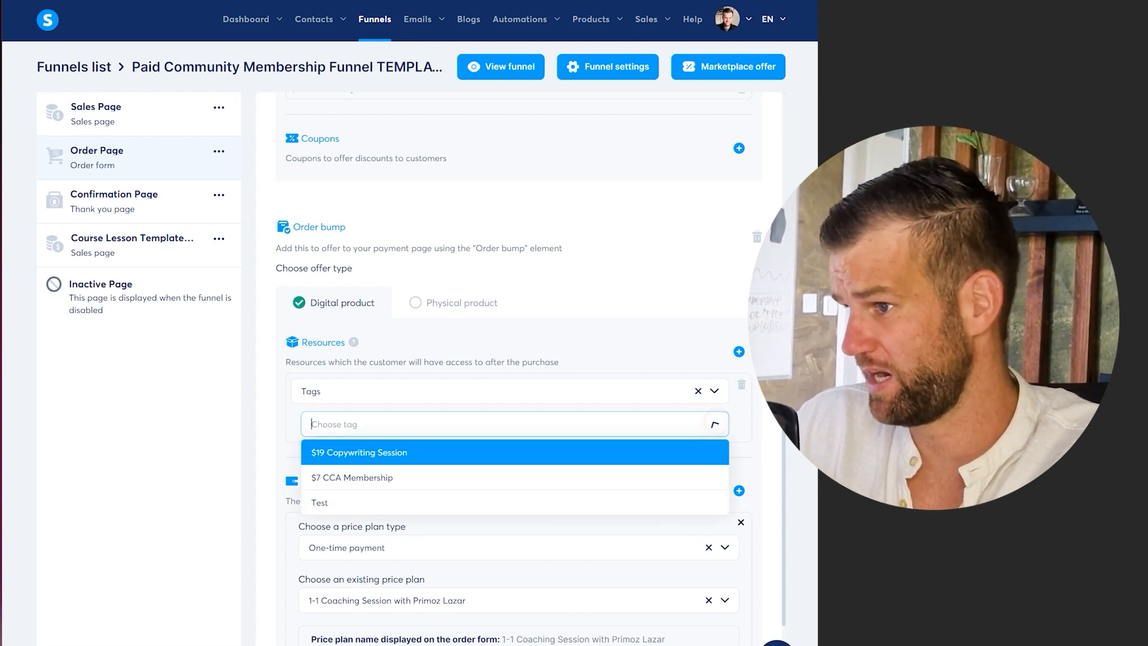
pyautogui.click(332, 453)
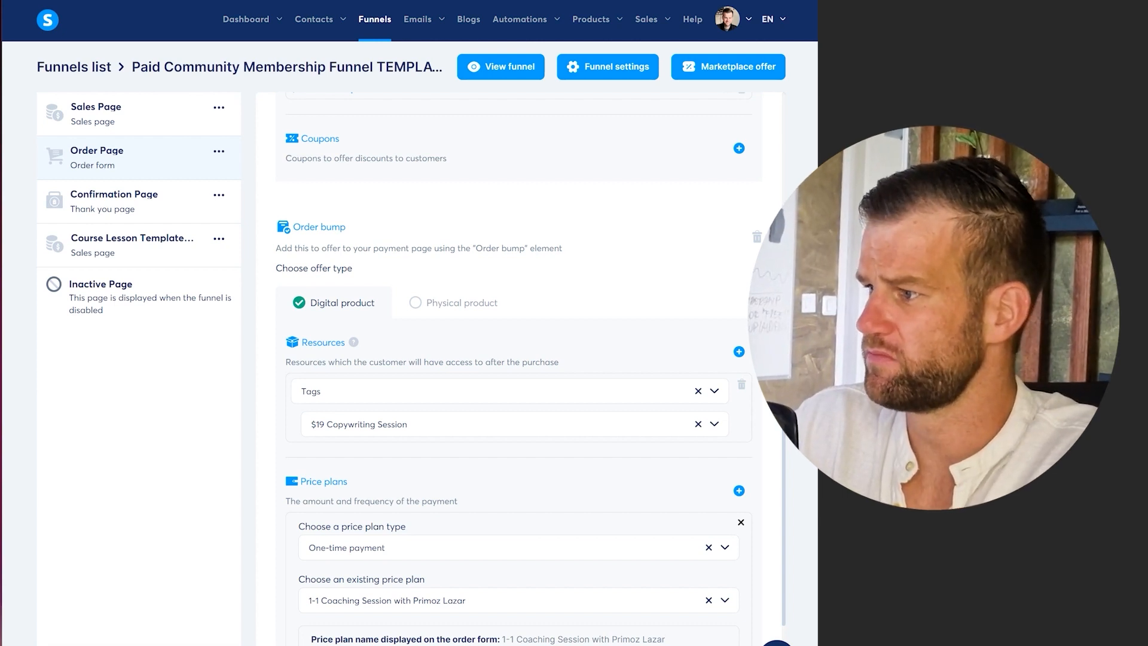
# - Remove the tag resource from the order bump and save the Order Page
pyautogui.click(698, 391)
pyautogui.click(741, 383)
pyautogui.click(357, 394)
pyautogui.scroll(15, 694, 174)
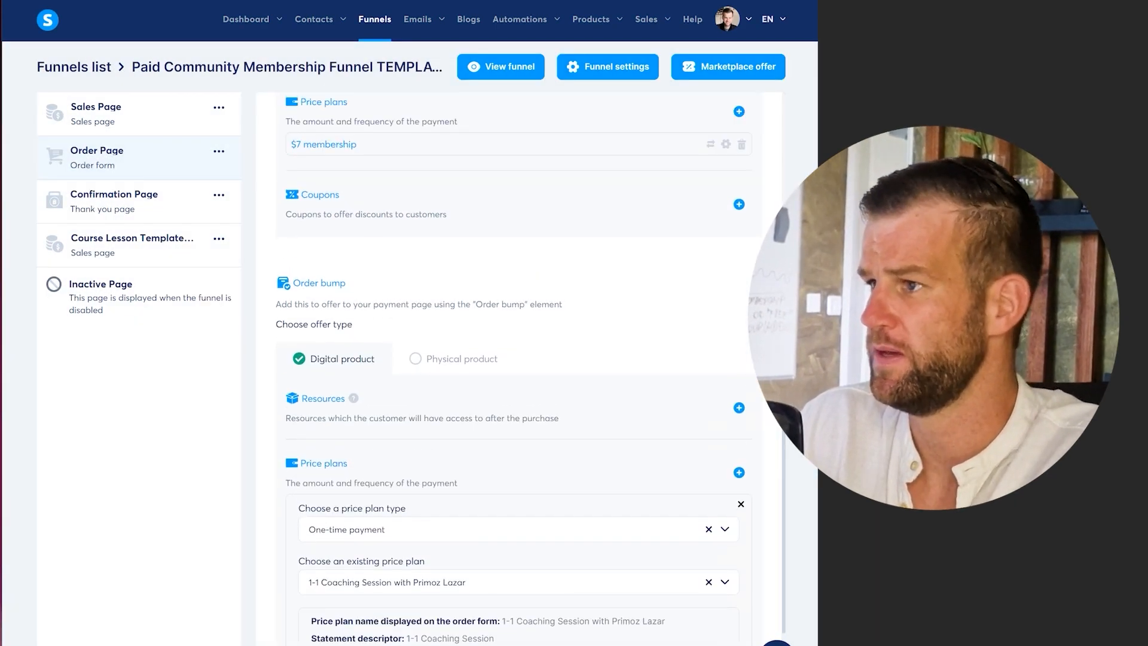
pyautogui.click(694, 175)
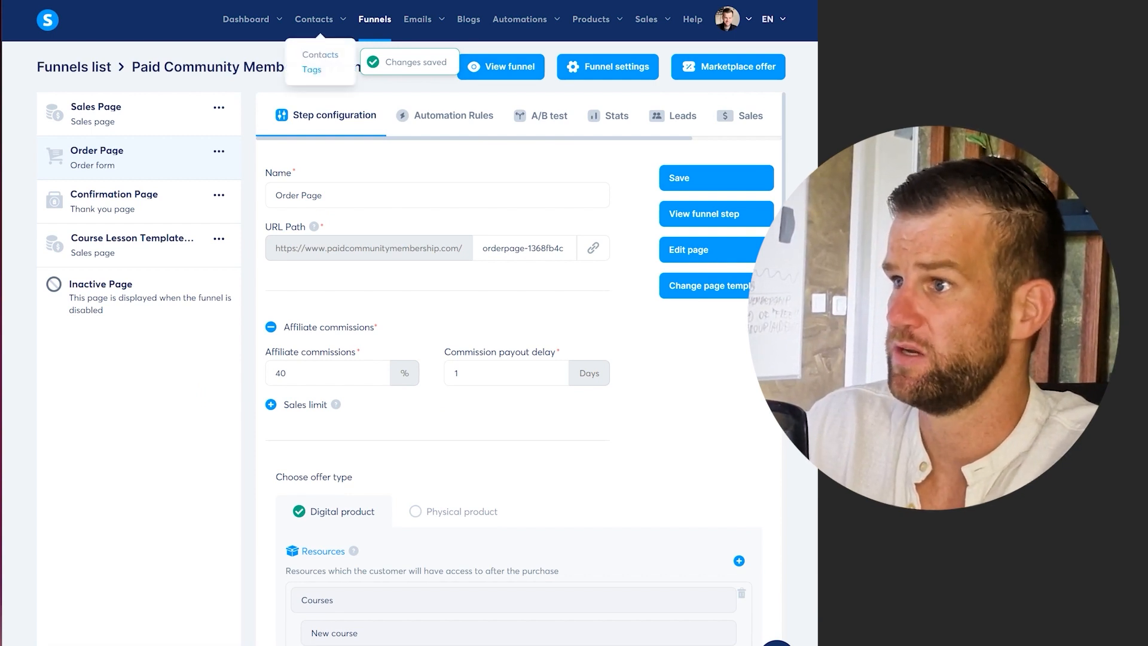
# - Look over the contact tags, including the tag creation form and the $19 Copywriting Session tag
pyautogui.click(312, 70)
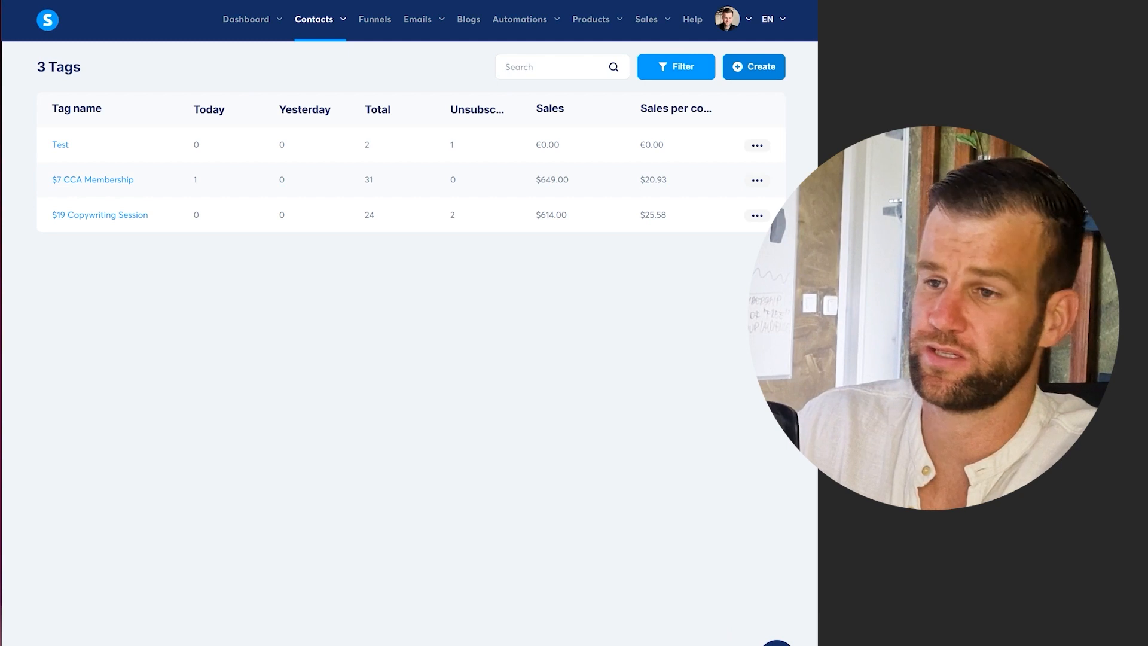
pyautogui.click(754, 66)
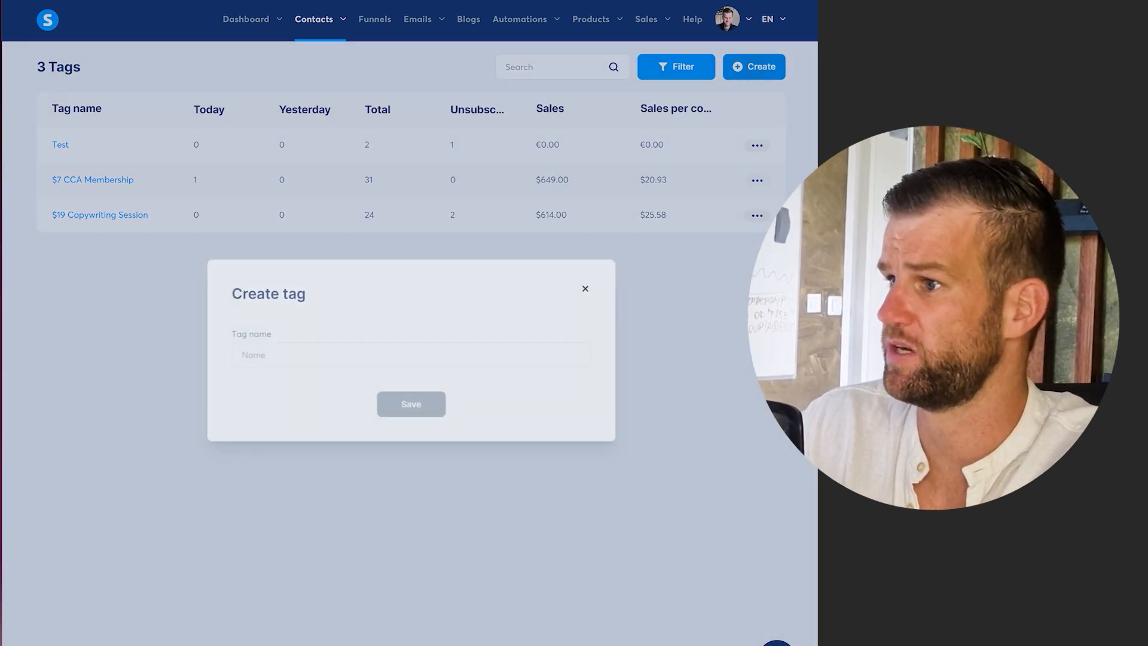
pyautogui.click(278, 353)
pyautogui.click(588, 286)
pyautogui.moveTo(163, 215); pyautogui.dragTo(140, 289)
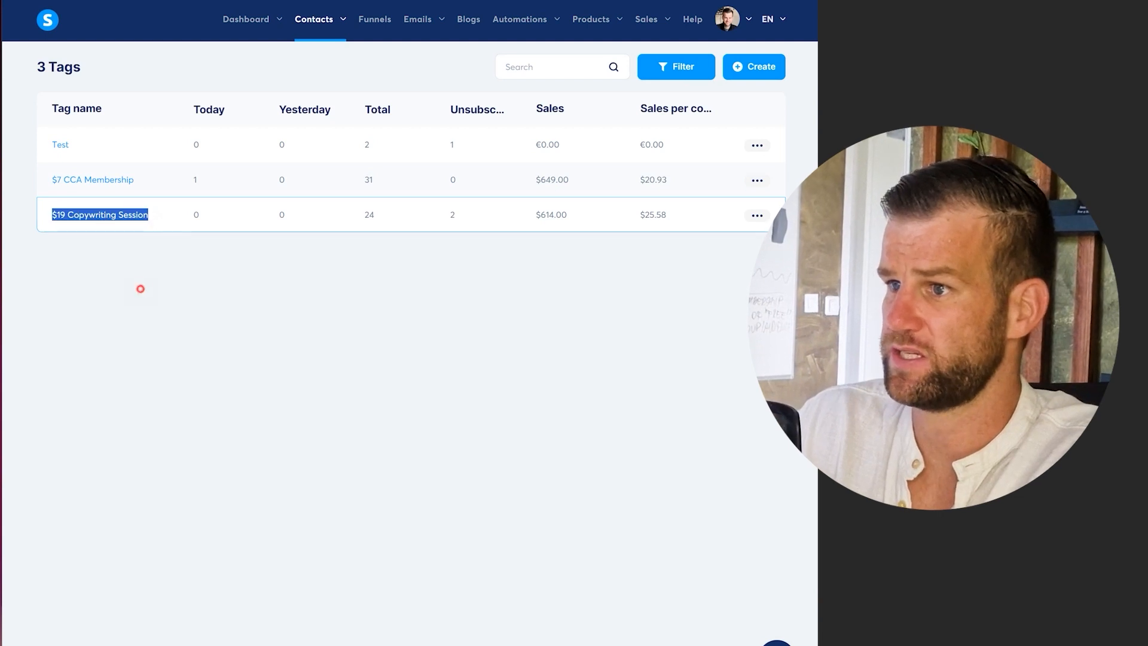
pyautogui.click(140, 289)
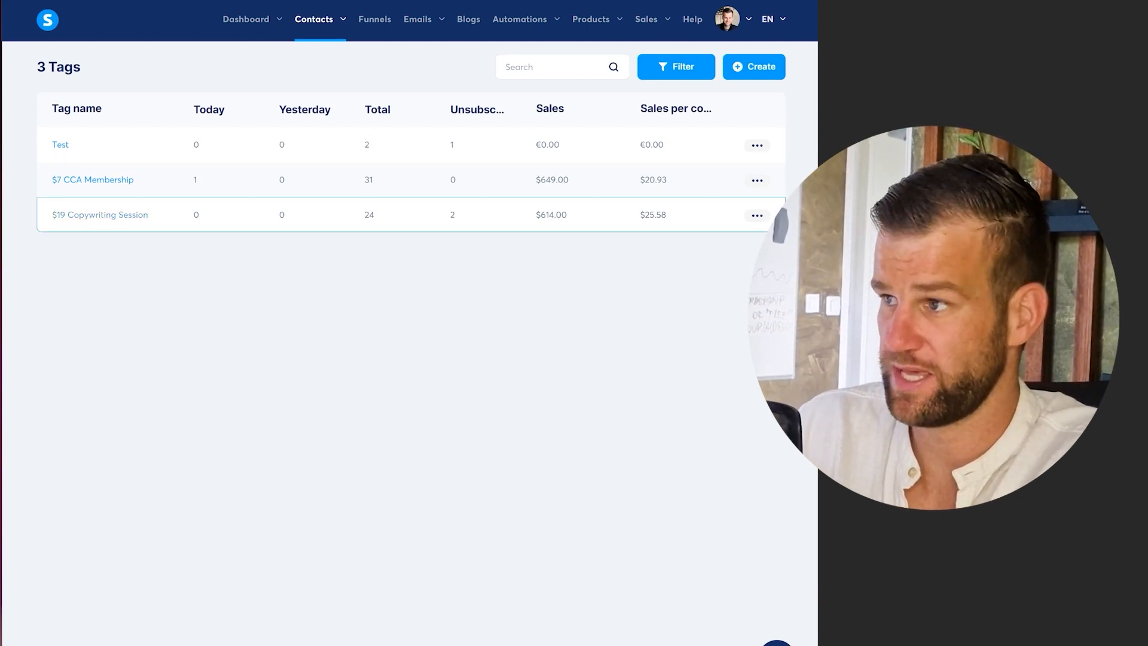
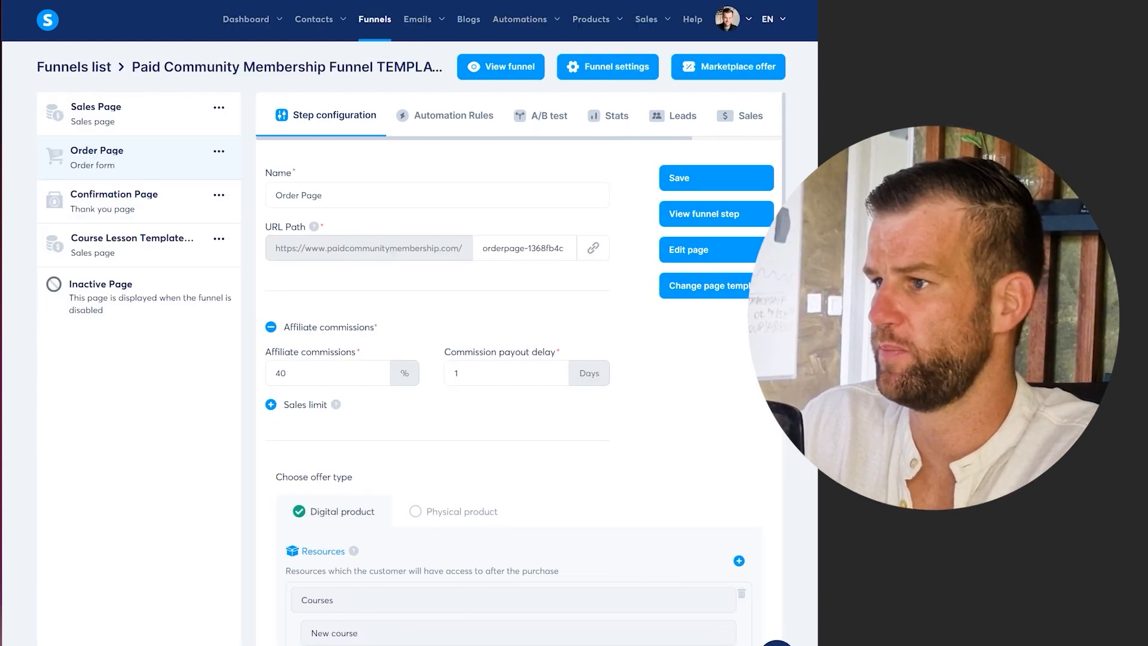
# - On the Order Page, give the order bump a Tags resource set to $19 Copywriting Session
pyautogui.scroll(-8, 520, 368)
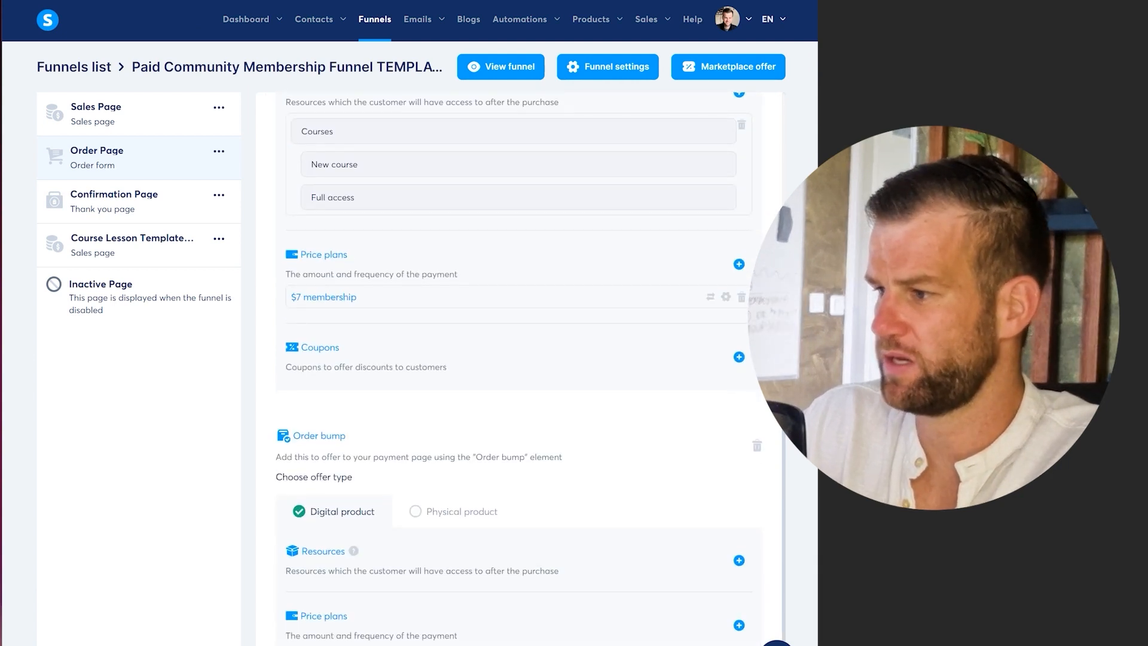
pyautogui.scroll(1, 519, 367)
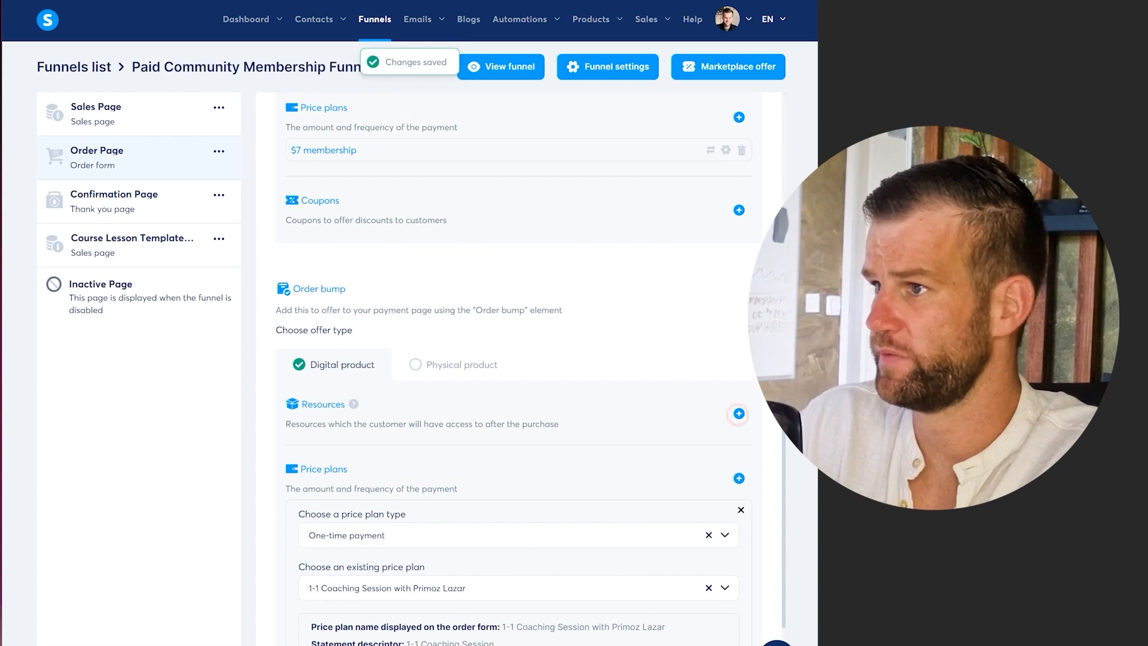
pyautogui.click(739, 413)
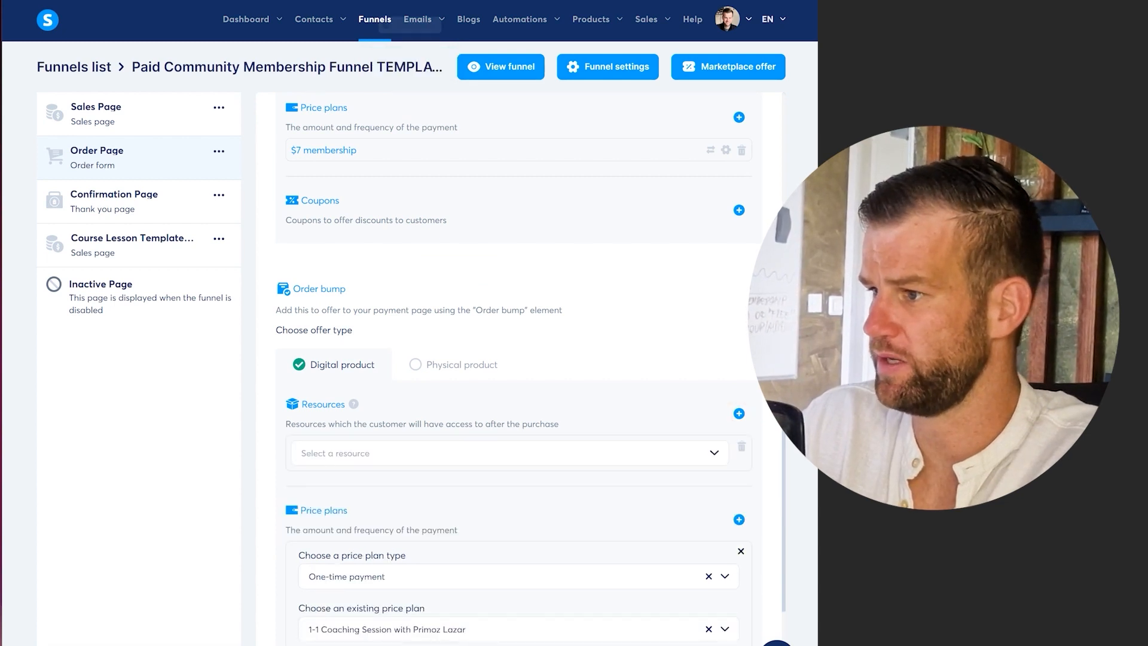
pyautogui.click(509, 454)
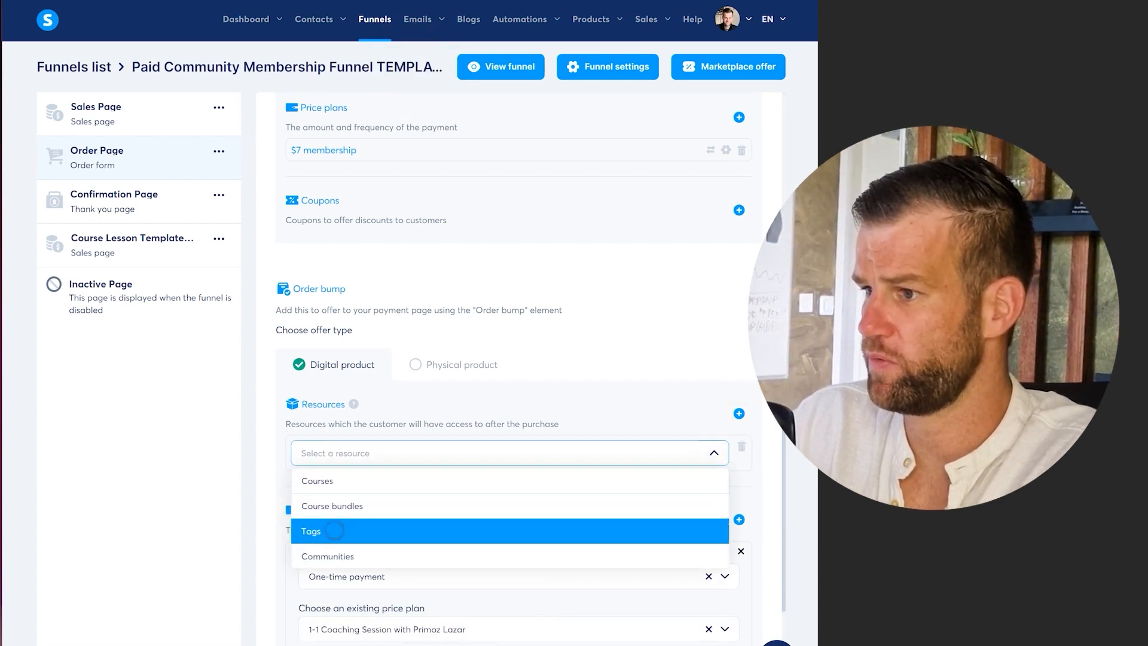
pyautogui.click(509, 531)
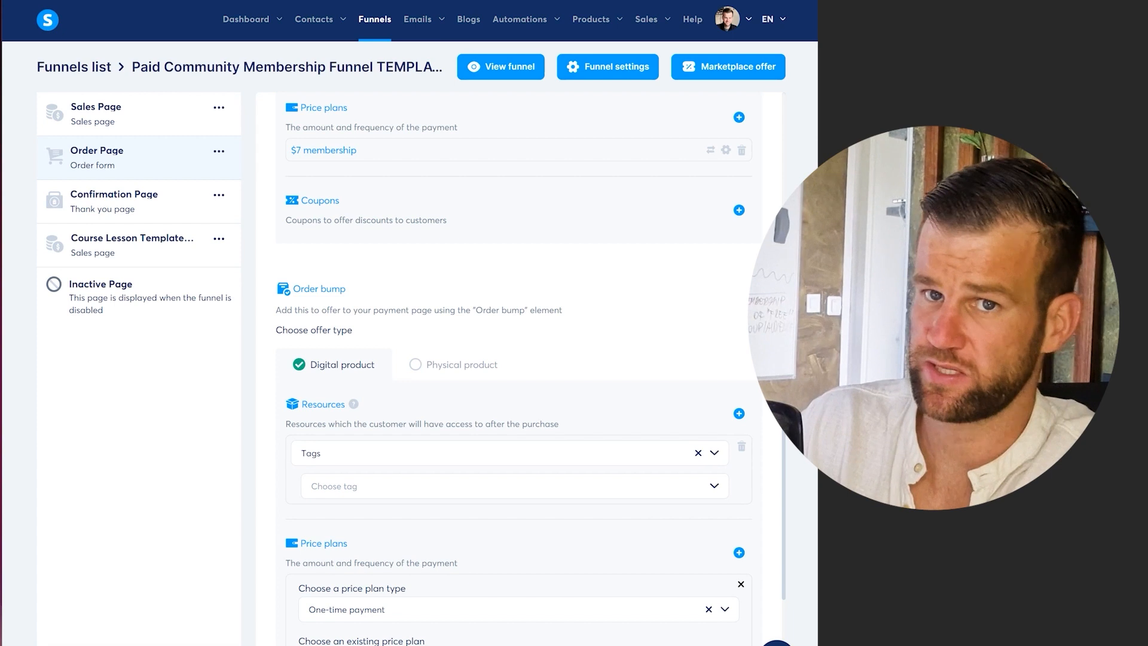
pyautogui.click(714, 486)
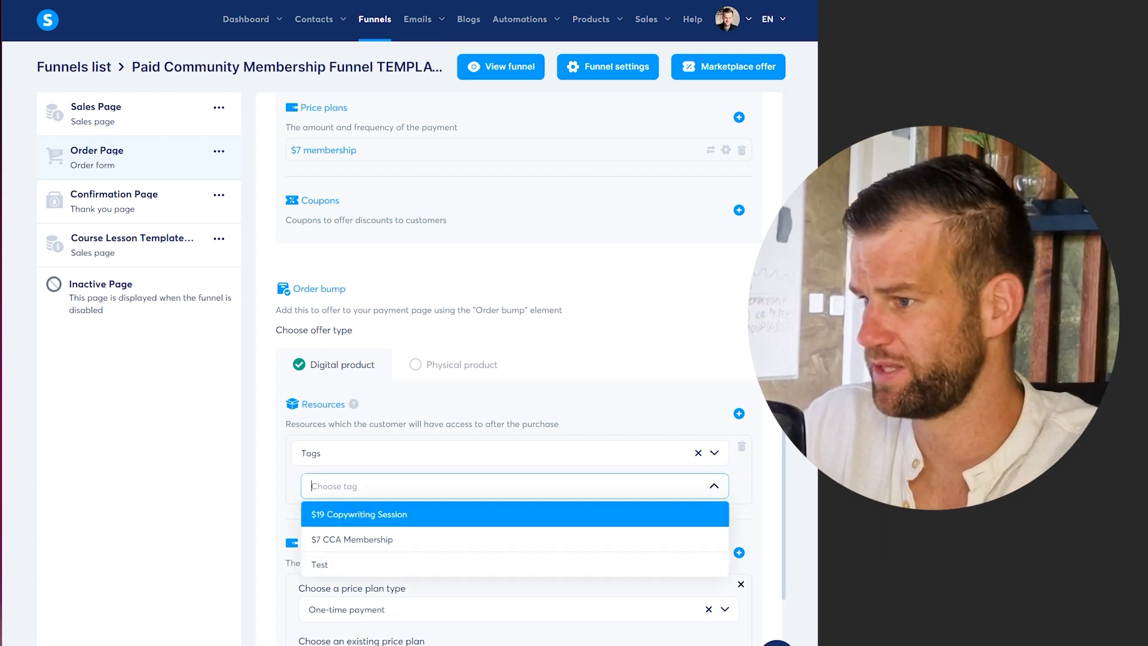
pyautogui.click(347, 510)
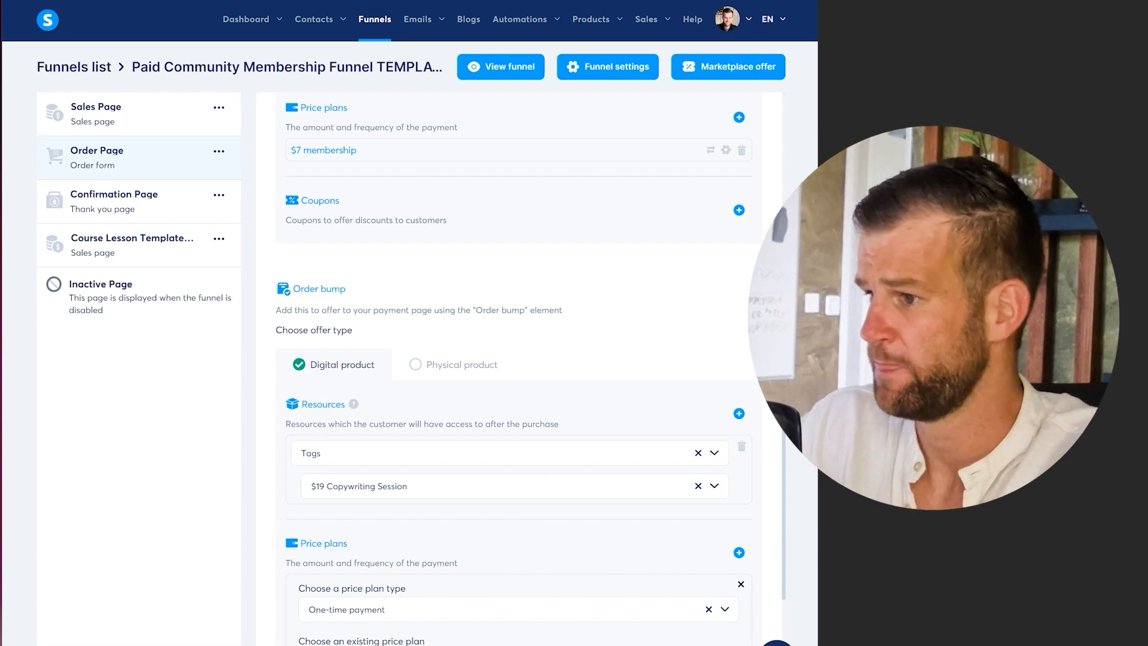
# - Save the Order Page and check the order bump's tag resource and price plan
pyautogui.scroll(-2, 519, 368)
pyautogui.scroll(2, 519, 369)
pyautogui.scroll(10, 519, 368)
pyautogui.click(714, 178)
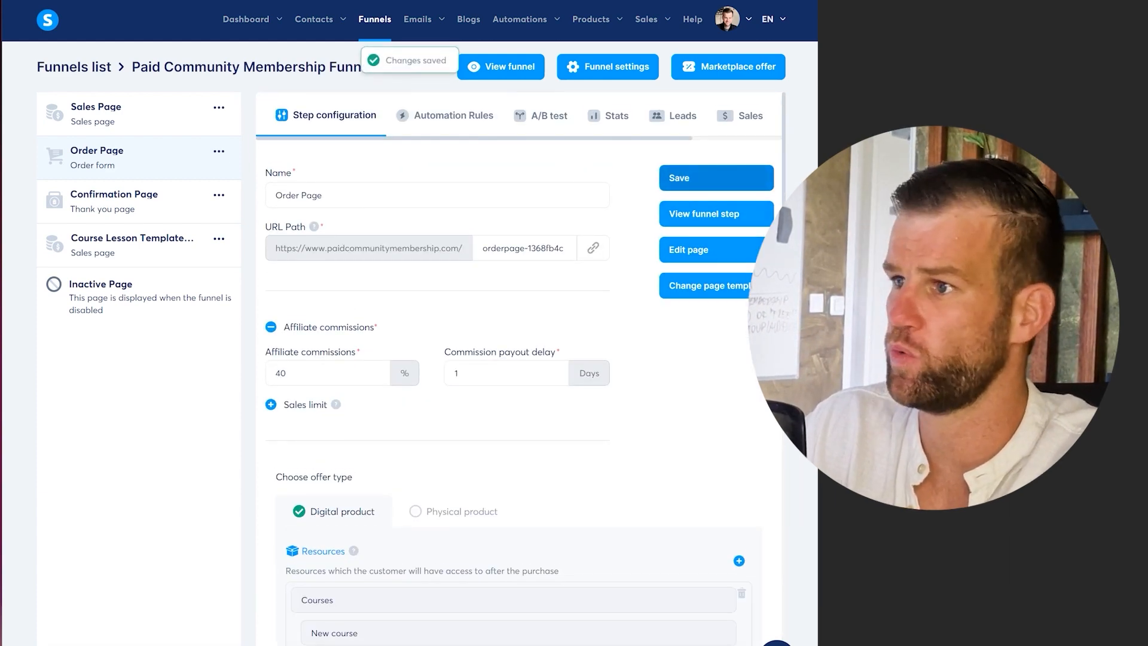
pyautogui.scroll(-10, 519, 368)
pyautogui.scroll(2, 519, 368)
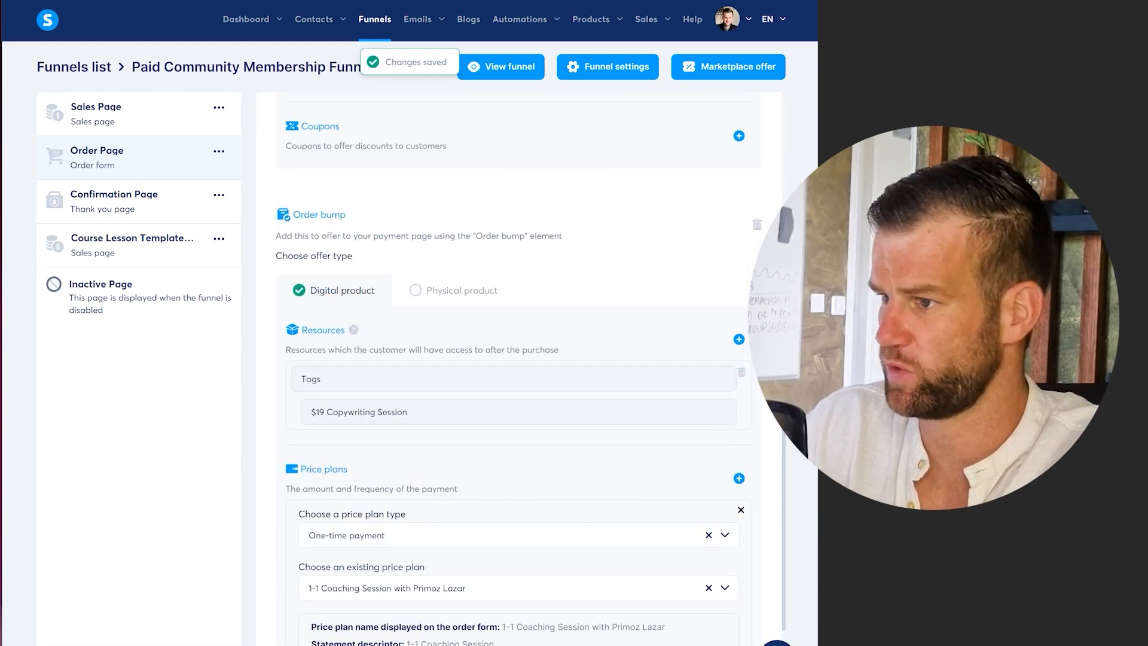
pyautogui.scroll(8, 519, 369)
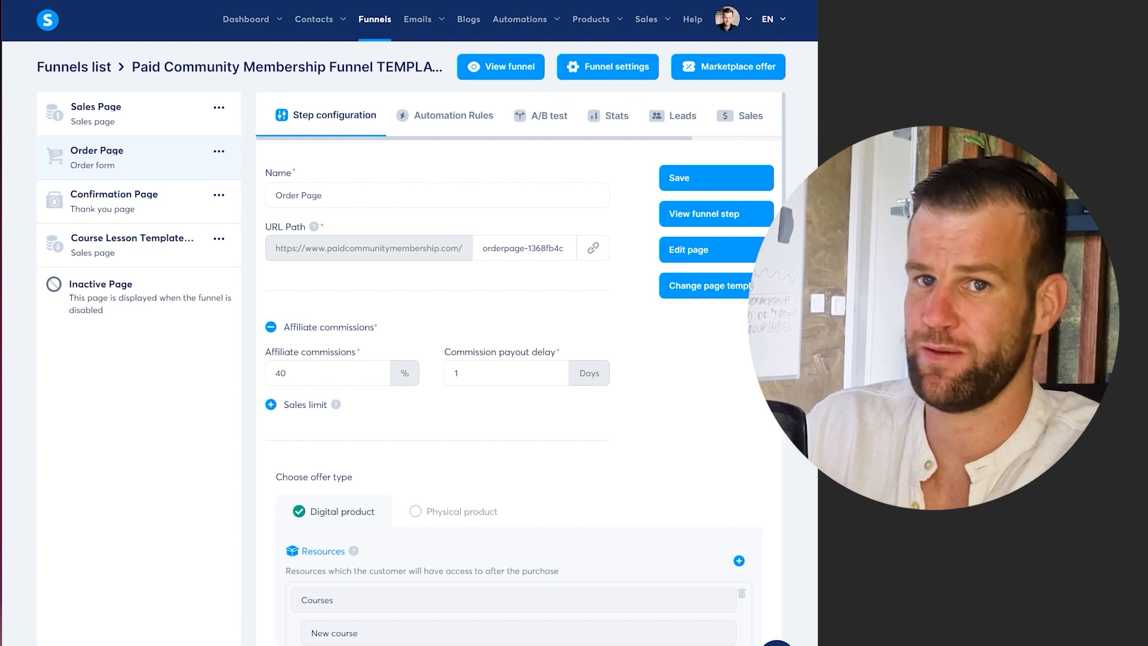
pyautogui.scroll(-1, 519, 368)
pyautogui.scroll(1, 519, 369)
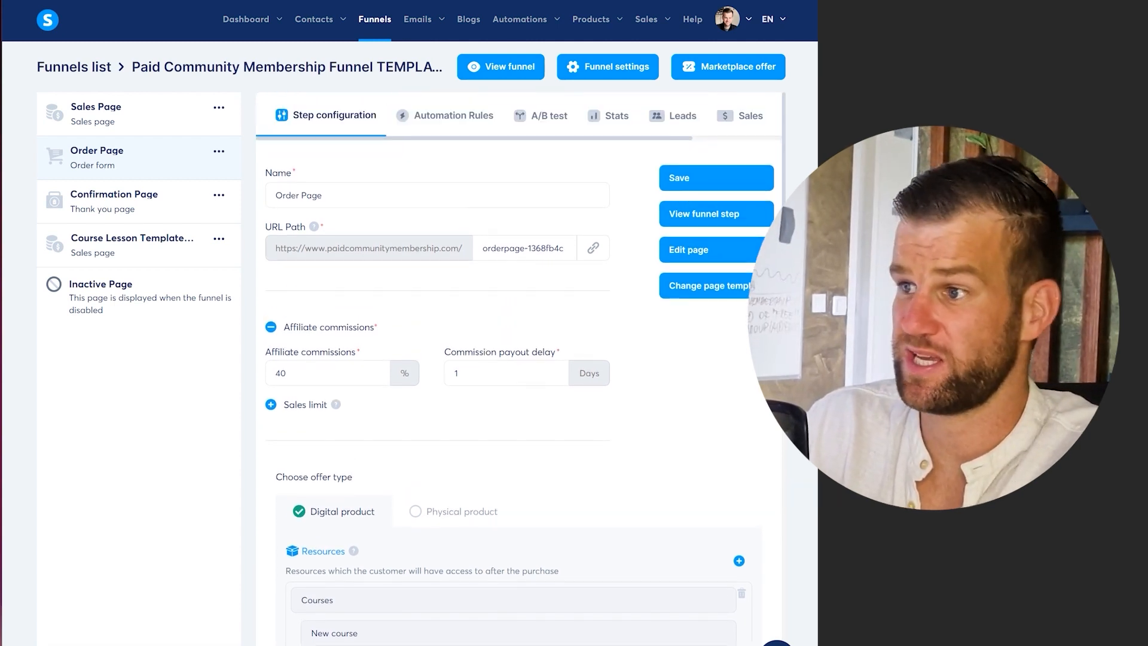
# - Go to the automation workflows and look over the trigger and email action of the existing $19 coaching session workflow
pyautogui.moveTo(519, 20)
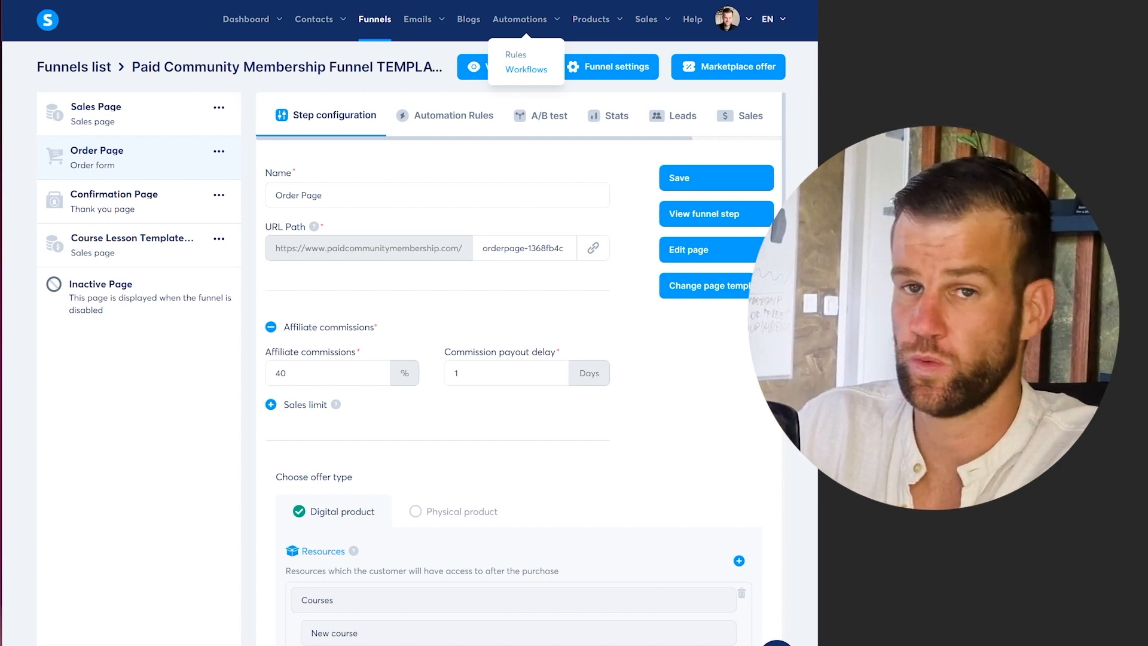
pyautogui.click(519, 69)
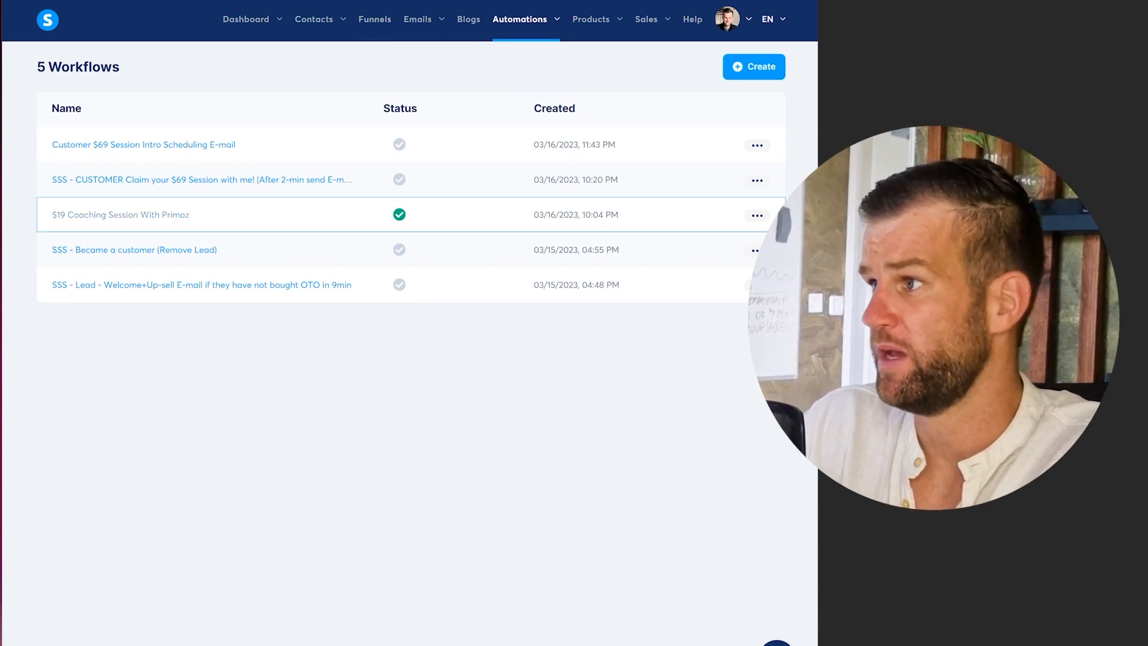
pyautogui.click(161, 214)
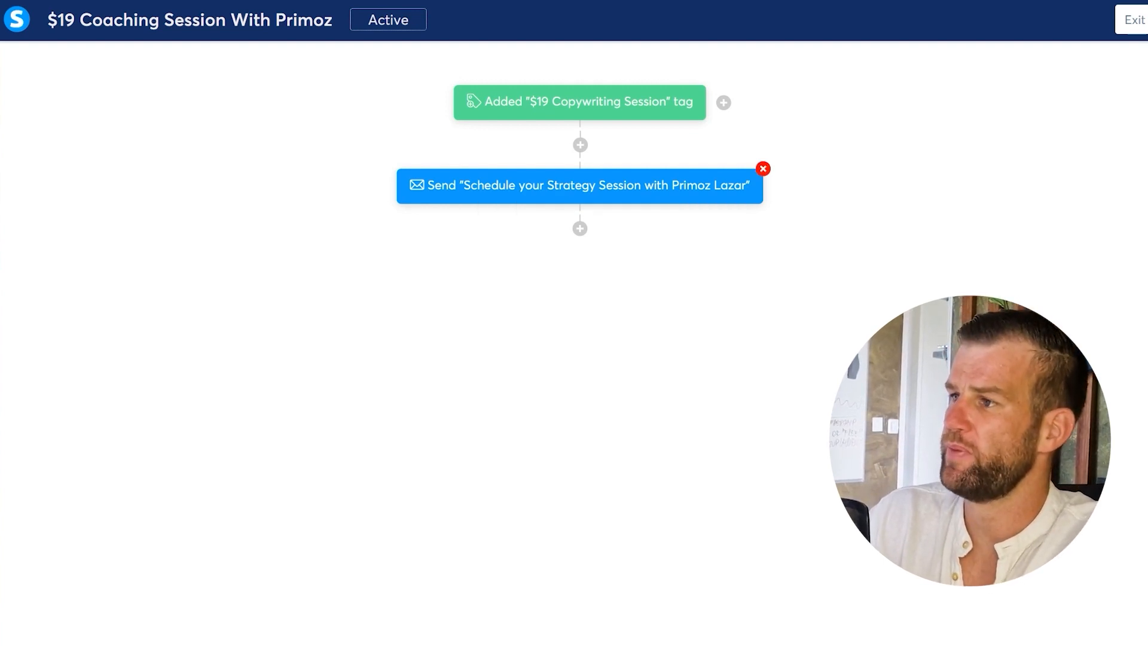
pyautogui.click(1134, 19)
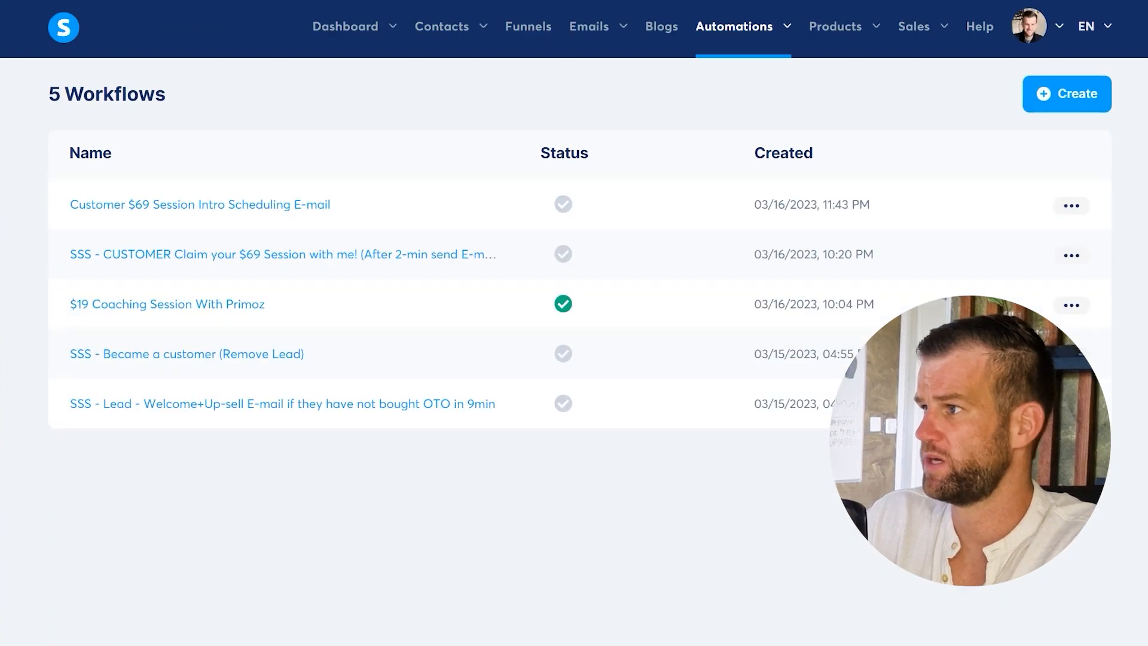
# - Create a new workflow named "$19 Session E-mail"
pyautogui.click(1065, 93)
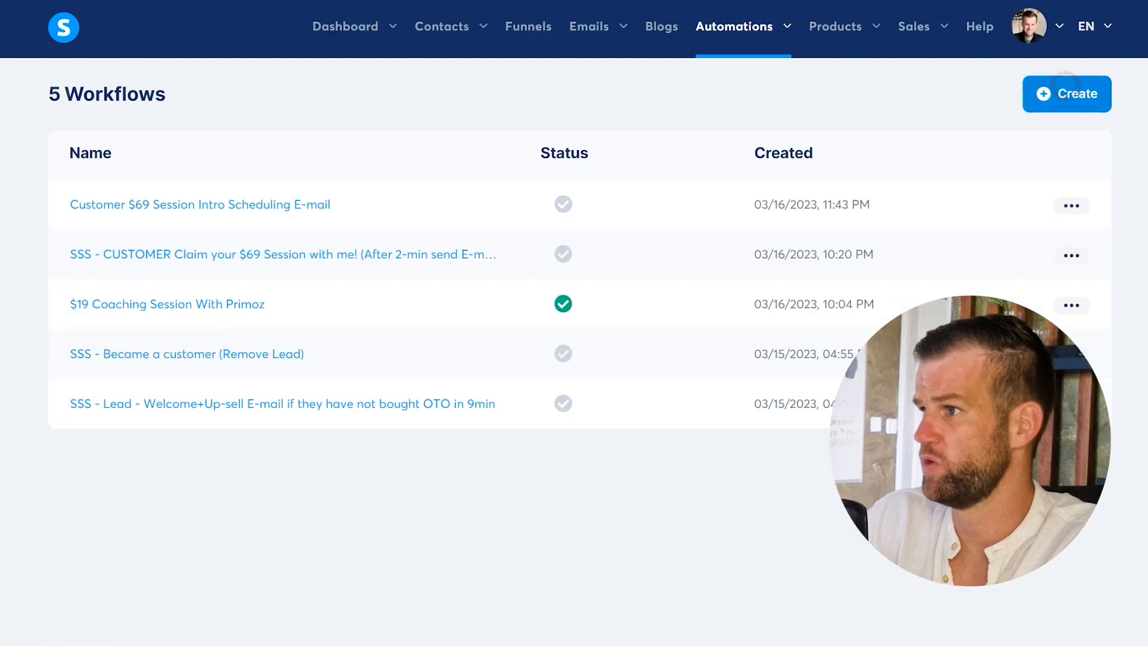
pyautogui.click(452, 488)
pyautogui.write('$')
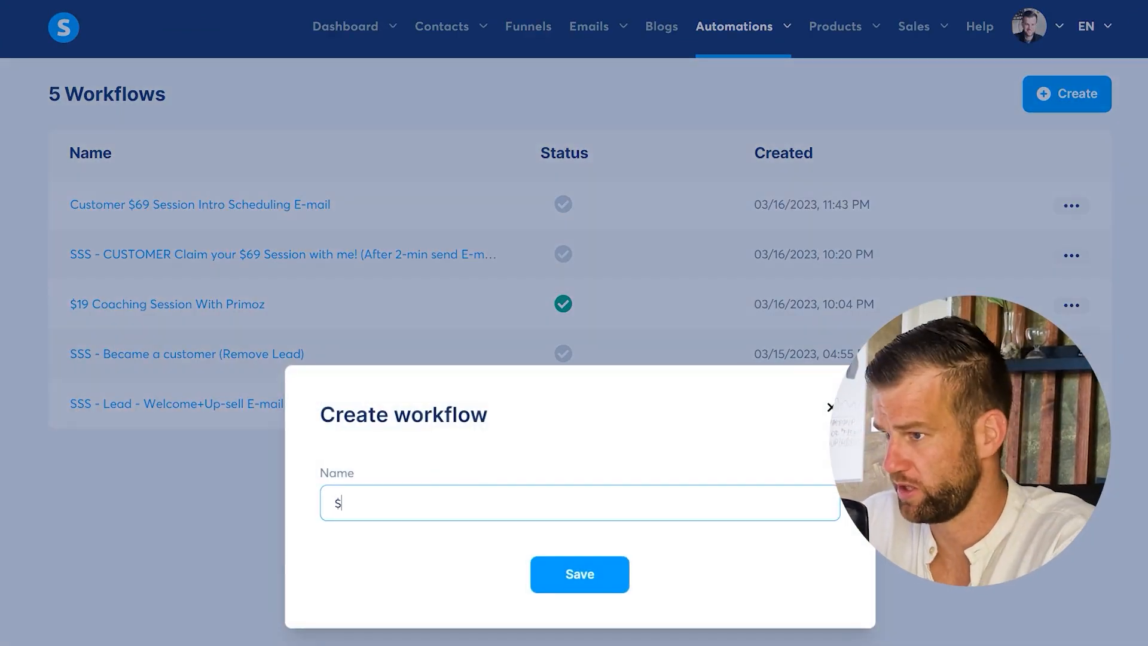
pyautogui.write('19 Session E')
pyautogui.press('BackSpace')
pyautogui.write('Wee')
pyautogui.press('BackSpace')
pyautogui.press('BackSpace')
pyautogui.press('BackSpace')
pyautogui.write('E-mail')
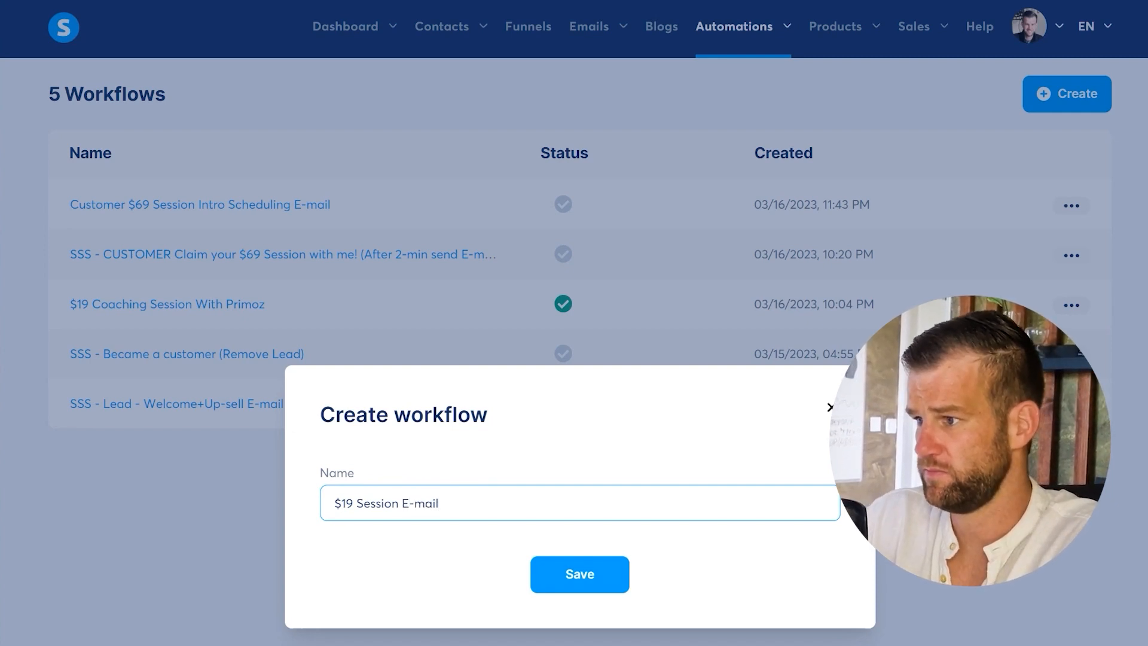
pyautogui.click(579, 574)
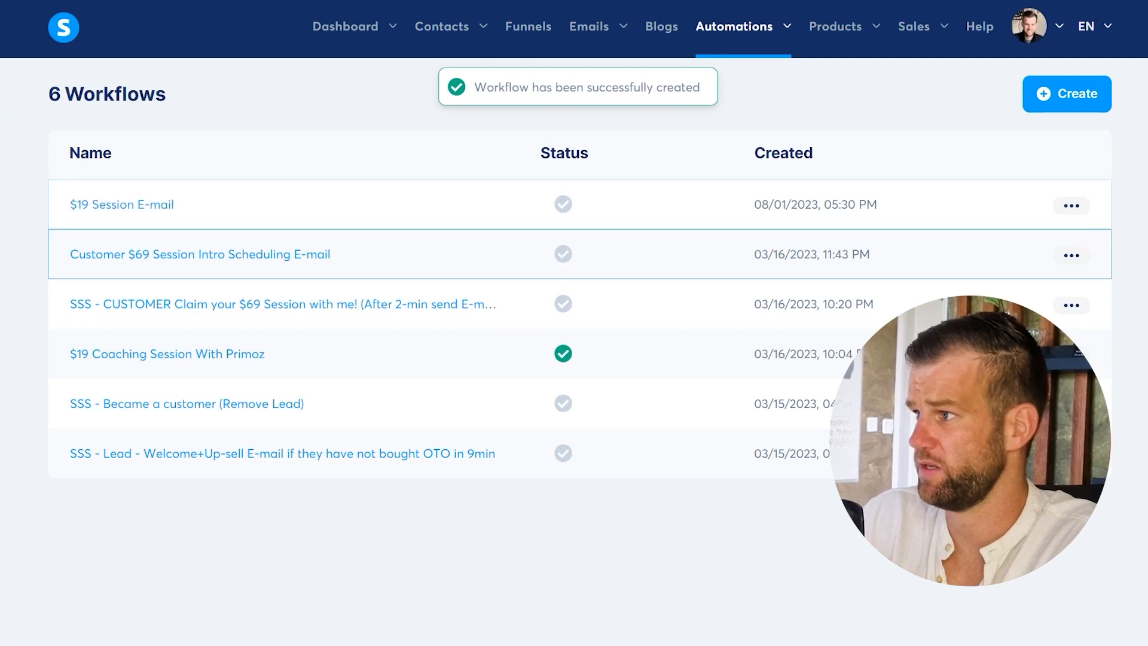
# - In the $19 Session E-mail workflow, create a Tag added trigger for the $19 Copywriting Session tag
pyautogui.click(1071, 205)
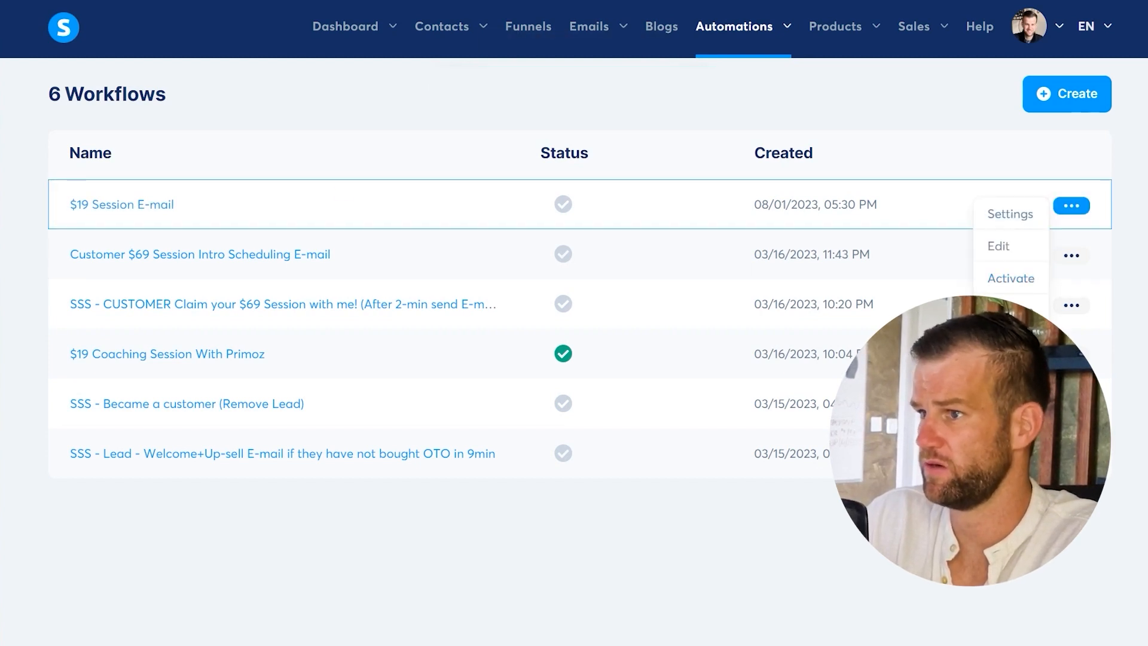
pyautogui.click(342, 192)
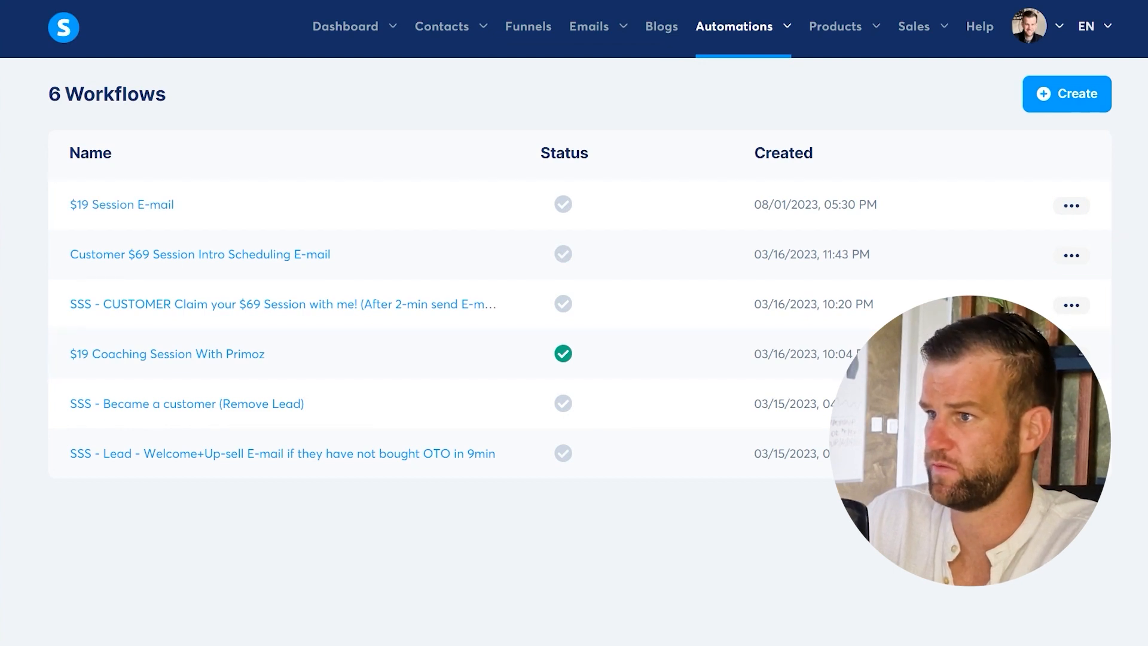
pyautogui.click(135, 203)
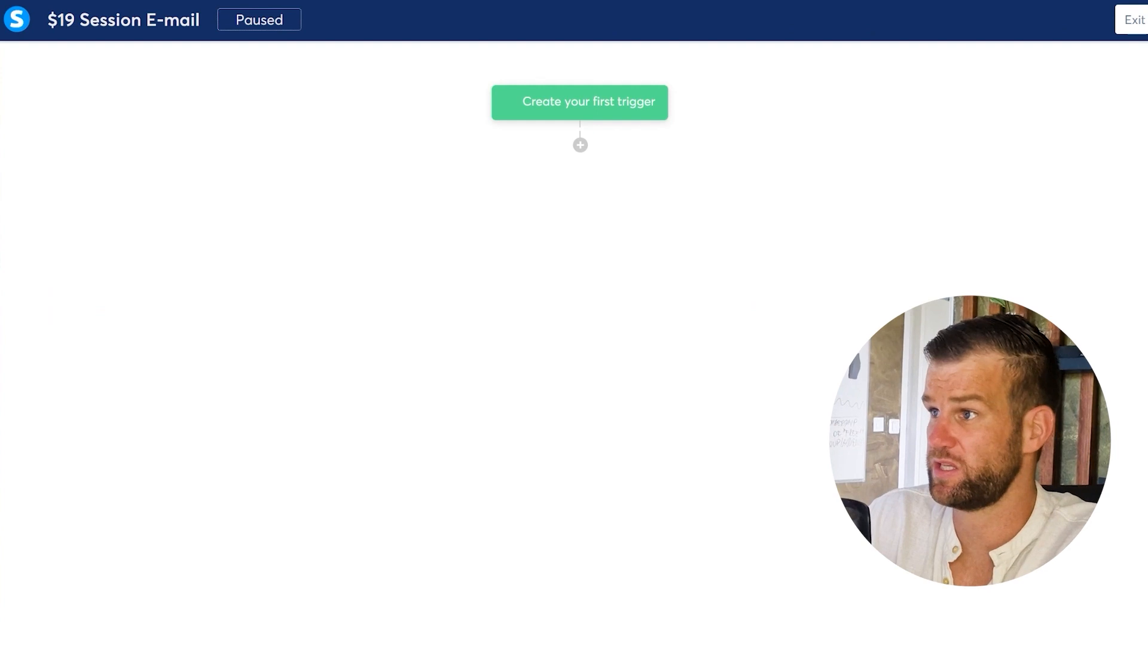
pyautogui.click(562, 100)
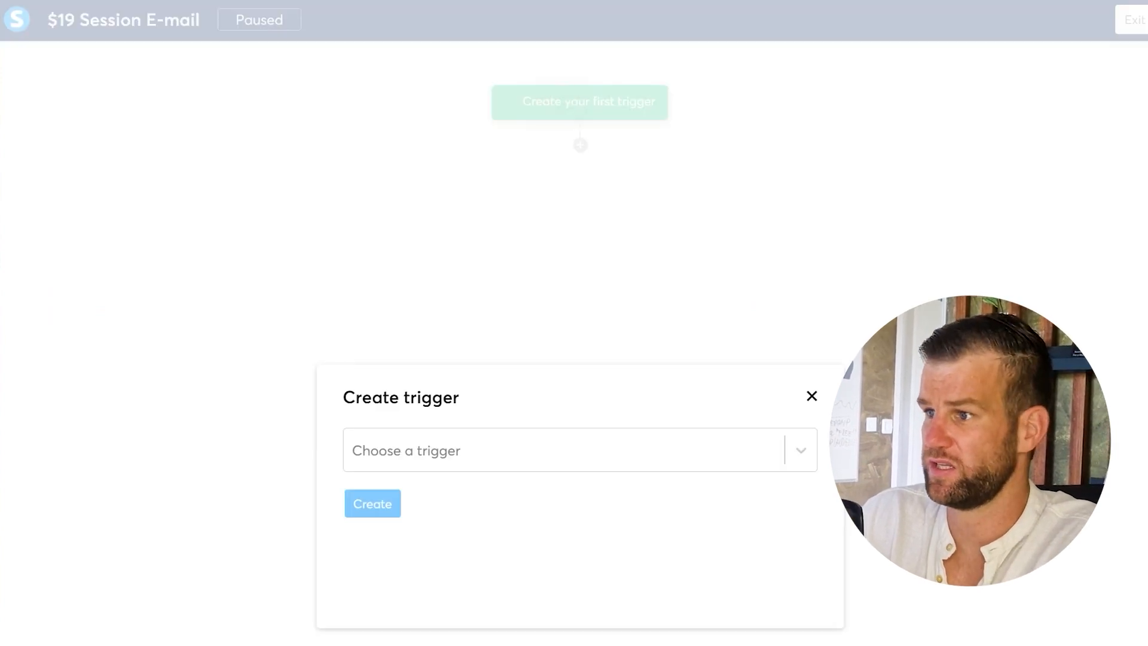
pyautogui.click(795, 445)
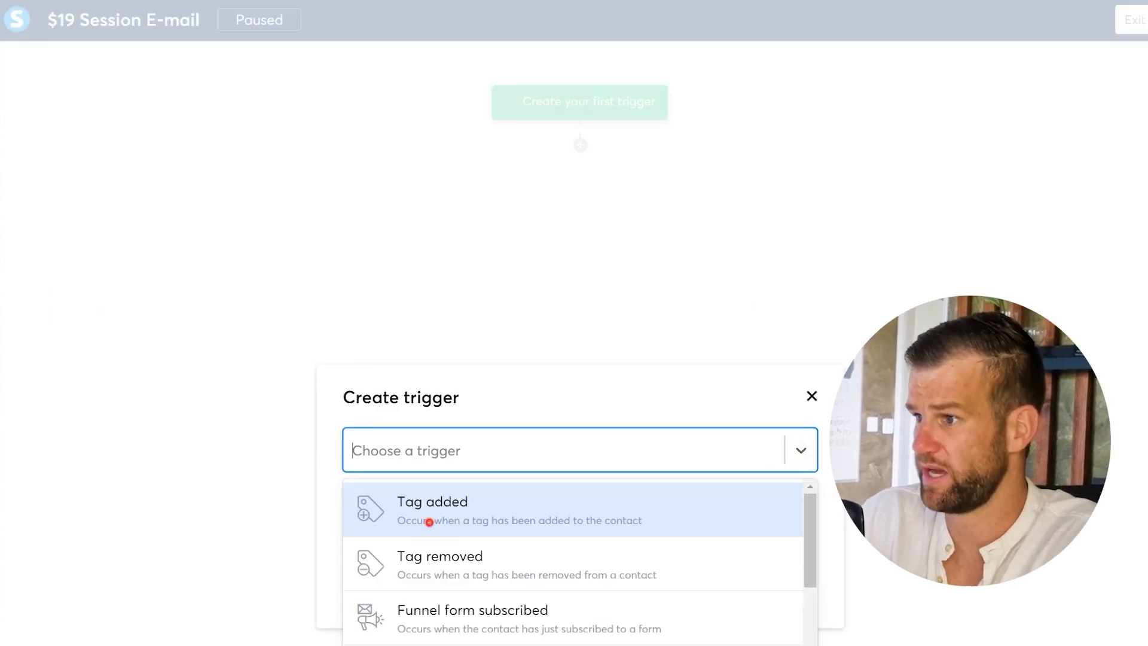
pyautogui.click(428, 520)
pyautogui.click(798, 508)
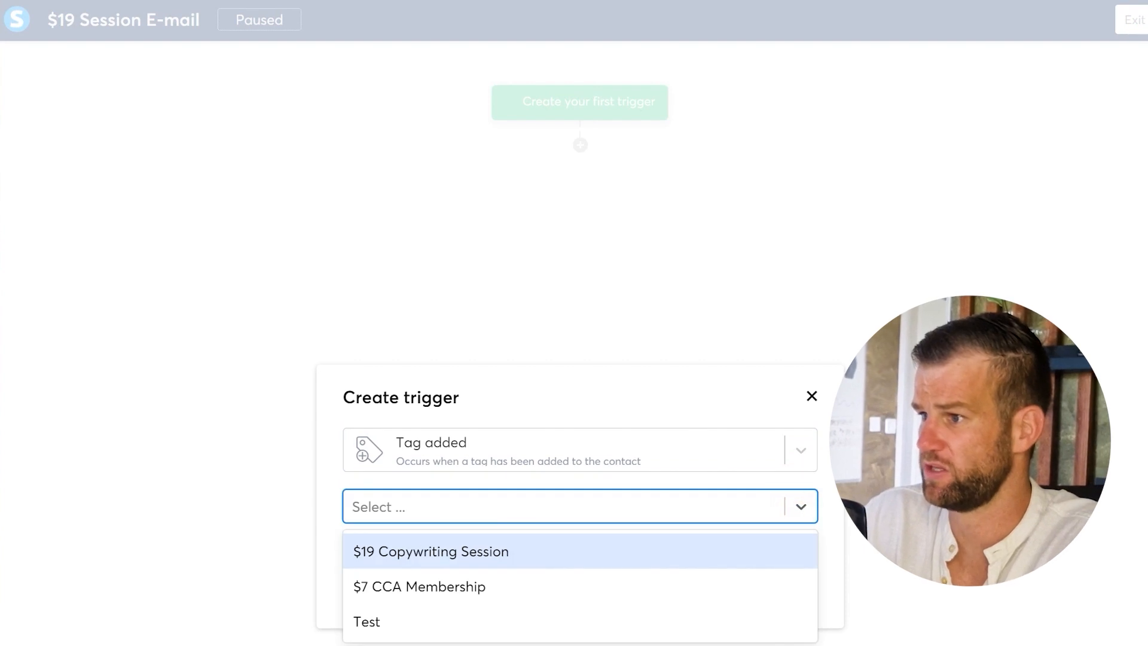
pyautogui.click(428, 548)
pyautogui.click(373, 555)
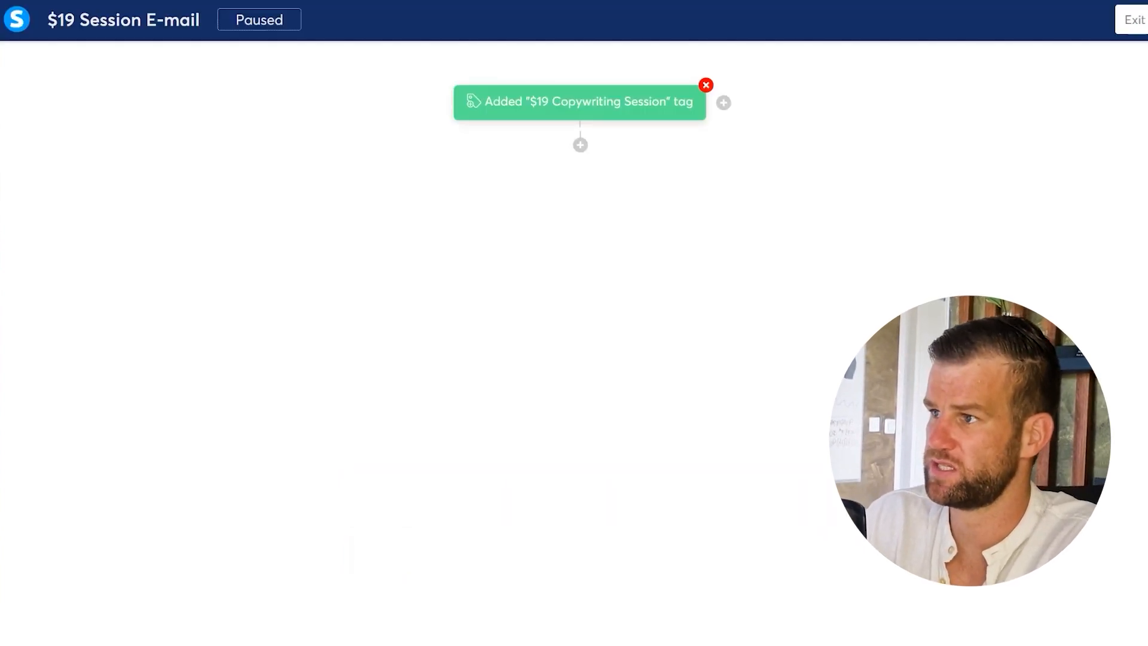
# - Add a Send an email action below the tag trigger and start a new email for it
pyautogui.click(580, 145)
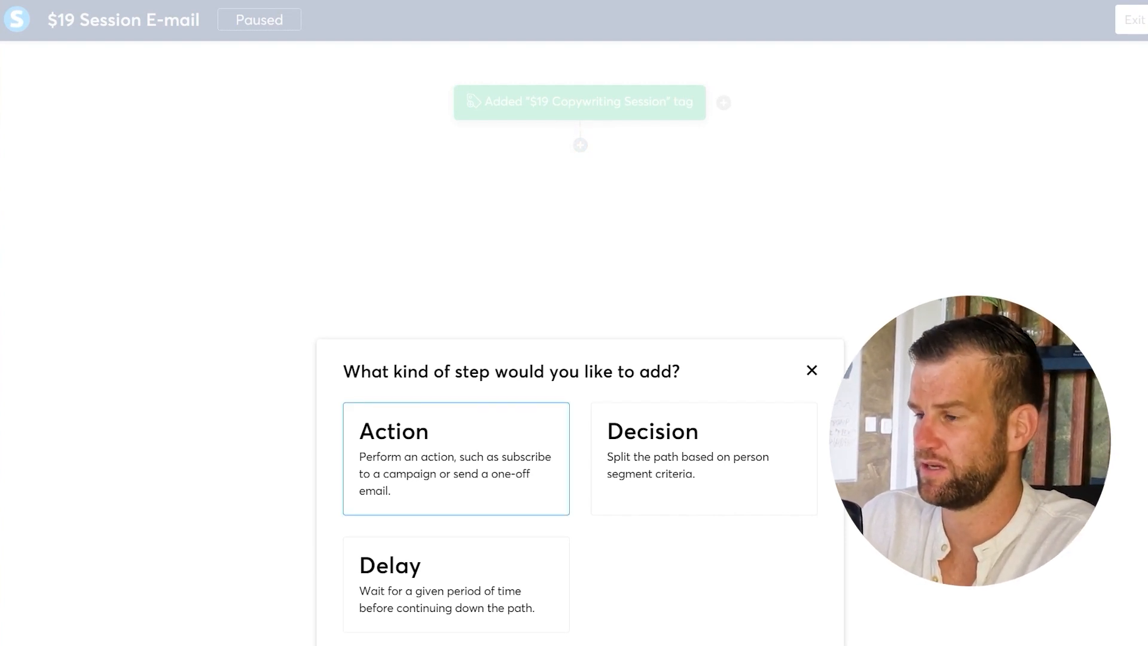
pyautogui.click(470, 465)
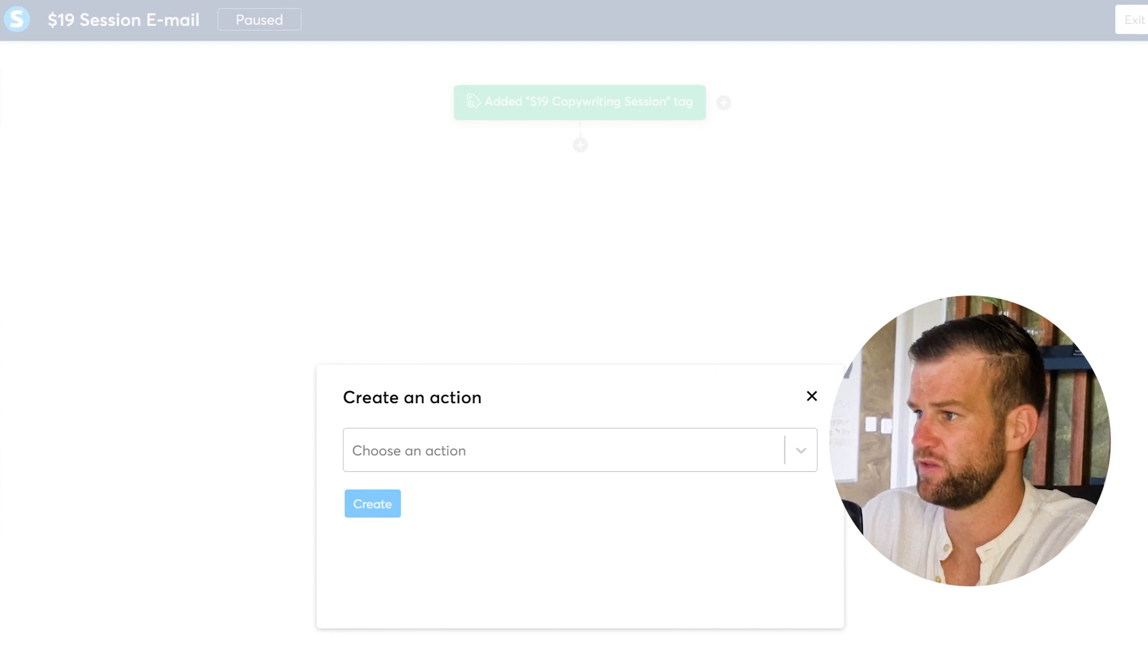
pyautogui.click(800, 449)
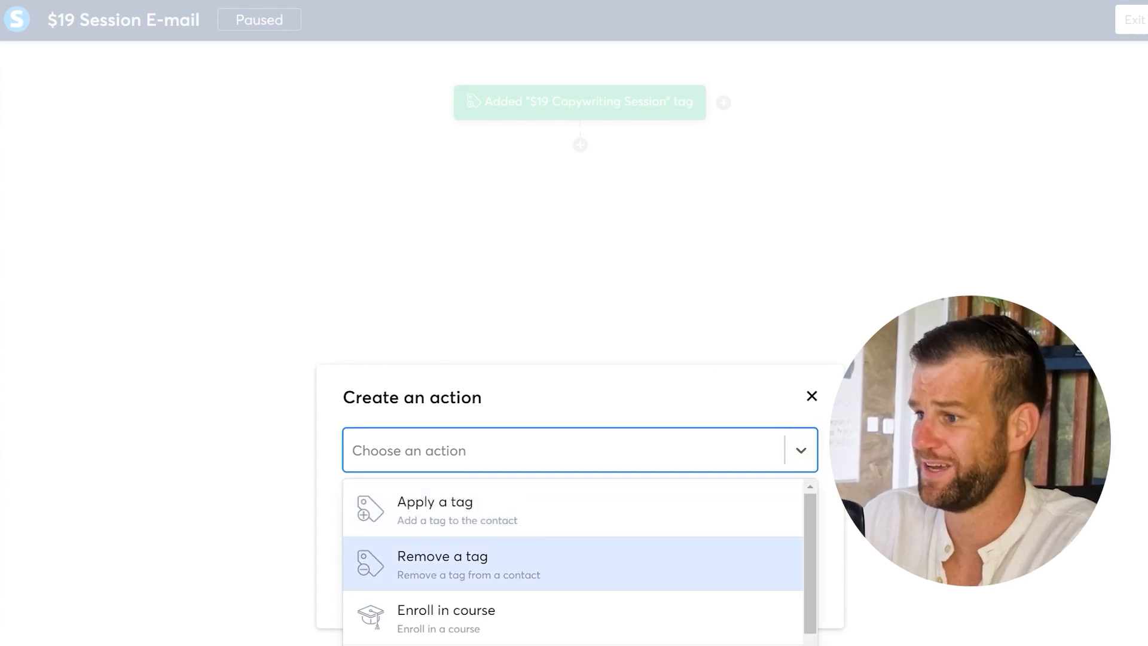
pyautogui.scroll(-5, 574, 556)
pyautogui.click(478, 633)
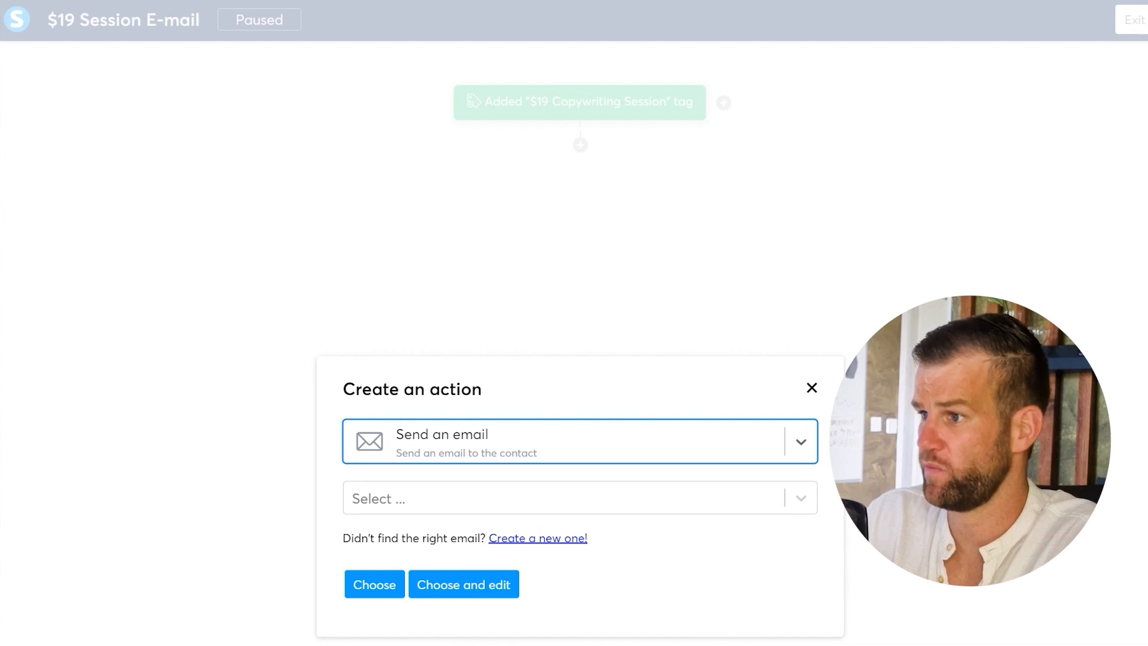
pyautogui.click(548, 538)
# - Copy the "Schedule your Strategy Session" subject line from the Membership Order Bump Email document into the new email's subject and save it for editing
pyautogui.click(431, 446)
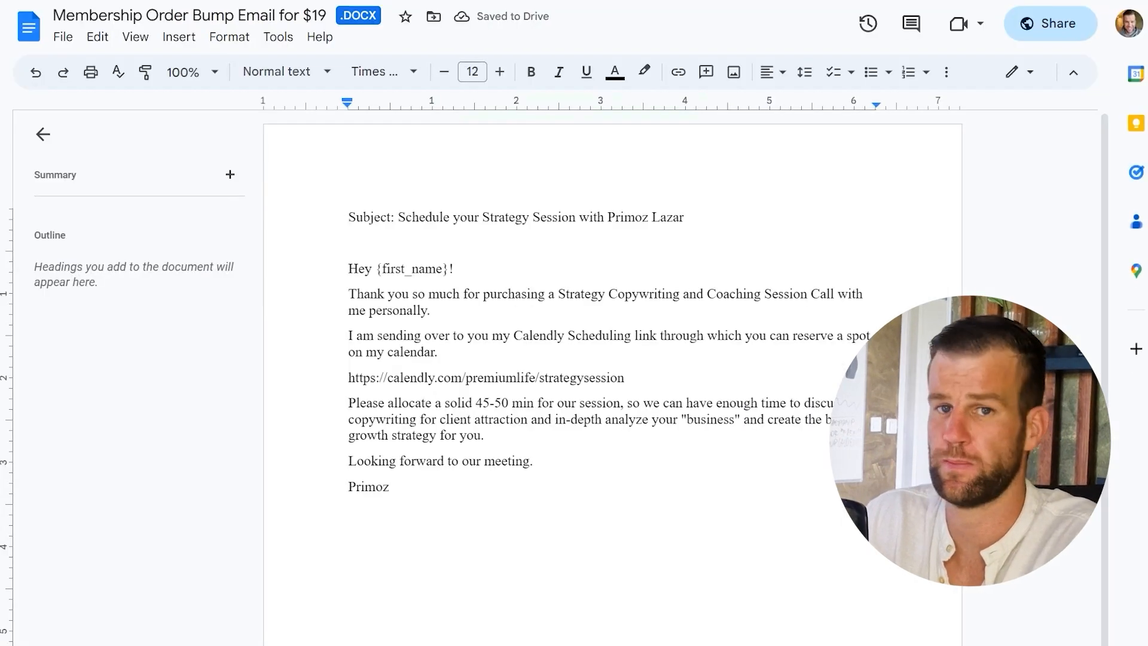
pyautogui.click(351, 215)
pyautogui.moveTo(351, 215); pyautogui.dragTo(440, 483)
pyautogui.click(440, 483)
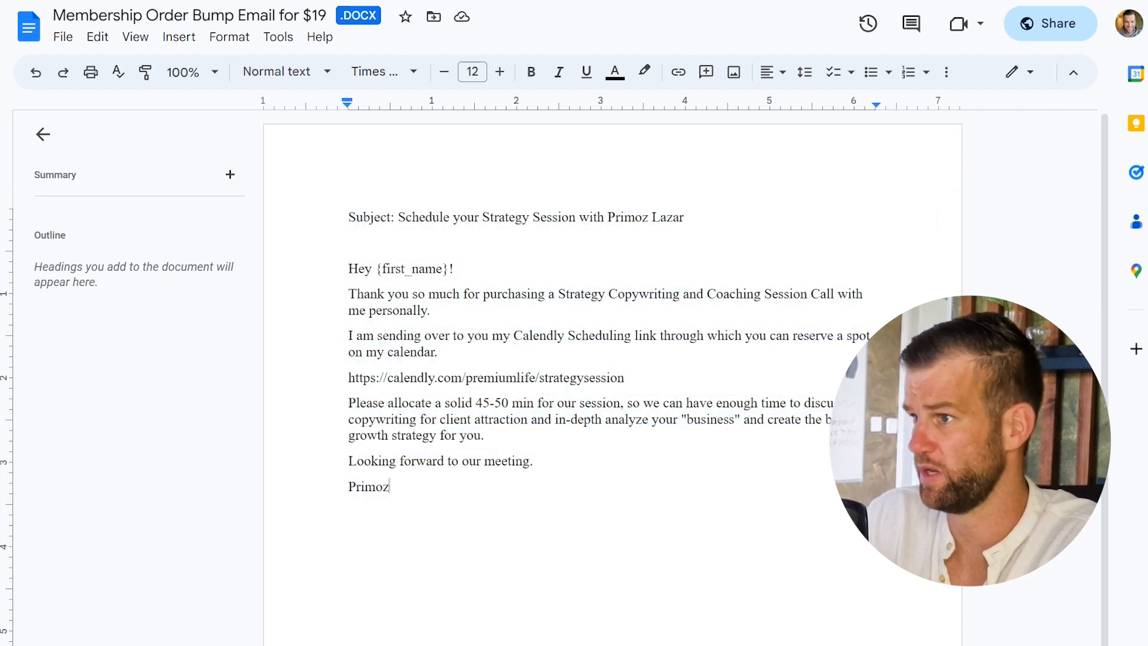
pyautogui.moveTo(398, 216); pyautogui.dragTo(687, 218)
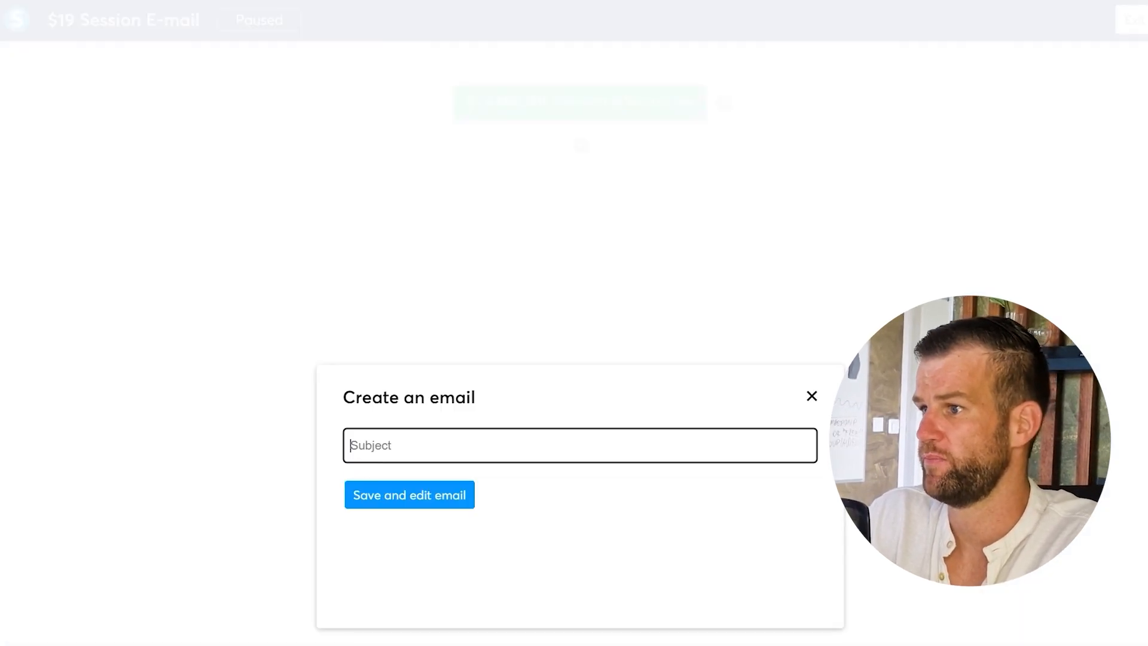
pyautogui.write('Schedule your Strategy Session with Primoz Lazar')
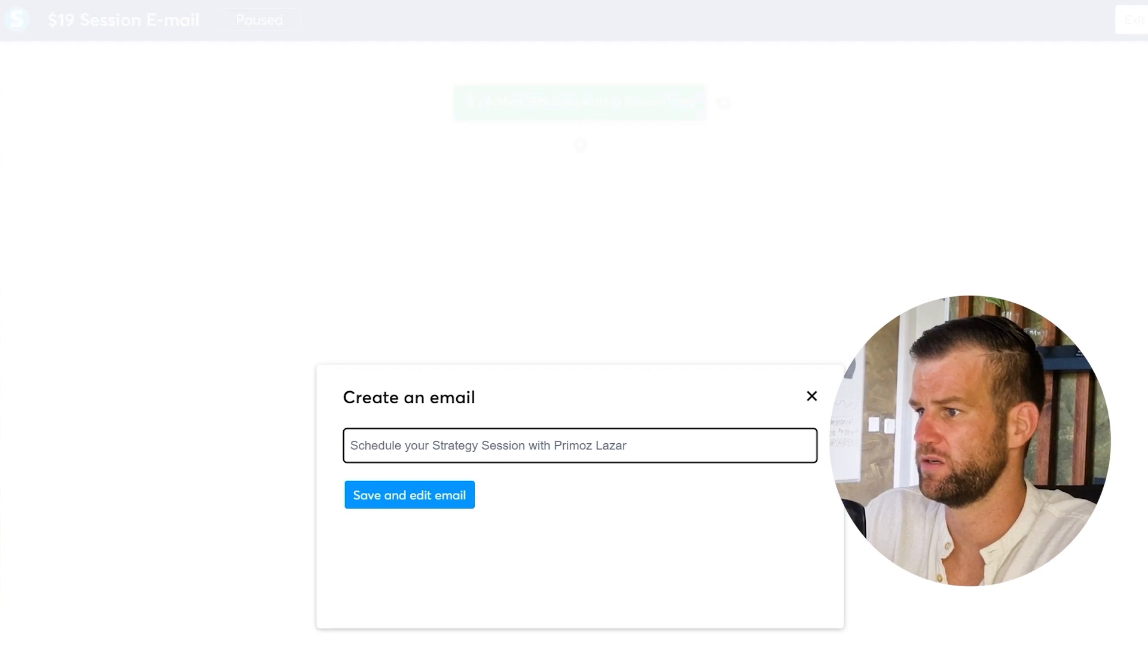
pyautogui.click(403, 501)
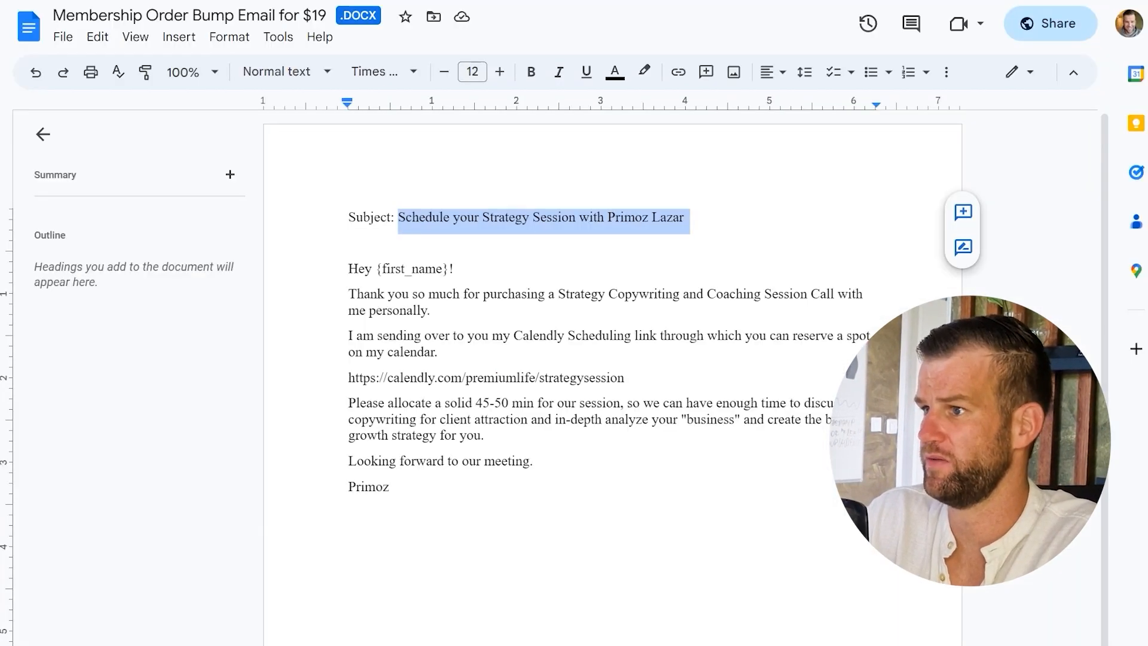
# - Copy the message text, from the greeting to the signature, out of the Google Docs document into the workflow email's body
pyautogui.click(499, 377)
pyautogui.click(347, 268)
pyautogui.moveTo(347, 268); pyautogui.dragTo(463, 486)
pyautogui.hotkey('ctrl', 'c')
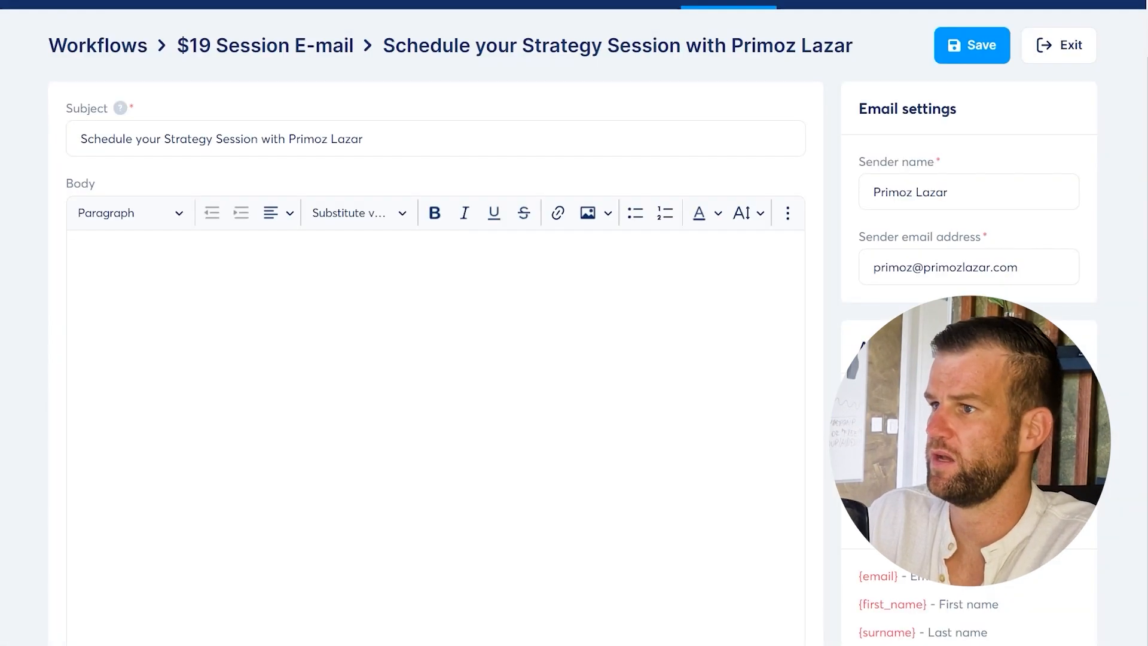
pyautogui.click(102, 287)
pyautogui.hotkey('ctrl', 'v')
pyautogui.click(263, 422)
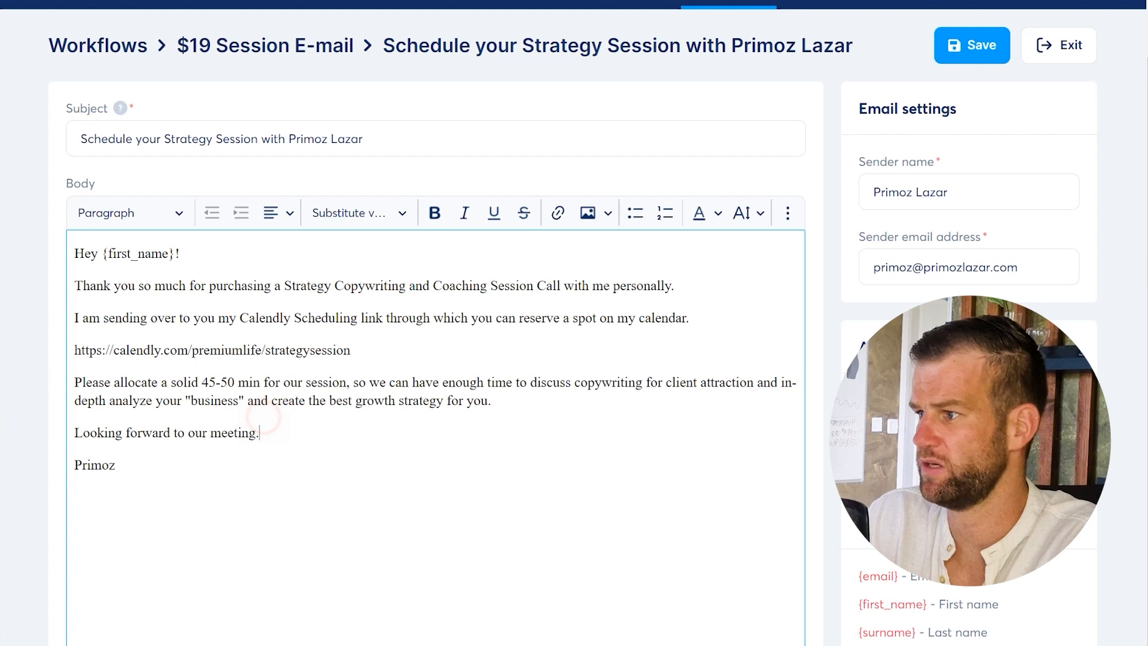
# - Compare the {first_name} variable in the email greeting with the one in the list of available substitution variables
pyautogui.moveTo(930, 606); pyautogui.dragTo(859, 605)
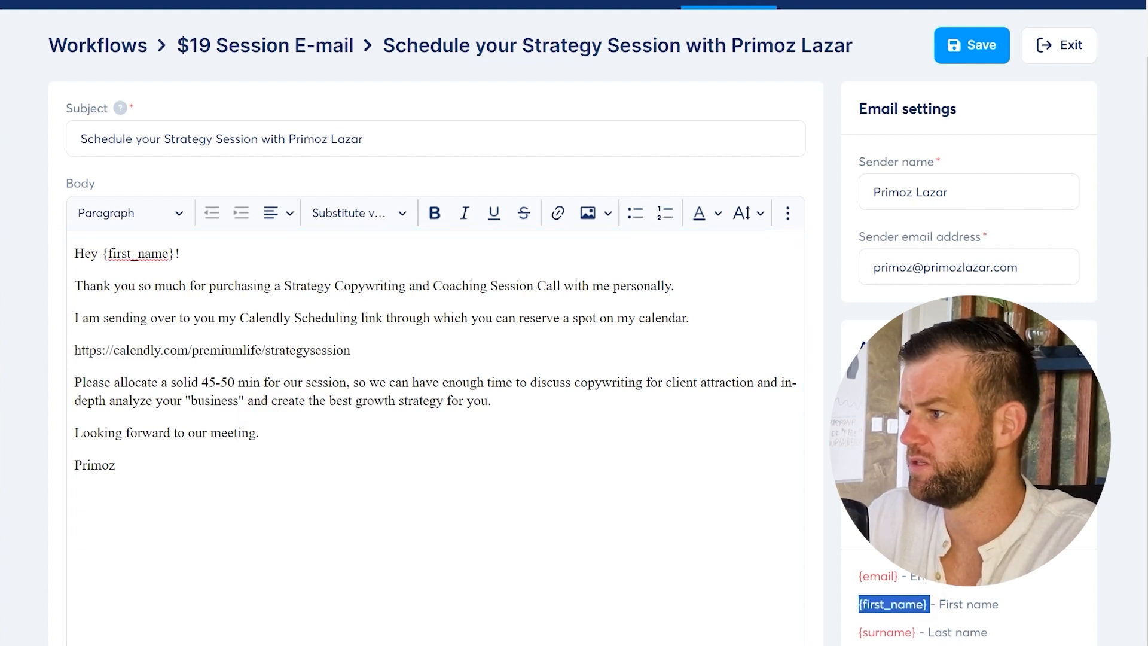
pyautogui.moveTo(102, 253); pyautogui.dragTo(172, 260)
pyautogui.click(172, 260)
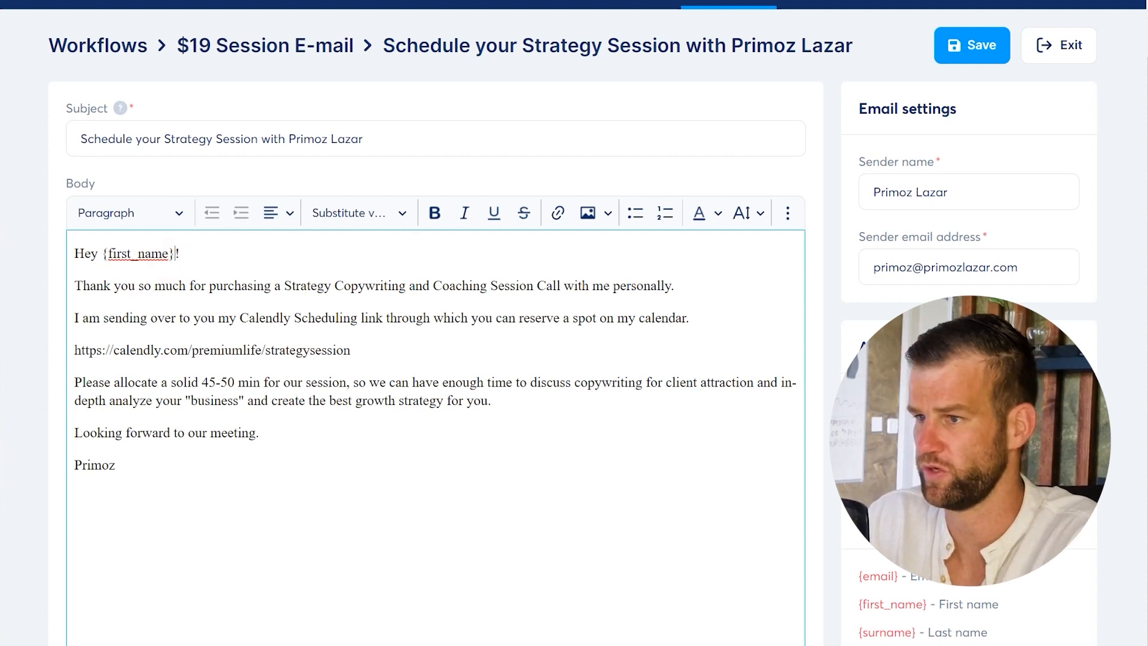
# - Replace the Calendly link in the email body with the placeholder "LINK TO YOUR SCHEDULING PAGE"
pyautogui.moveTo(382, 351); pyautogui.dragTo(75, 351)
pyautogui.write('LINK O')
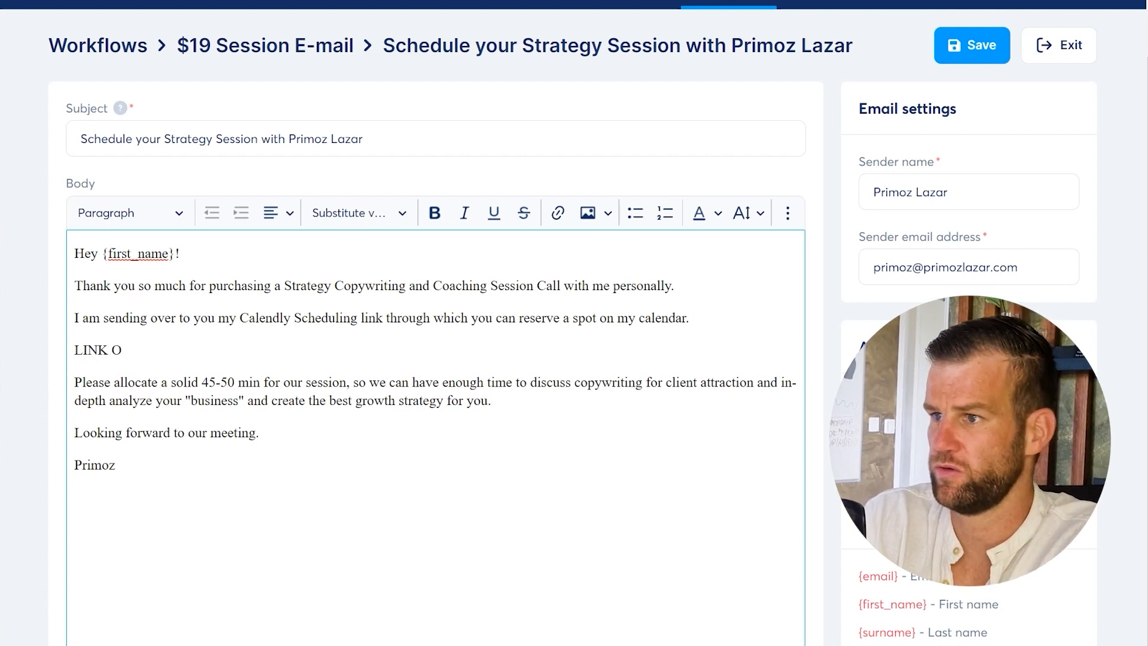
pyautogui.press('BackSpace')
pyautogui.write('TO')
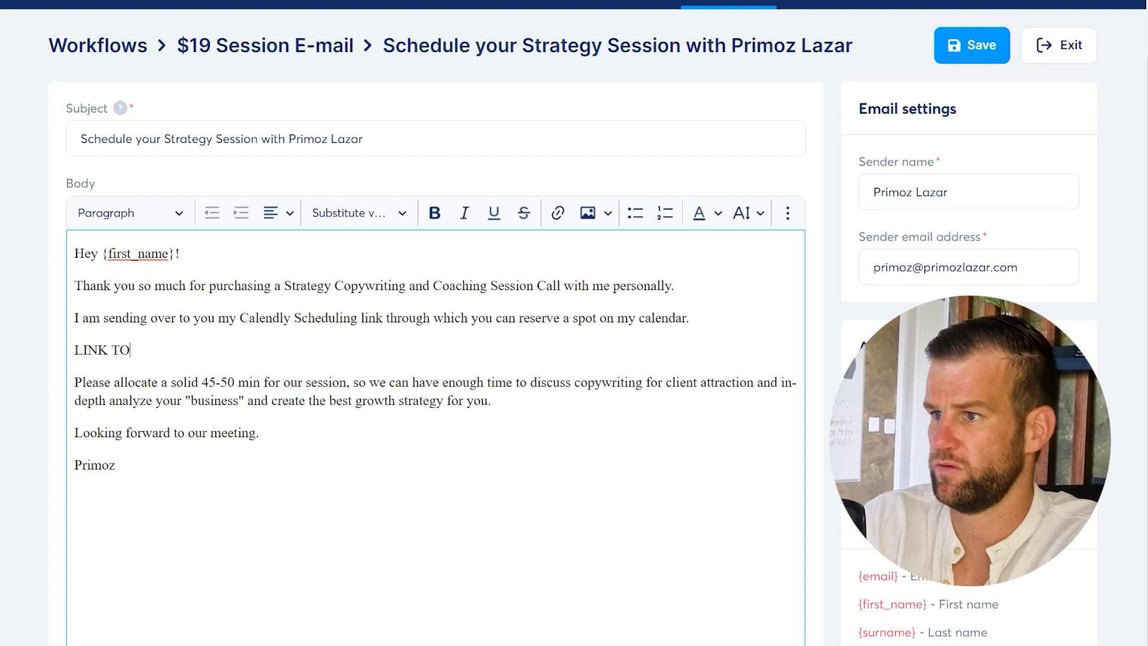
pyautogui.write(' YOUR SCHEDULING PAGE')
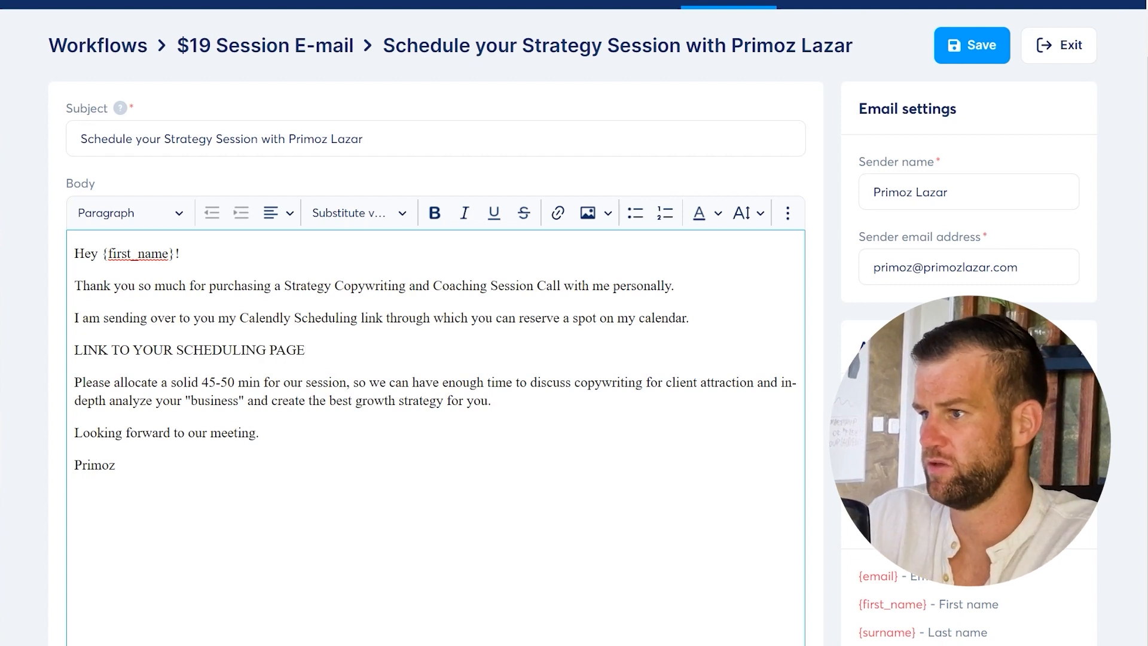
# - Copy the "LINK TO YOUR SCHEDULING PAGE" placeholder over the Calendly link in the Google Docs document and return to the workflow email
pyautogui.moveTo(306, 350); pyautogui.dragTo(74, 349)
pyautogui.hotkey('ctrl', 'c')
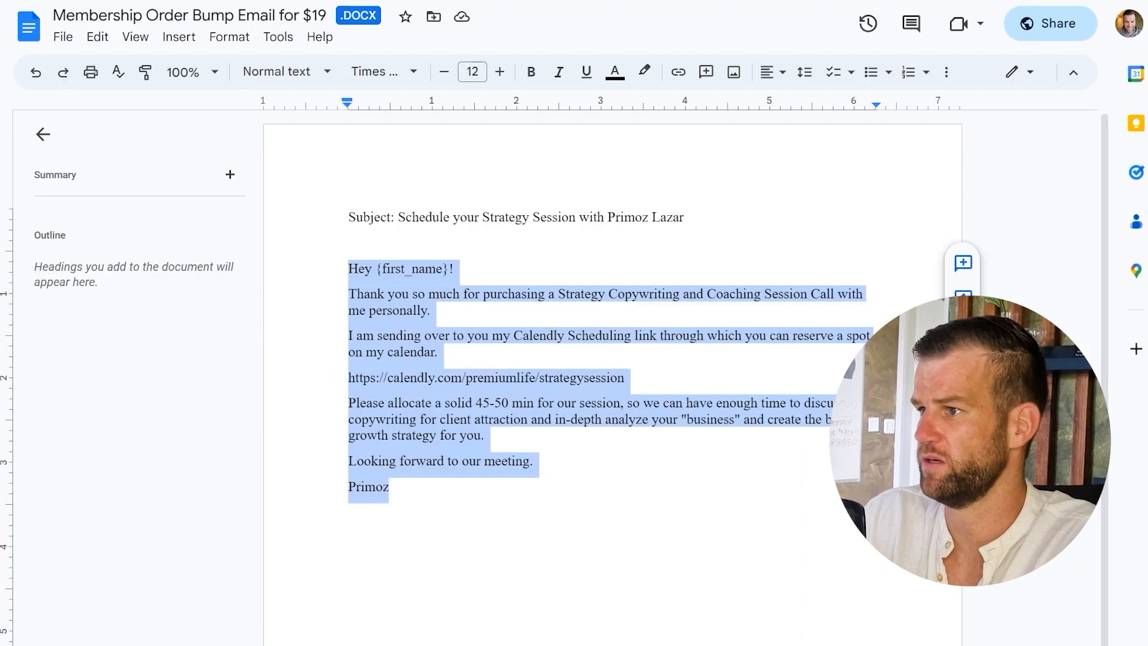
pyautogui.click(502, 341)
pyautogui.moveTo(655, 379); pyautogui.dragTo(348, 378)
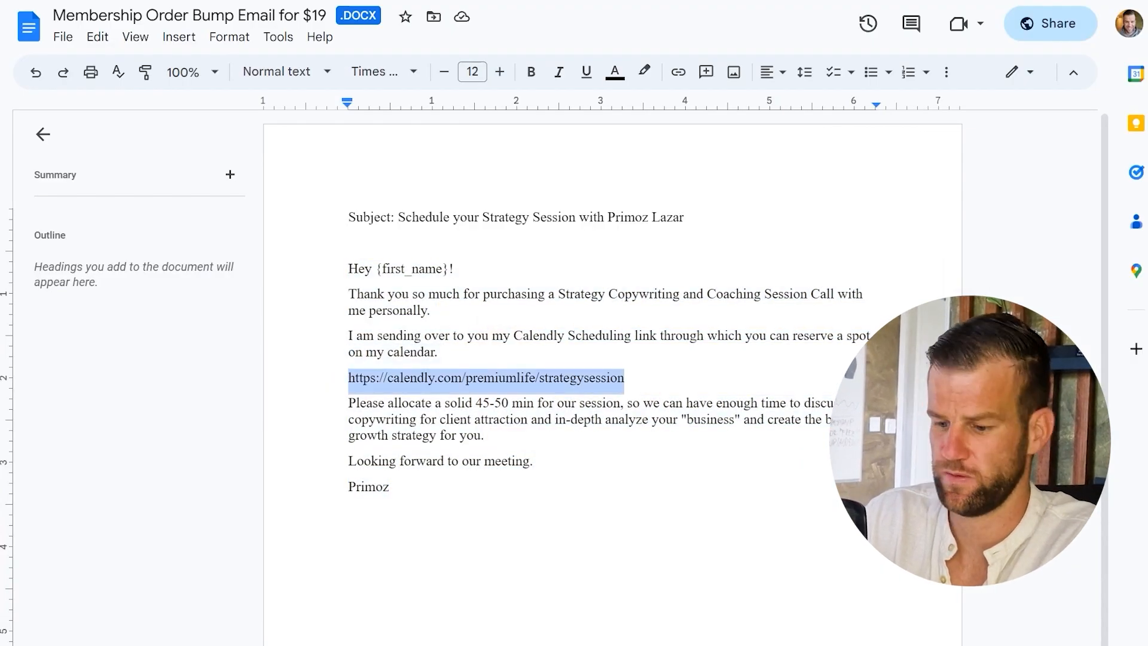
pyautogui.hotkey('ctrl', 'v')
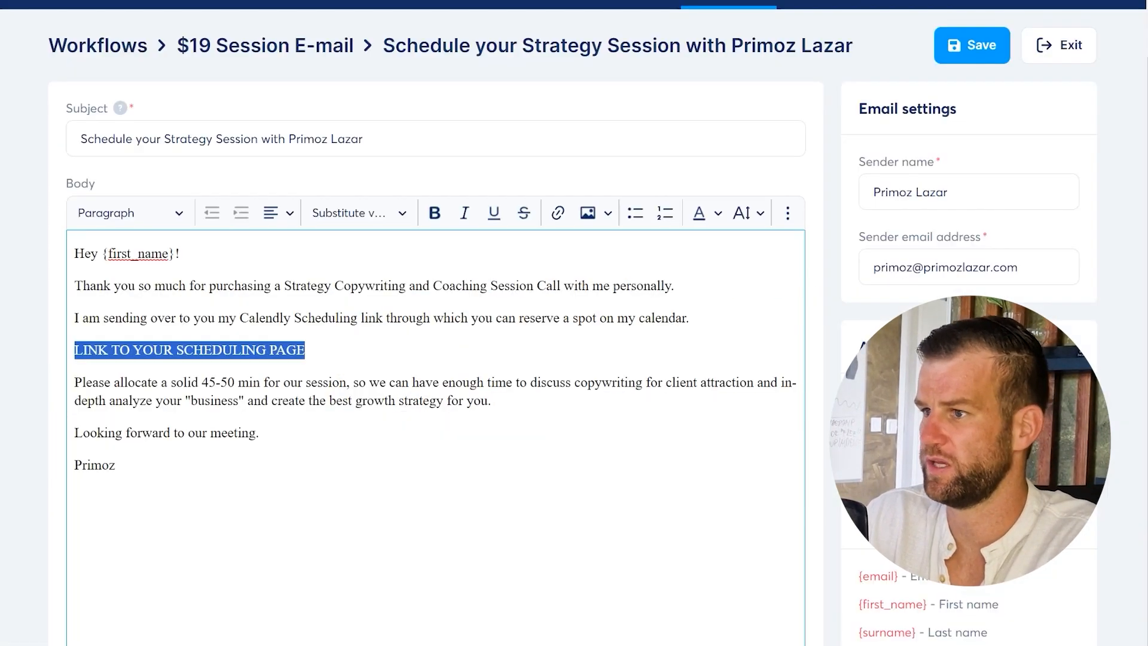
pyautogui.click(282, 351)
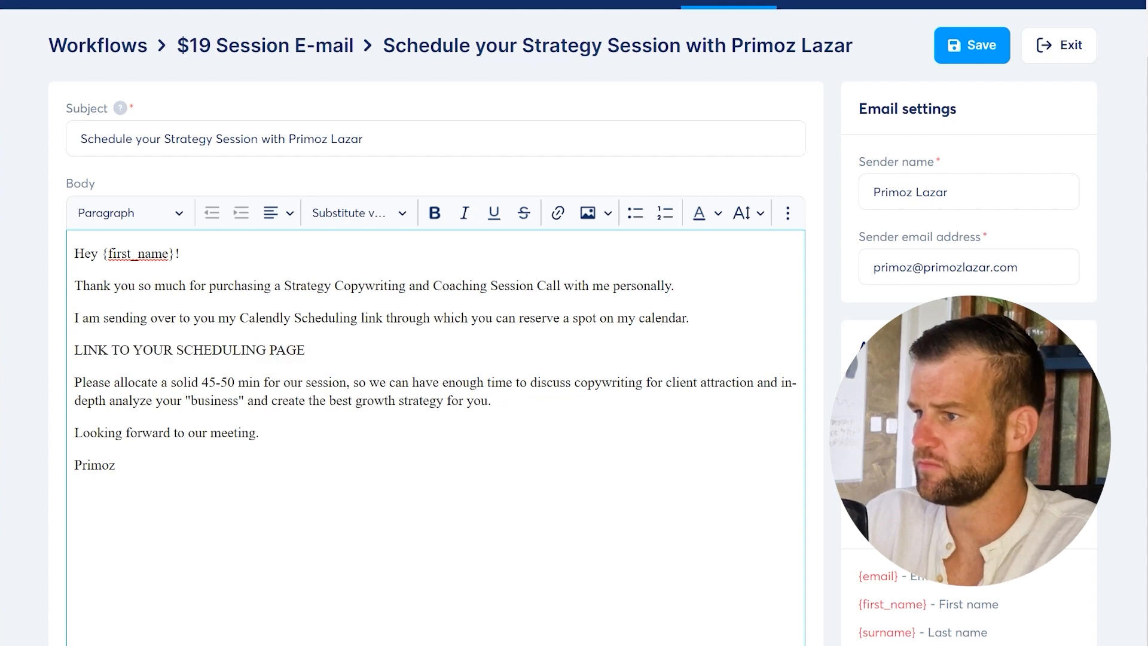
# - Save the scheduling email, reopen it from the workflow, and check the sender name and sender email address
pyautogui.click(976, 45)
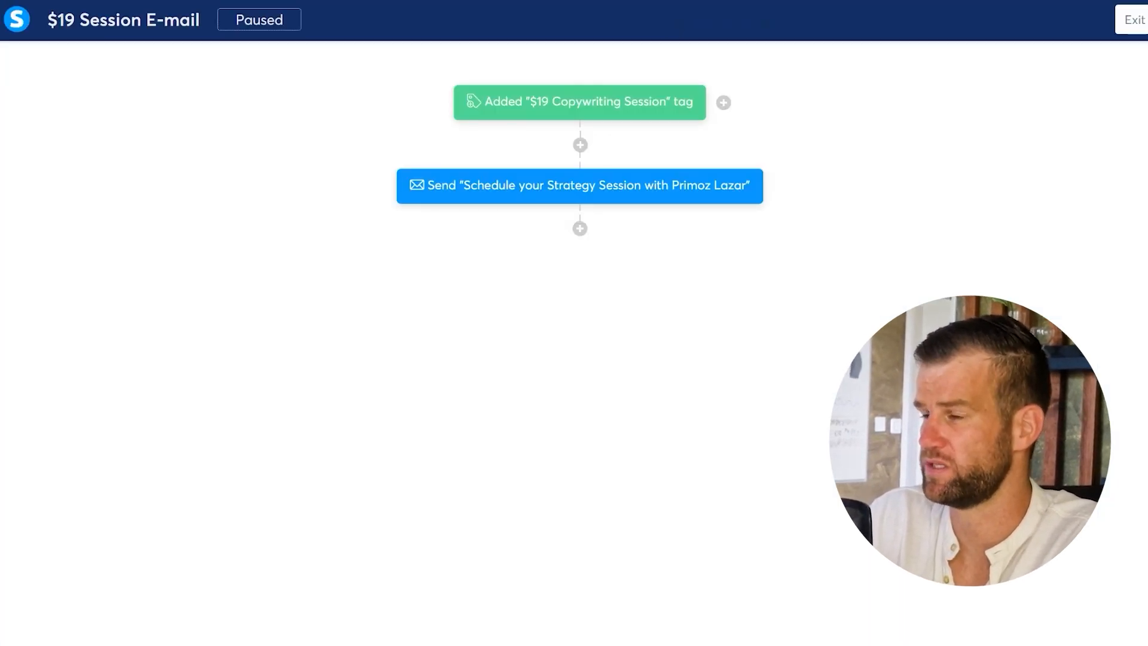
pyautogui.click(656, 186)
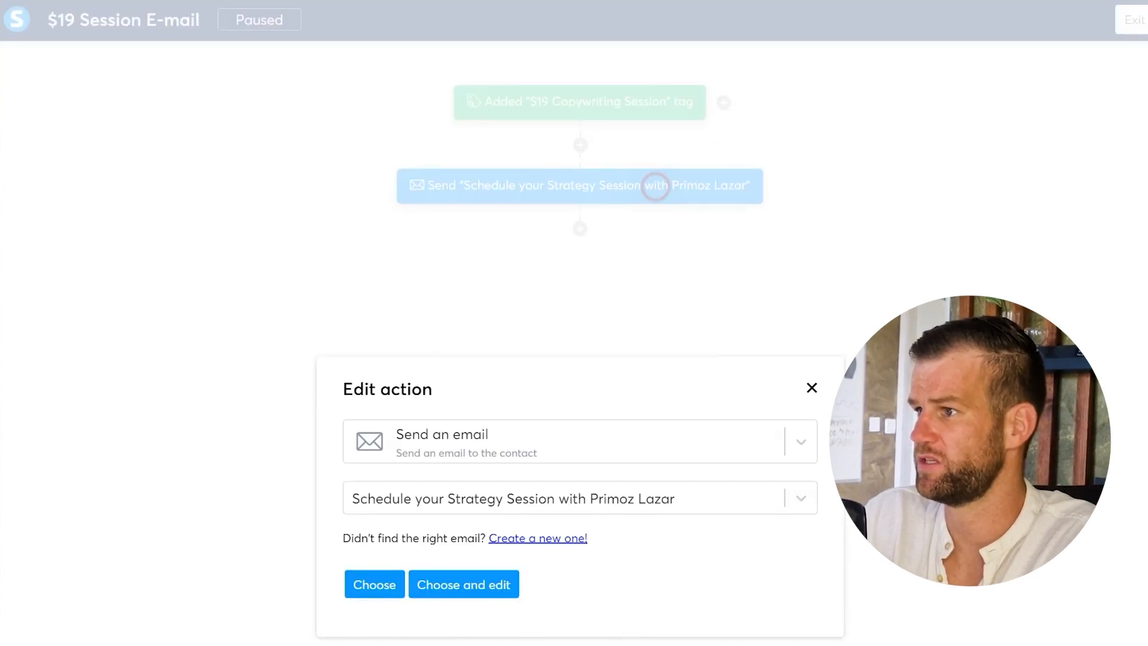
pyautogui.click(472, 584)
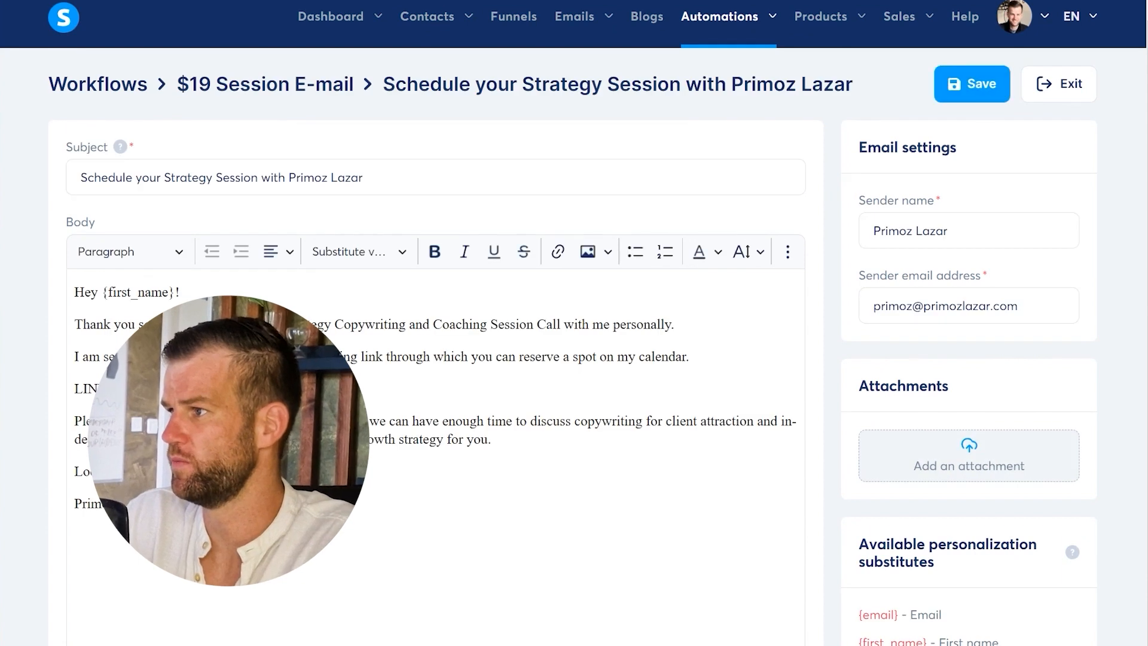
pyautogui.moveTo(889, 231); pyautogui.dragTo(961, 231)
pyautogui.click(961, 231)
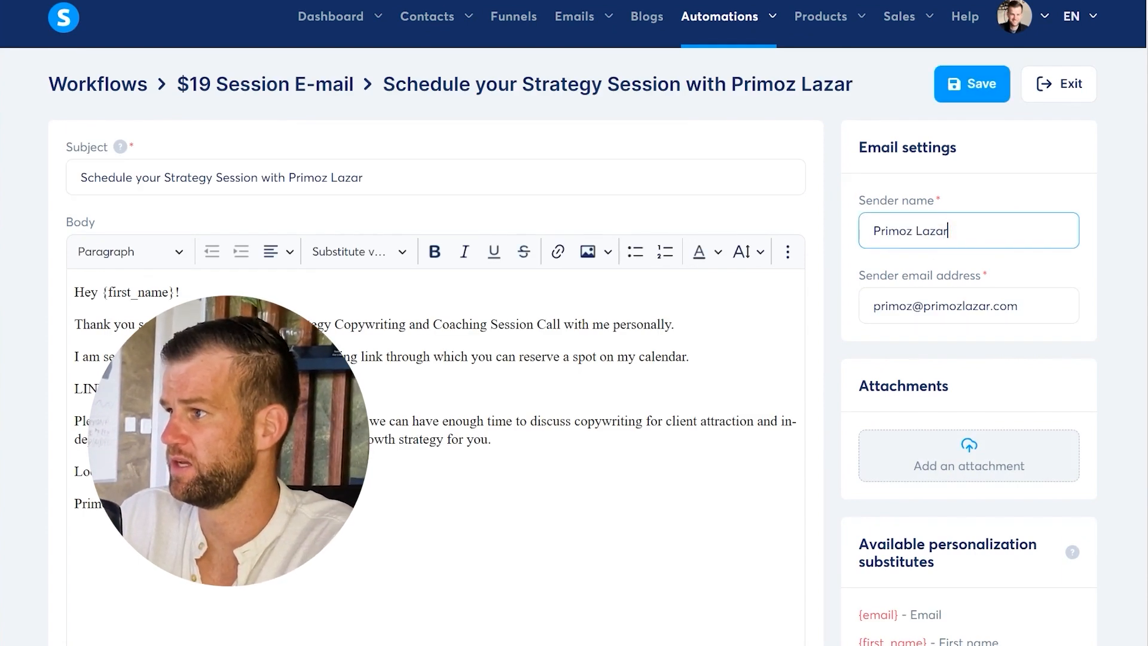
pyautogui.moveTo(873, 306); pyautogui.dragTo(1033, 300)
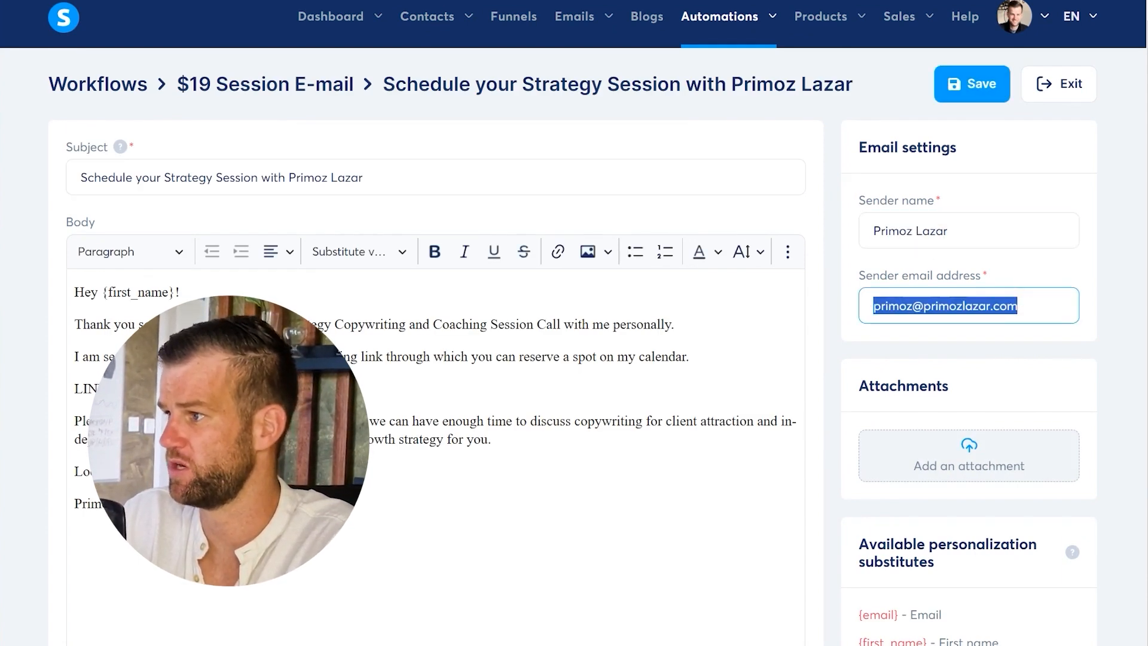
pyautogui.click(1094, 259)
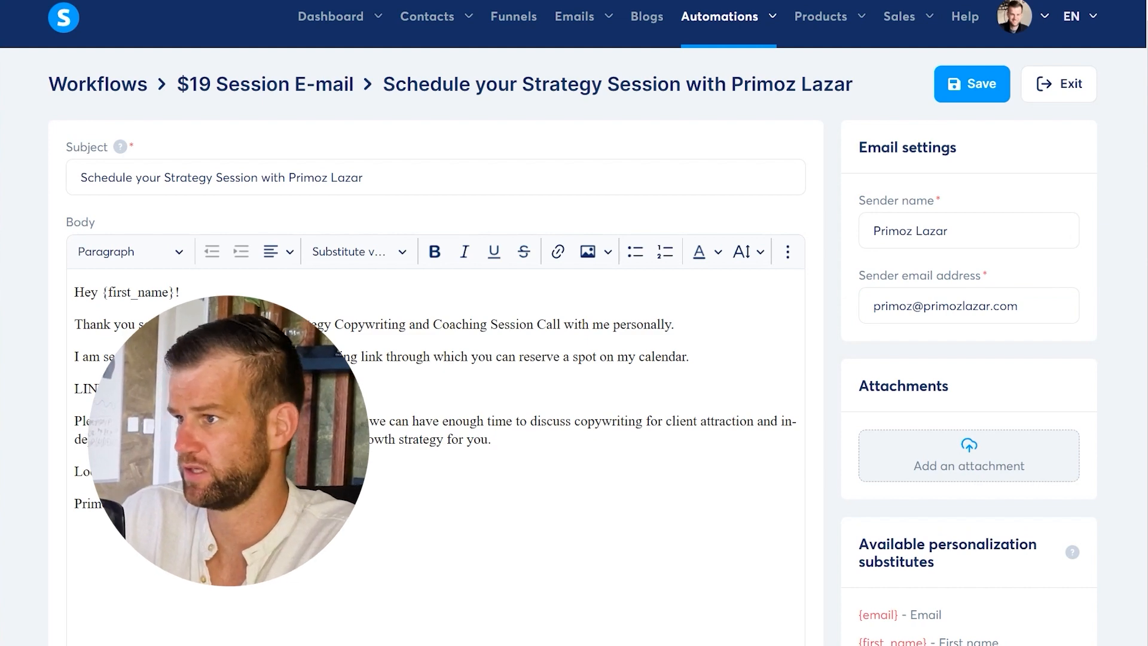
pyautogui.click(1059, 83)
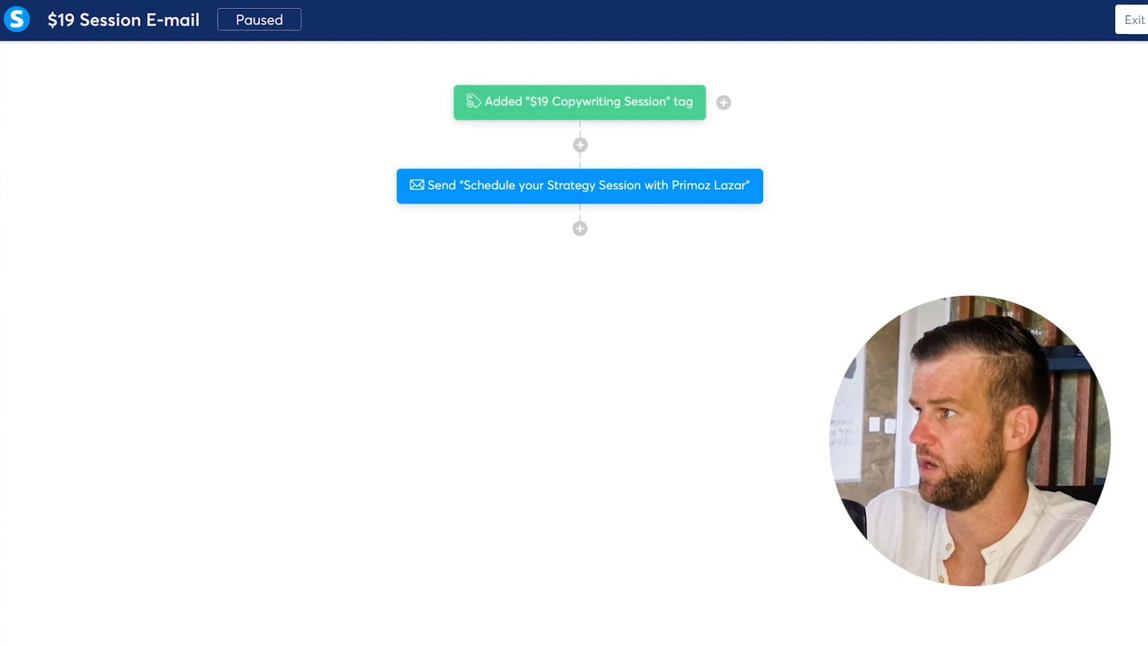
# - Return to the workflows list and check the activation option available for the "$19 Session E-mail" workflow
pyautogui.click(1133, 19)
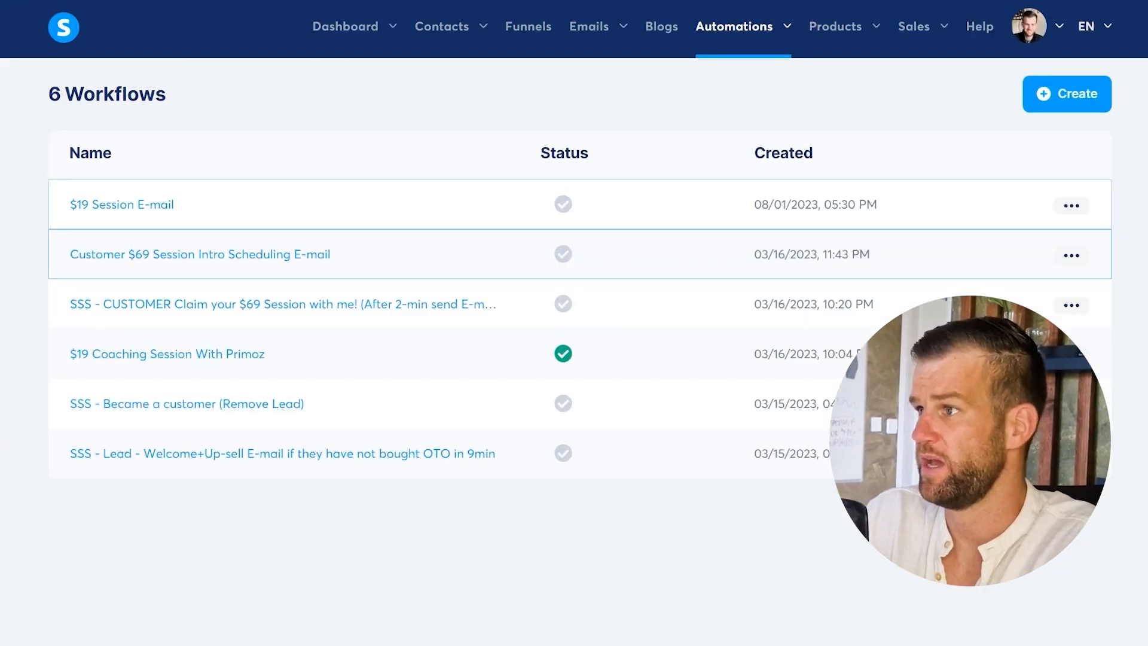
pyautogui.click(1071, 205)
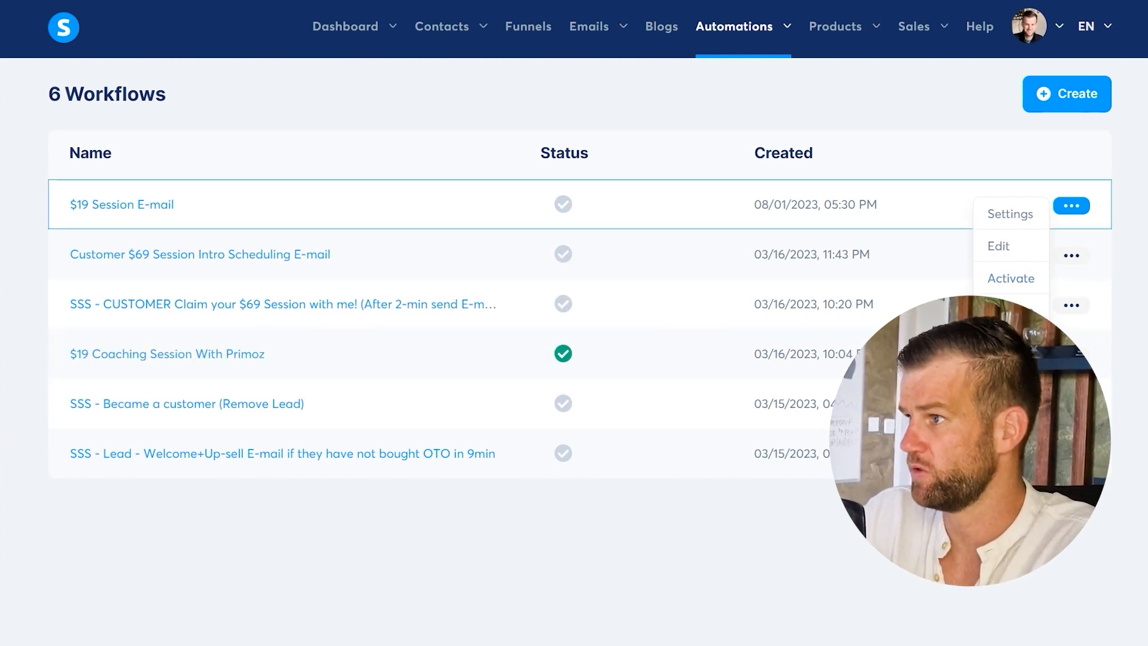
pyautogui.click(922, 179)
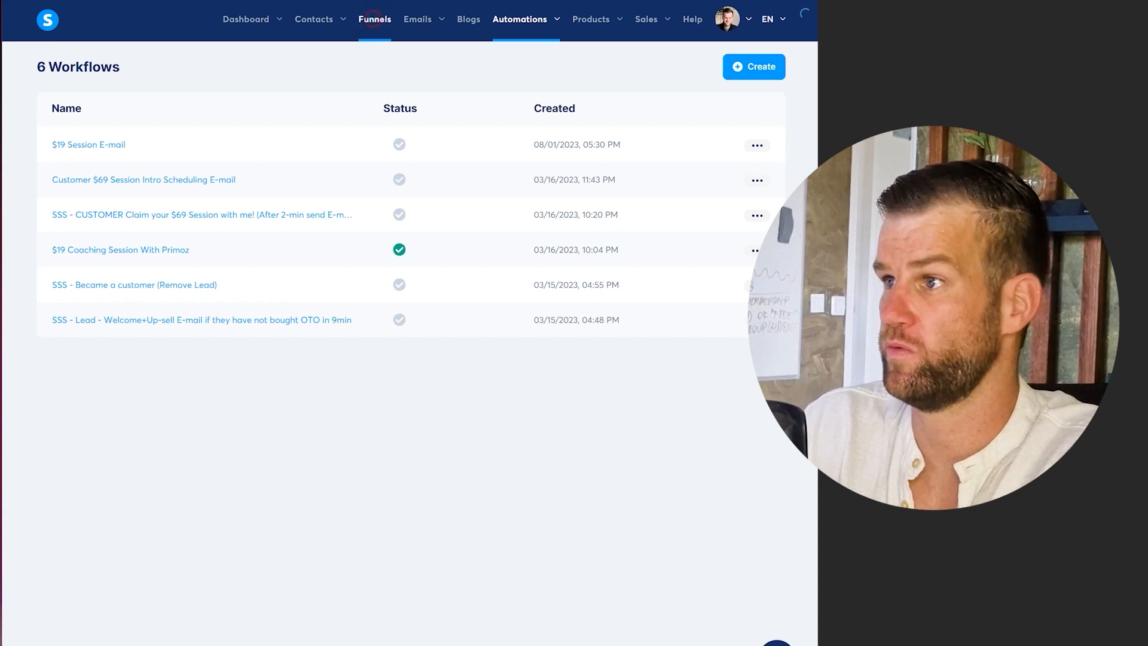
# - Open the "Paid Community Membership Funnel TEMPLATE" funnel and examine the Order Page's course resource and $7 membership price plan
pyautogui.click(375, 20)
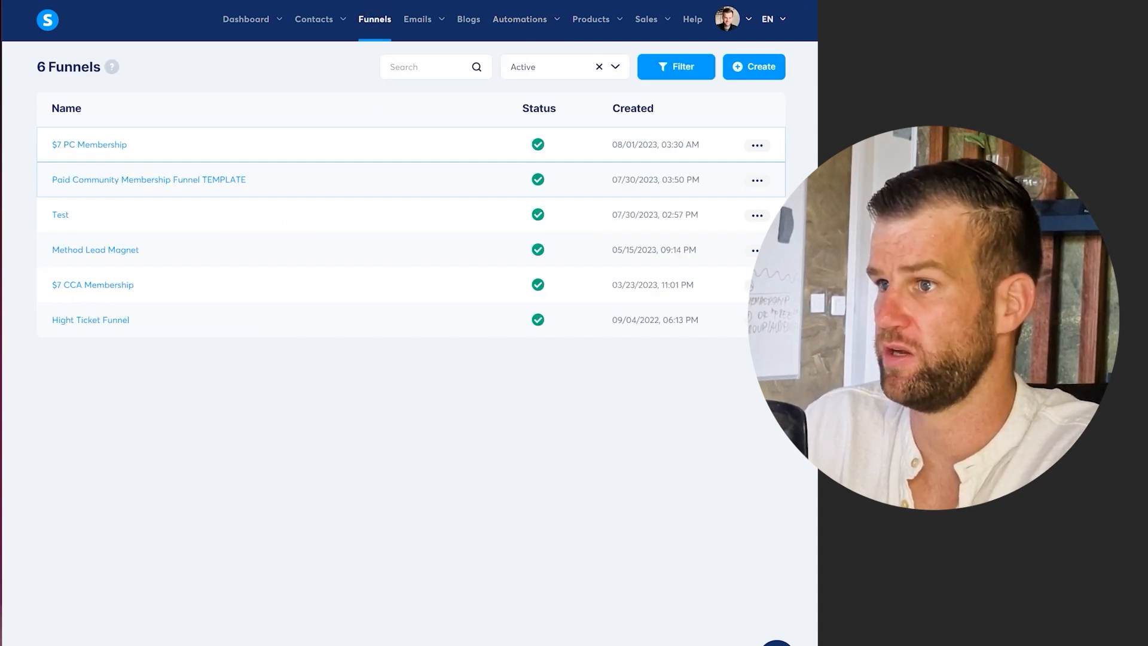
pyautogui.click(113, 180)
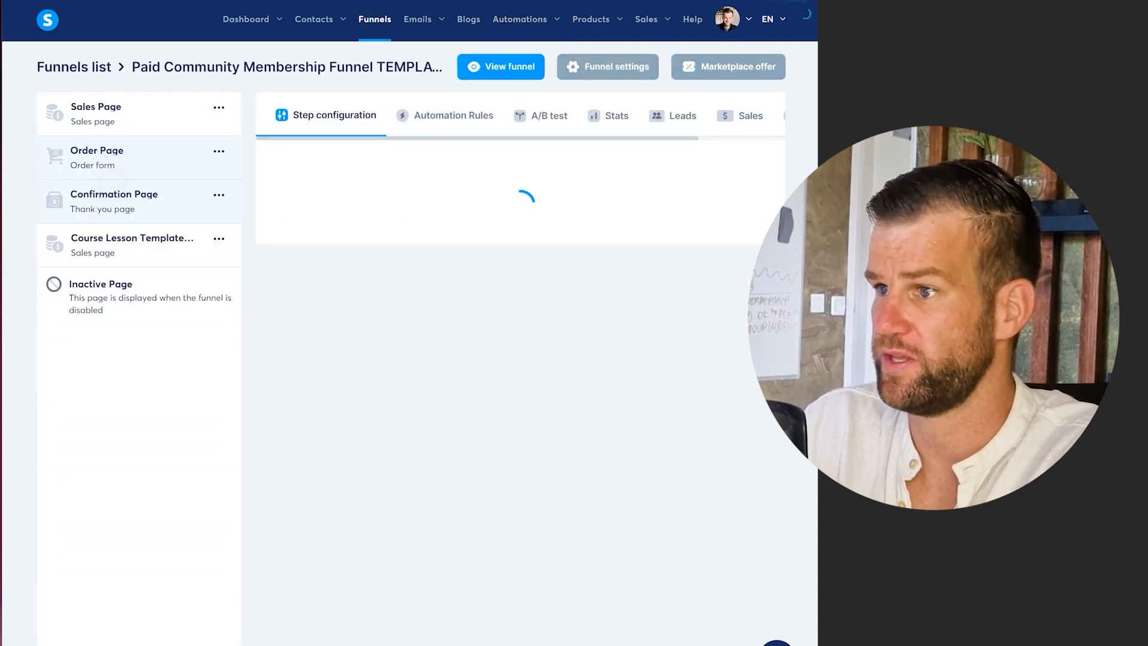
pyautogui.scroll(-4, 518, 364)
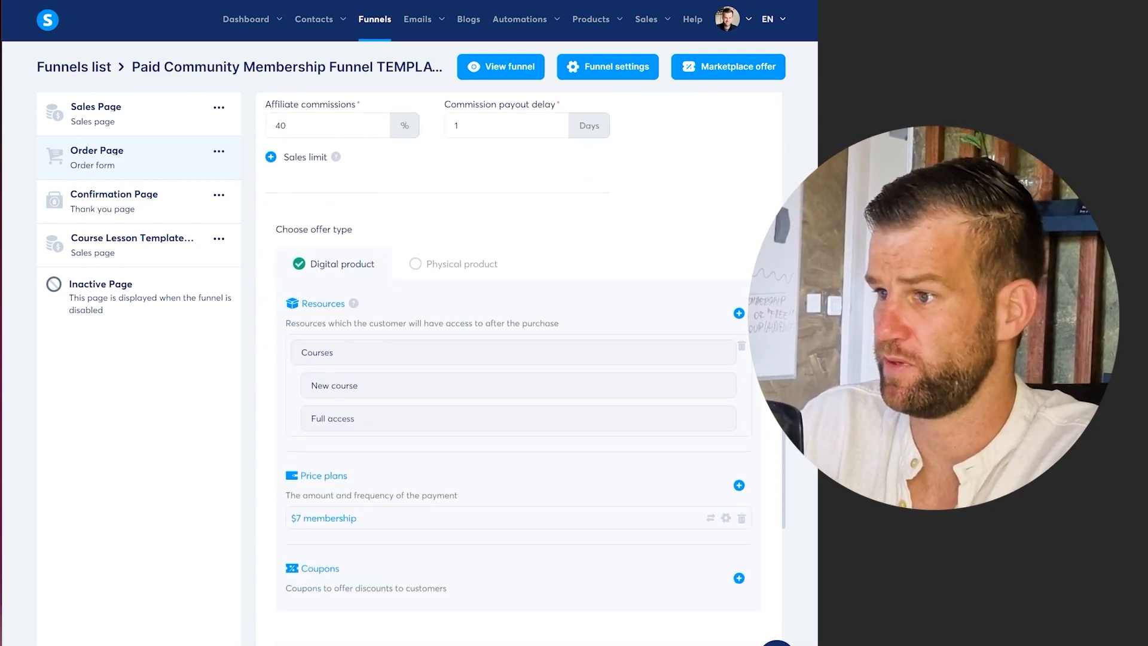
pyautogui.scroll(-2, 518, 364)
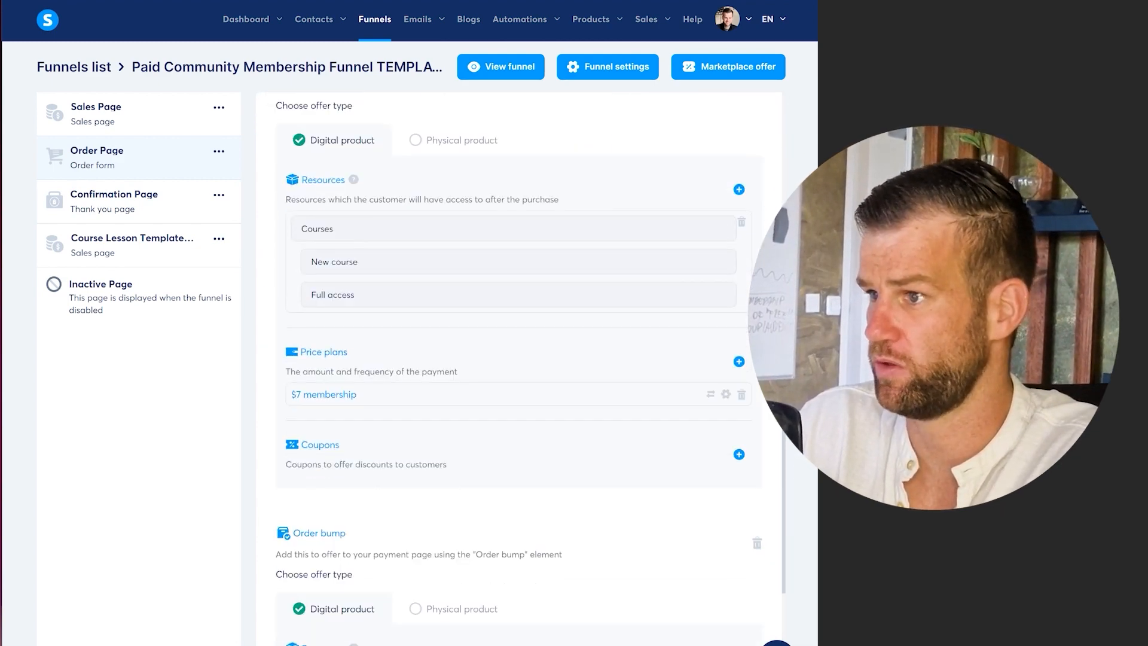
pyautogui.moveTo(324, 395)
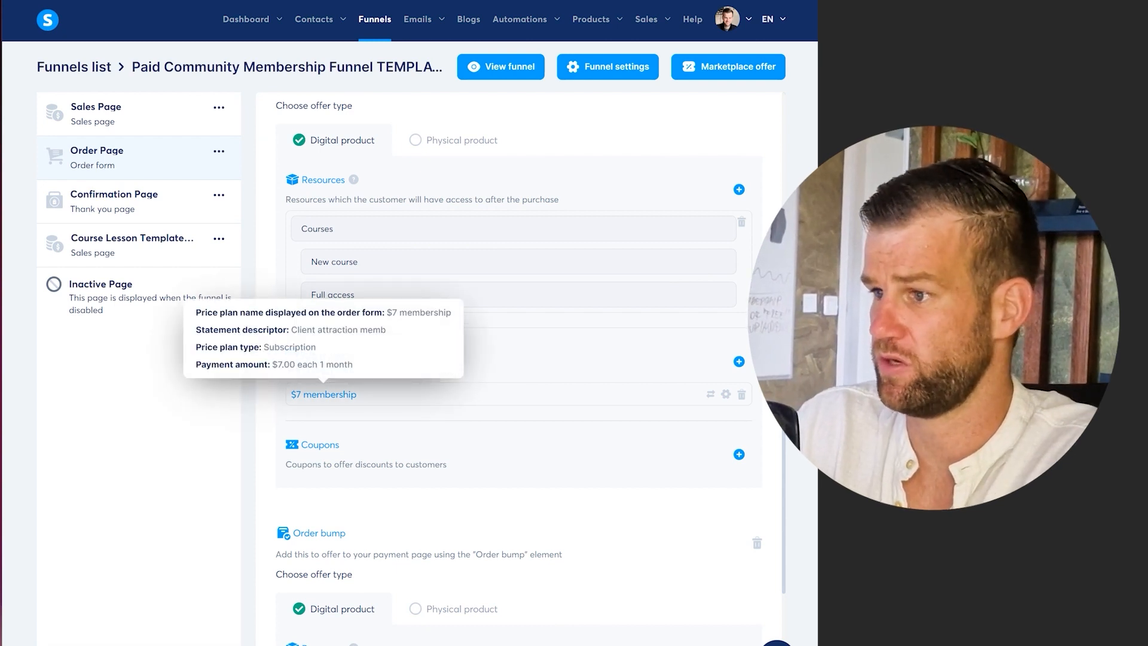
pyautogui.scroll(1, 519, 364)
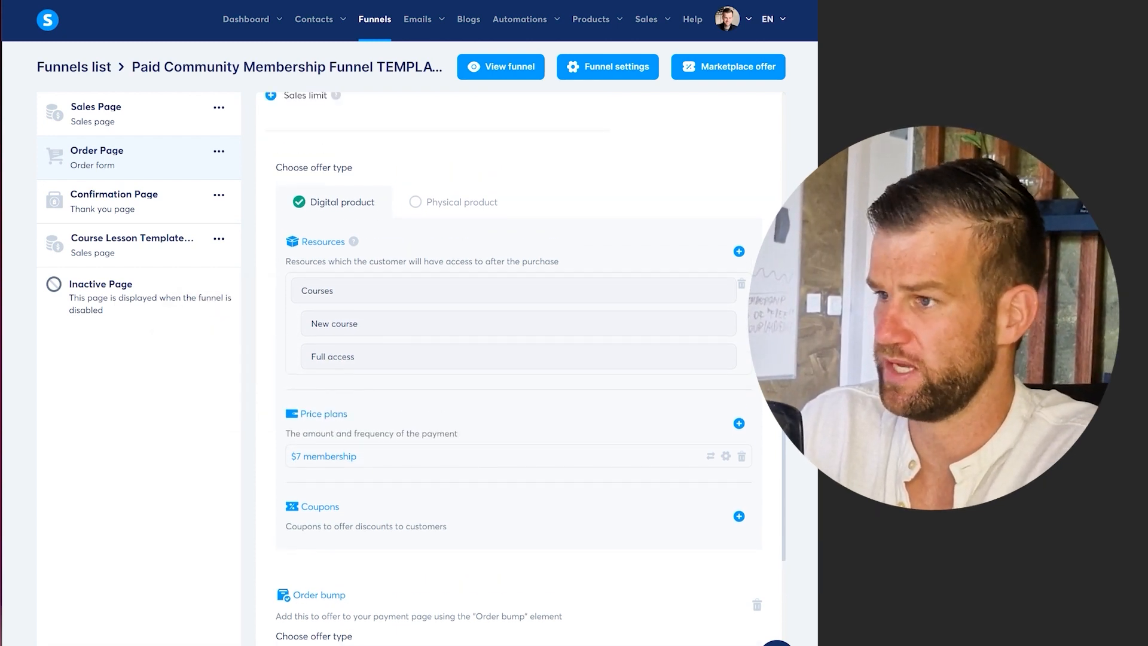
pyautogui.scroll(-4, 519, 364)
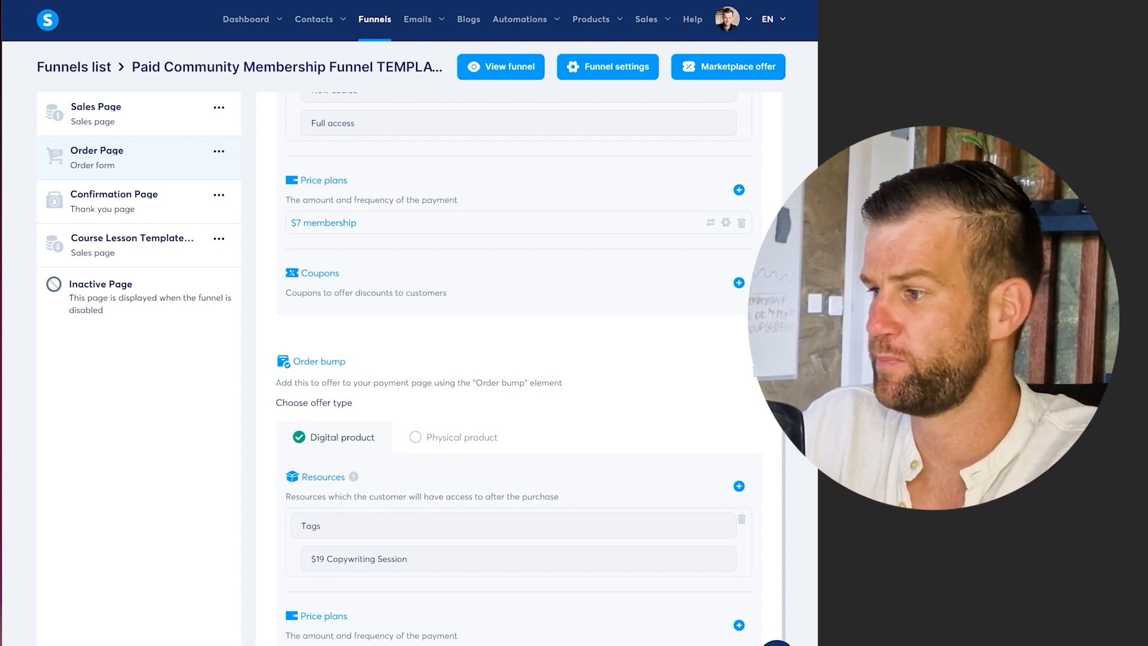
# - Add the existing one-time "1-1 Coaching Session" price plan to the Order Page's order bump
pyautogui.click(739, 625)
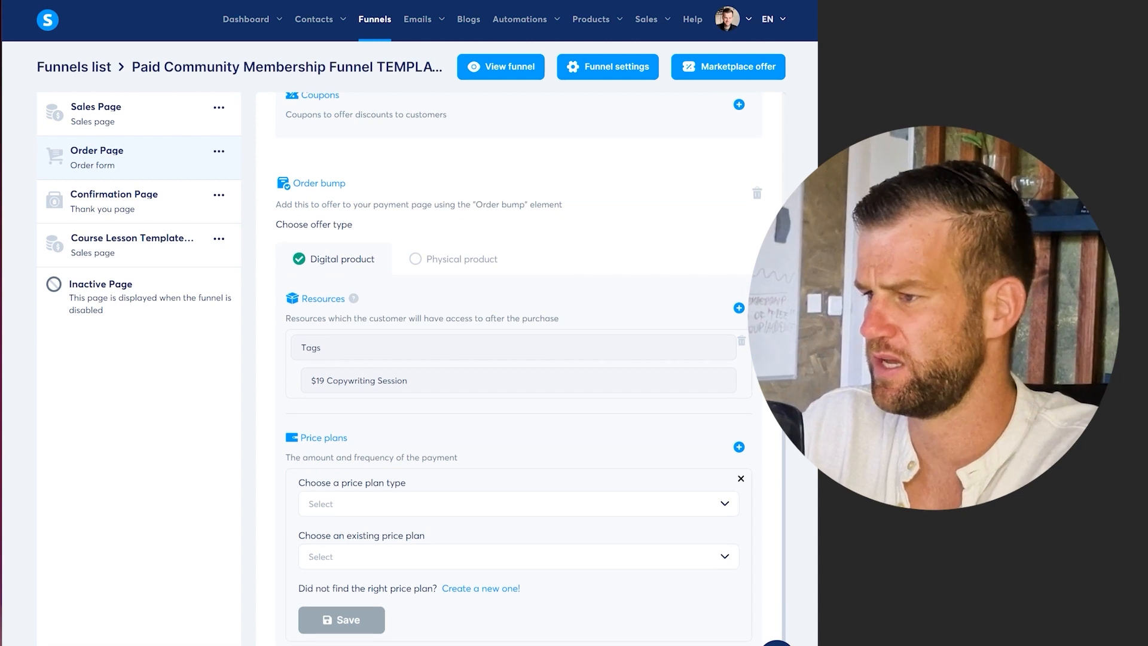
pyautogui.click(353, 504)
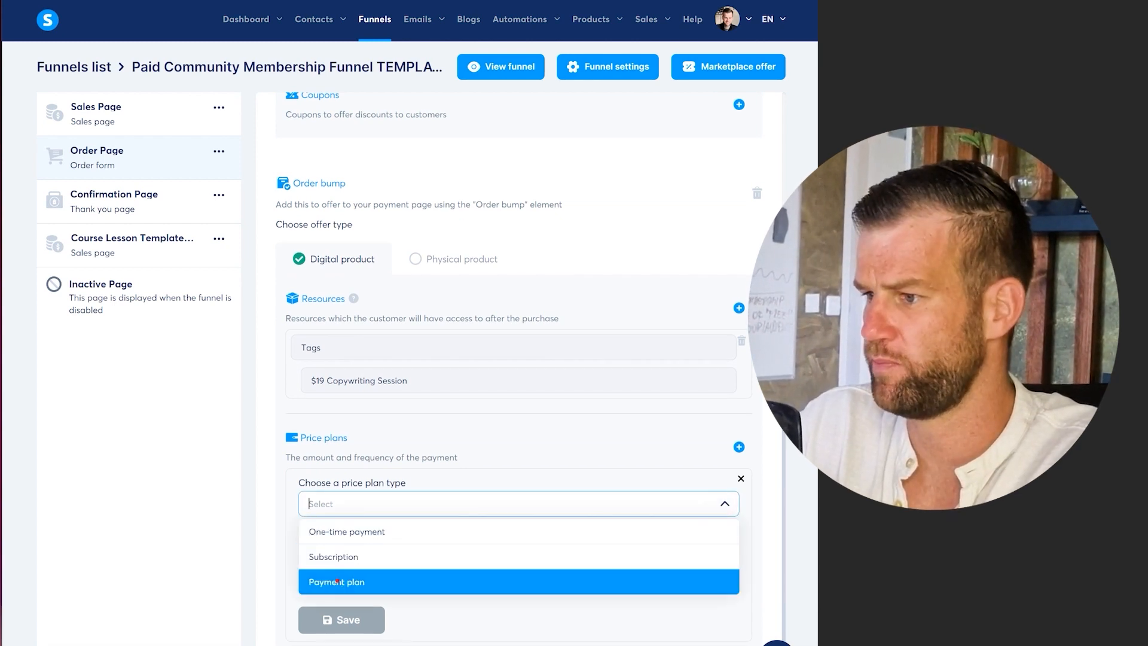
pyautogui.moveTo(337, 582); pyautogui.dragTo(342, 531)
pyautogui.click(346, 532)
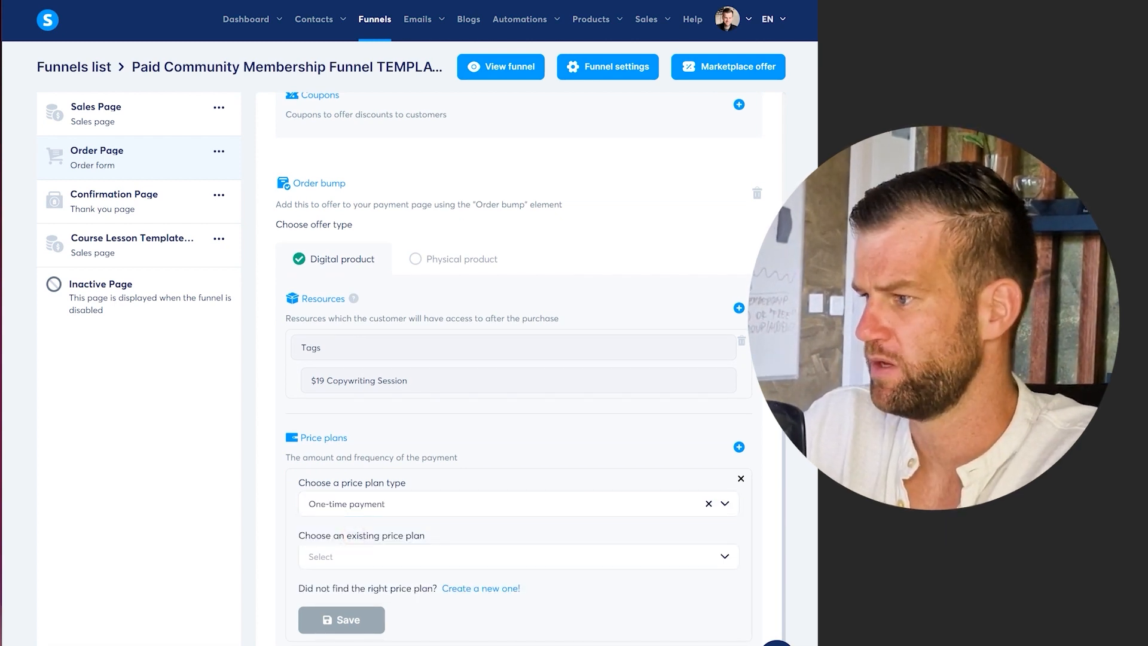
pyautogui.click(724, 555)
pyautogui.scroll(-7, 724, 555)
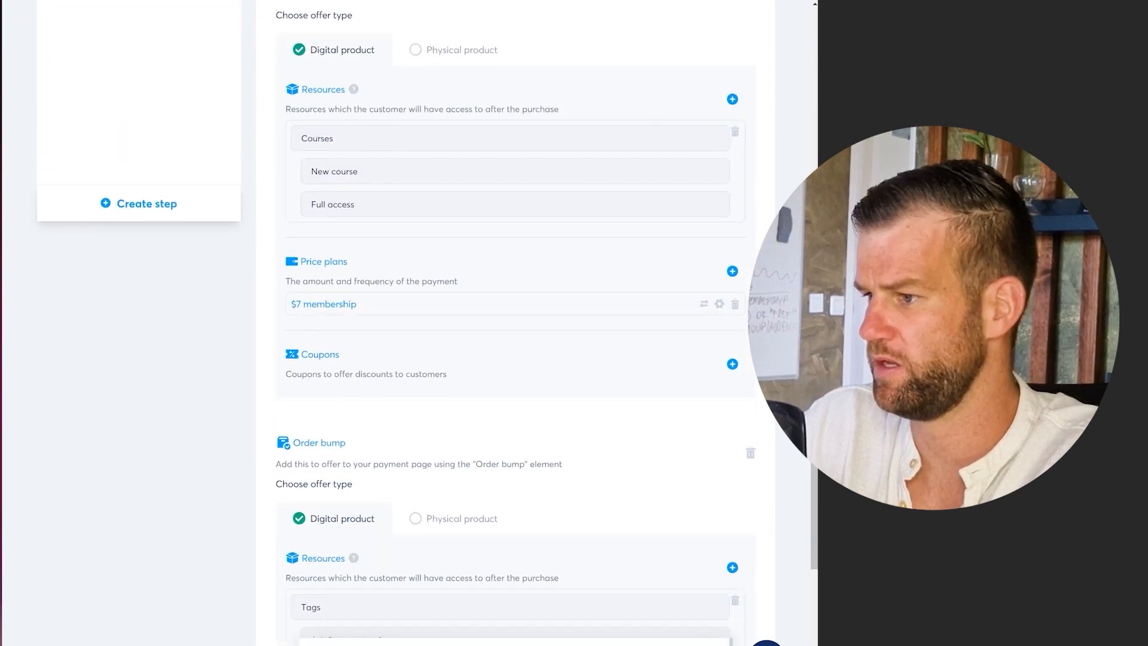
pyautogui.scroll(-4, 515, 323)
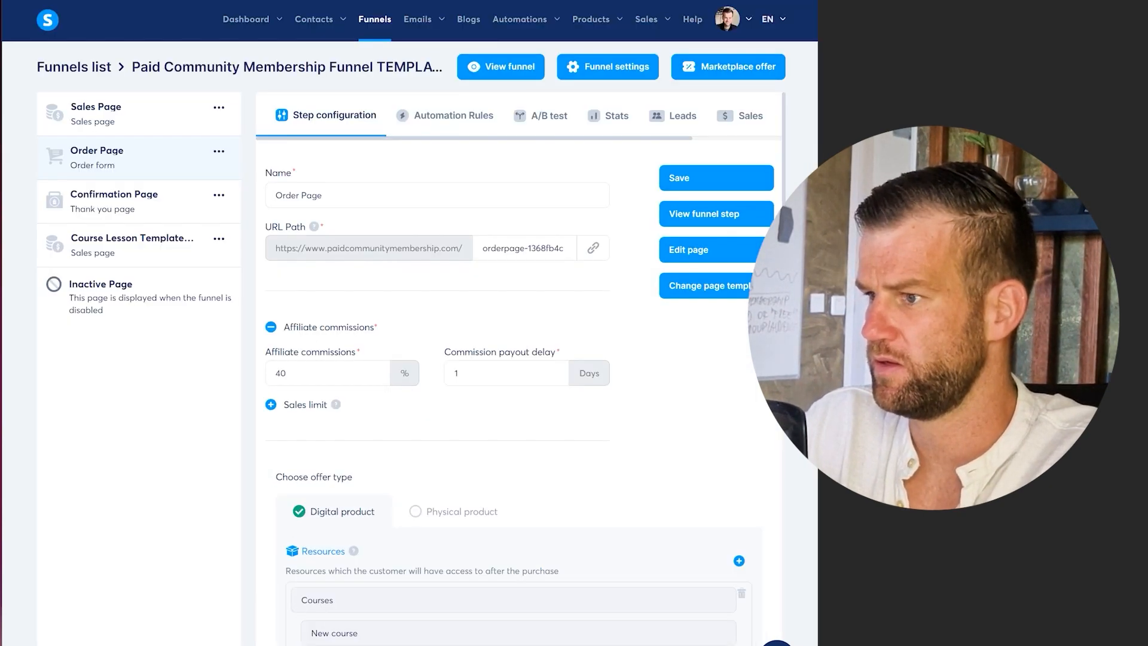
pyautogui.scroll(-13, 514, 368)
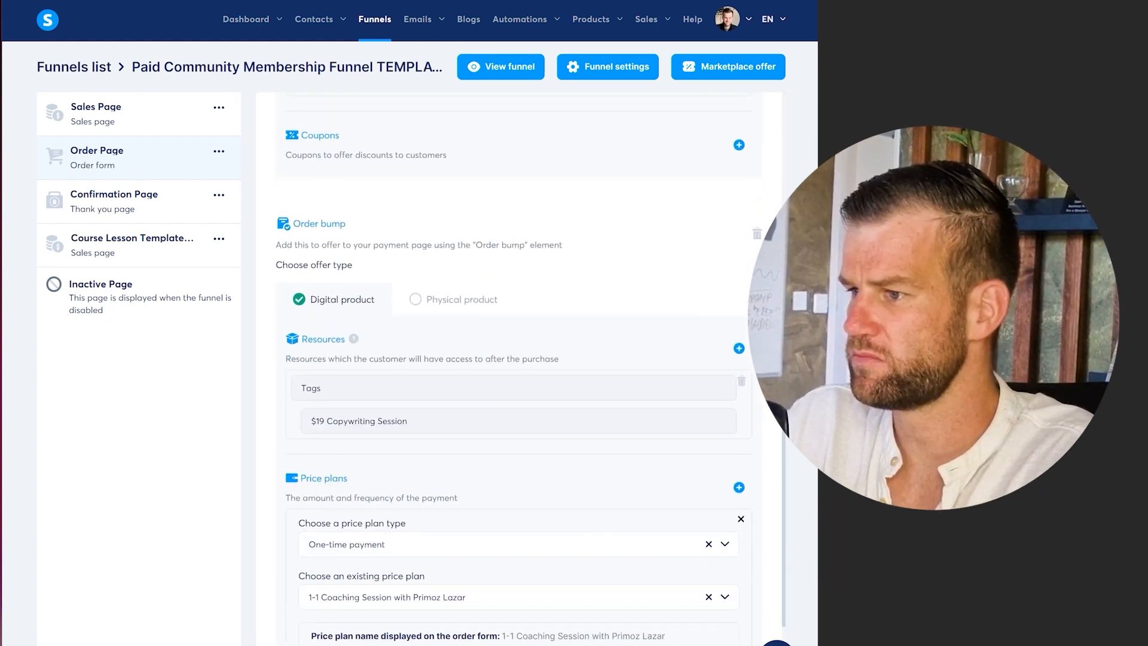
pyautogui.scroll(-1, 515, 368)
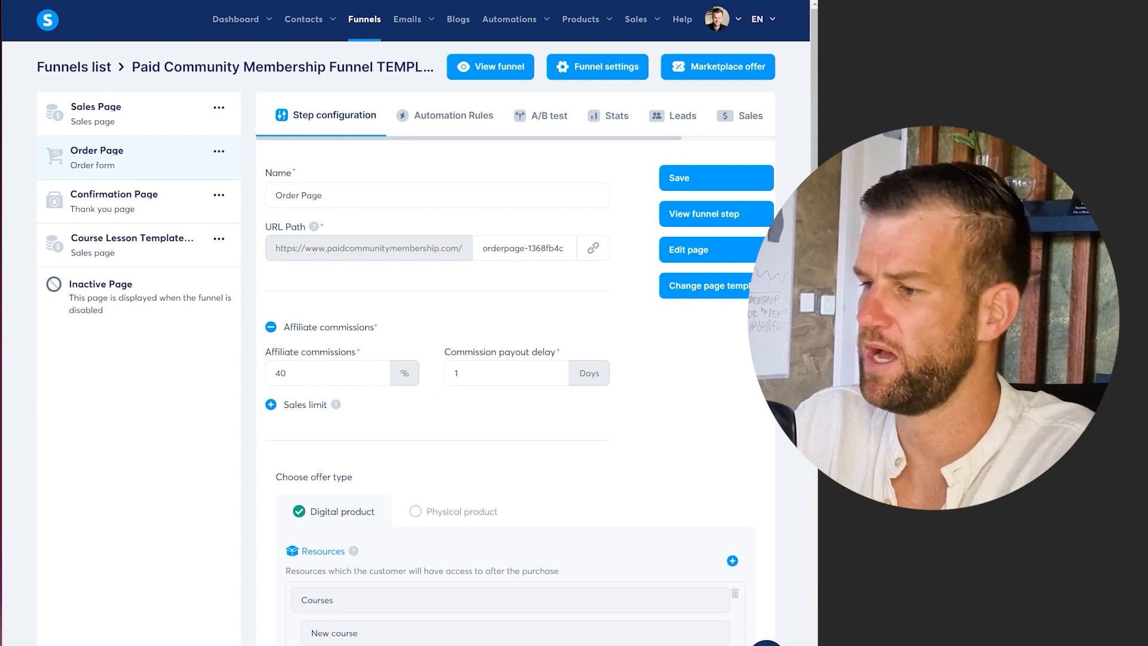
# - Save the Order Page's configuration and review the order bump's tag and price plan
pyautogui.scroll(-9, 375, 633)
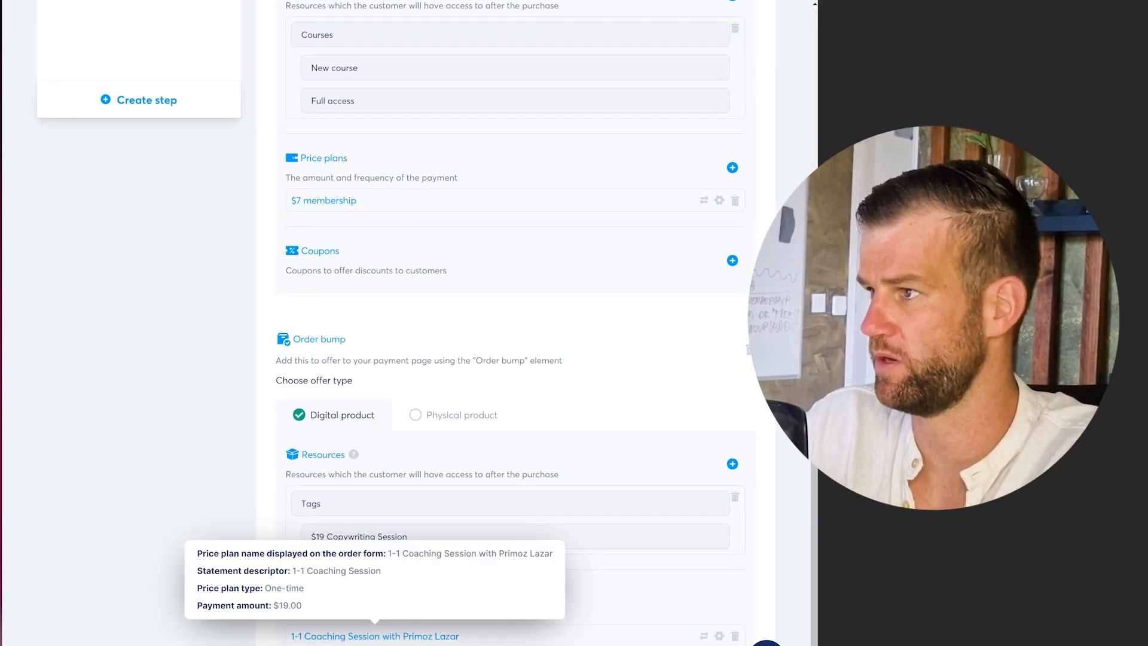
pyautogui.scroll(9, 375, 634)
pyautogui.click(716, 178)
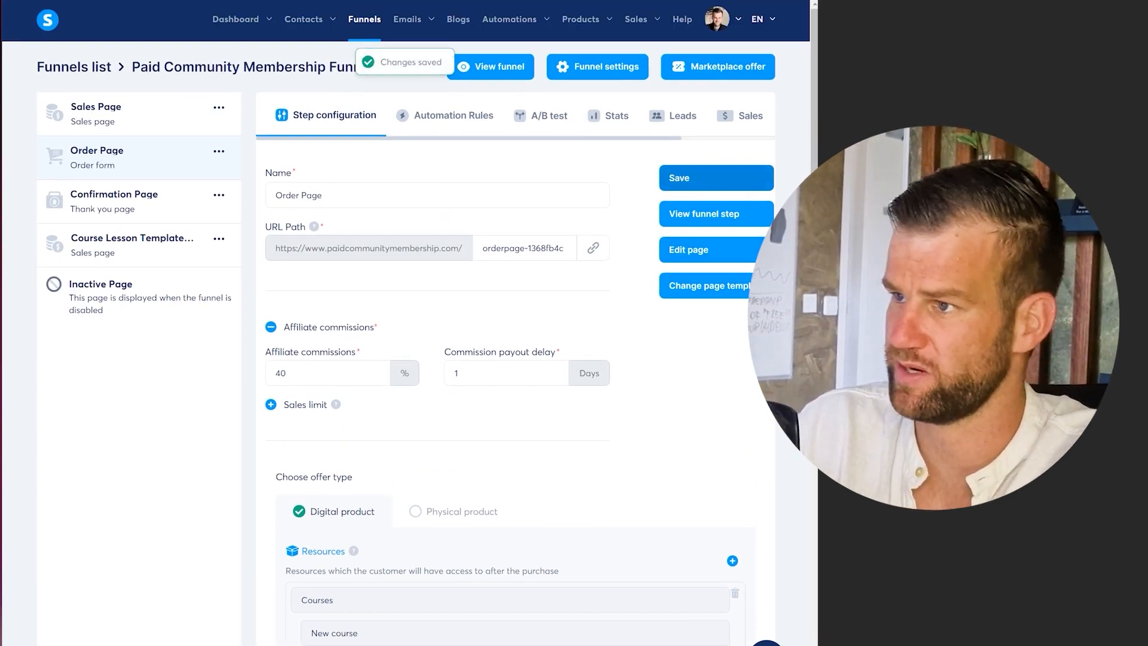
pyautogui.scroll(-9, 425, 335)
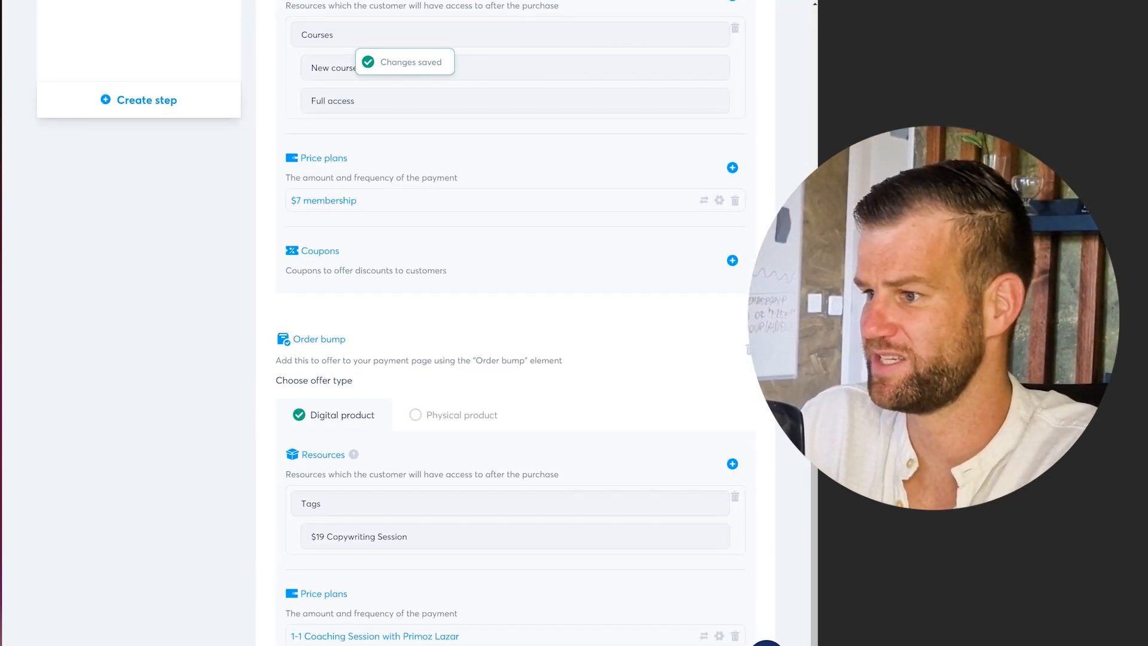
pyautogui.scroll(10, 424, 335)
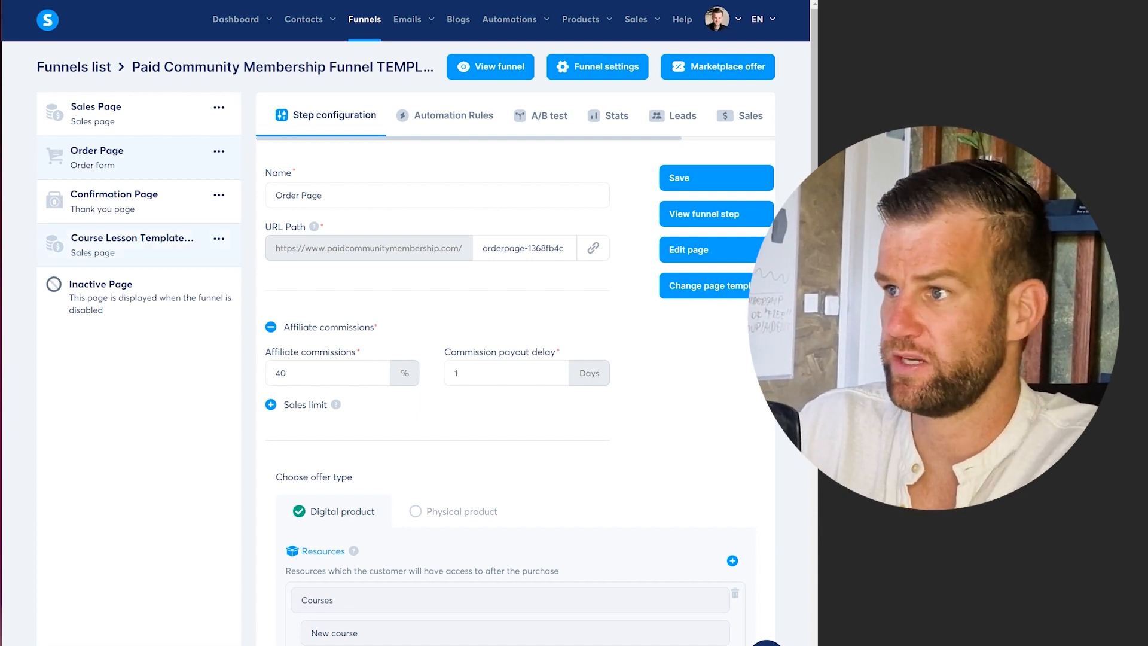
# - Review the Confirmation Page's order summary and access instructions in the page editor, then return to the funnel steps
pyautogui.click(114, 203)
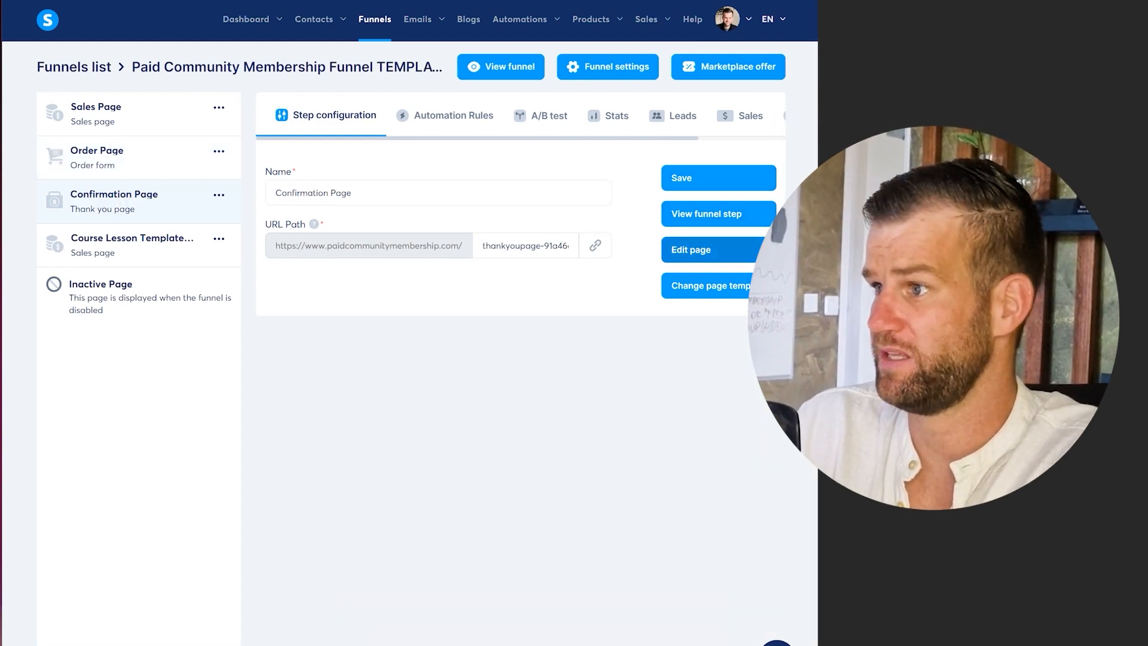
pyautogui.click(700, 249)
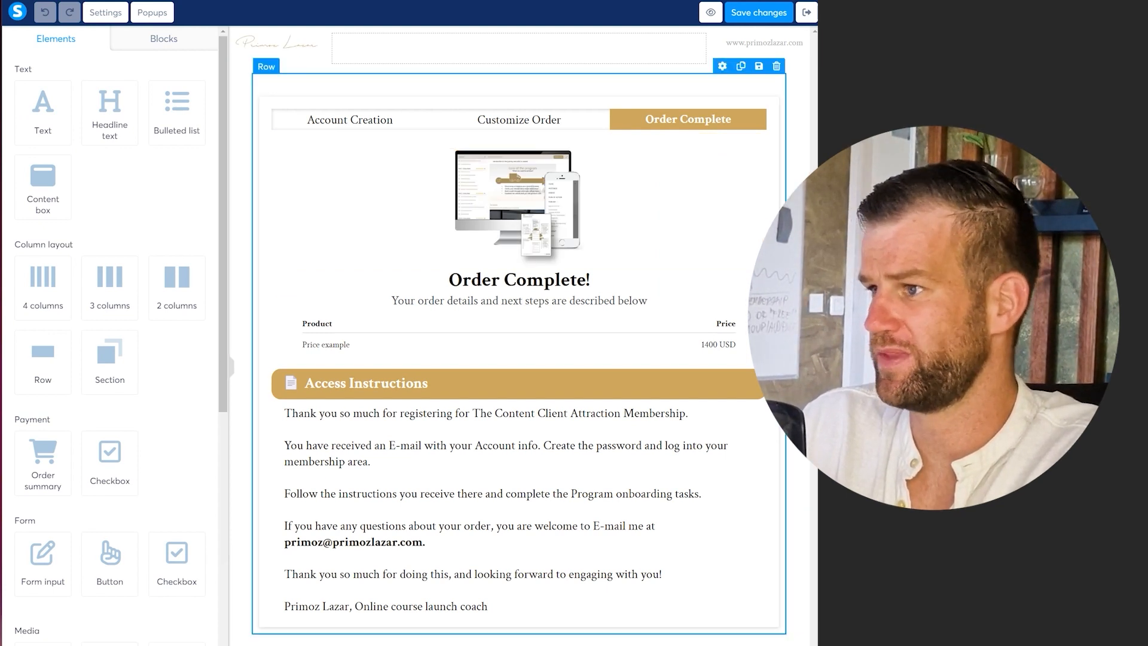
pyautogui.click(640, 116)
pyautogui.click(385, 171)
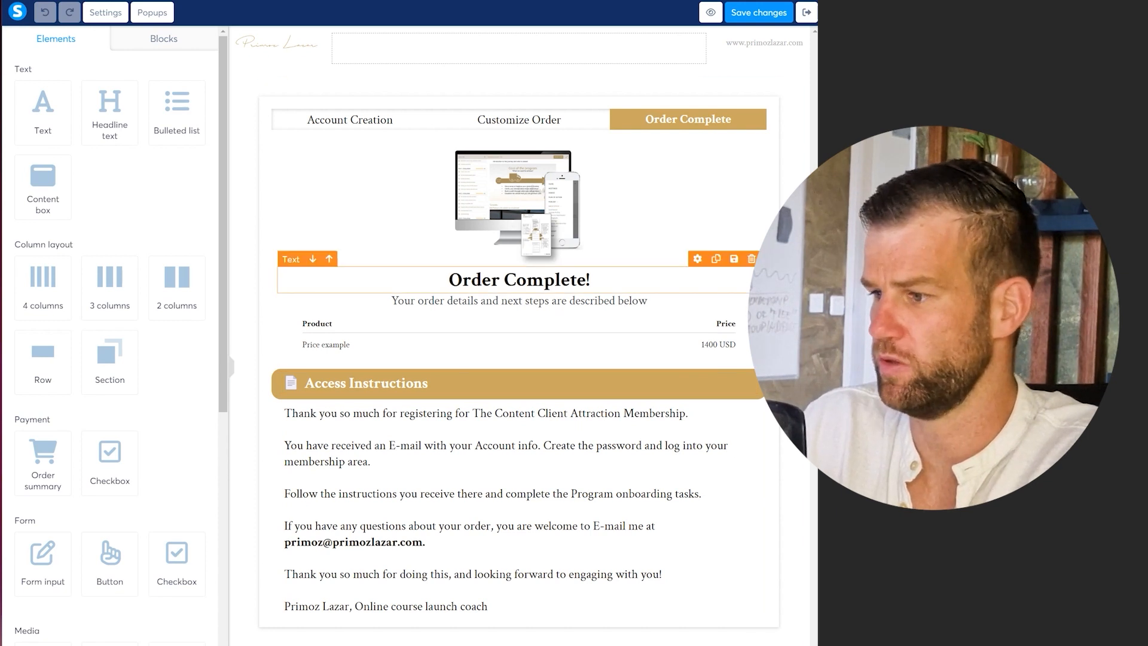
pyautogui.click(759, 13)
pyautogui.click(807, 12)
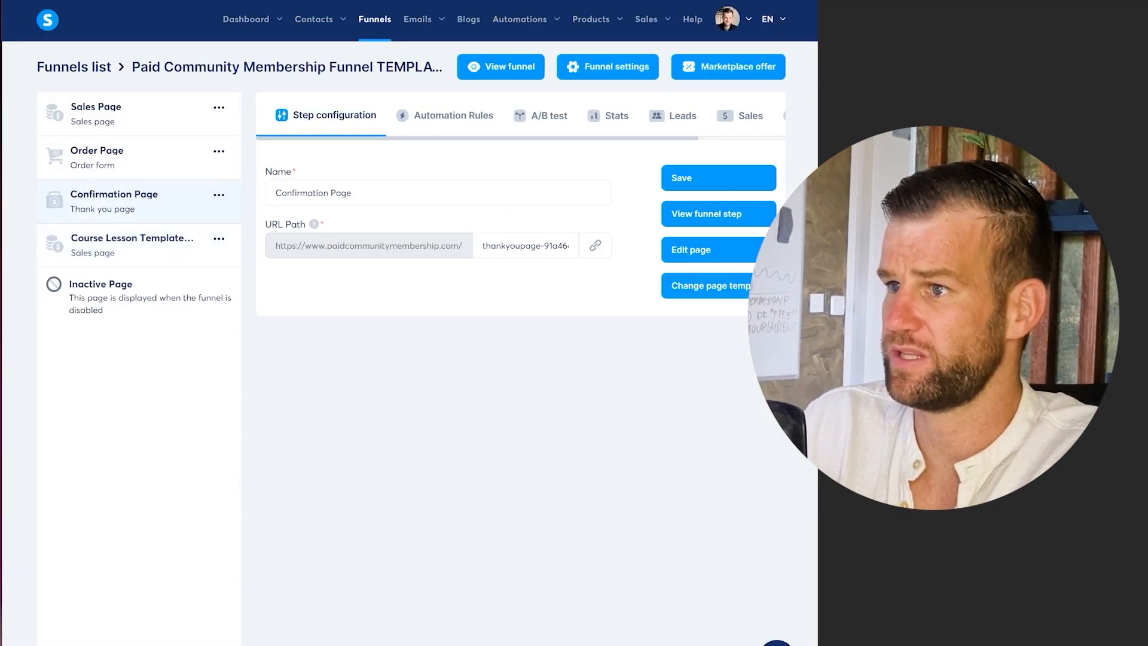
pyautogui.click(691, 249)
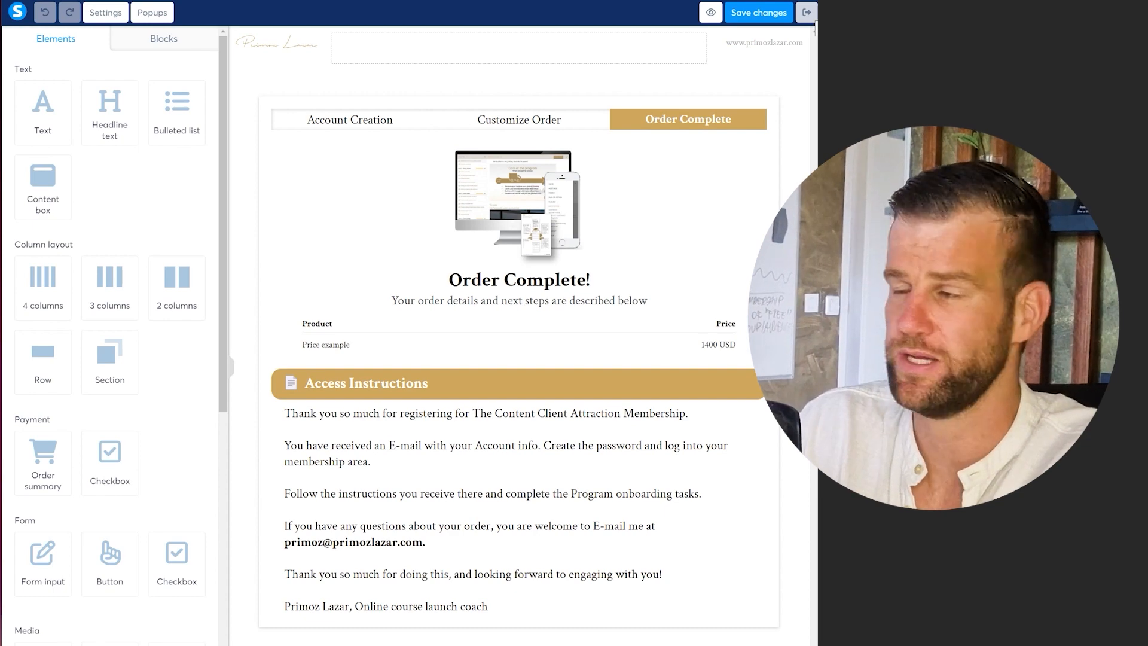
pyautogui.click(806, 13)
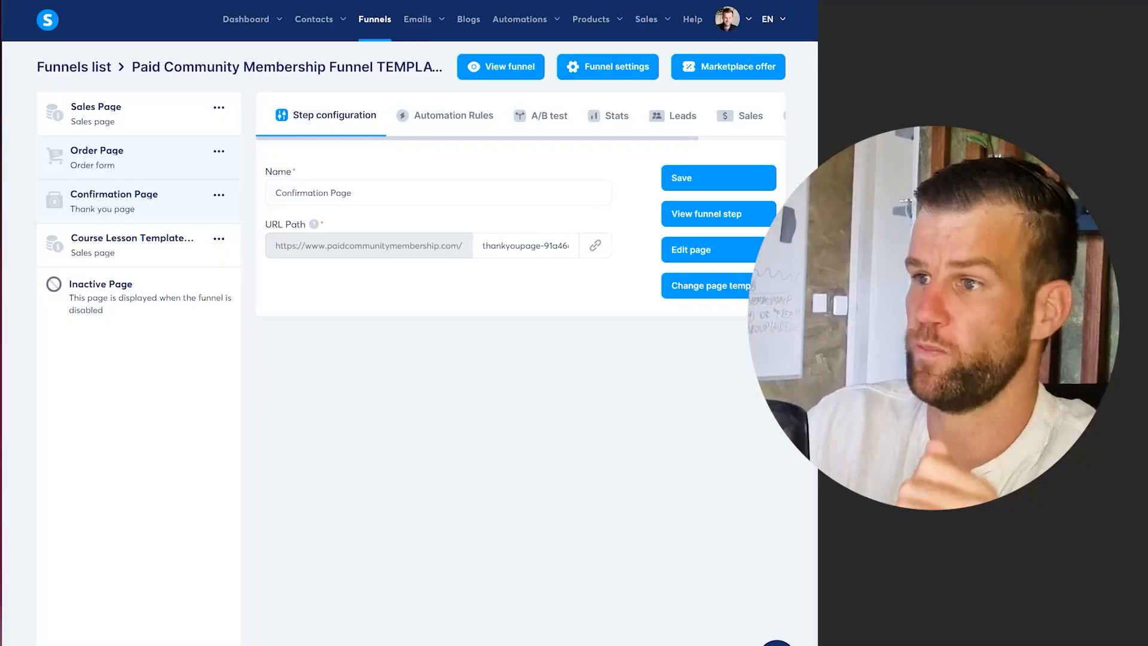
# - View the live Sales Page and follow its $7/month call to action through to the order page
pyautogui.click(116, 118)
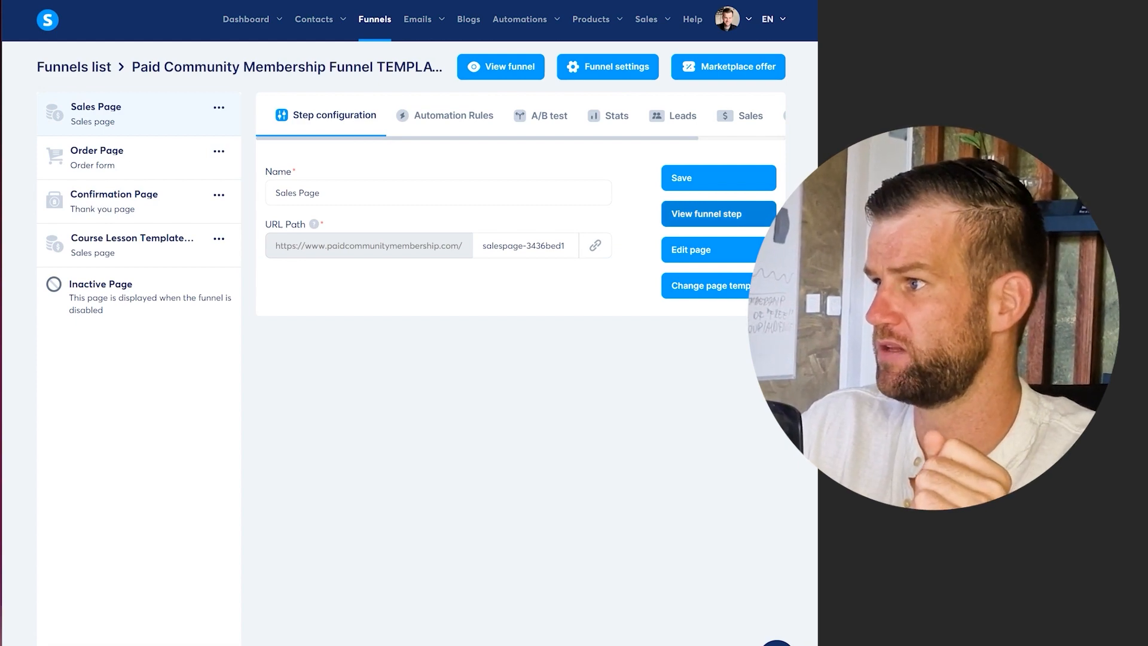
pyautogui.click(707, 214)
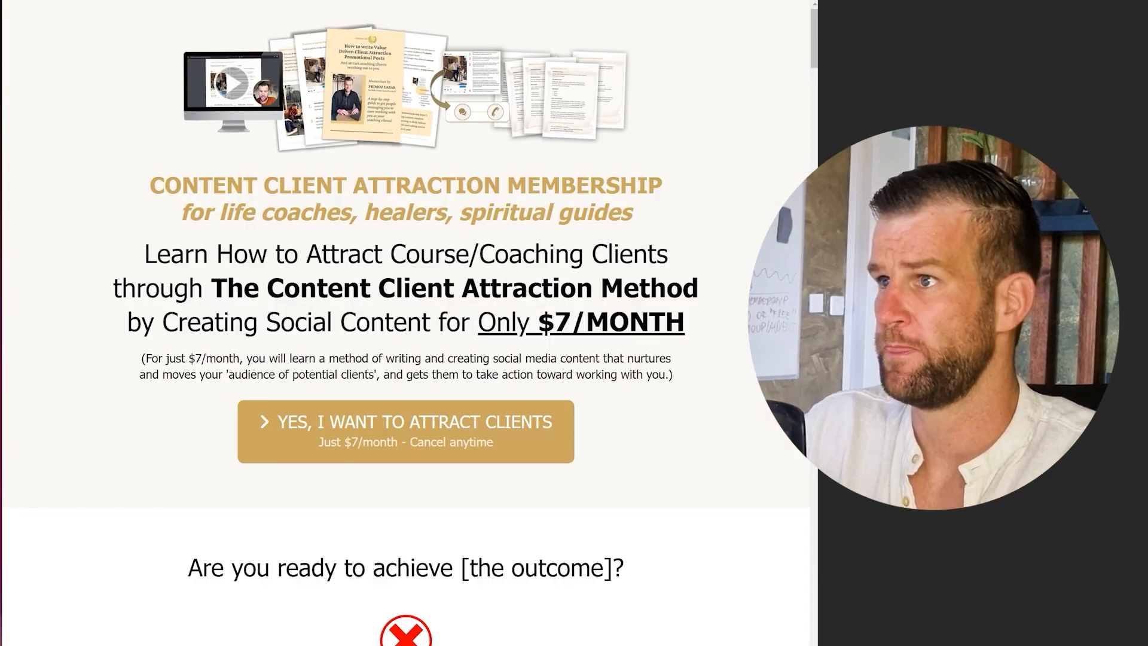
pyautogui.scroll(-3, 407, 323)
pyautogui.scroll(2, 407, 323)
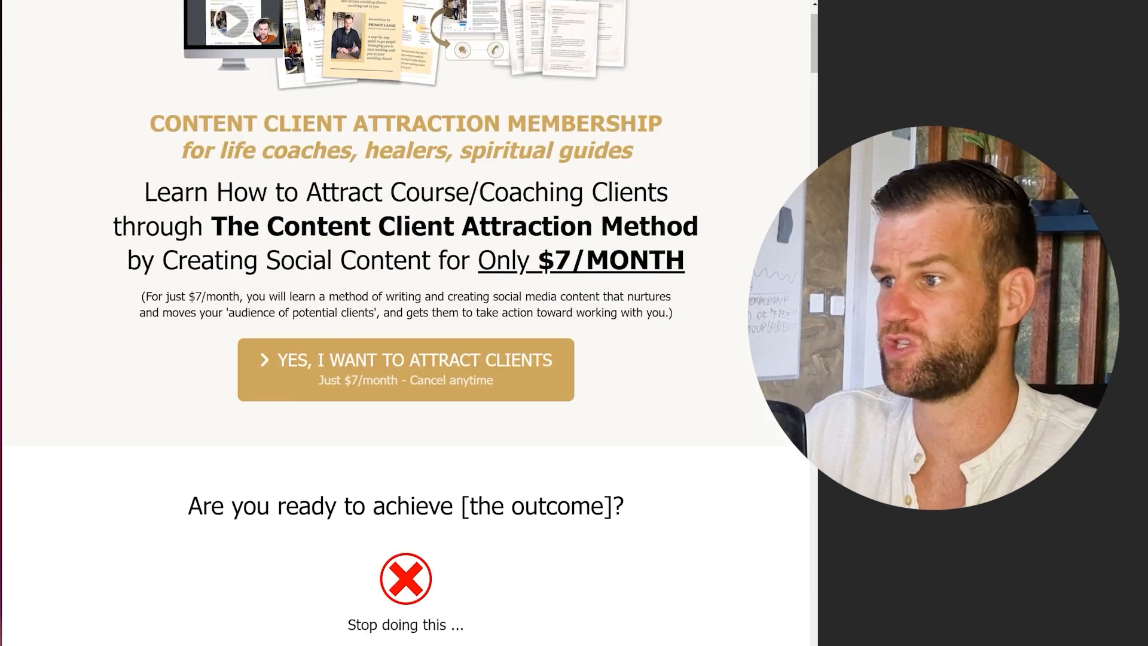
pyautogui.click(334, 355)
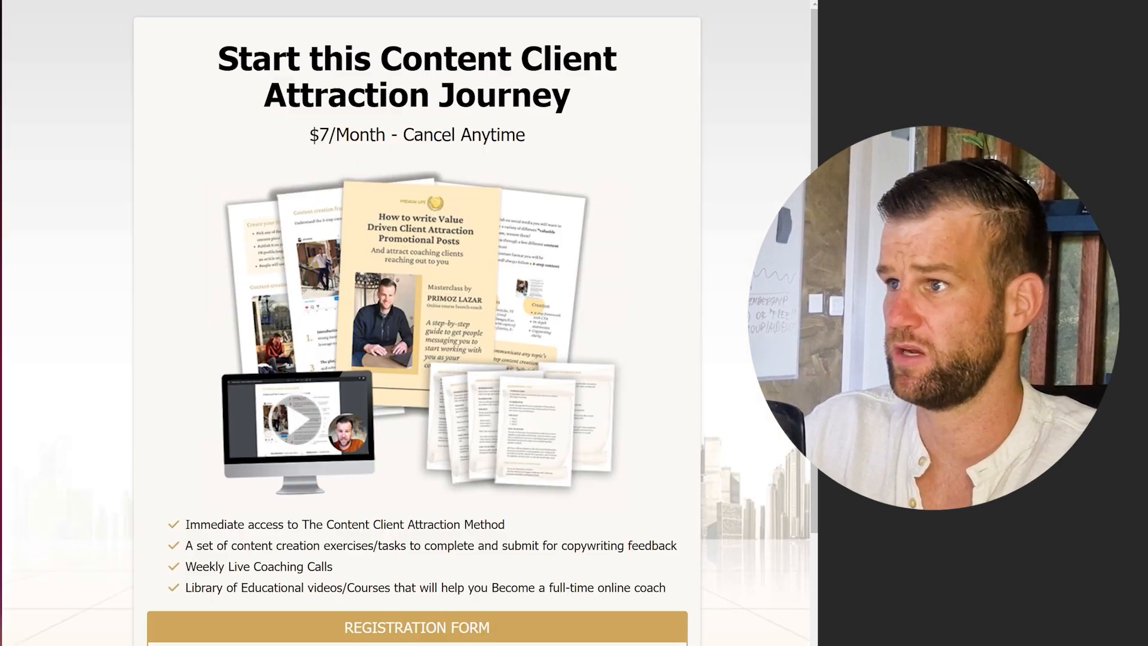
# - Fill in the registration form with the customer's first name, last name and email address
pyautogui.scroll(-3, 416, 323)
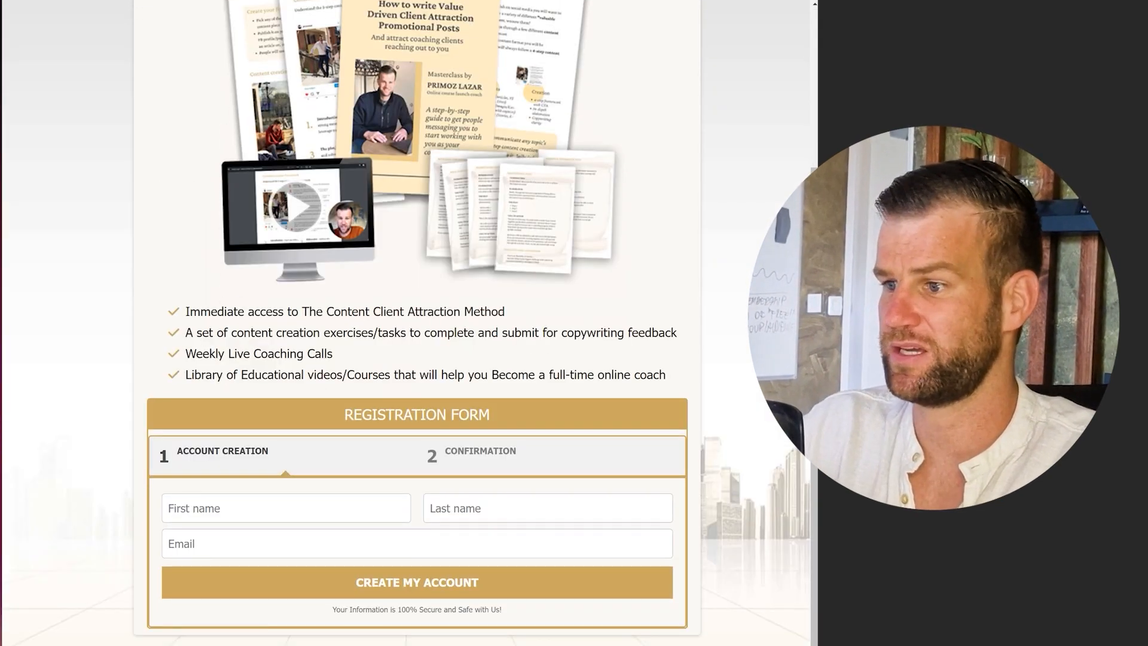
pyautogui.click(217, 518)
pyautogui.click(245, 543)
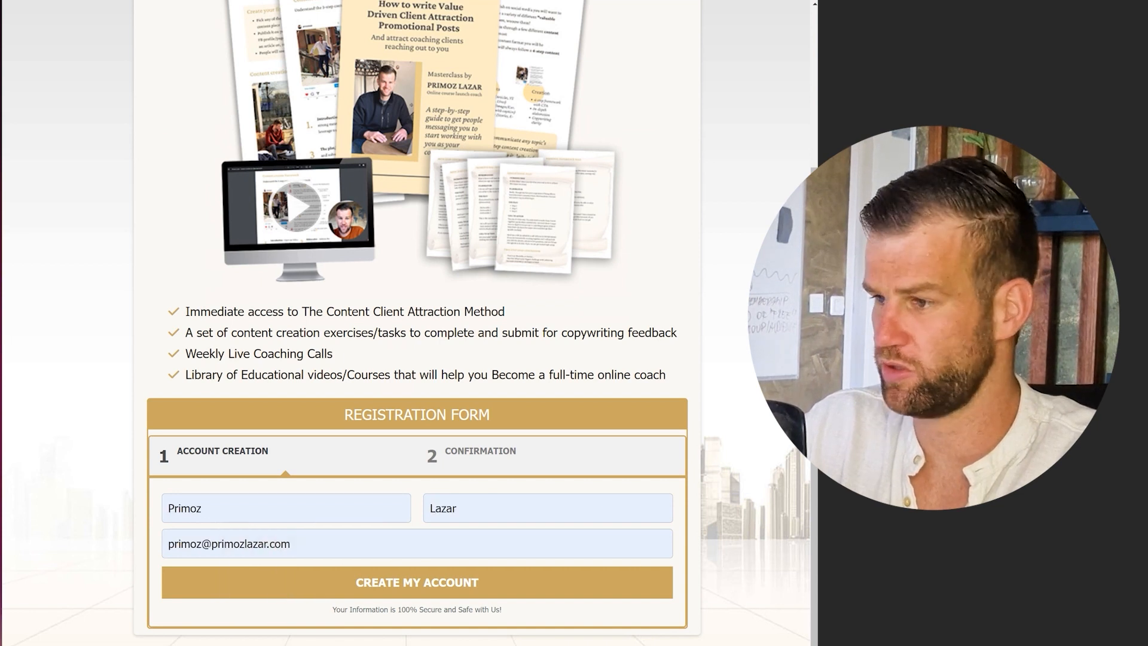